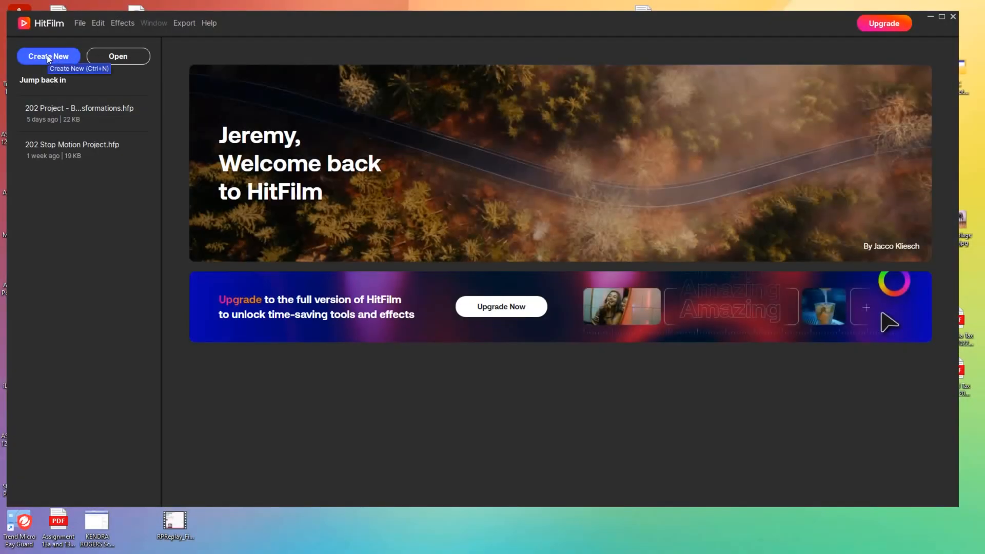
# - Start a new project with the Custom template, entering a width of 960 pixels and a height of 780 pixels with linked dimensions
pyautogui.click(49, 57)
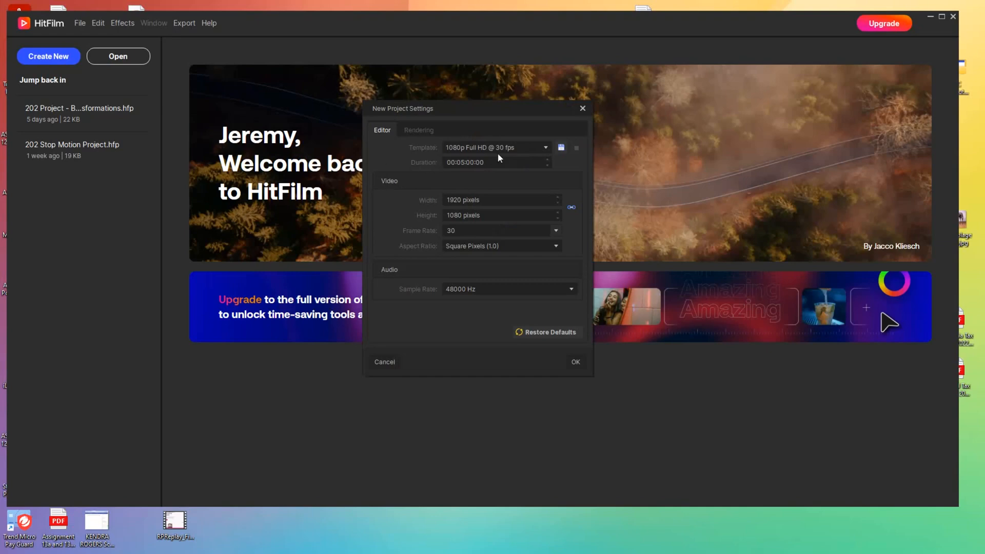
pyautogui.click(532, 148)
pyautogui.moveTo(568, 254); pyautogui.dragTo(543, 432)
pyautogui.click(508, 435)
pyautogui.click(456, 200)
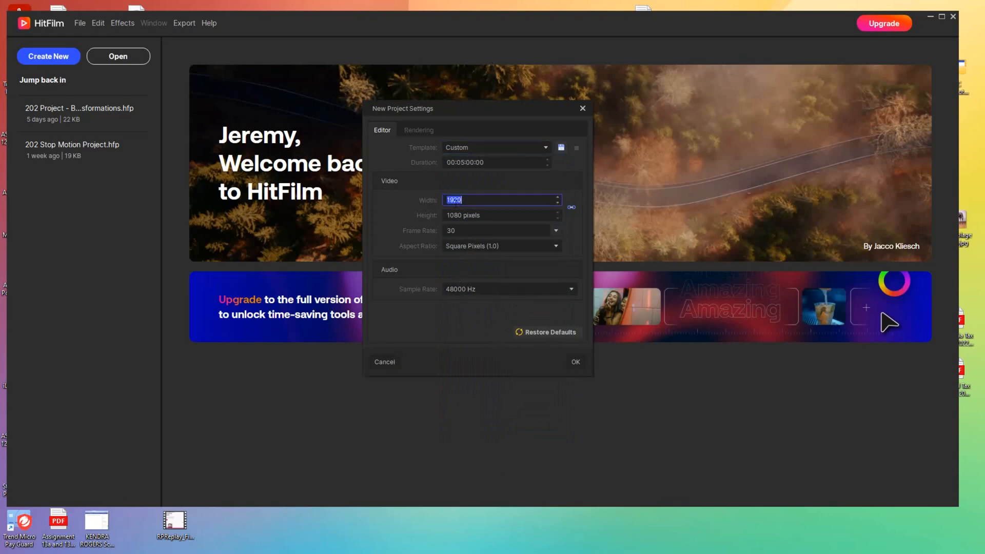
pyautogui.write('960')
pyautogui.click(470, 215)
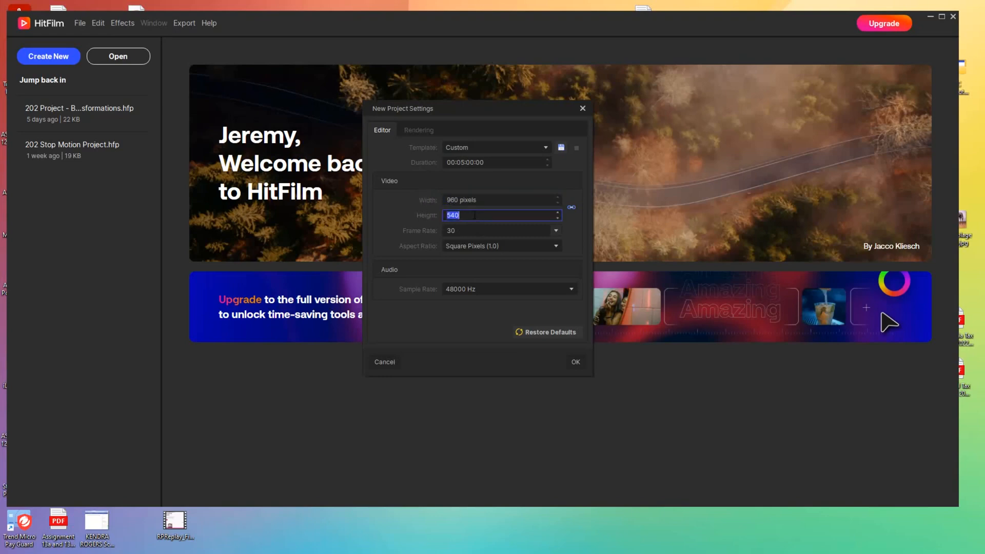
pyautogui.write('780')
pyautogui.press('Tab')
# - Set the frame rate to 29.97 (NTSC) and the duration to 00:00:05:00, and create the project
pyautogui.click(556, 230)
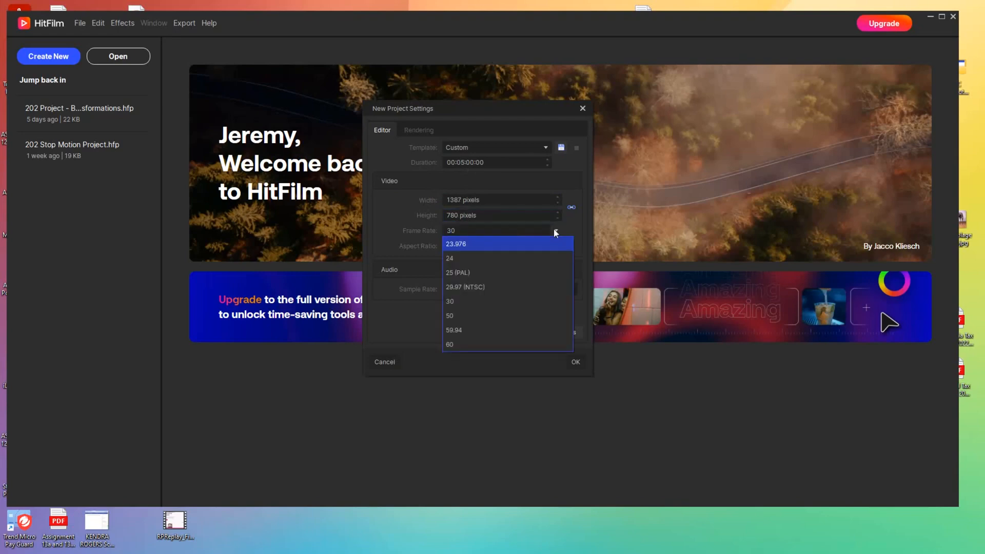
pyautogui.click(464, 287)
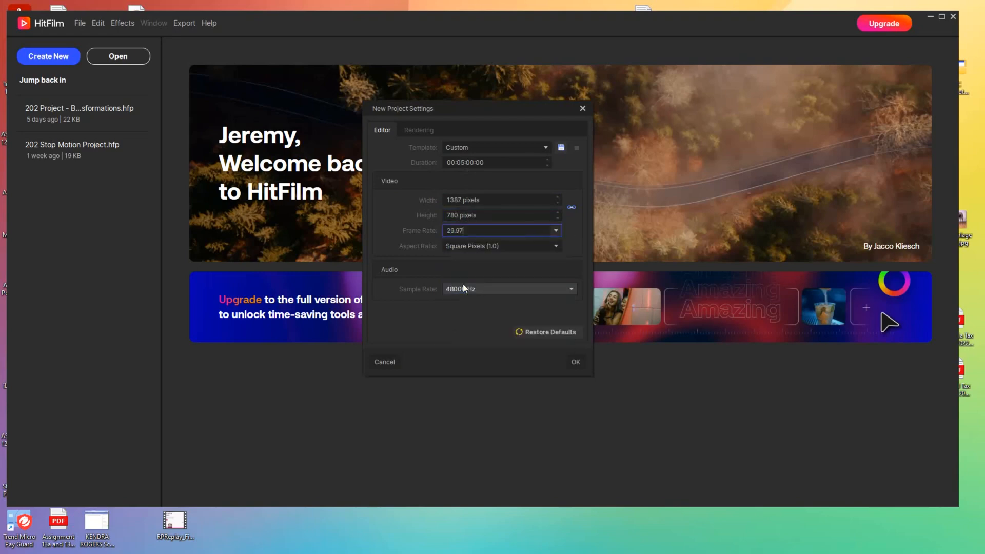
pyautogui.click(471, 230)
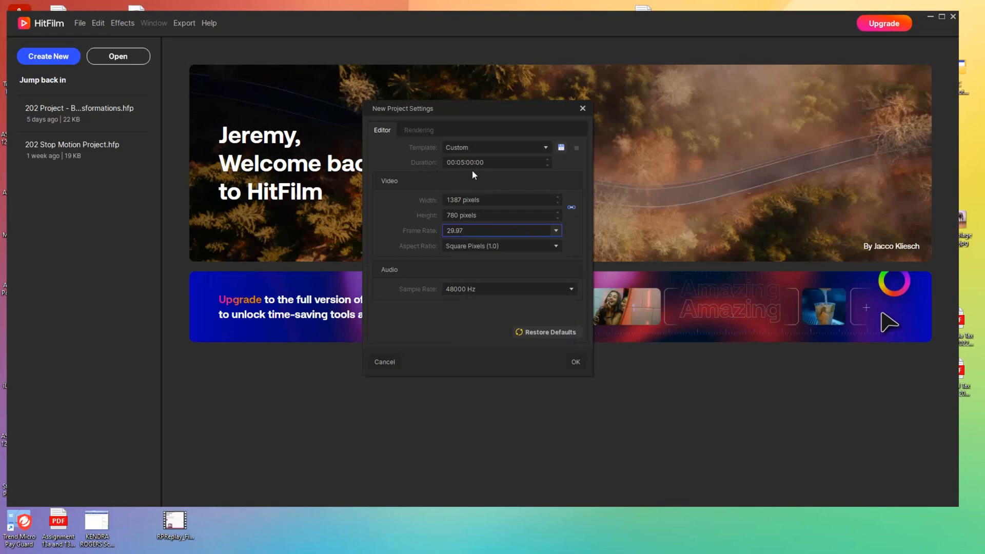
pyautogui.doubleClick(461, 162)
pyautogui.click(460, 162)
pyautogui.write('00:')
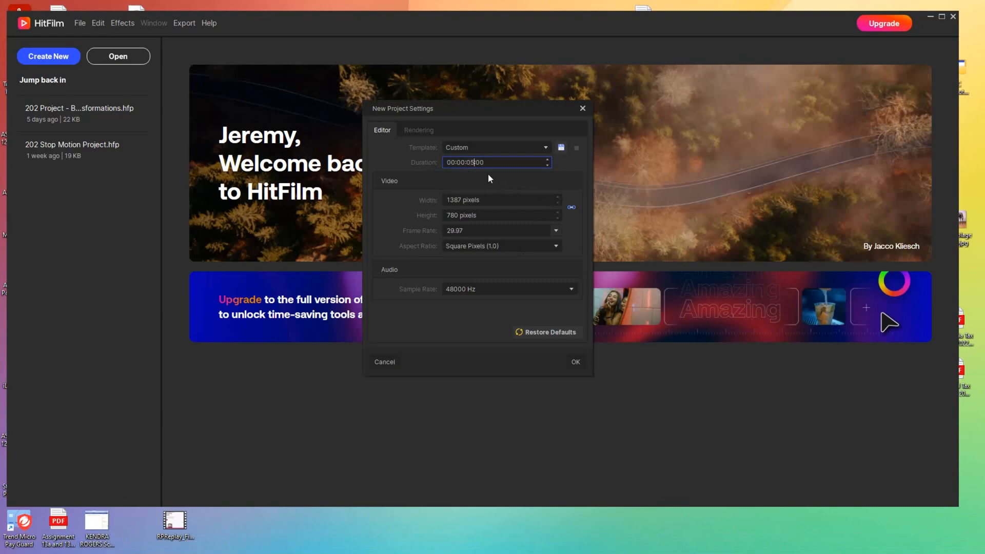
pyautogui.click(574, 365)
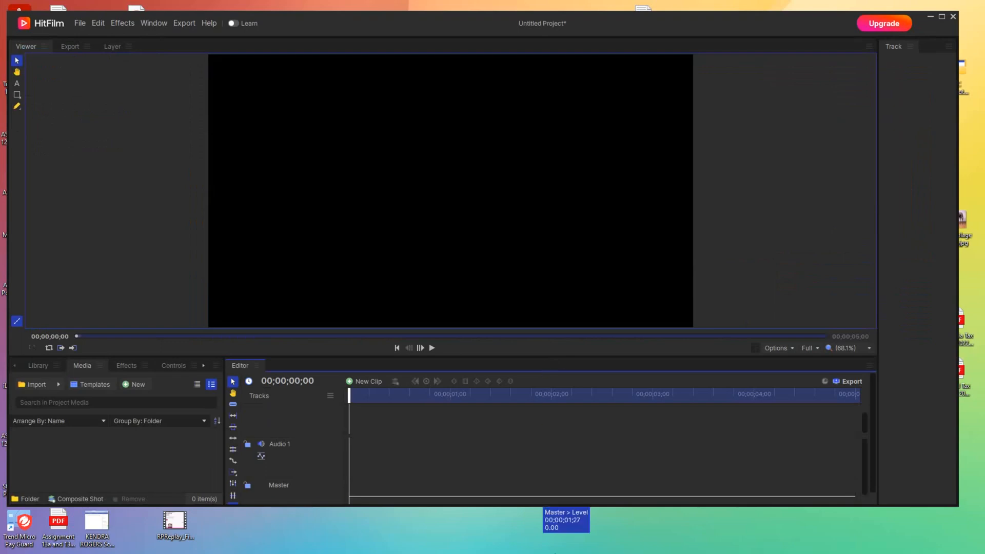
# - Minimize the editor and create a desktop folder named Project 6 Resources
pyautogui.click(931, 19)
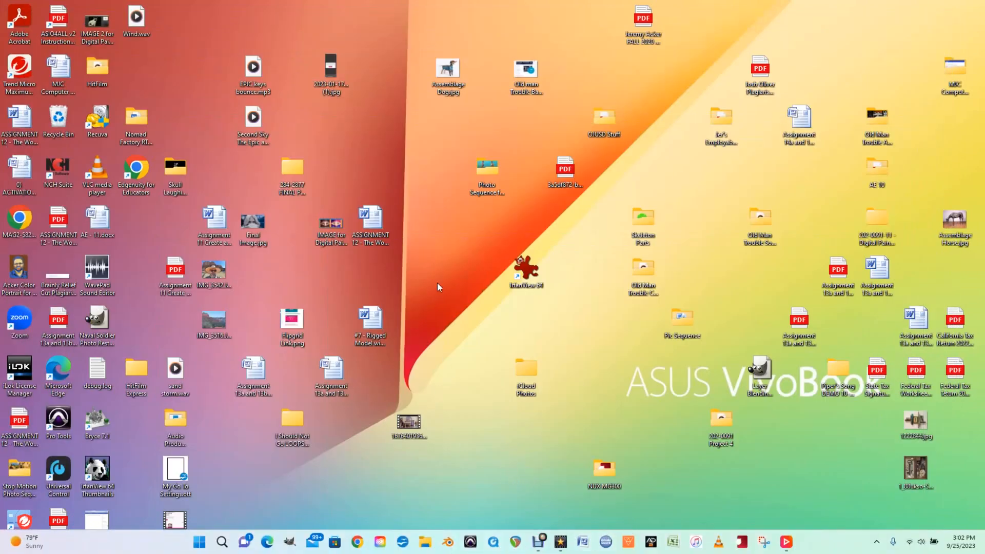
pyautogui.rightClick(439, 257)
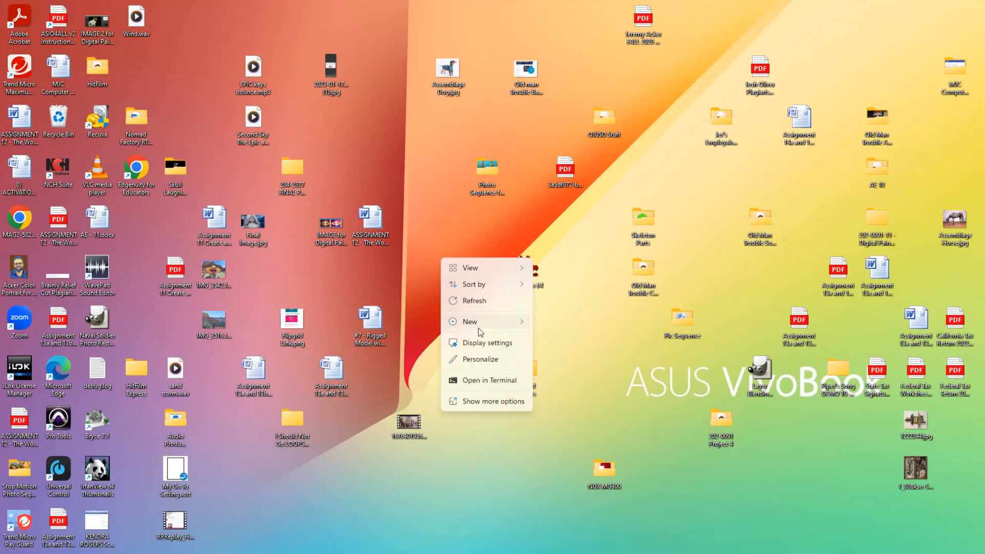
pyautogui.moveTo(478, 328)
pyautogui.click(552, 326)
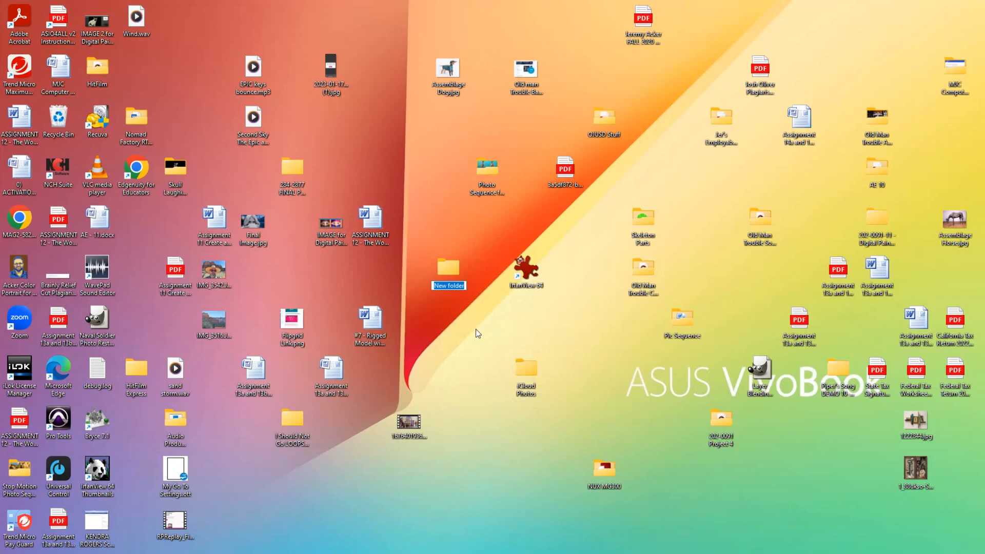
pyautogui.write('Project 6 Resources')
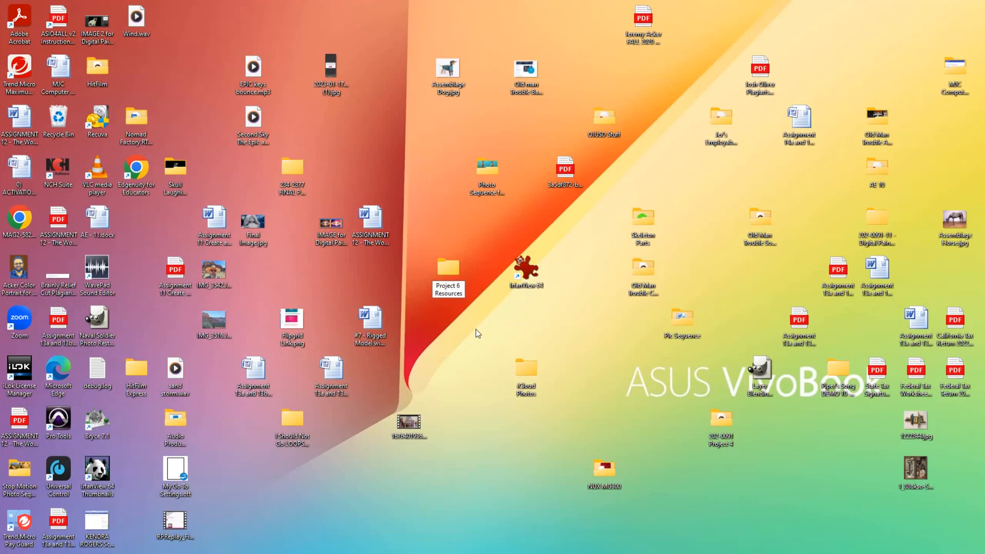
pyautogui.press('Return')
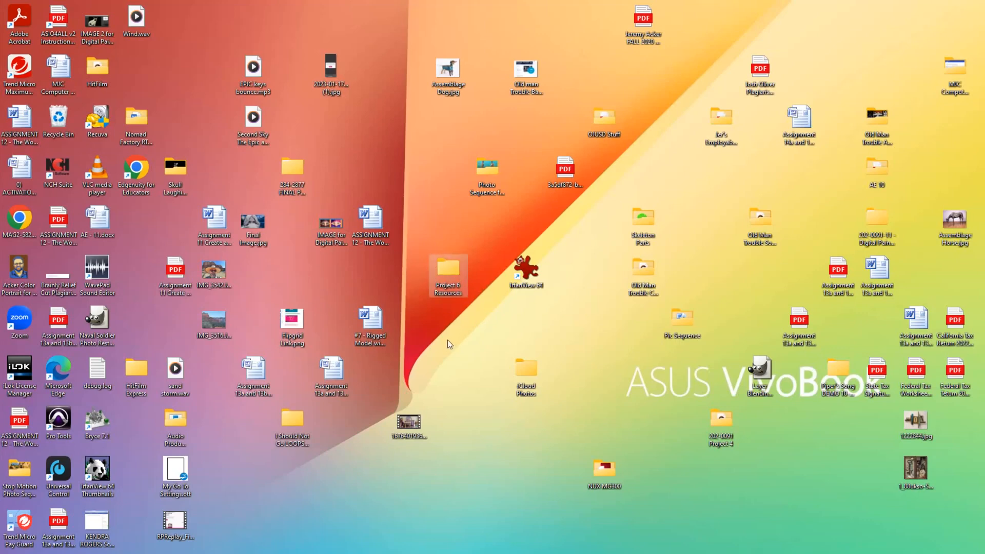
# - Open Google Chrome and arrange its window and the Project 6 Resources folder side by side on the desktop
pyautogui.moveTo(441, 552)
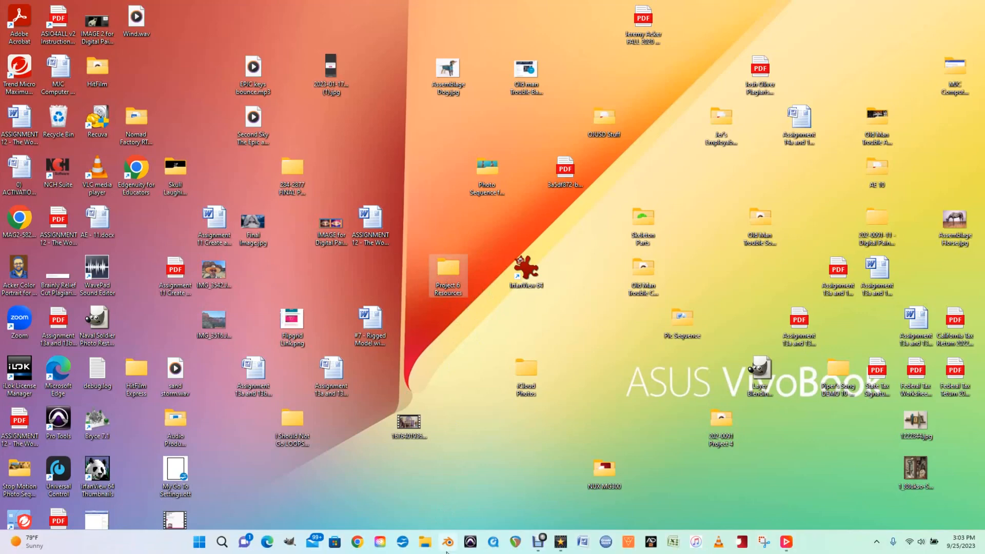
pyautogui.click(361, 545)
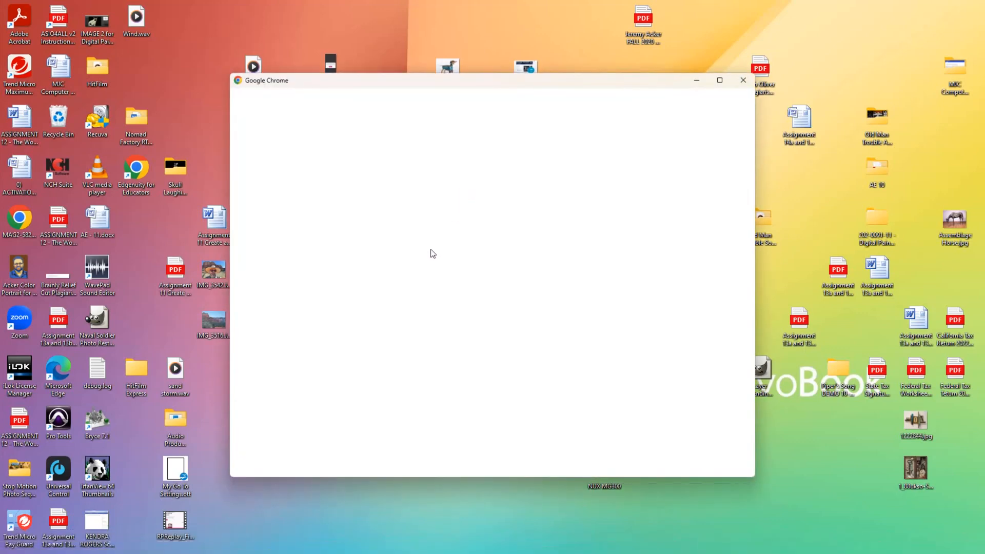
pyautogui.moveTo(543, 82); pyautogui.dragTo(801, 134)
pyautogui.moveTo(442, 270); pyautogui.dragTo(295, 125)
pyautogui.moveTo(754, 143); pyautogui.dragTo(643, 124)
# - From the course modules, open Week 7 Assignment #6 - Motion Path Parent Project and its Resources for Motion Path Parenting Video page
pyautogui.click(497, 292)
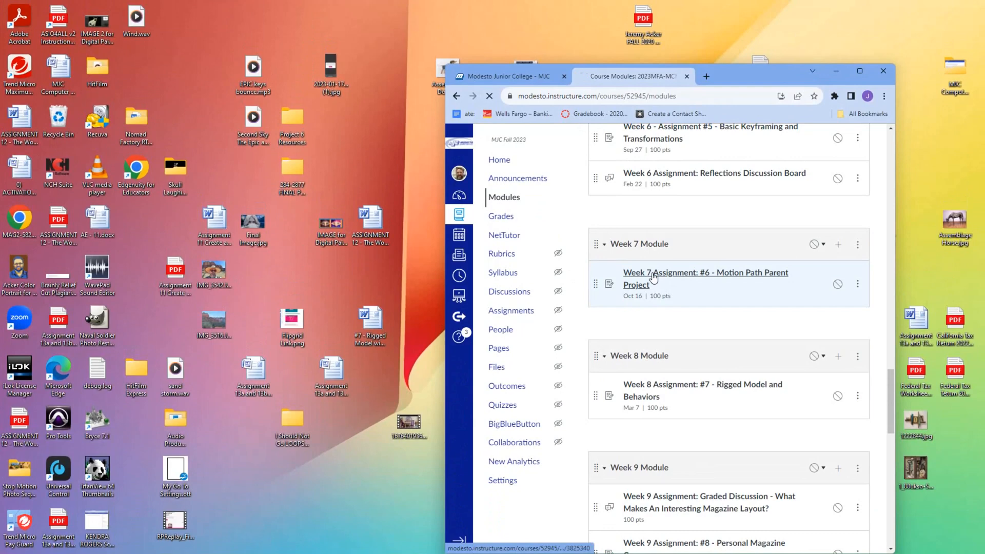
pyautogui.click(653, 277)
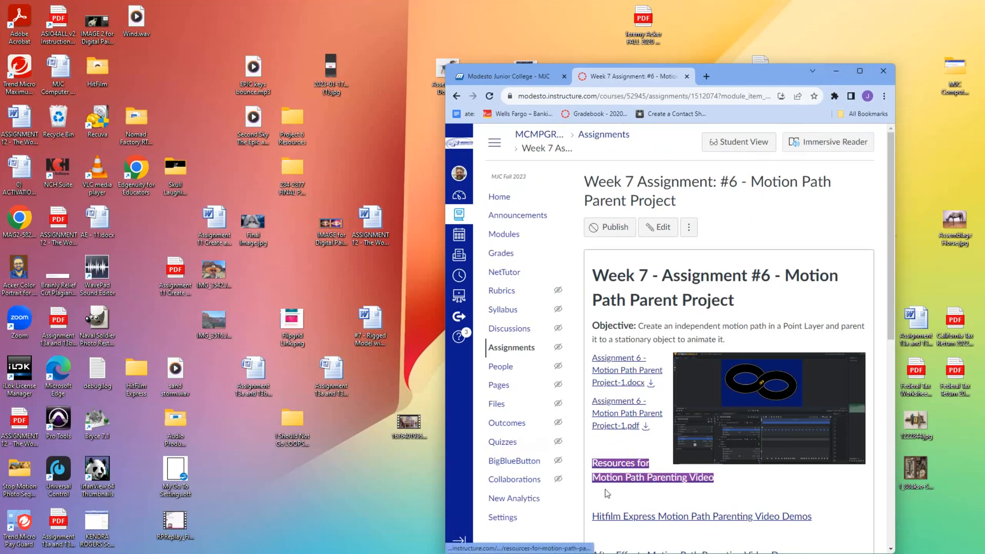
pyautogui.click(608, 466)
# - Save the yellow car image into the Project 6 Resources folder and check the folder's contents
pyautogui.moveTo(898, 261); pyautogui.dragTo(897, 271)
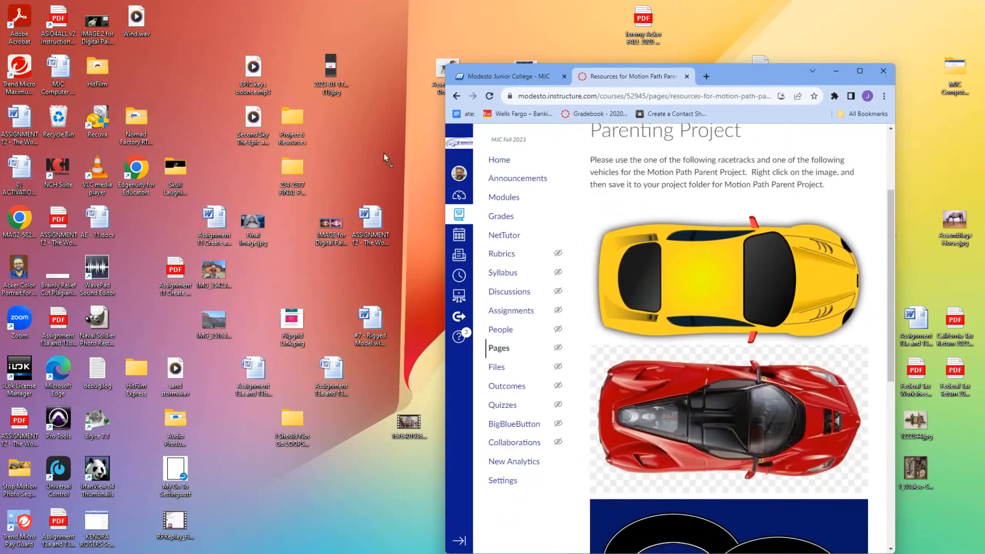
pyautogui.doubleClick(289, 118)
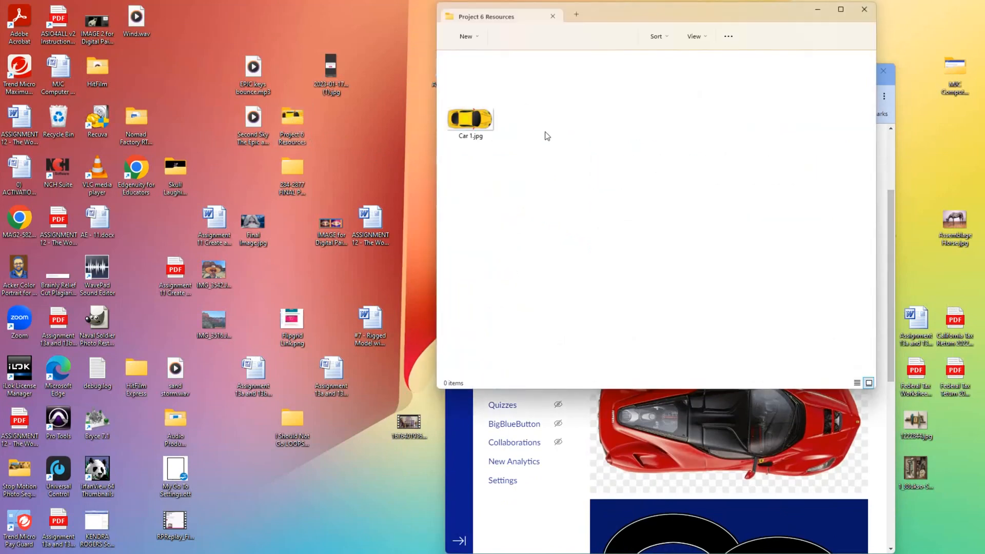
pyautogui.click(865, 10)
# - Save the figure-8 race track image into the Project 6 Resources folder and check the folder's contents
pyautogui.moveTo(888, 275); pyautogui.dragTo(858, 368)
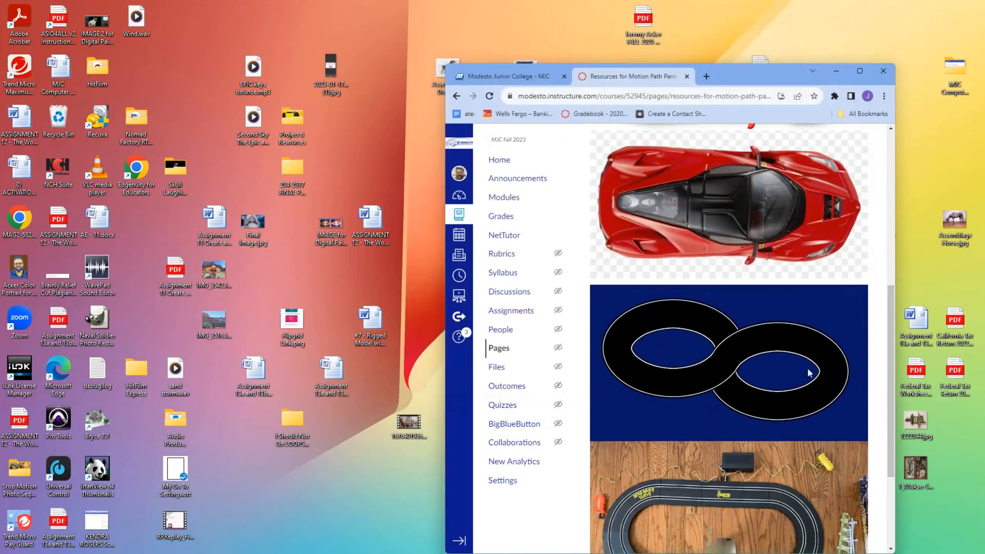
pyautogui.moveTo(672, 376); pyautogui.dragTo(291, 122)
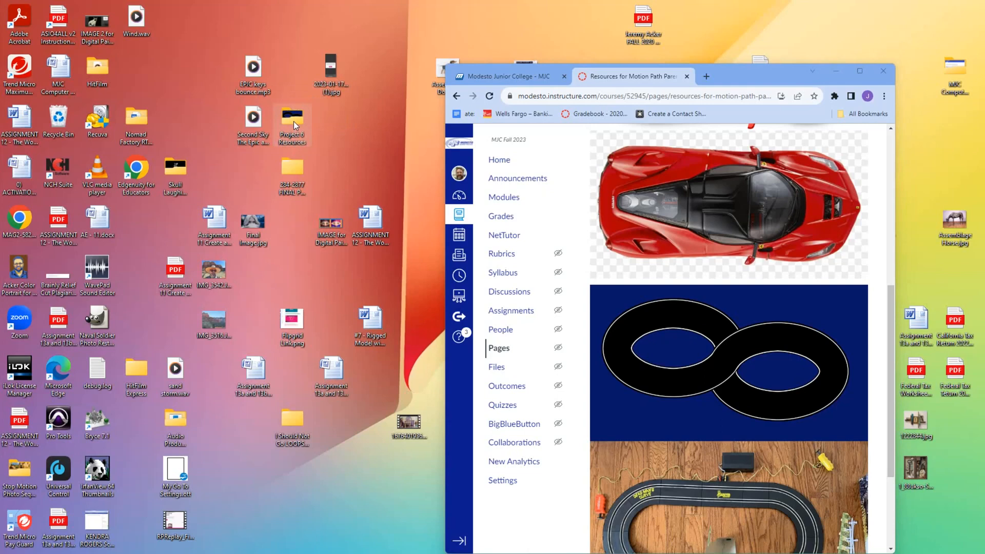
pyautogui.doubleClick(293, 122)
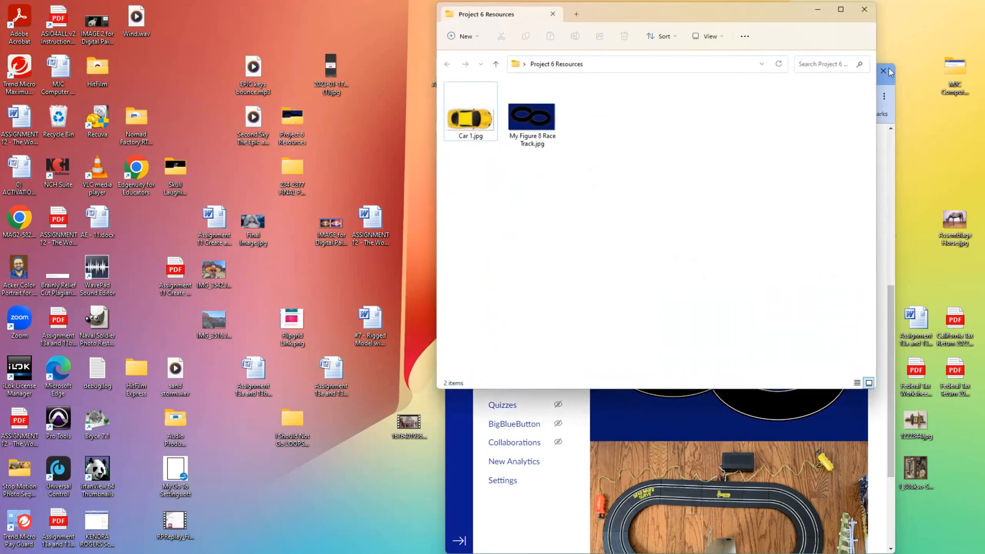
pyautogui.click(864, 9)
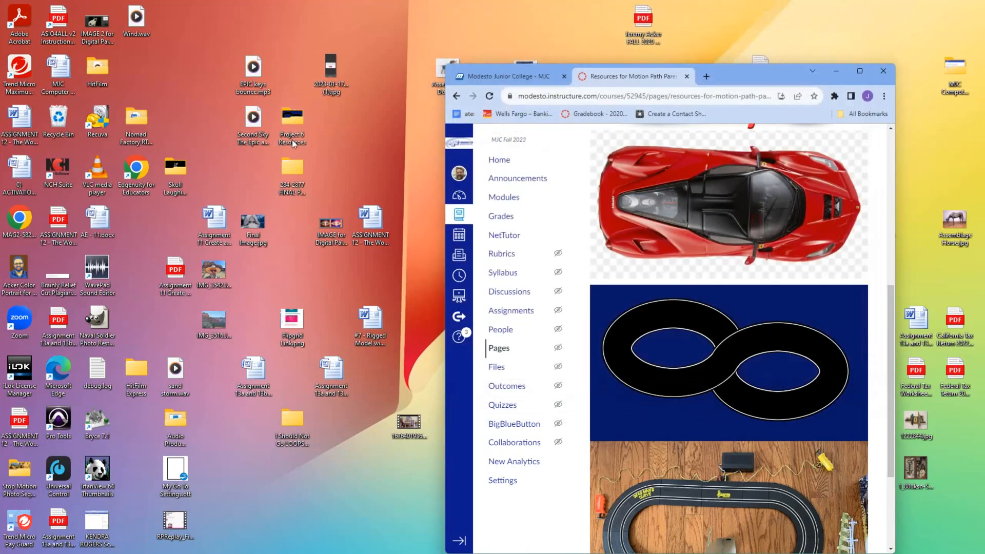
pyautogui.moveTo(890, 298); pyautogui.dragTo(890, 239)
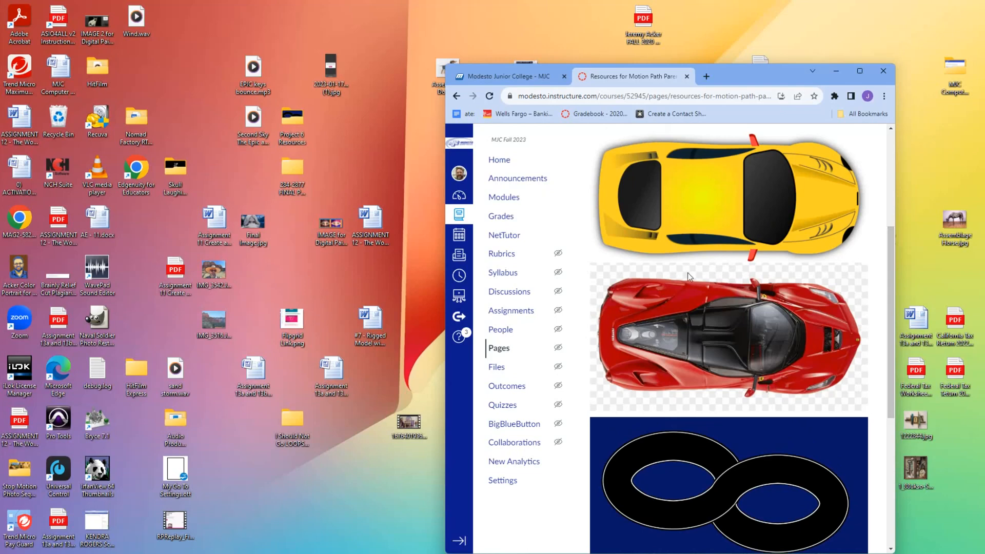
pyautogui.moveTo(892, 235); pyautogui.dragTo(877, 341)
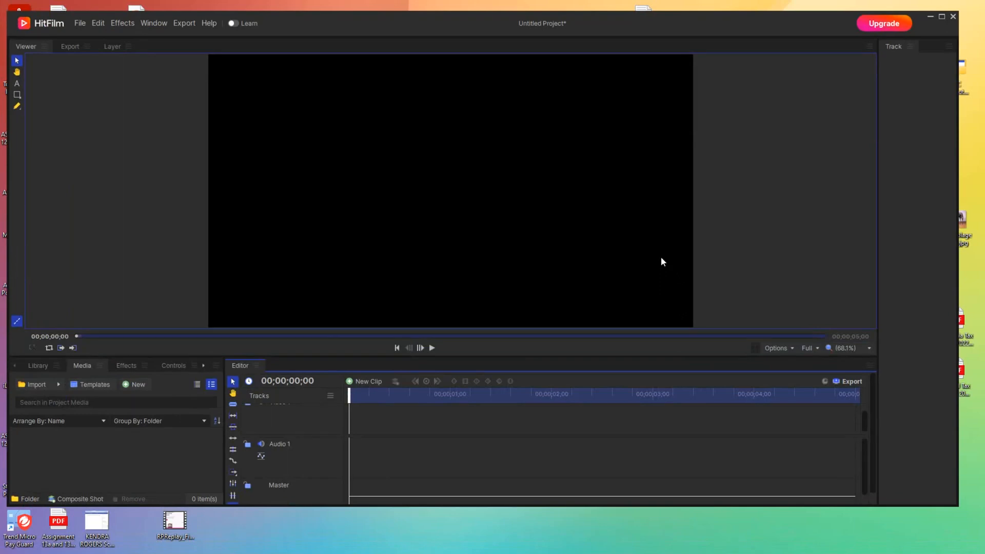
# - Open Car 1.jpg from the Project 6 Resources folder in GIMP and dismiss the About GIMP dialog
pyautogui.click(930, 18)
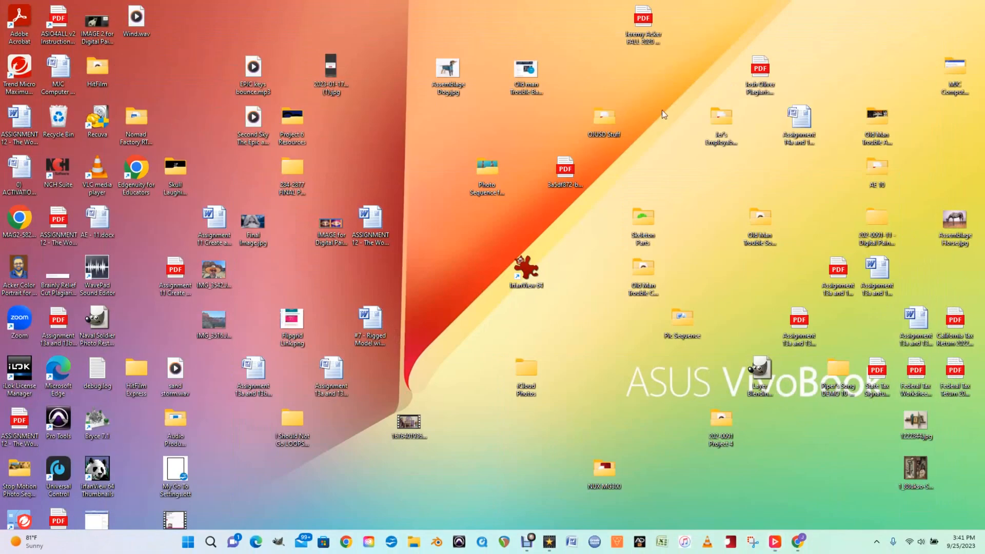
pyautogui.doubleClick(293, 119)
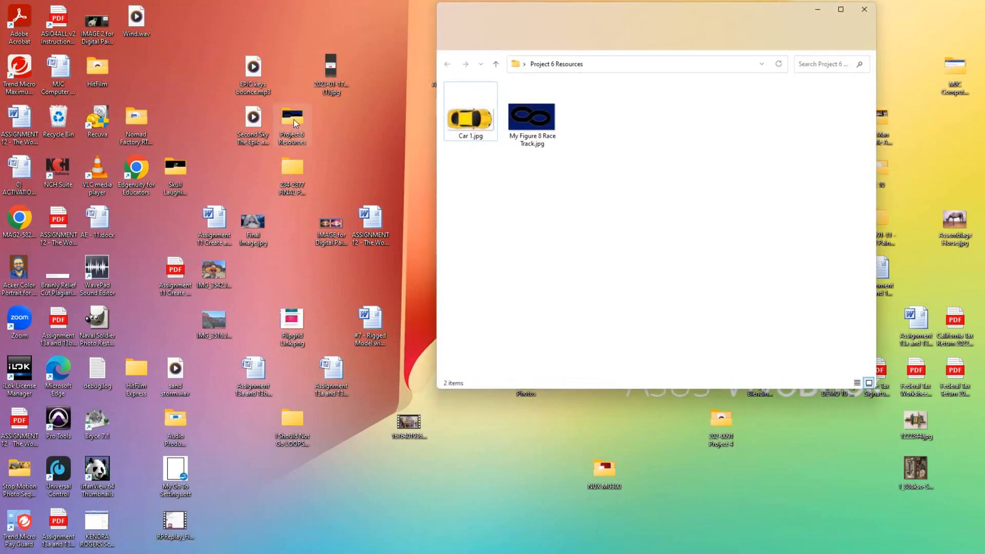
pyautogui.click(468, 121)
pyautogui.rightClick(468, 121)
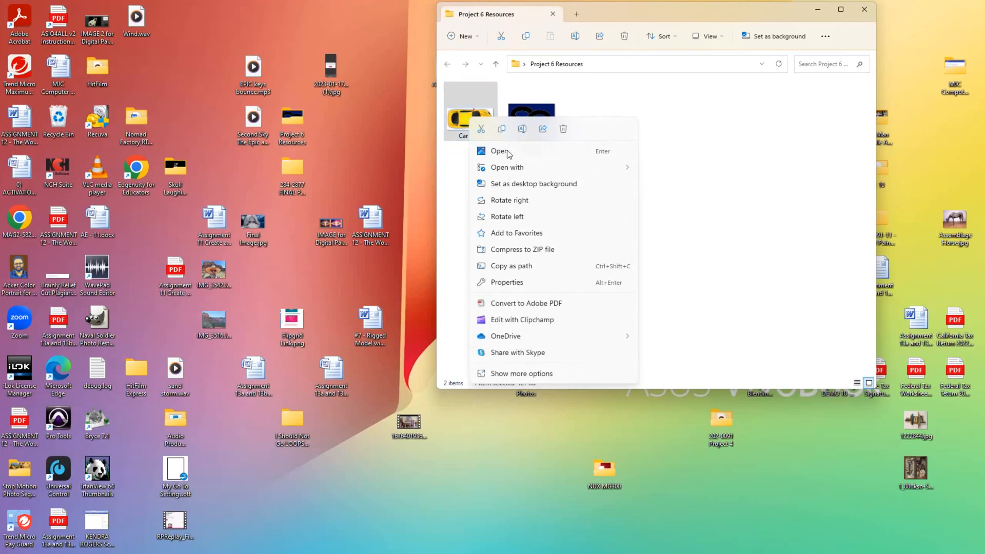
pyautogui.moveTo(507, 167)
pyautogui.click(665, 169)
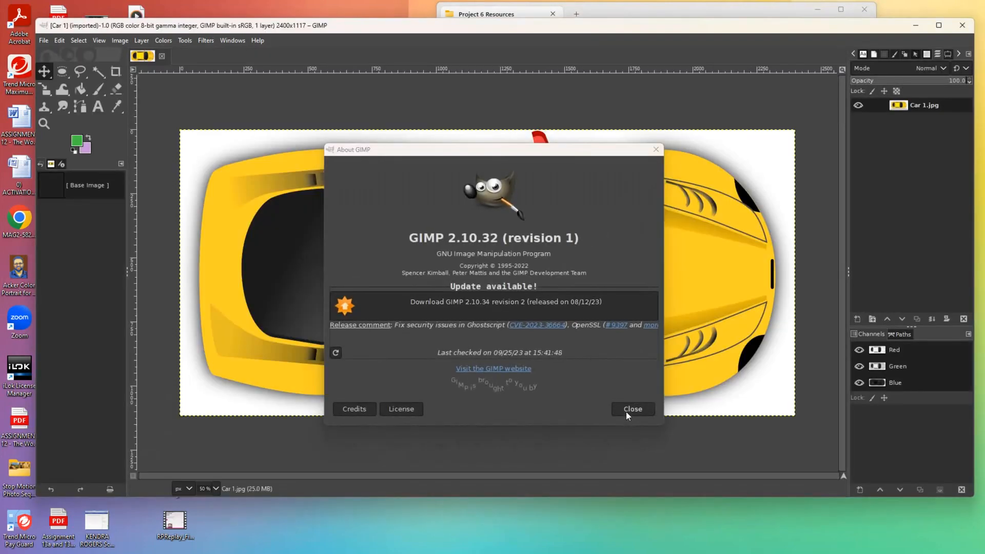
pyautogui.click(626, 409)
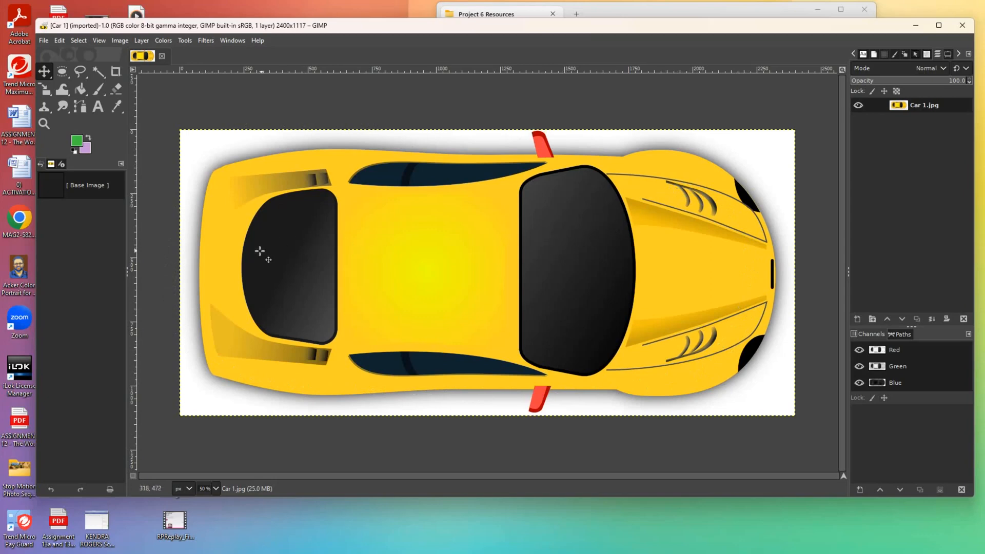
# - Select the white background around the yellow car with the Fuzzy Select tool
pyautogui.click(101, 75)
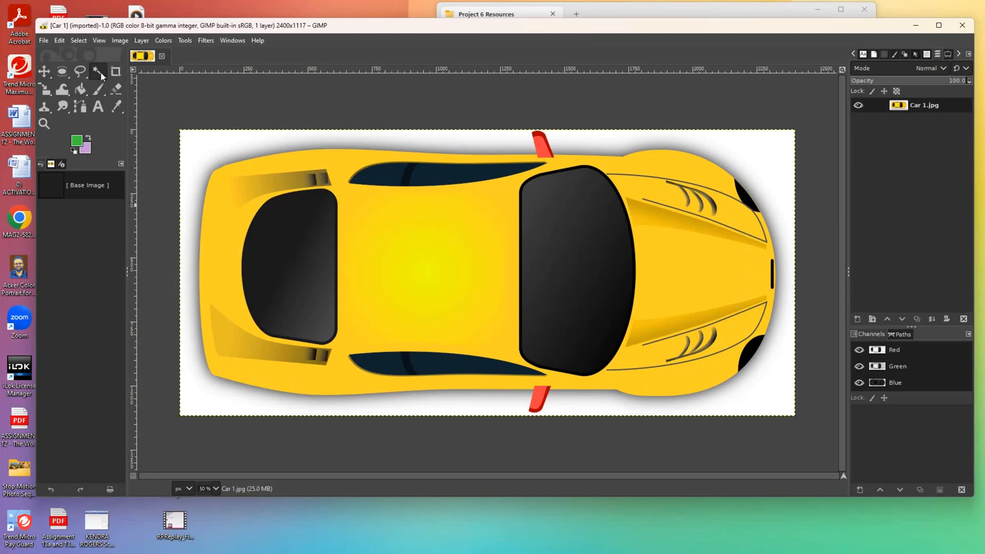
pyautogui.click(193, 148)
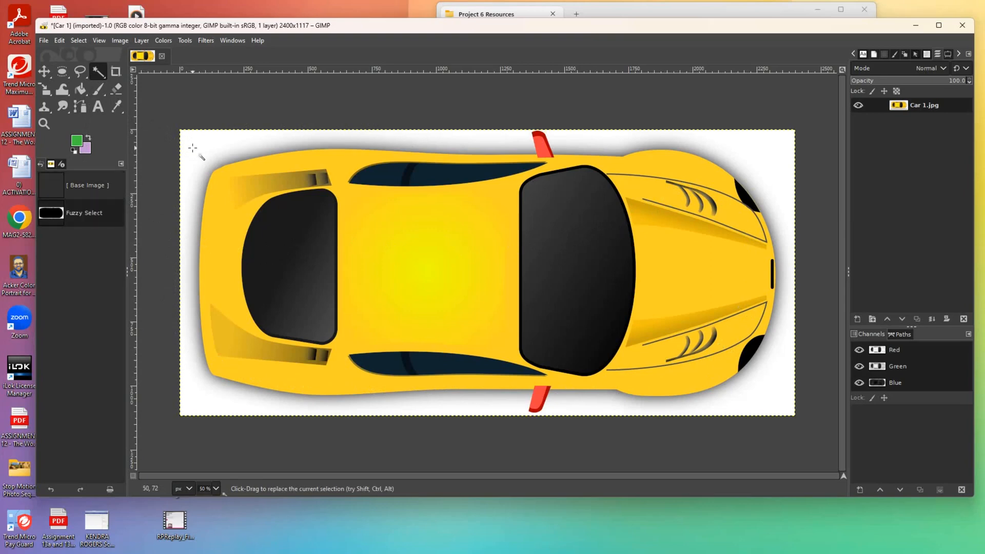
pyautogui.click(199, 144)
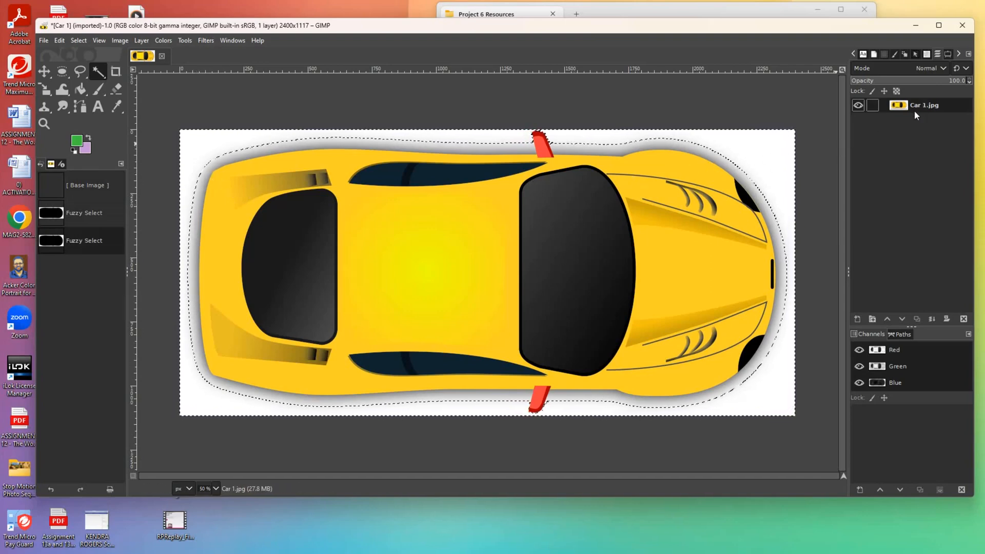
# - Reselect the white background around the car with Fuzzy Select at thresholds of 54.2, 80.1 and finally 102.7
pyautogui.click(947, 54)
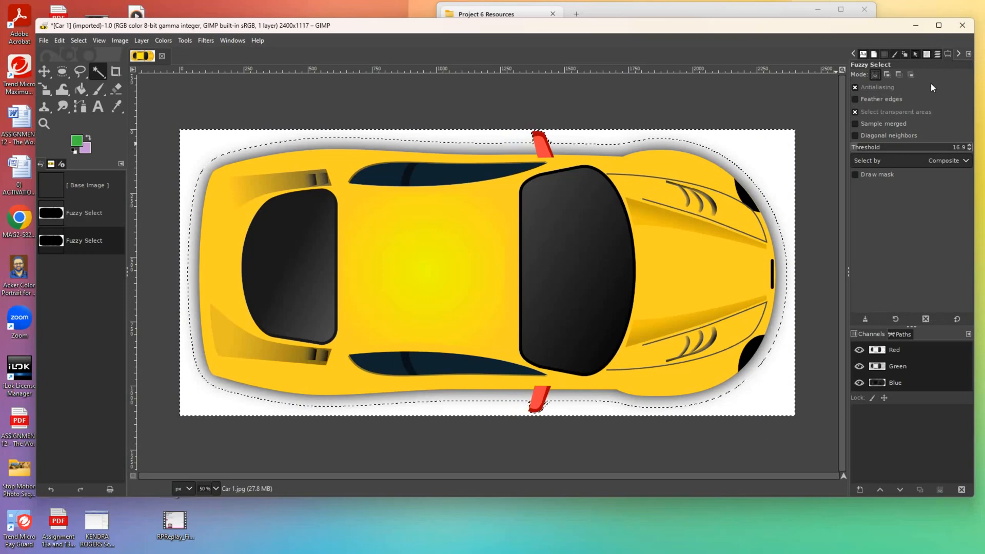
pyautogui.moveTo(863, 151); pyautogui.dragTo(876, 151)
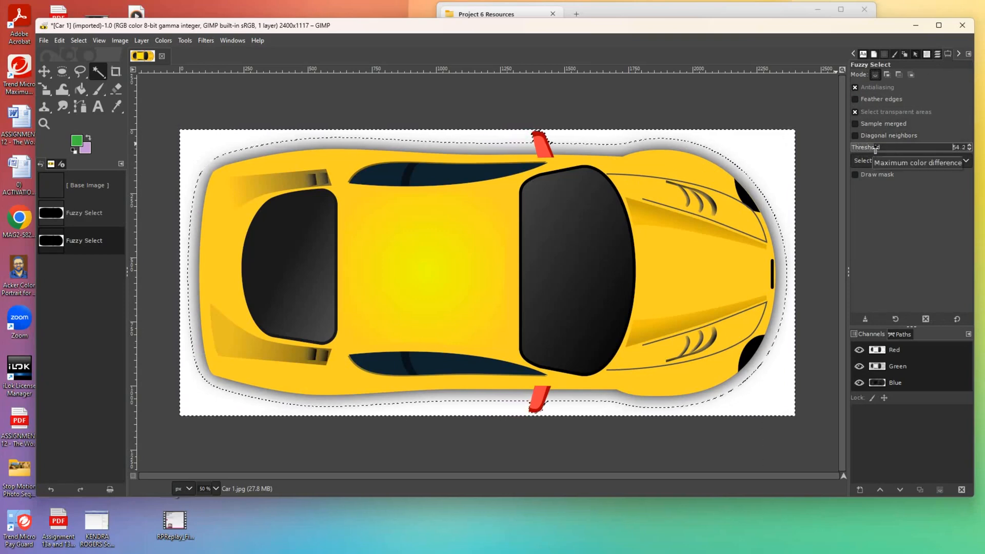
pyautogui.click(778, 167)
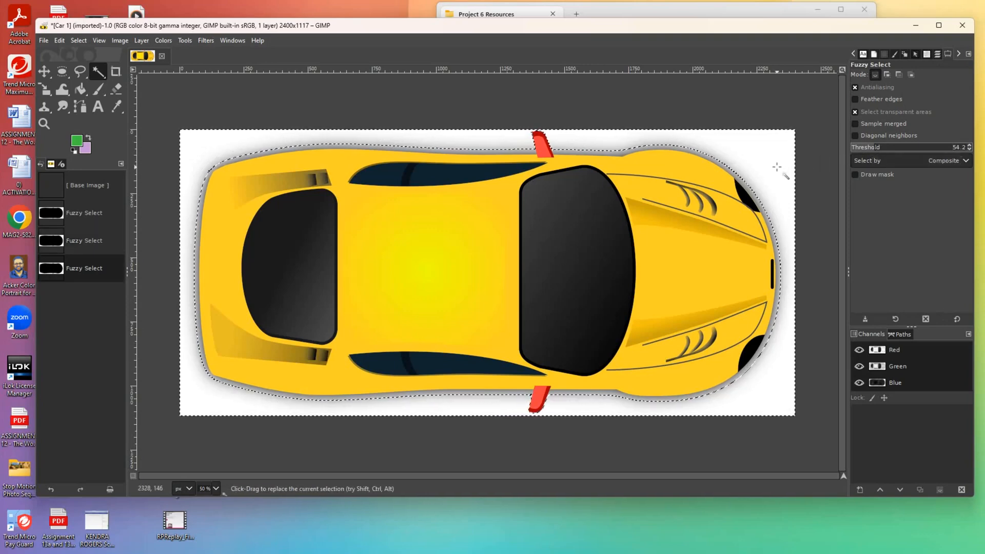
pyautogui.moveTo(877, 149); pyautogui.dragTo(887, 150)
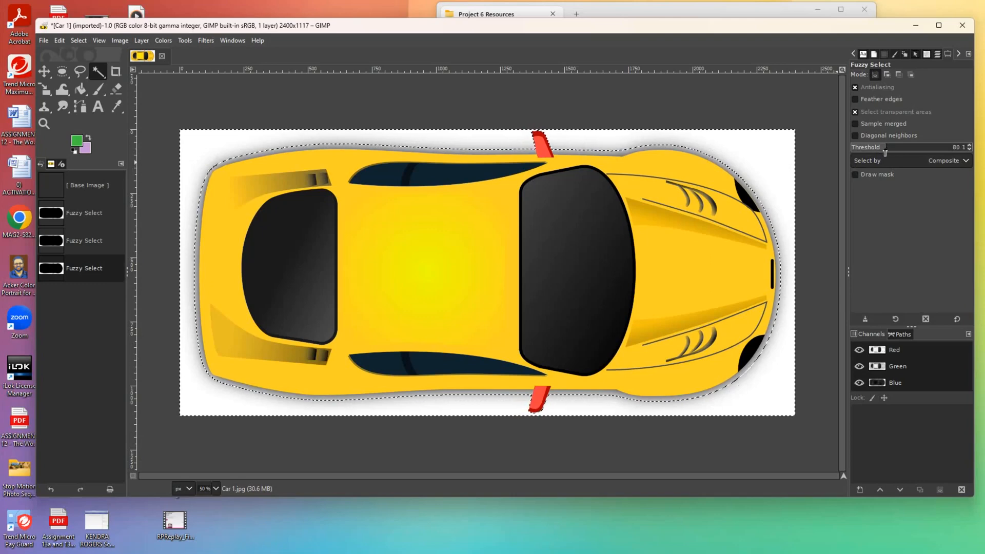
pyautogui.click(769, 158)
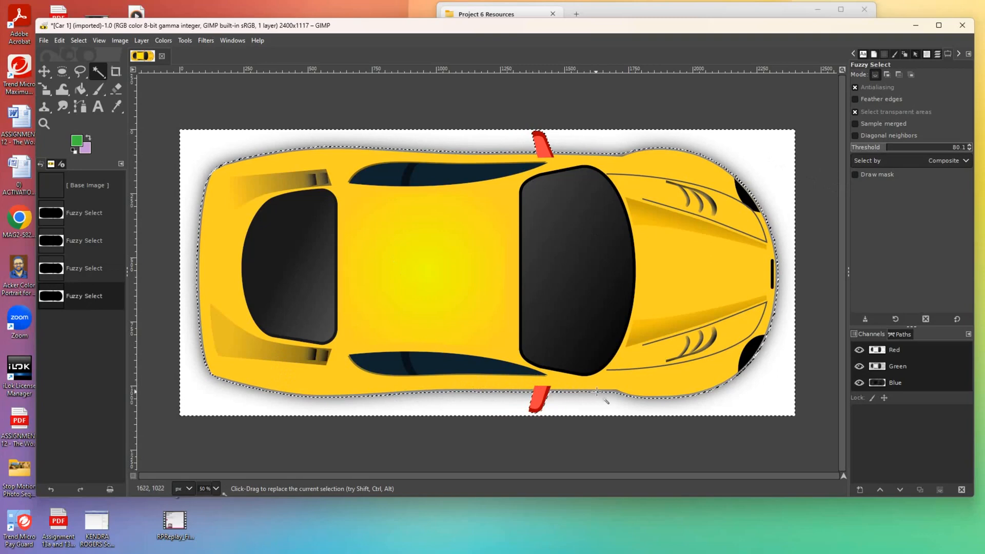
pyautogui.moveTo(887, 153); pyautogui.dragTo(898, 152)
pyautogui.click(773, 177)
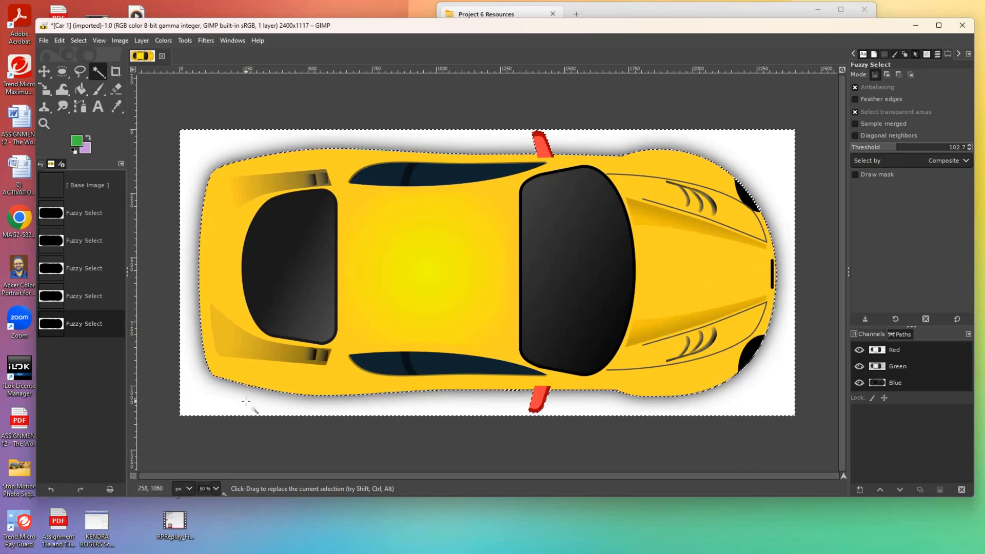
# - Clear the selected background around the car and remove the selection
pyautogui.click(937, 54)
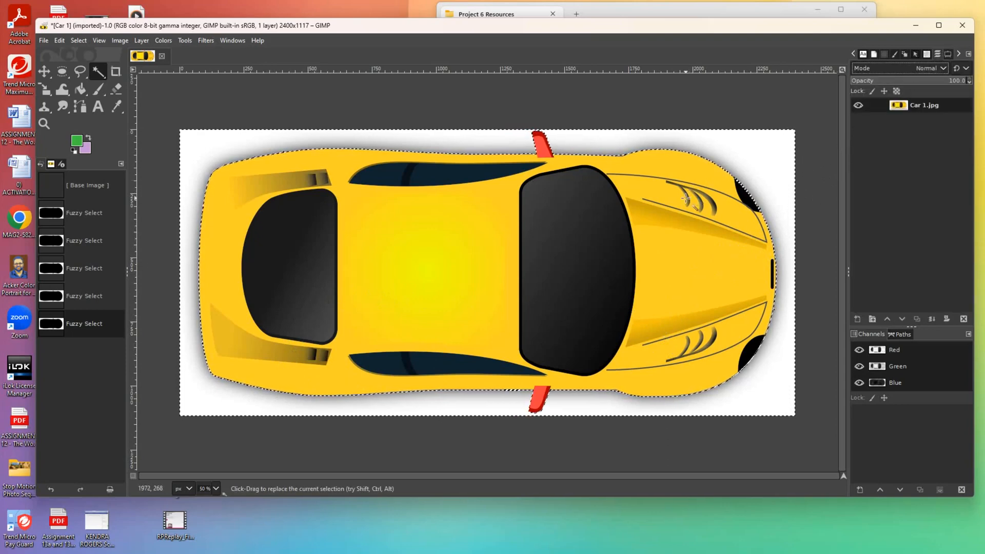
pyautogui.press('Delete')
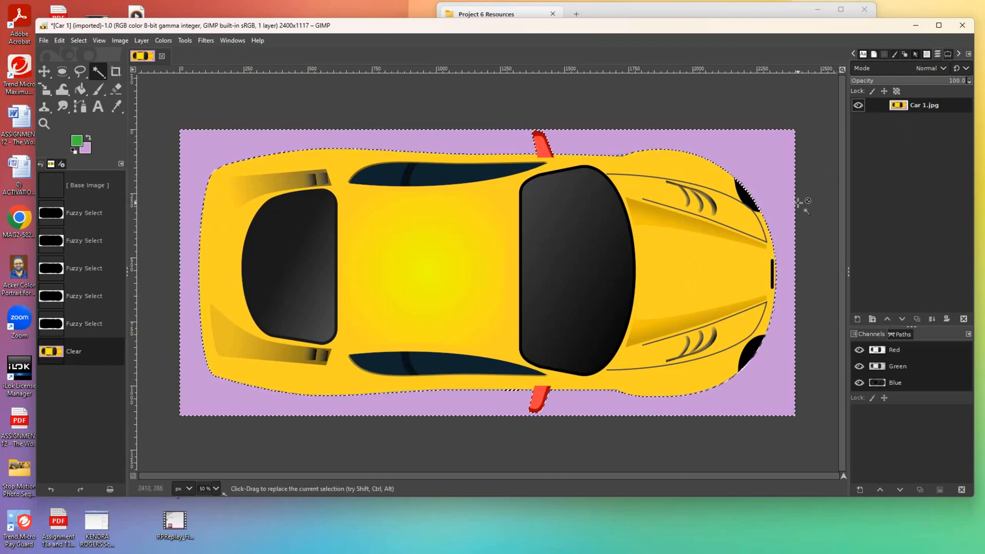
pyautogui.click(45, 73)
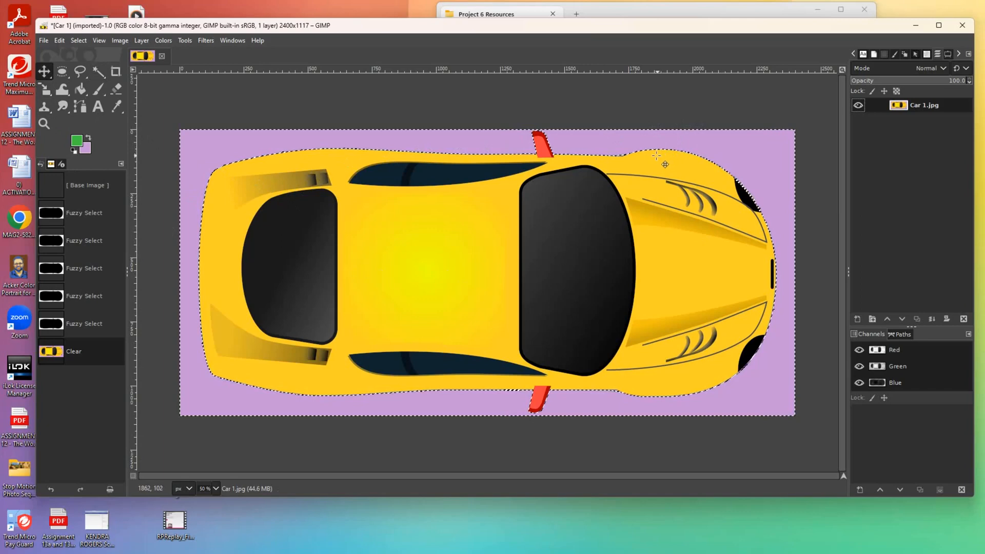
pyautogui.hotkey('ctrl', 'shift', 'a')
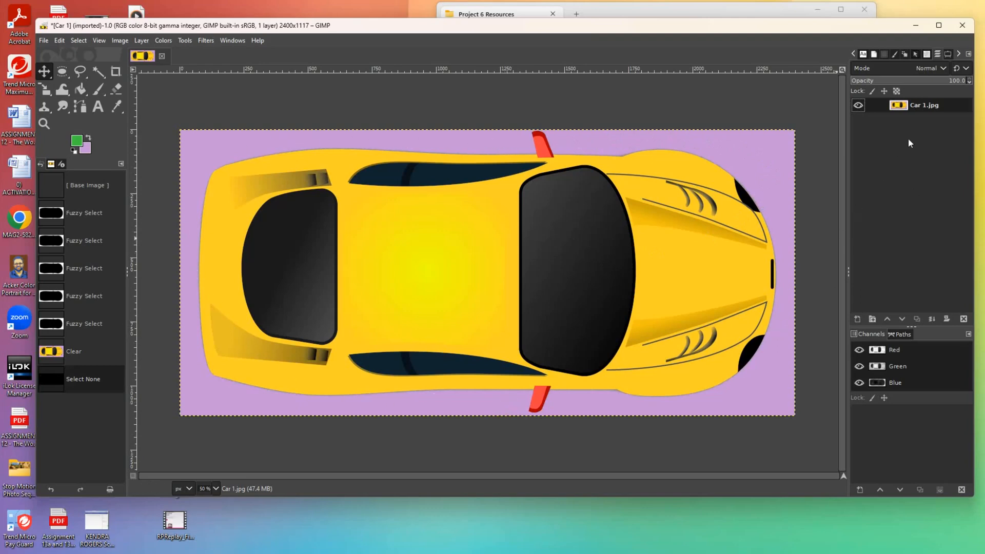
# - Add an alpha channel to the Car 1.jpg layer and clear the purple background around the car to transparency, leaving nothing selected
pyautogui.rightClick(917, 107)
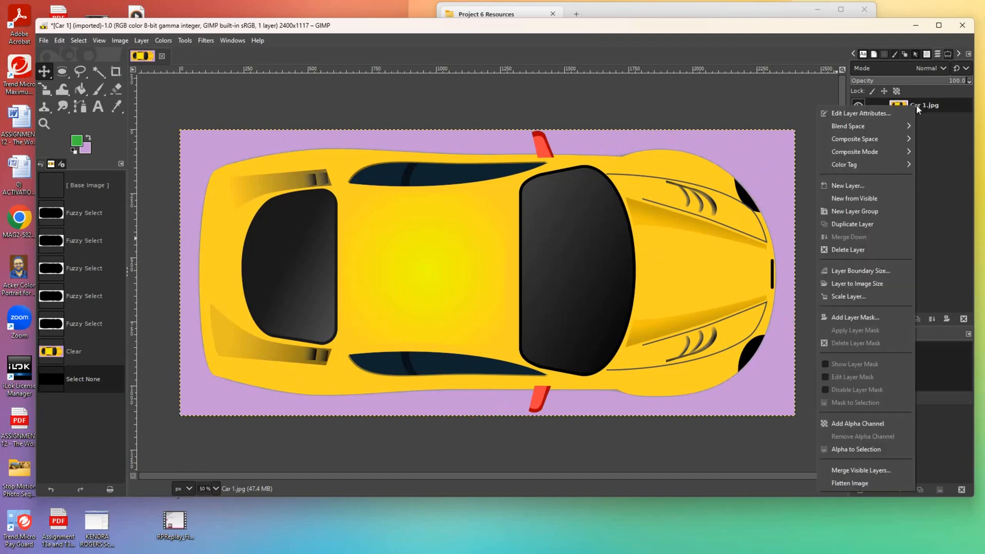
pyautogui.click(853, 423)
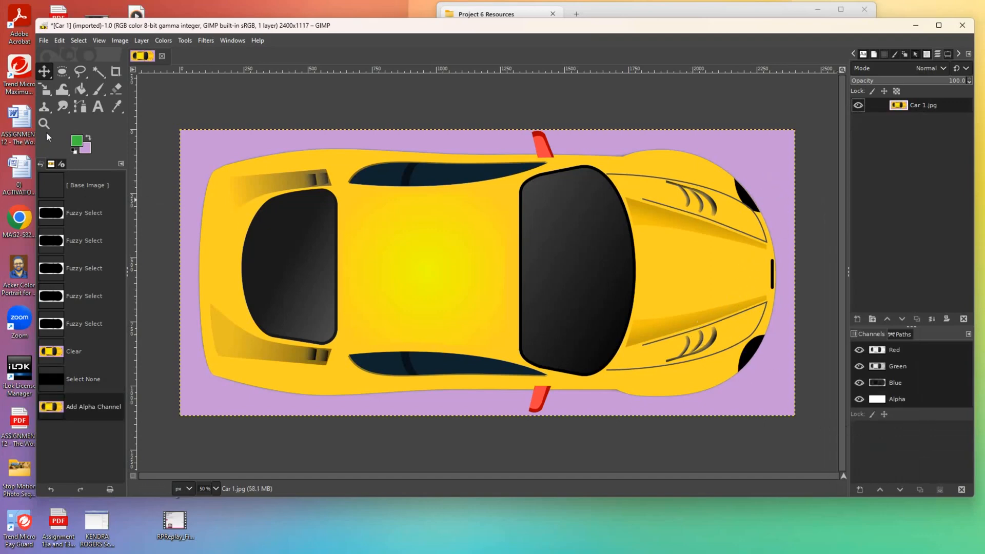
pyautogui.click(98, 73)
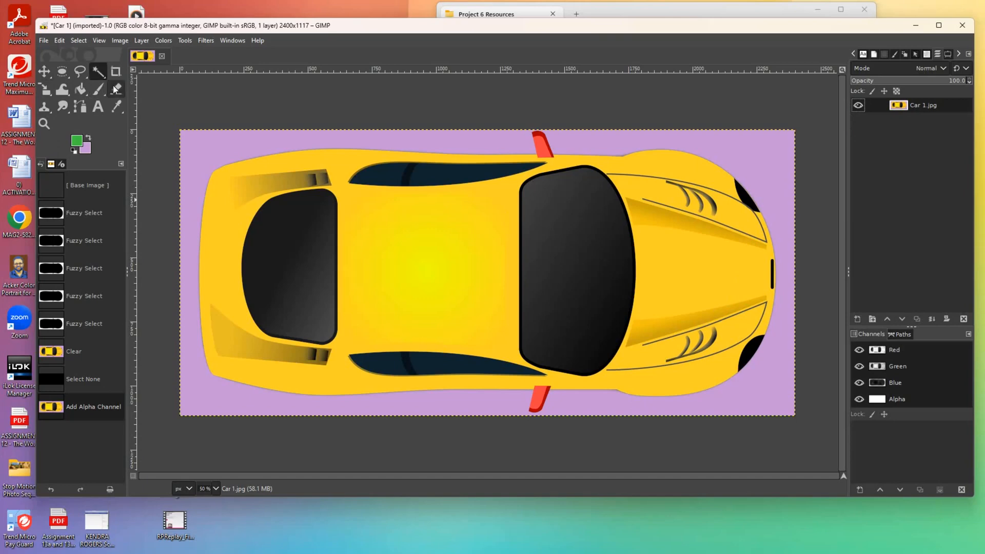
pyautogui.click(190, 153)
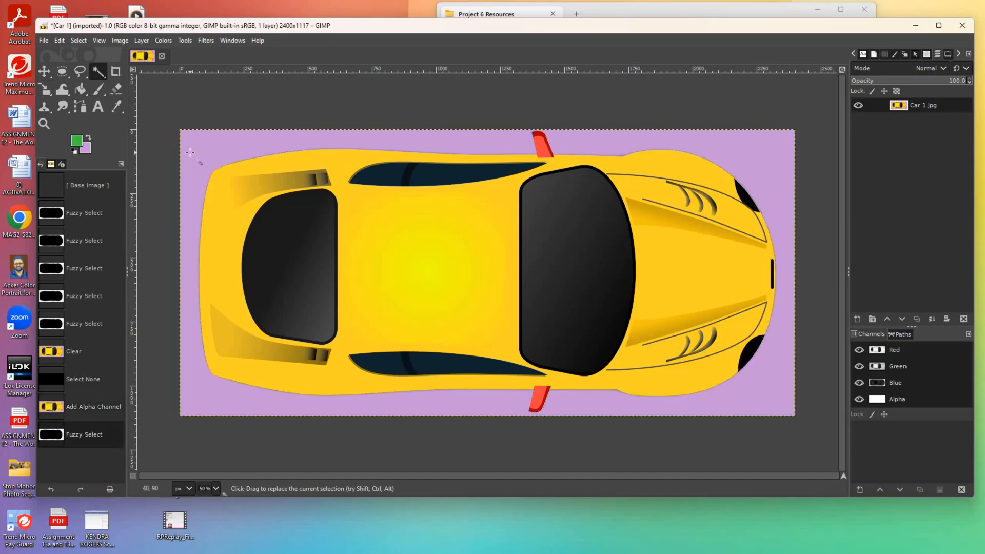
pyautogui.click(191, 152)
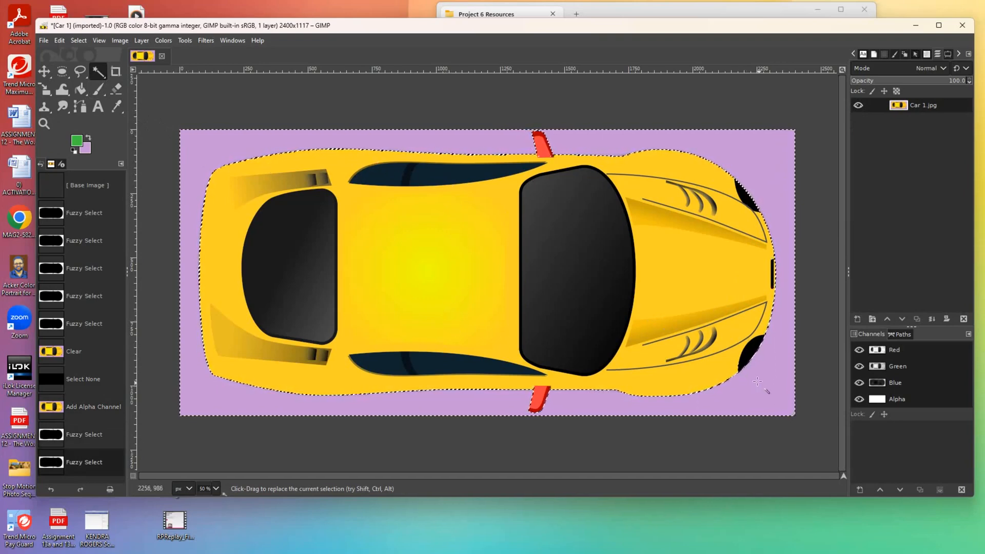
pyautogui.press('Delete')
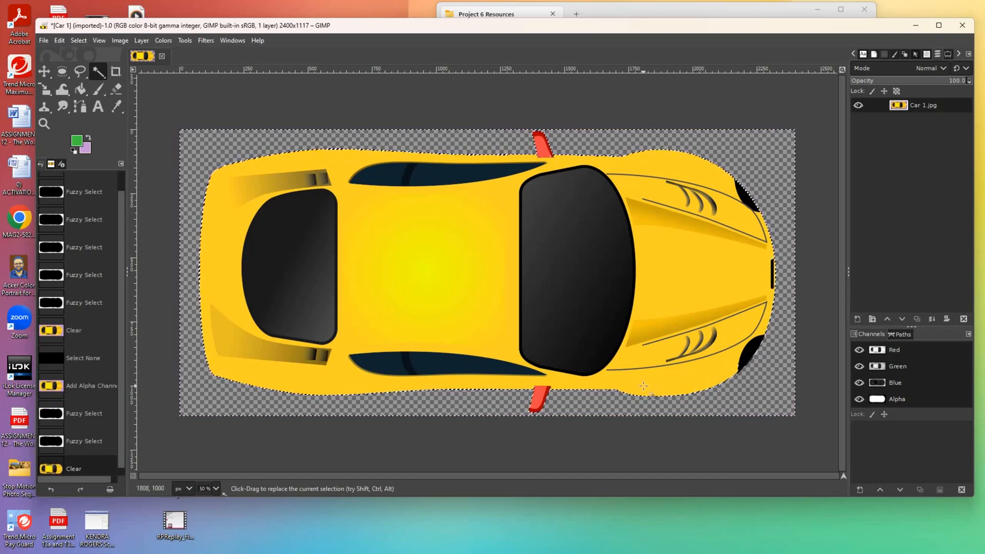
pyautogui.hotkey('shift', 'ctrl', 'a')
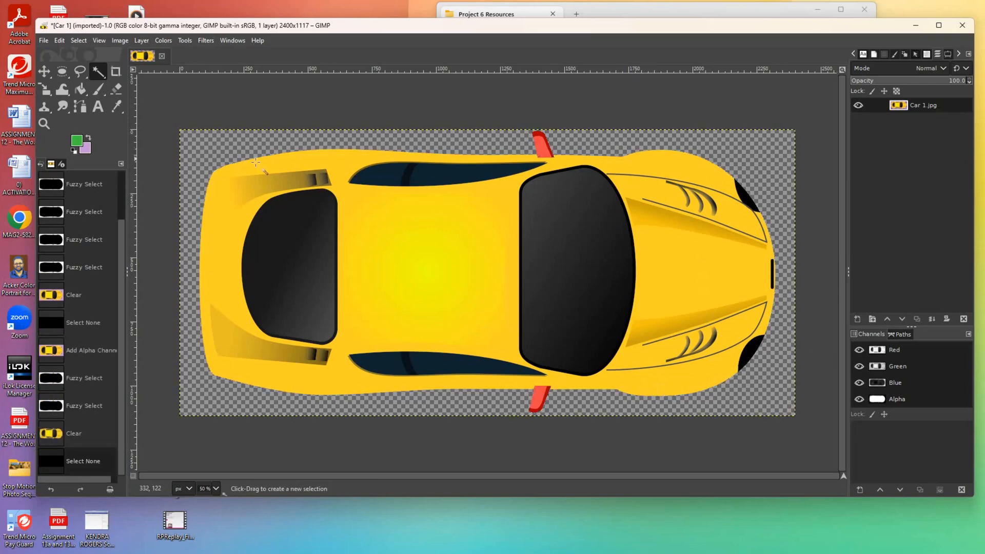
pyautogui.rightClick(932, 103)
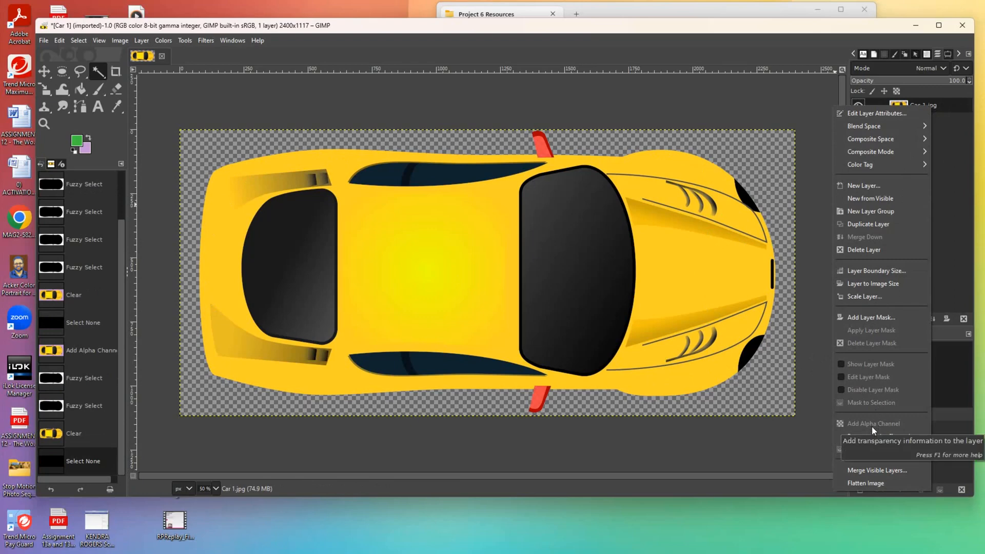
pyautogui.click(746, 138)
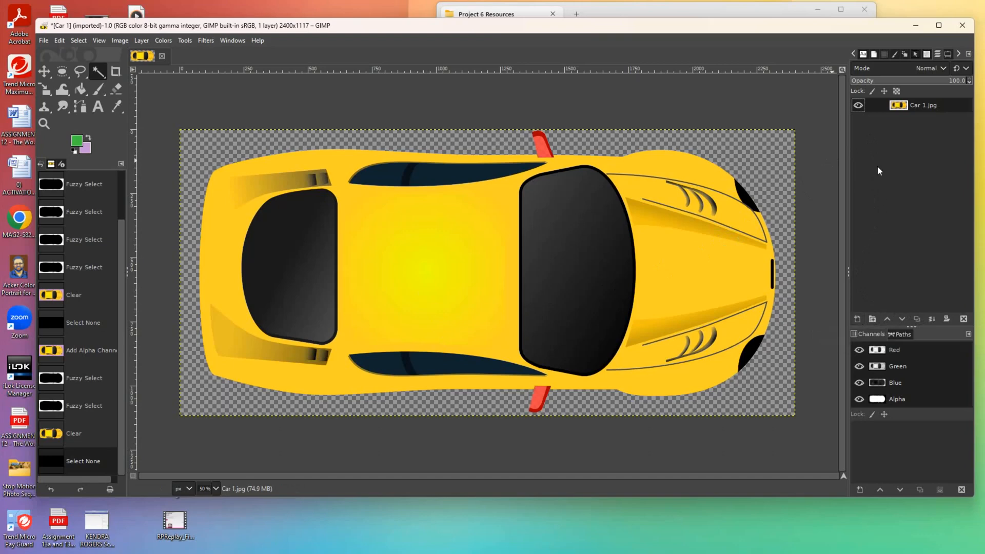
# - Add a new 2400 by 1117 px layer filled with transparency above the Car 1.jpg layer
pyautogui.click(857, 319)
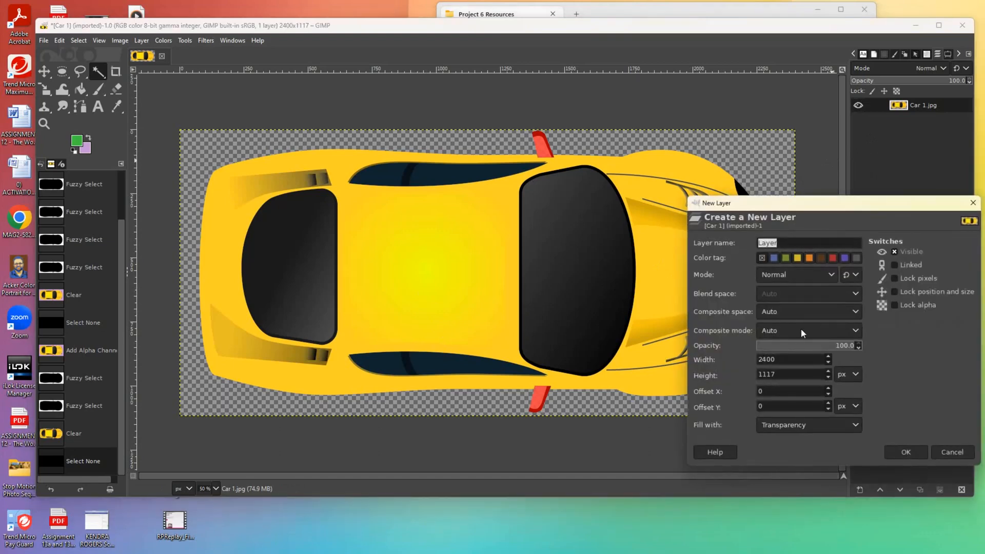
pyautogui.click(906, 456)
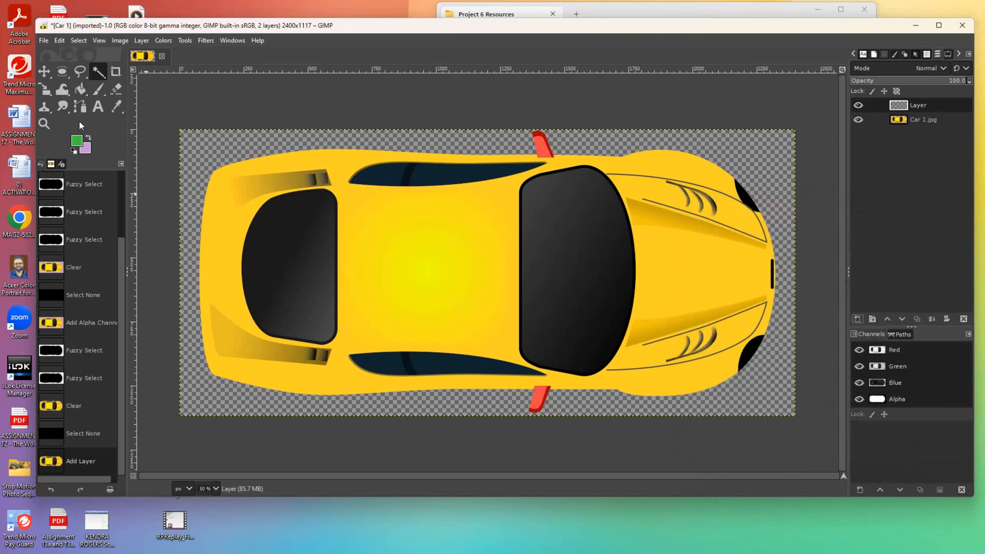
# - Choose the Paintbrush tool and set the foreground color to red, e10e0e
pyautogui.click(98, 91)
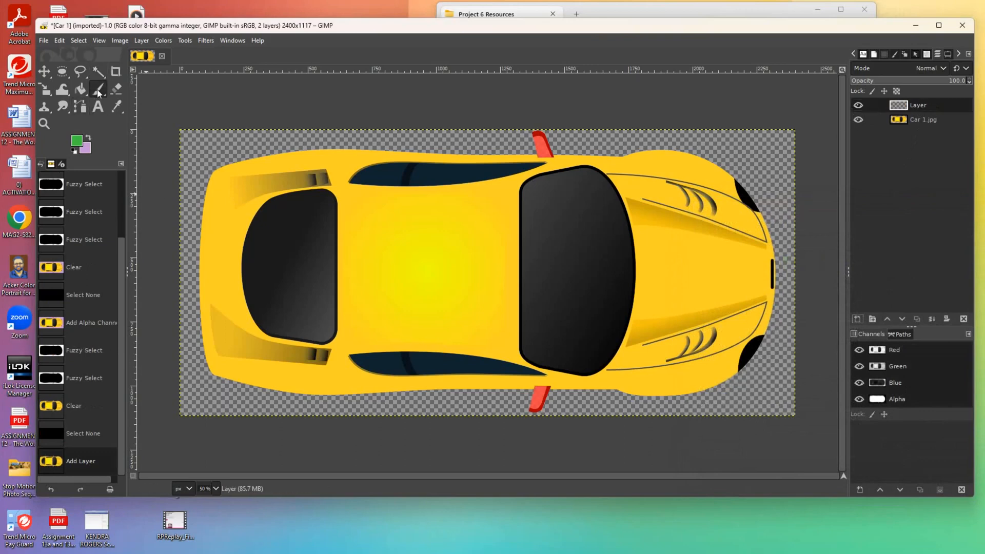
pyautogui.click(76, 142)
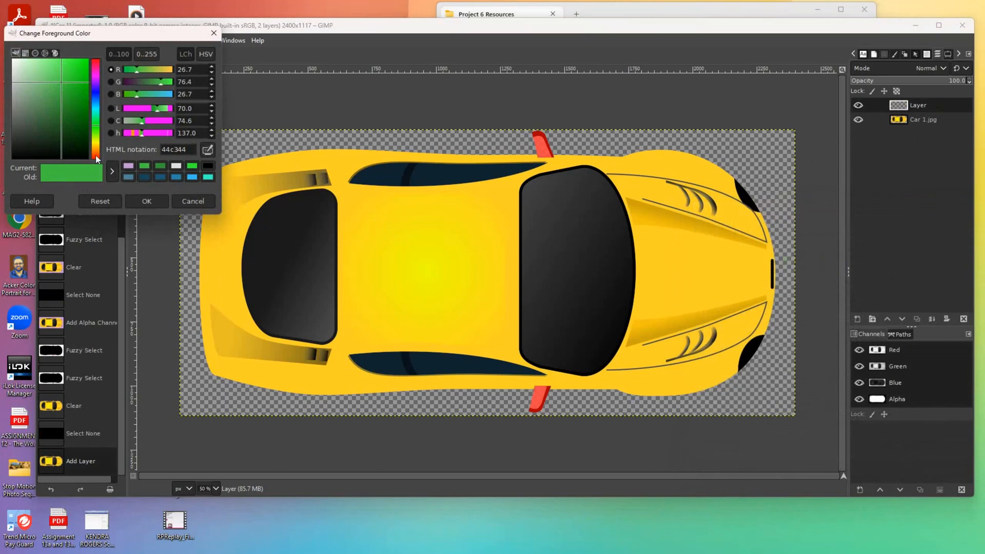
pyautogui.click(94, 154)
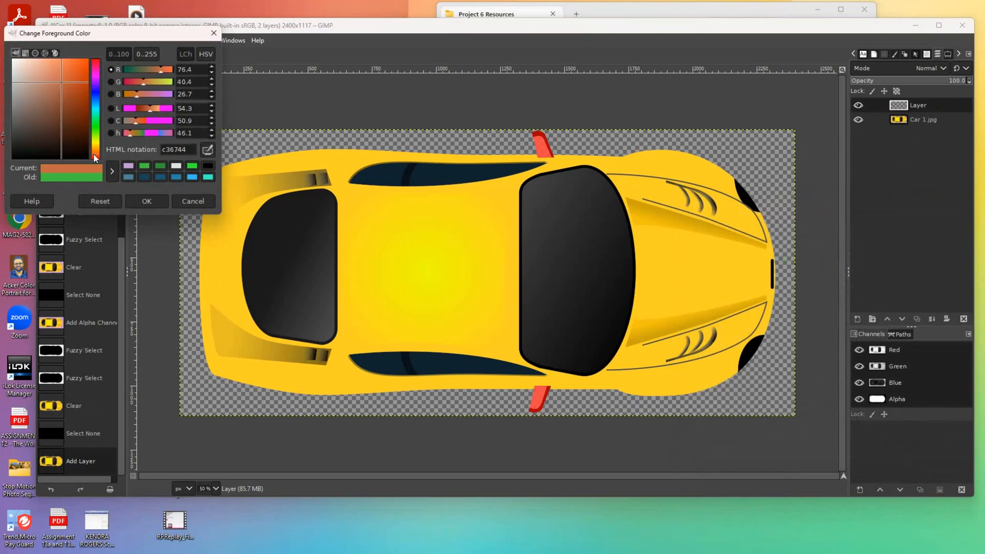
pyautogui.click(96, 60)
pyautogui.moveTo(96, 70); pyautogui.dragTo(104, 163)
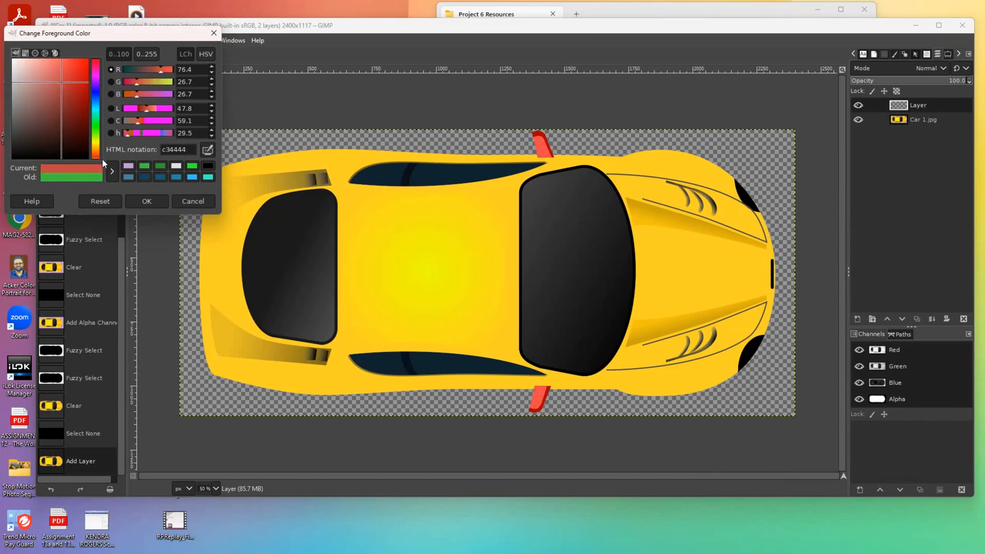
pyautogui.click(82, 62)
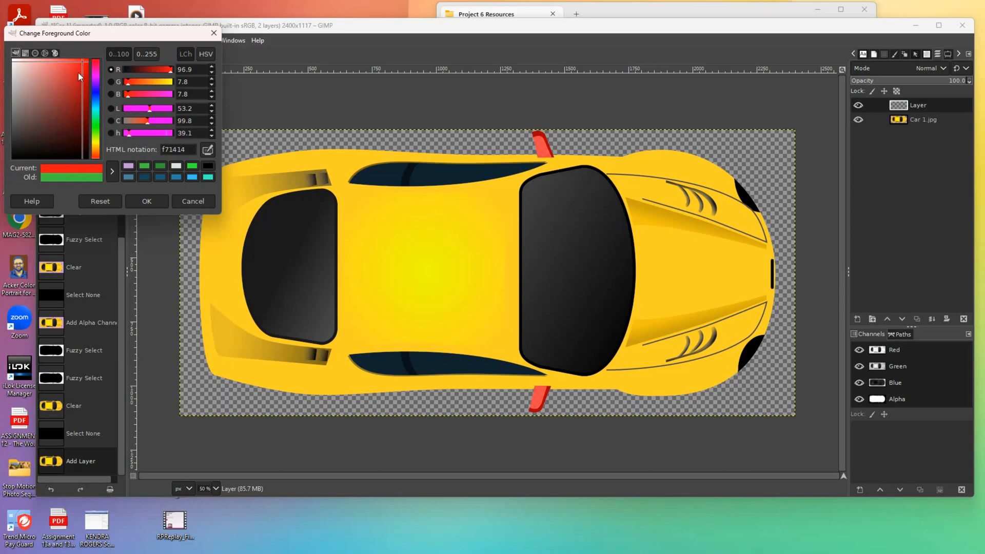
pyautogui.click(85, 70)
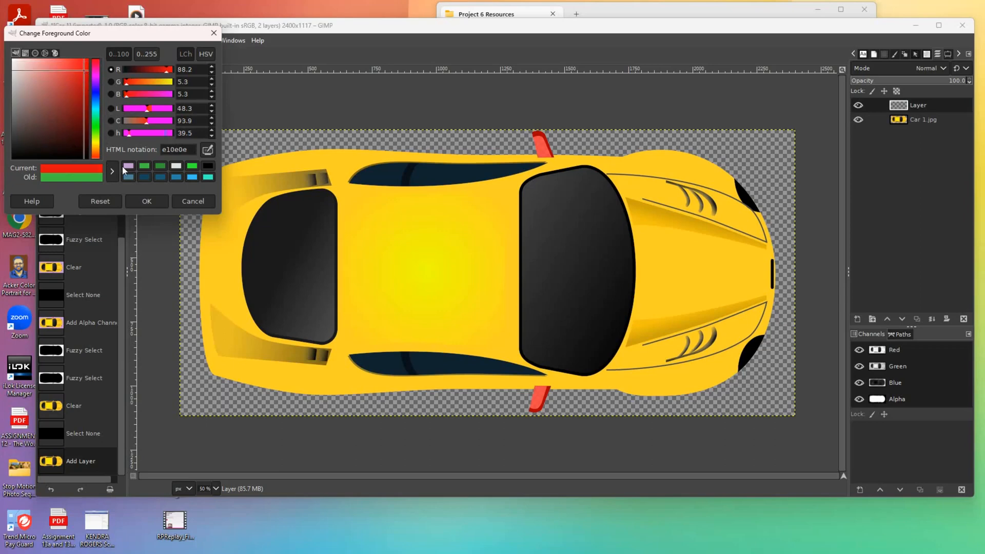
pyautogui.click(153, 202)
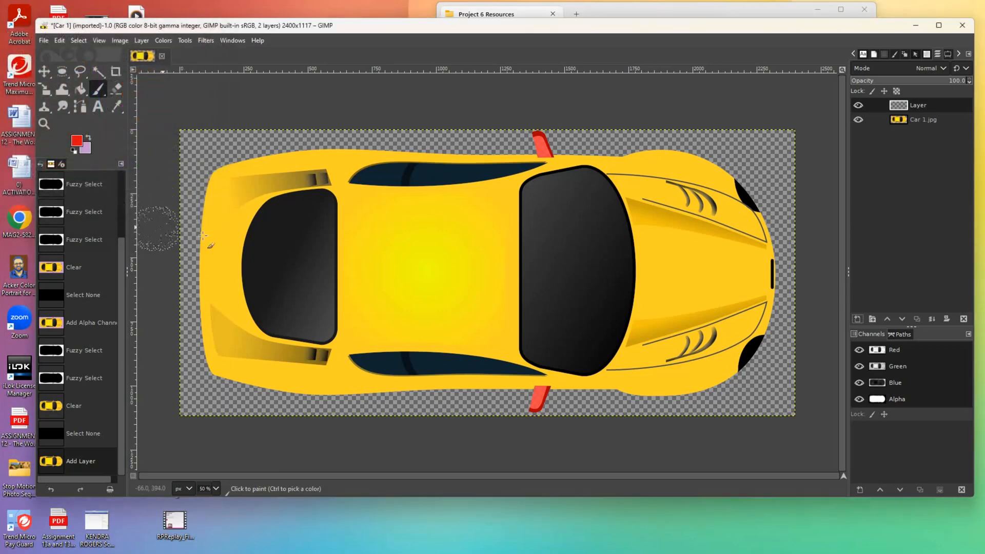
# - Paint a red stroke and a single dab on the car's roof with the Paintbrush, and undo both
pyautogui.moveTo(375, 252); pyautogui.dragTo(470, 257)
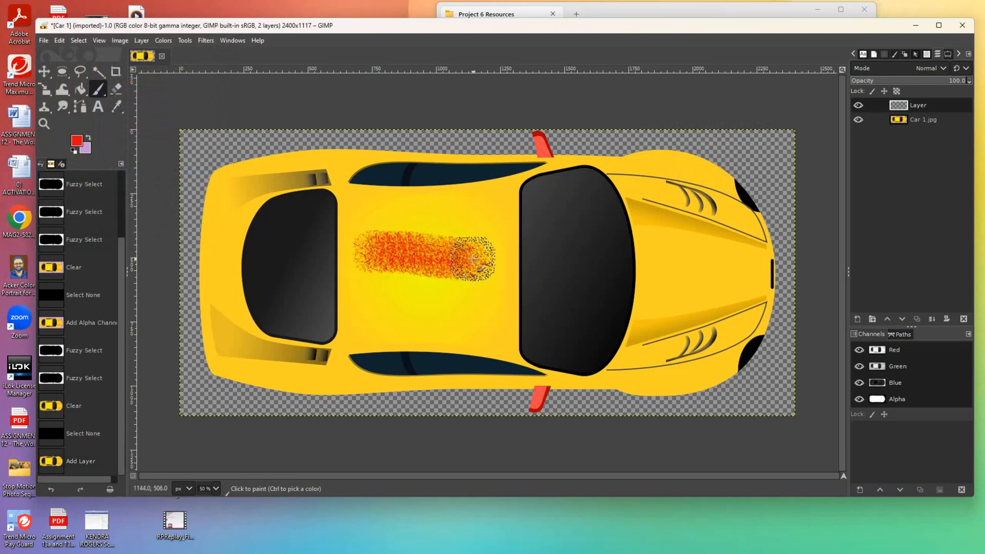
pyautogui.click(438, 298)
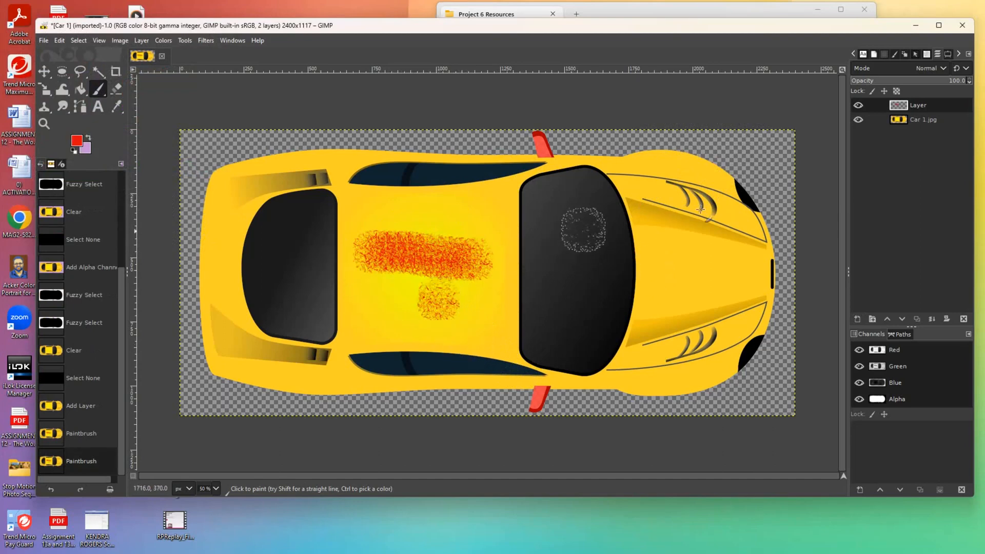
pyautogui.click(60, 40)
pyautogui.click(72, 54)
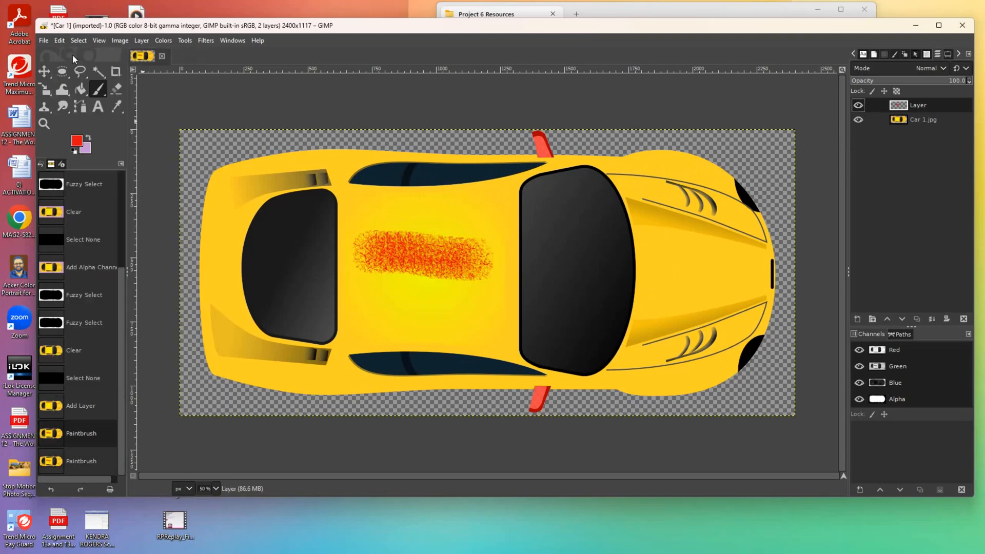
pyautogui.click(60, 40)
pyautogui.click(70, 55)
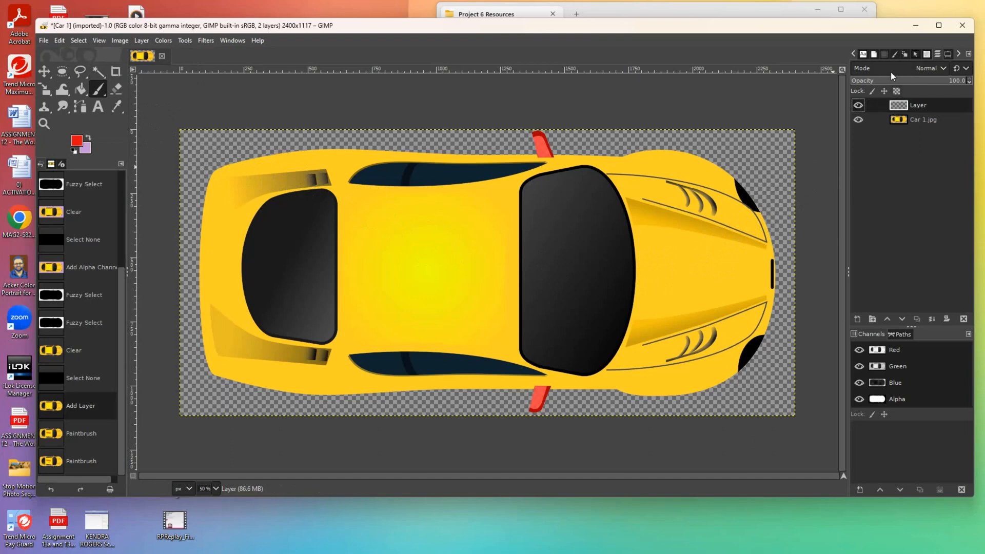
# - Try a red stroke along the car's roof with the 2. Hardness 100 brush and undo it
pyautogui.click(894, 56)
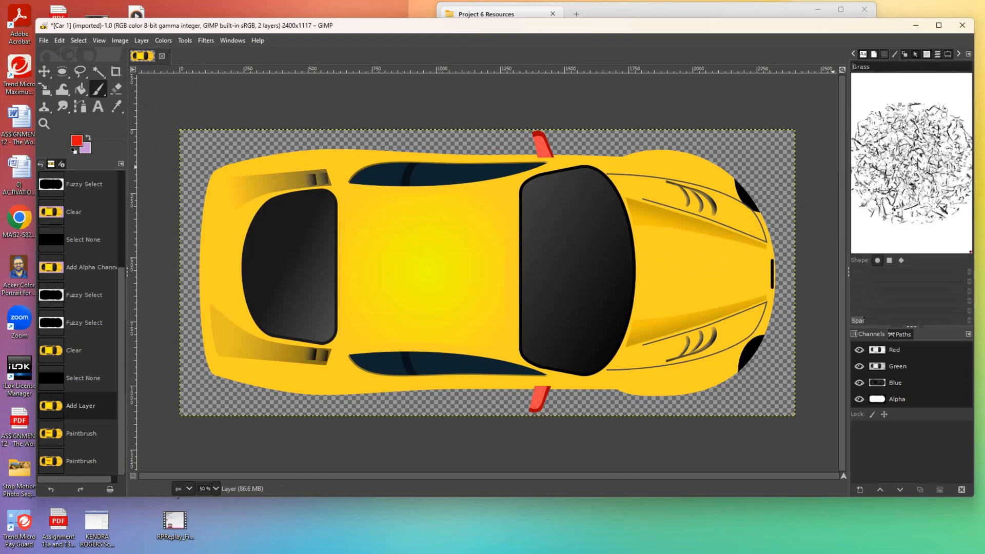
pyautogui.click(947, 54)
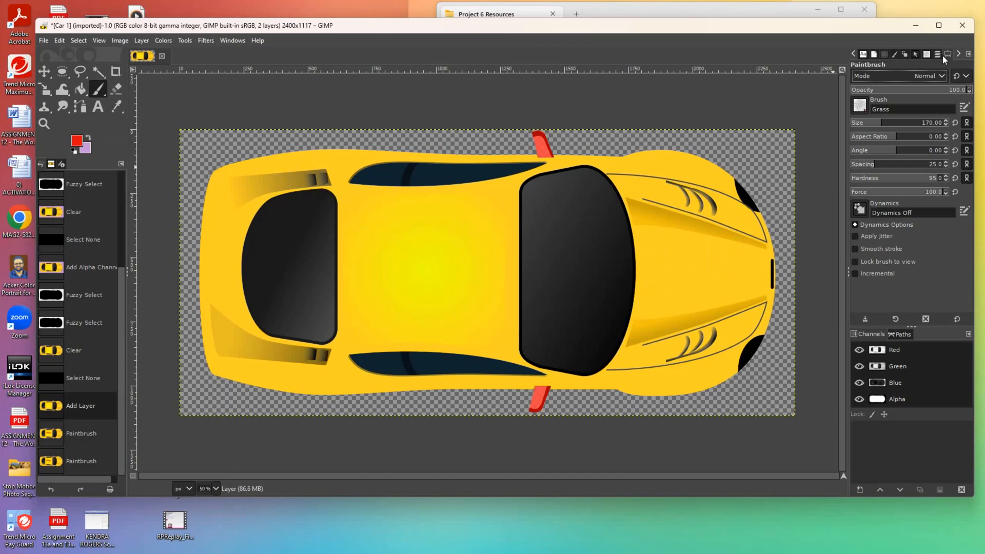
pyautogui.click(874, 54)
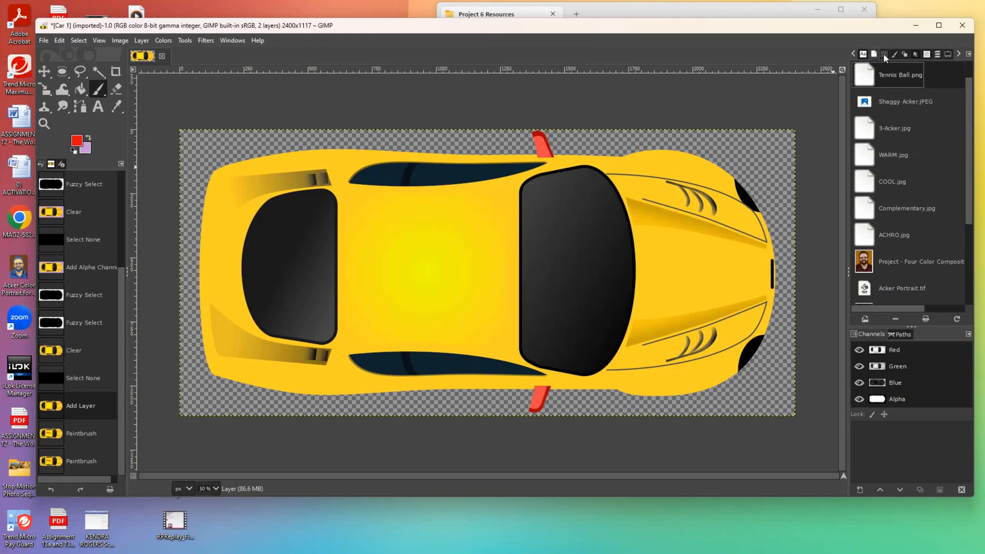
pyautogui.click(884, 54)
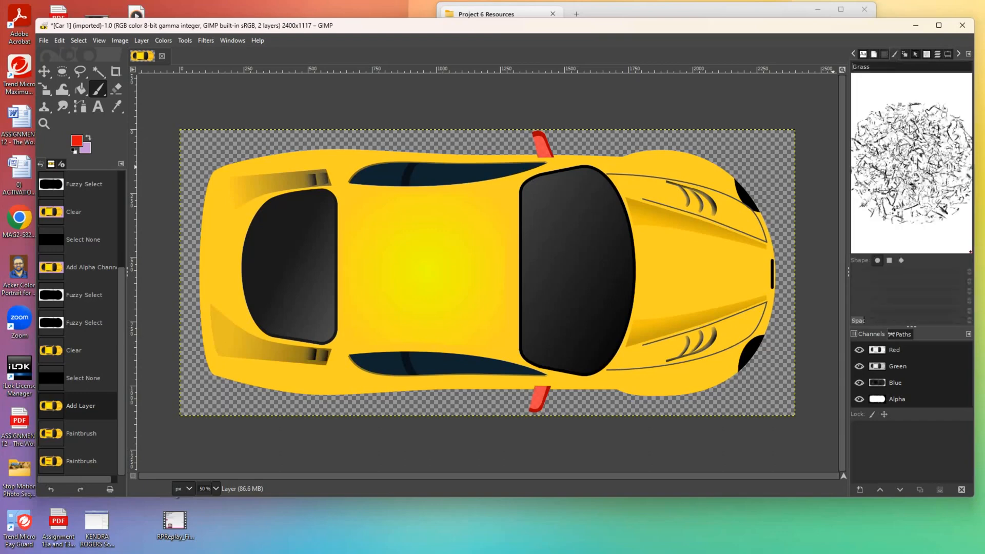
pyautogui.click(928, 56)
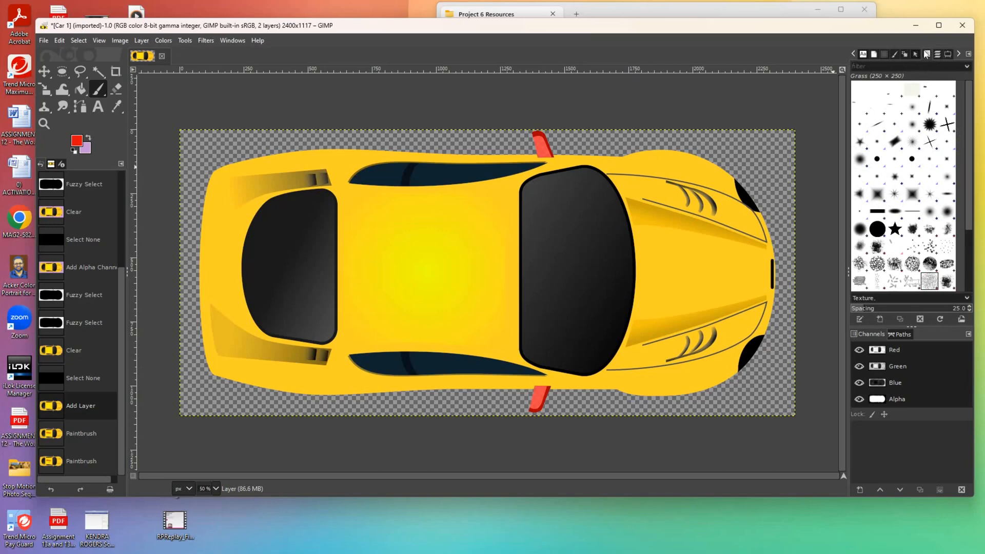
pyautogui.click(877, 231)
pyautogui.moveTo(497, 259); pyautogui.dragTo(380, 259)
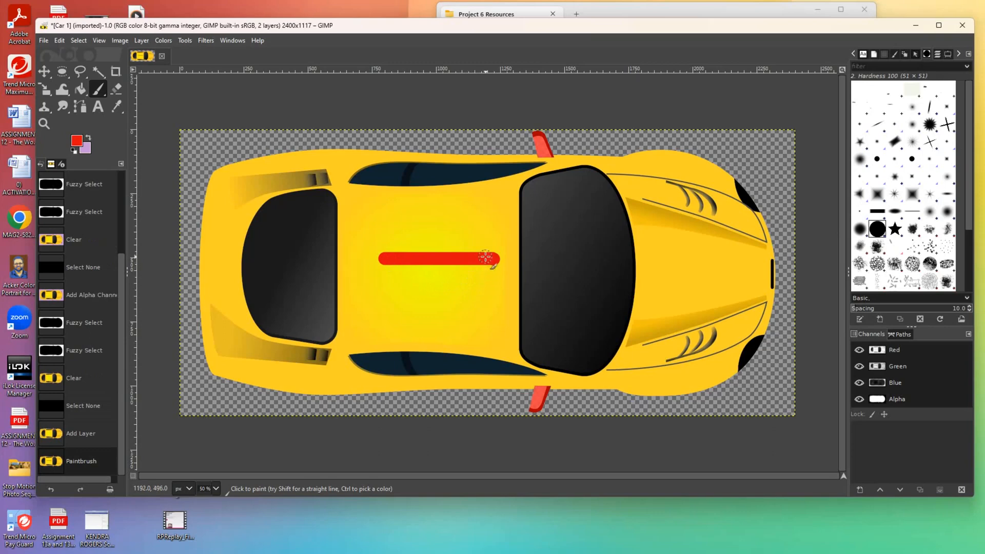
pyautogui.hotkey('ctrl', 'z')
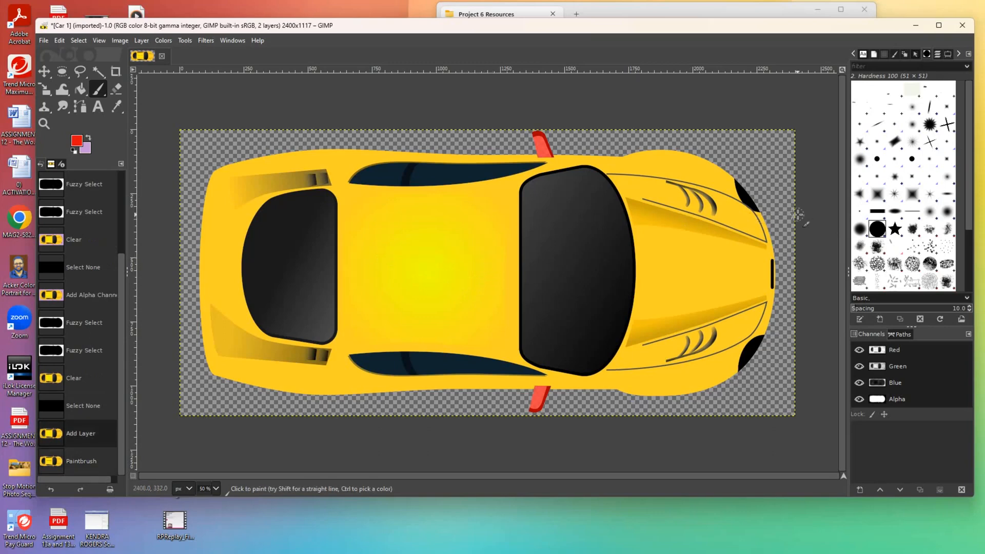
# - Switch to the 2. Block 01 brush, test it with a thin red stroke along the roof, and undo the stroke
pyautogui.click(883, 213)
pyautogui.moveTo(513, 253); pyautogui.dragTo(403, 254)
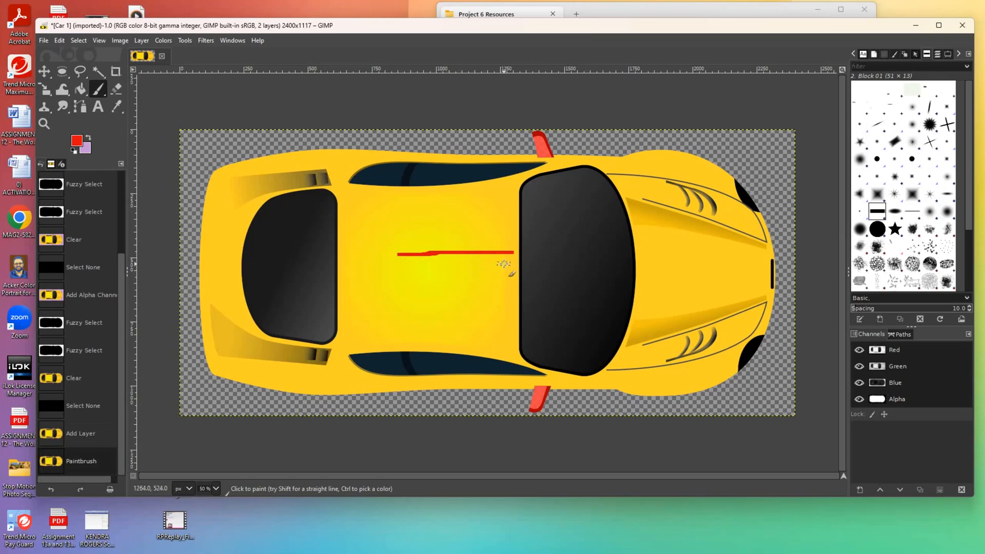
pyautogui.hotkey('ctrl', 'z')
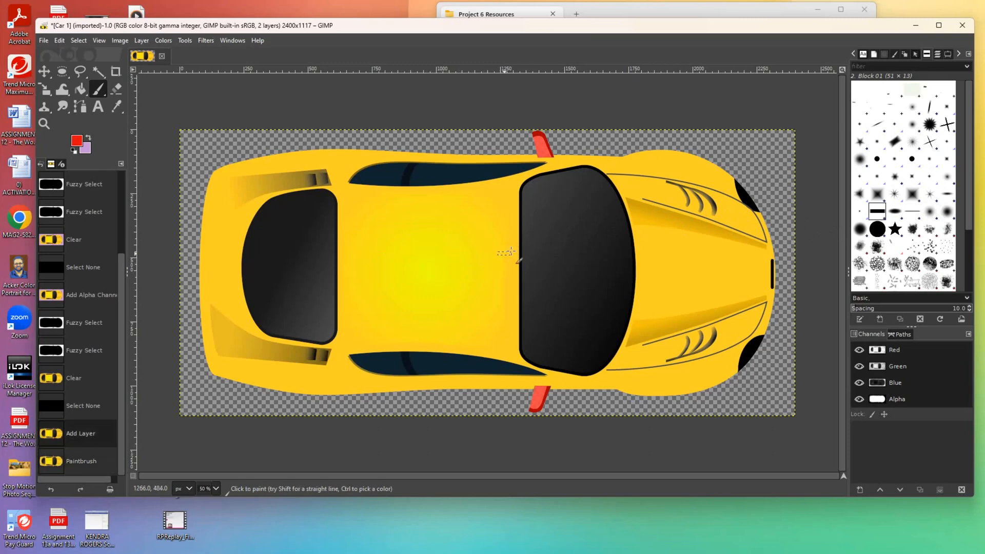
# - Enlarge the Block 01 brush to size 697, test it with one dab on the roof, and undo the dab
pyautogui.click(947, 55)
pyautogui.moveTo(864, 123); pyautogui.dragTo(885, 123)
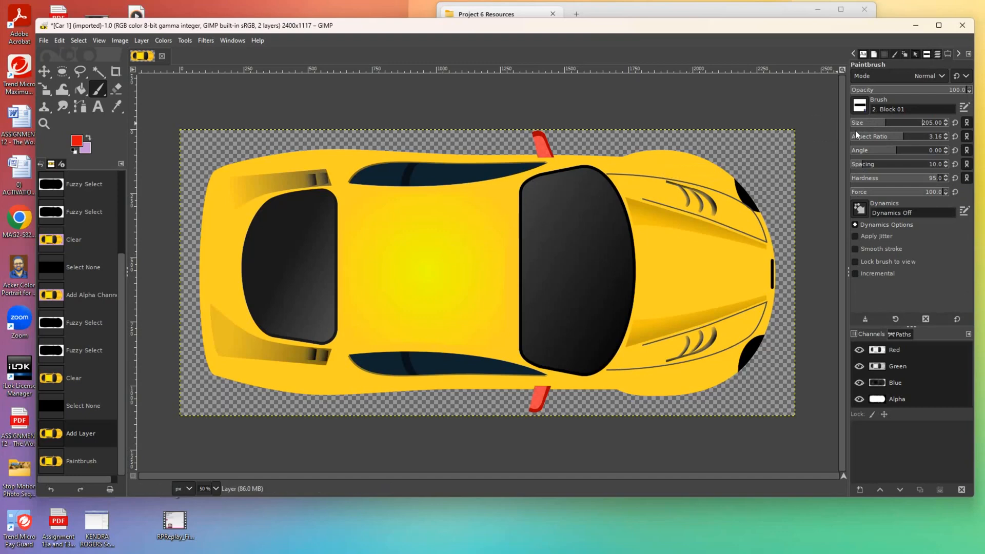
pyautogui.moveTo(879, 127); pyautogui.dragTo(913, 126)
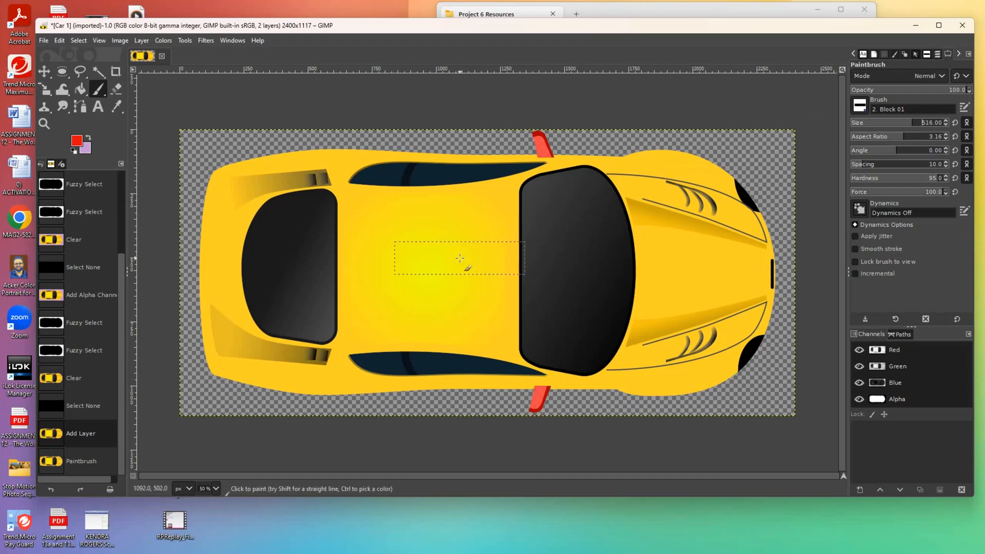
pyautogui.moveTo(907, 126); pyautogui.dragTo(919, 126)
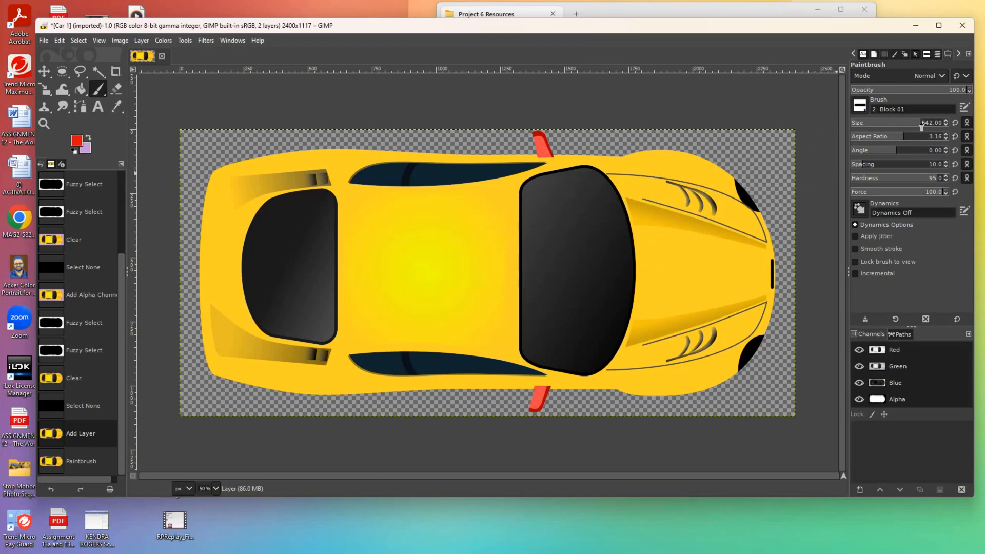
pyautogui.click(430, 262)
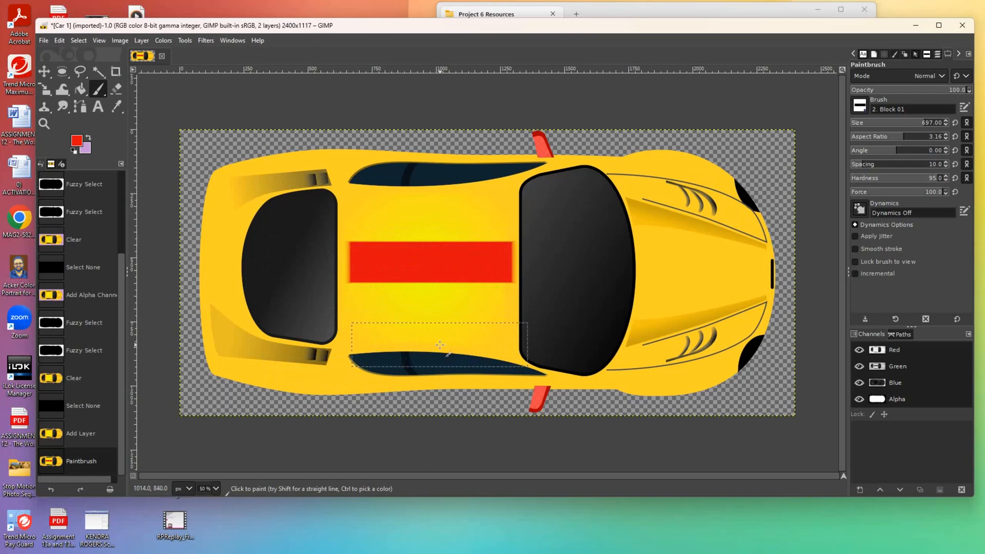
pyautogui.hotkey('ctrl', 'z')
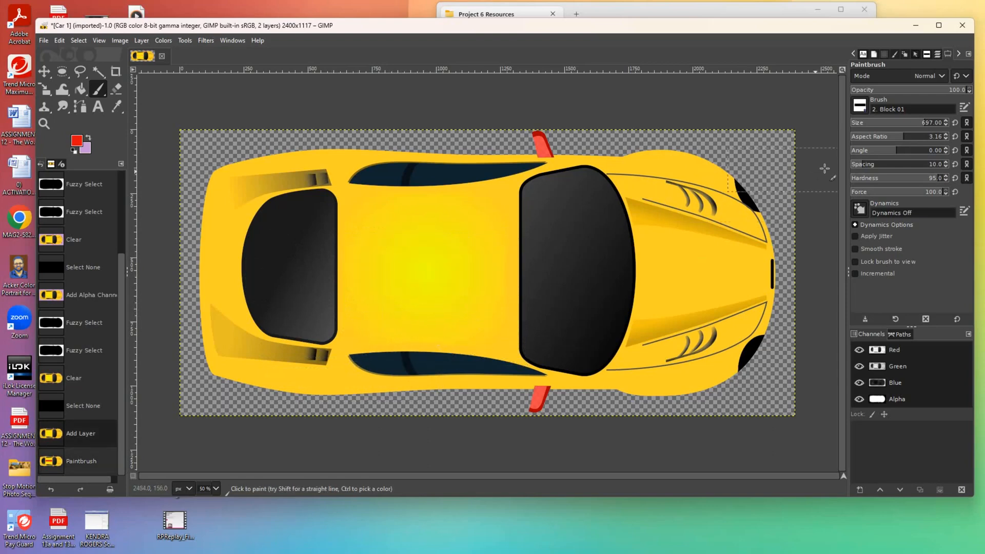
# - Set the brush hardness to 100 and spacing to 1, testing them with a roof dab that is undone
pyautogui.moveTo(931, 184); pyautogui.dragTo(948, 181)
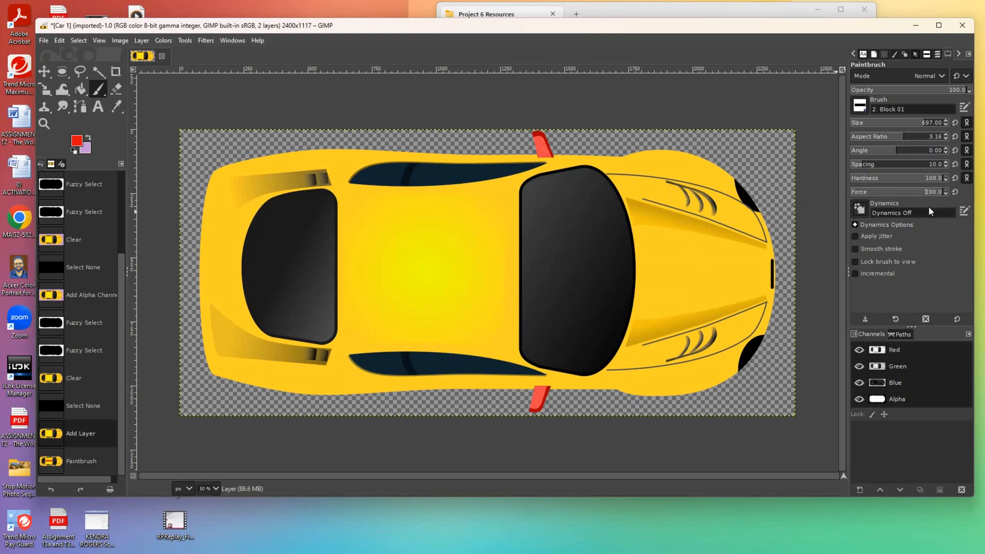
pyautogui.moveTo(864, 167); pyautogui.dragTo(851, 168)
pyautogui.click(427, 255)
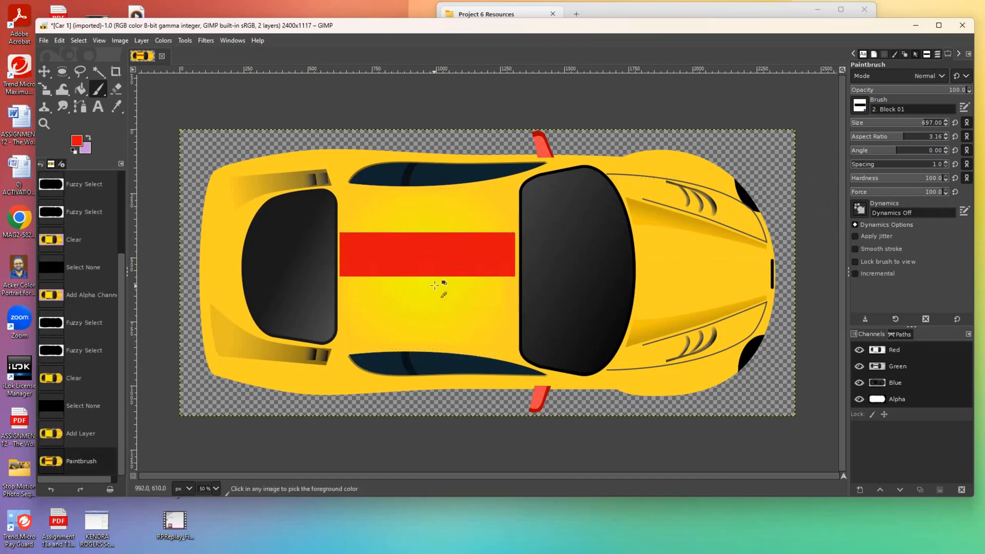
pyautogui.hotkey('ctrl', 'z')
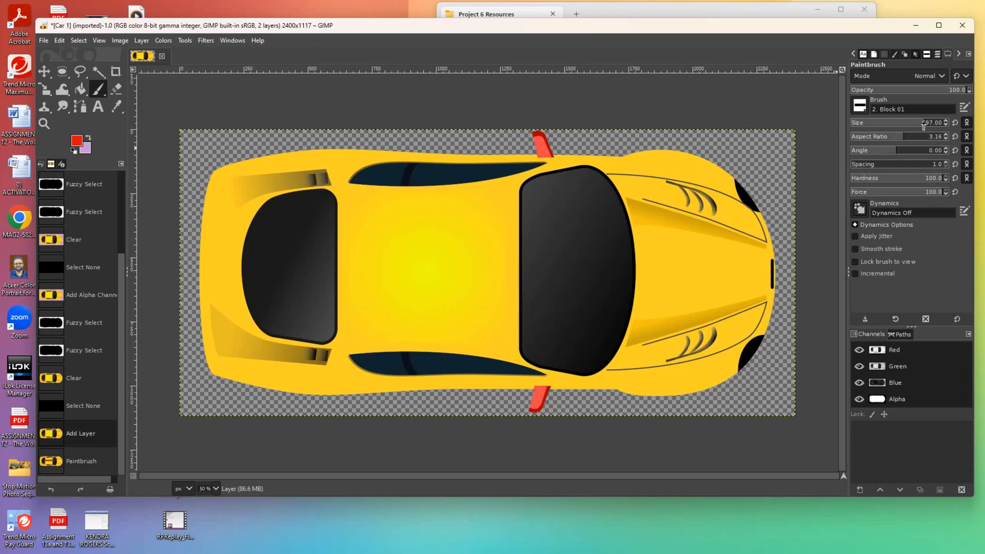
# - Try a brush size of 730 with a dab spanning the roof between the windows, and undo the dab
pyautogui.moveTo(924, 125); pyautogui.dragTo(926, 124)
pyautogui.moveTo(925, 125); pyautogui.dragTo(927, 126)
pyautogui.click(428, 256)
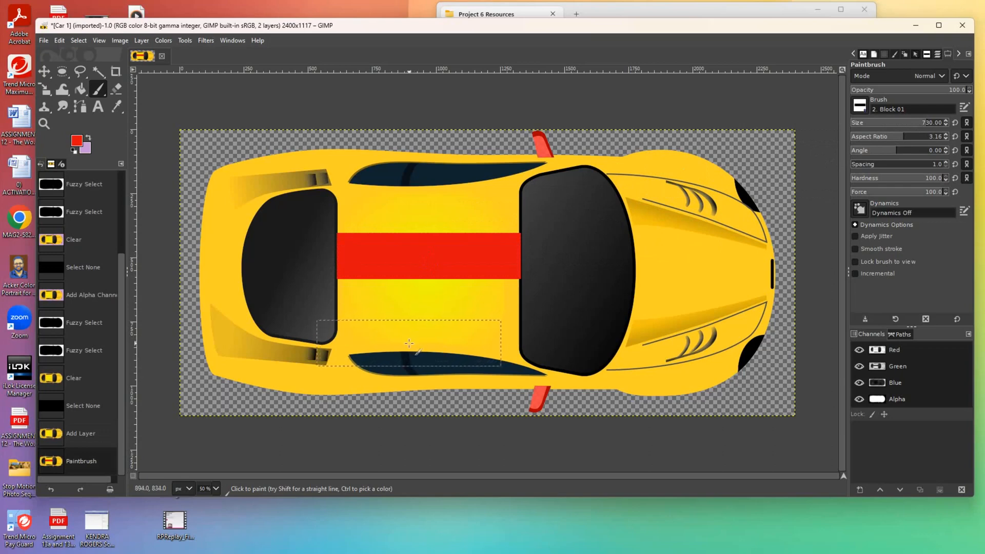
pyautogui.hotkey('ctrl', 'z')
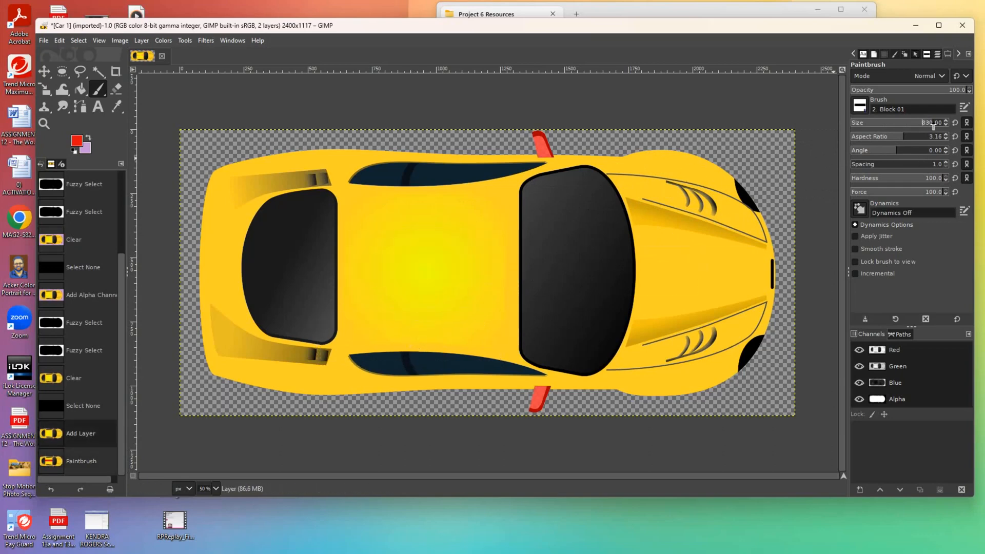
# - Set the Block 01 brush size to 721 and its aspect ratio to 9.00 for a narrower stripe
pyautogui.write('7')
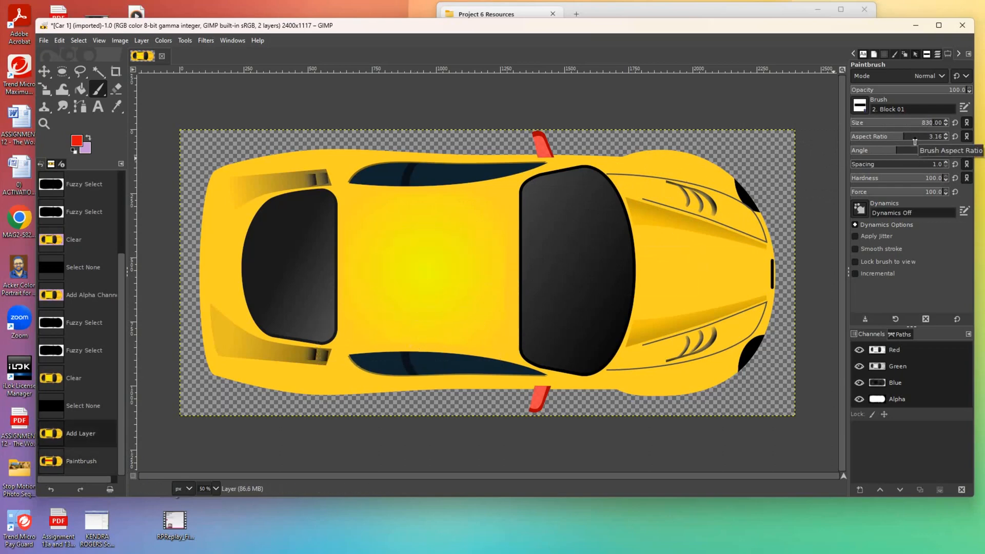
pyautogui.write('25')
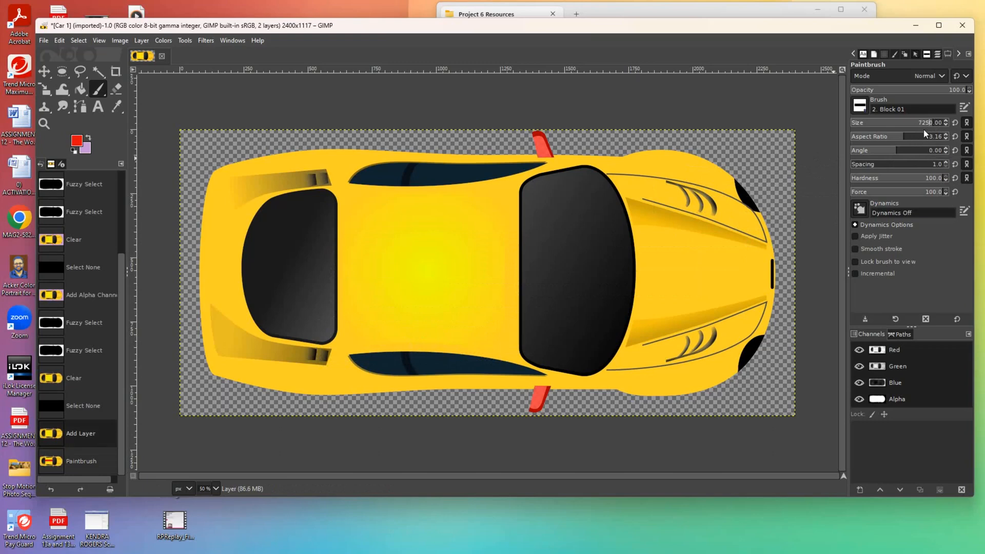
pyautogui.click(918, 138)
pyautogui.moveTo(918, 125); pyautogui.dragTo(923, 124)
pyautogui.click(924, 124)
pyautogui.moveTo(926, 125); pyautogui.dragTo(925, 125)
# - Paint a red stripe across the roof, windshield and hood with three aligned dabs, and move its layer slightly down to center it on the car
pyautogui.click(428, 258)
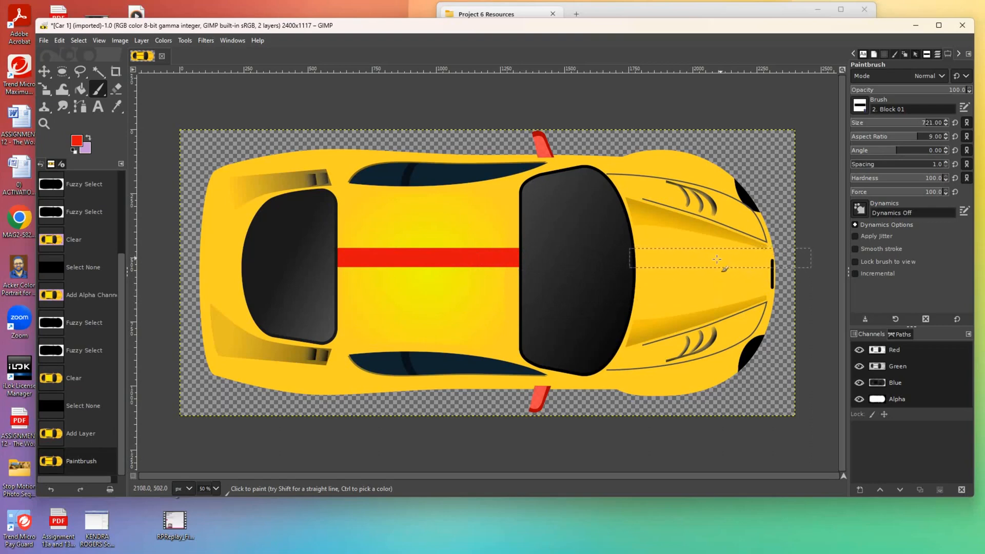
pyautogui.click(588, 258)
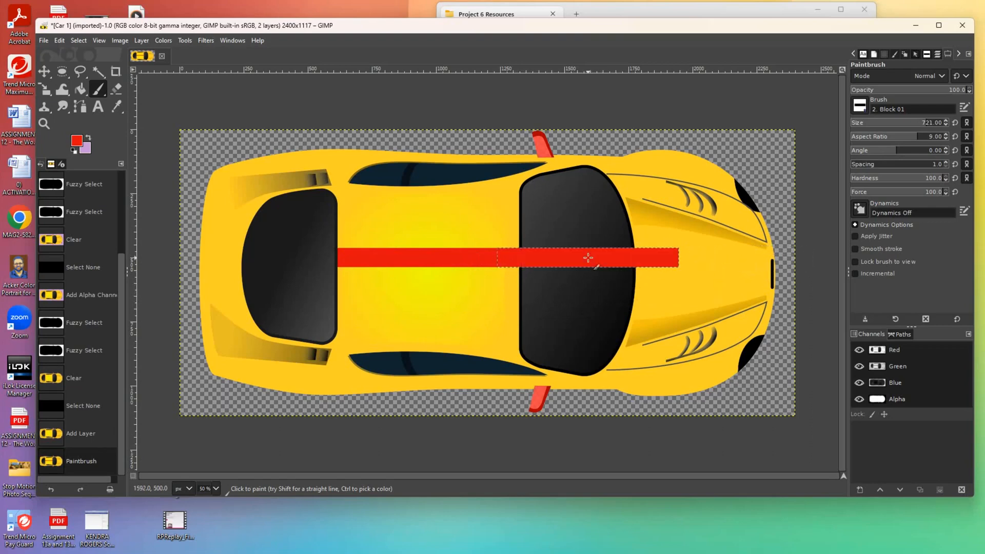
pyautogui.click(666, 256)
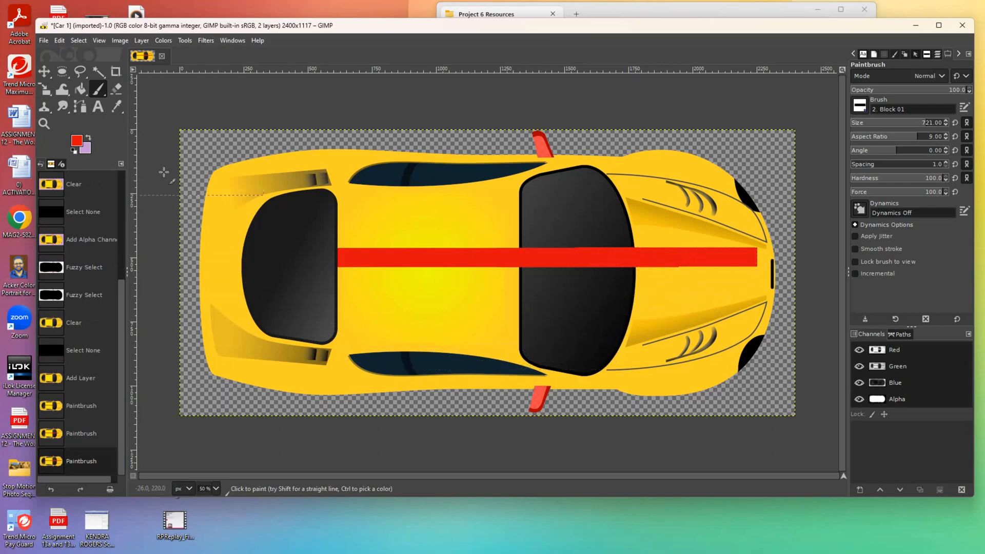
pyautogui.click(45, 72)
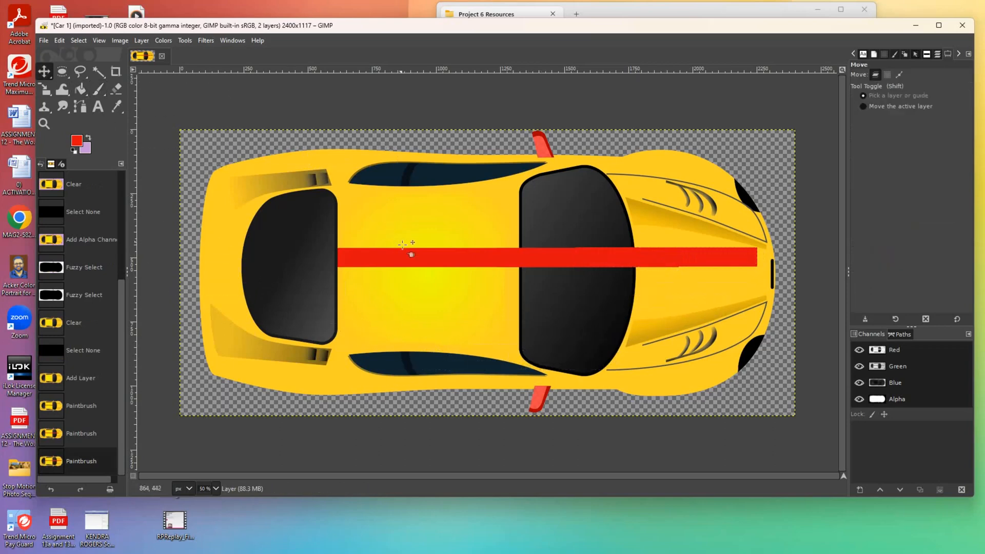
pyautogui.moveTo(409, 255); pyautogui.dragTo(411, 265)
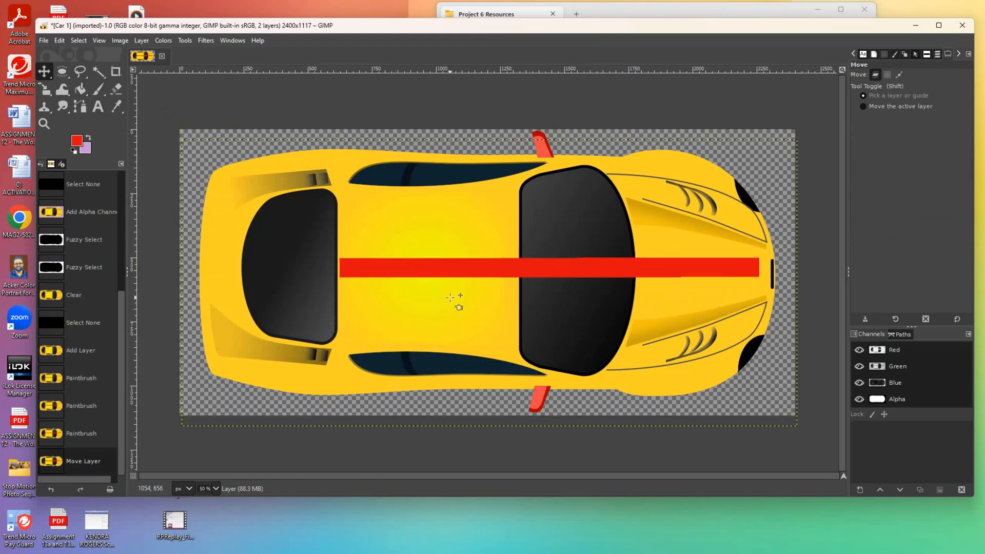
# - Select a rectangle of about 444 by 128 px over the windshield and clear the stripe inside it
pyautogui.moveTo(59, 75); pyautogui.dragTo(90, 69)
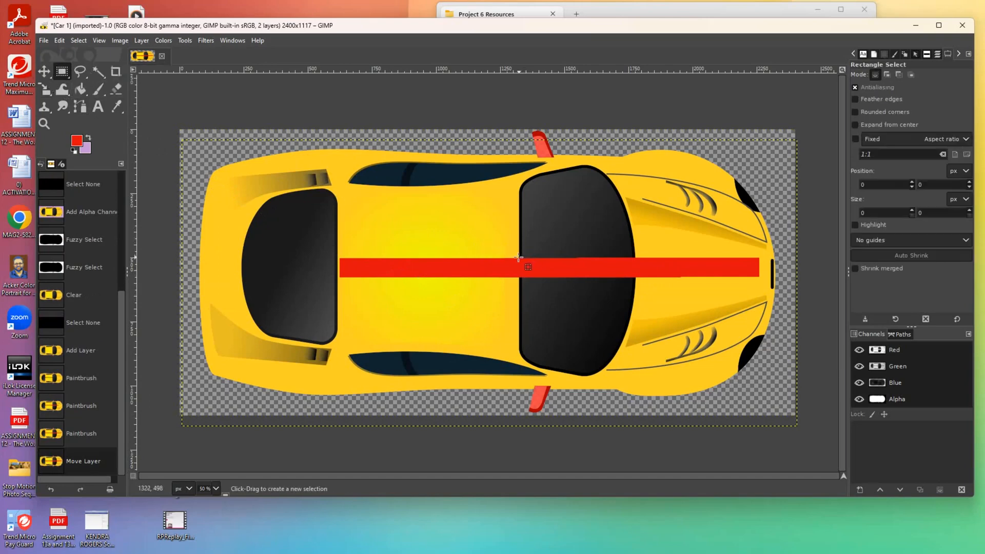
pyautogui.moveTo(519, 255); pyautogui.dragTo(632, 288)
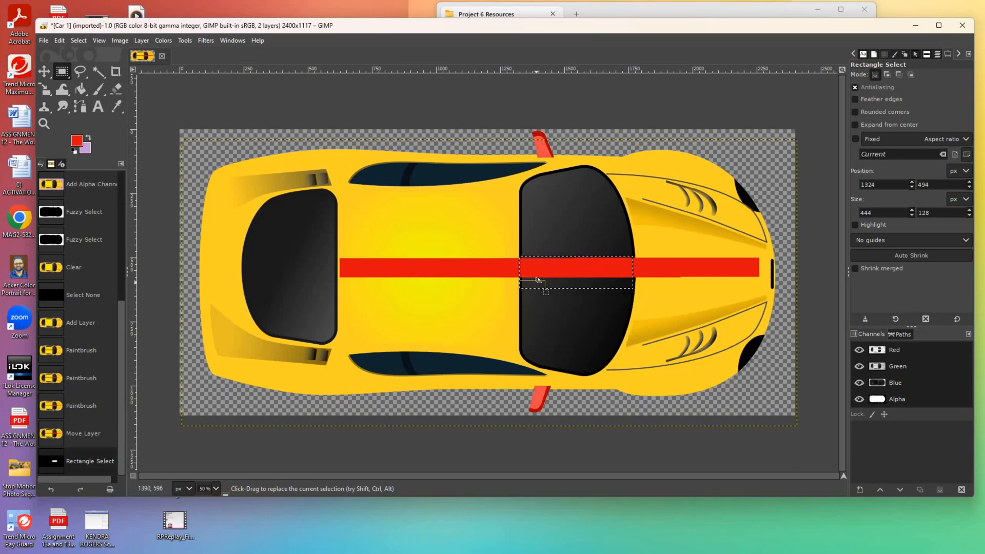
pyautogui.press('Delete')
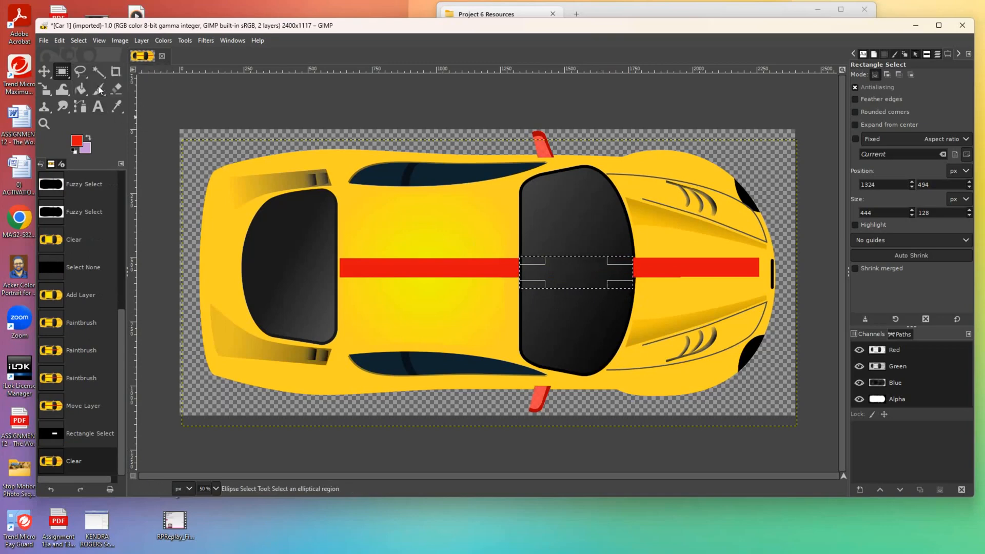
# - Clear the stripe within an ellipse of about 92 by 196 px at the windshield's curved front edge, and remove the selection
pyautogui.press('e')
pyautogui.moveTo(601, 252); pyautogui.dragTo(621, 276)
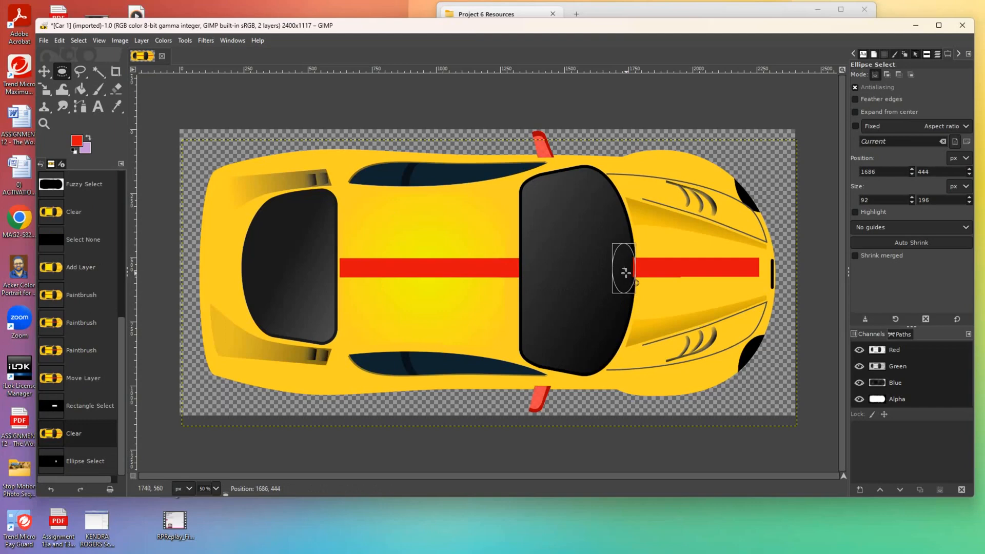
pyautogui.moveTo(625, 273); pyautogui.dragTo(625, 273)
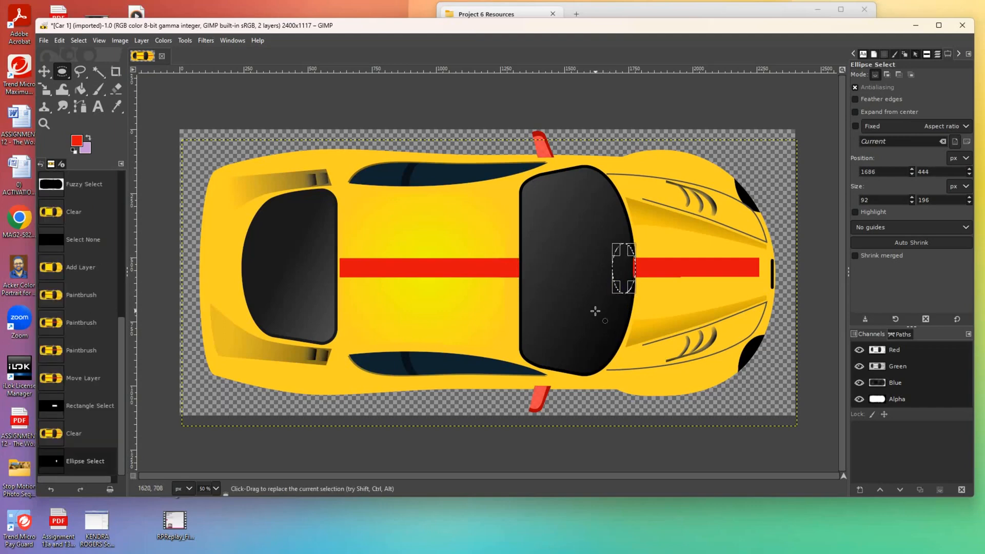
pyautogui.press('Delete')
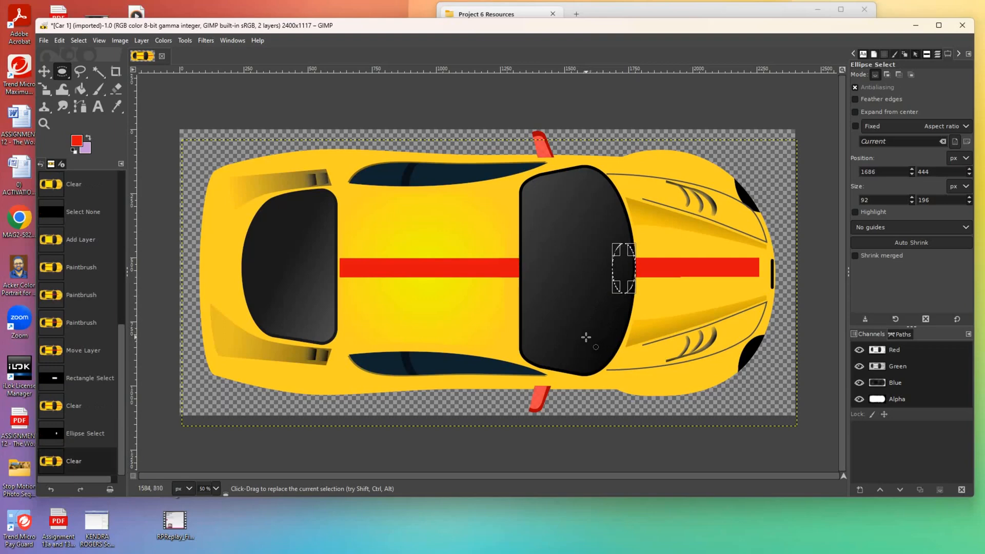
pyautogui.click(580, 343)
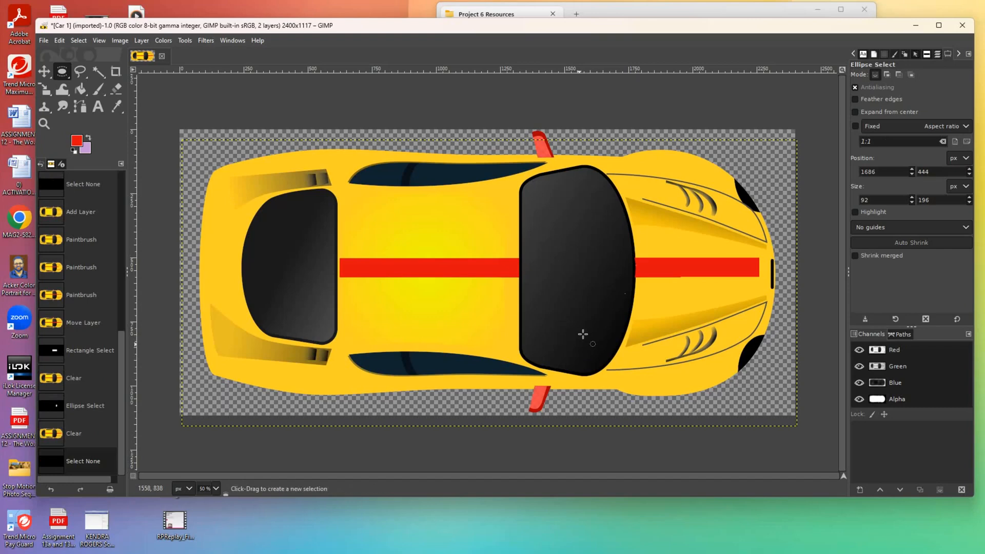
# - Clear the remaining stripe within an ellipse of about 44 by 215 px at the windshield's front edge, and remove the selection
pyautogui.click(44, 124)
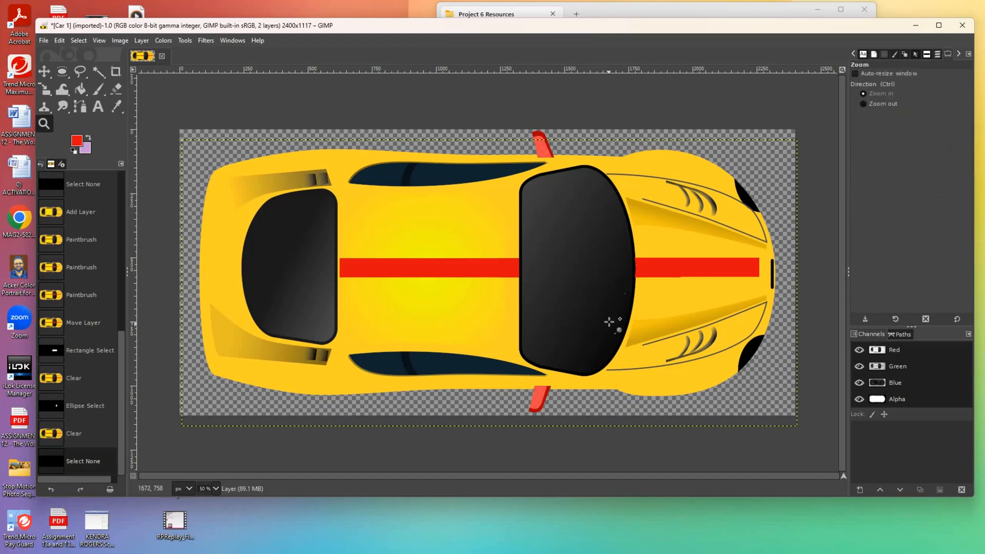
pyautogui.click(612, 314)
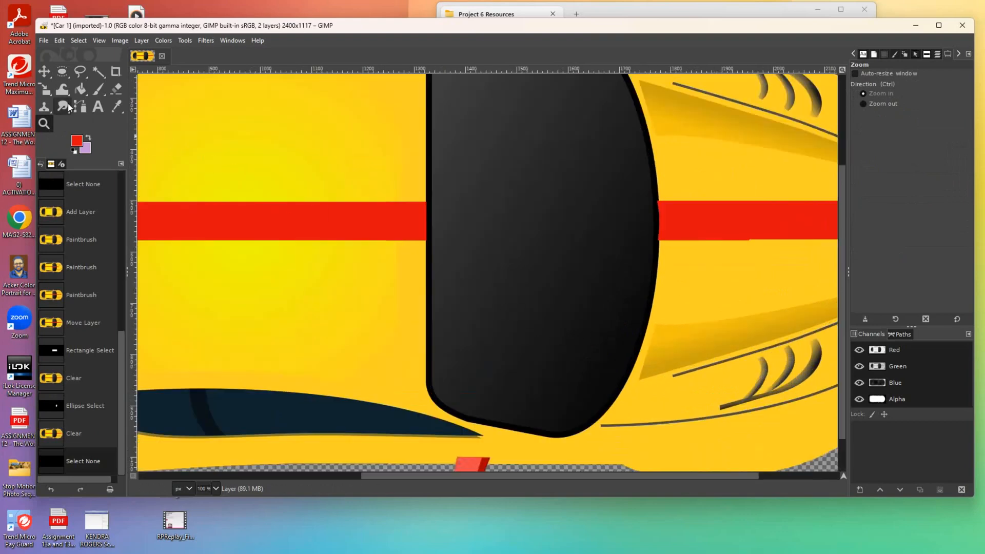
pyautogui.click(57, 73)
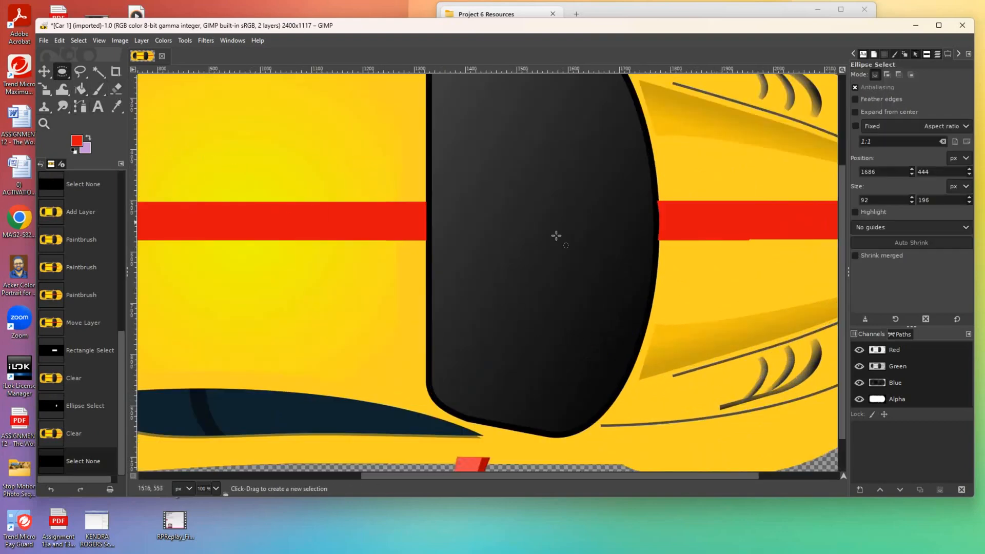
pyautogui.moveTo(629, 176); pyautogui.dragTo(652, 286)
pyautogui.moveTo(642, 248); pyautogui.dragTo(650, 243)
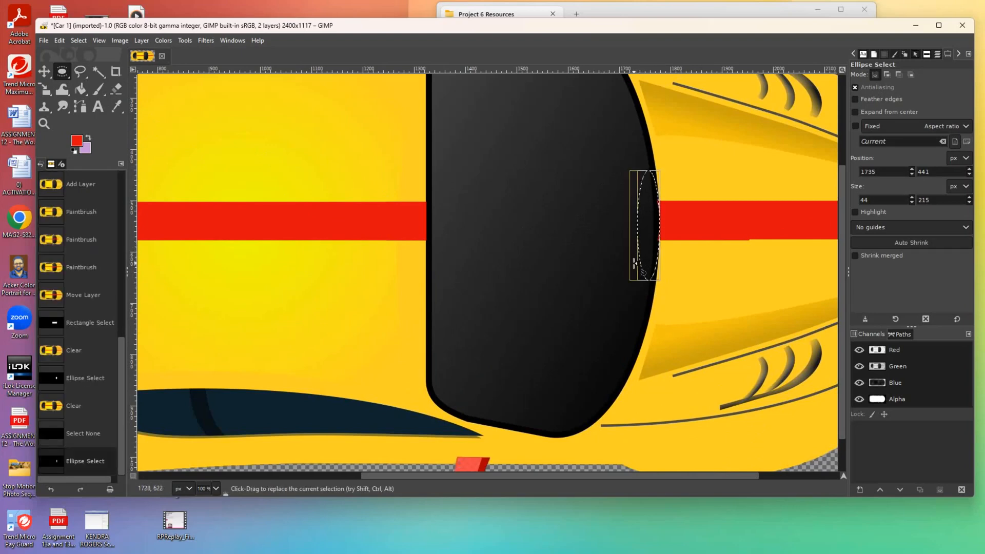
pyautogui.press('Delete')
pyautogui.press('Delete')
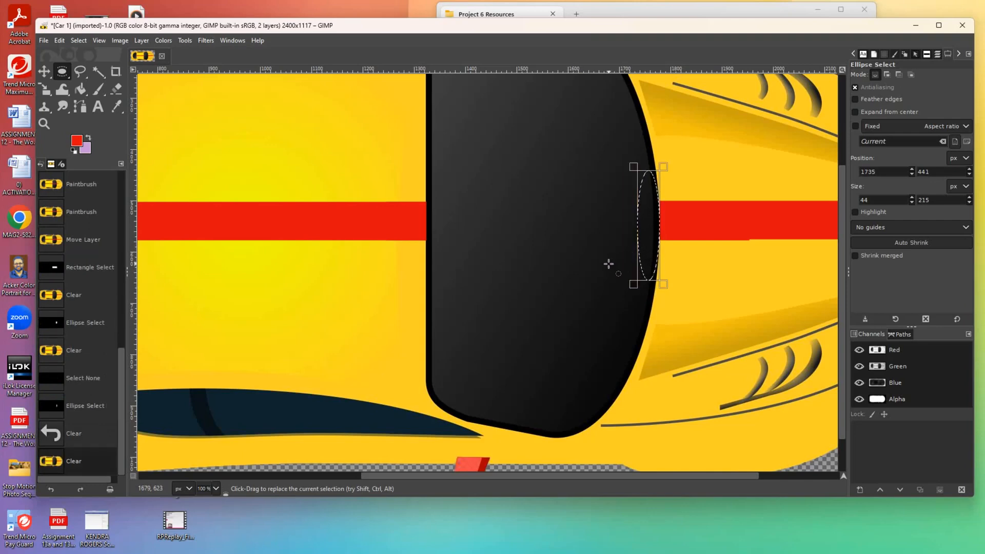
pyautogui.click(526, 243)
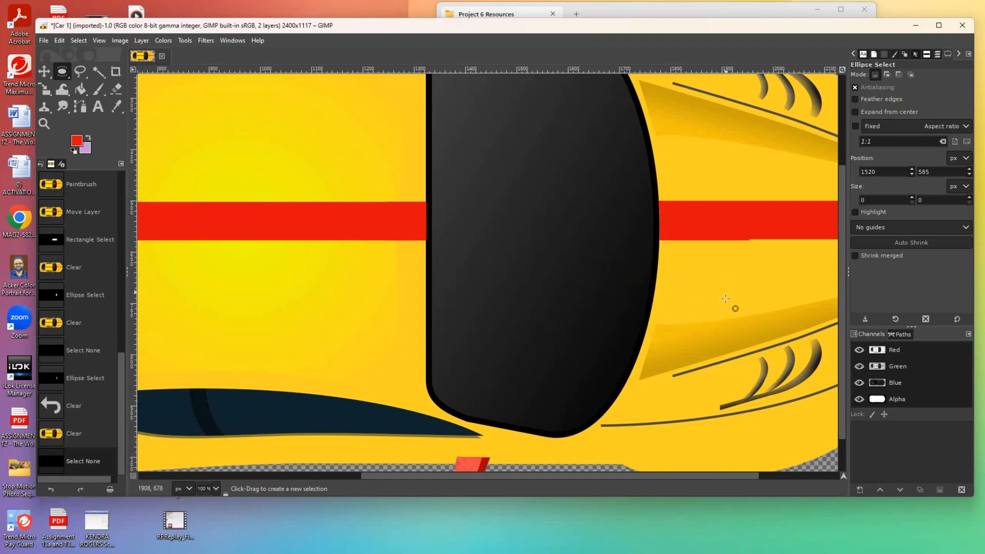
# - Clear a strip of about 201 by 16 px along the lower edge of the hood stripe to even it out, and remove the selection
pyautogui.hscroll(2, 546, 475)
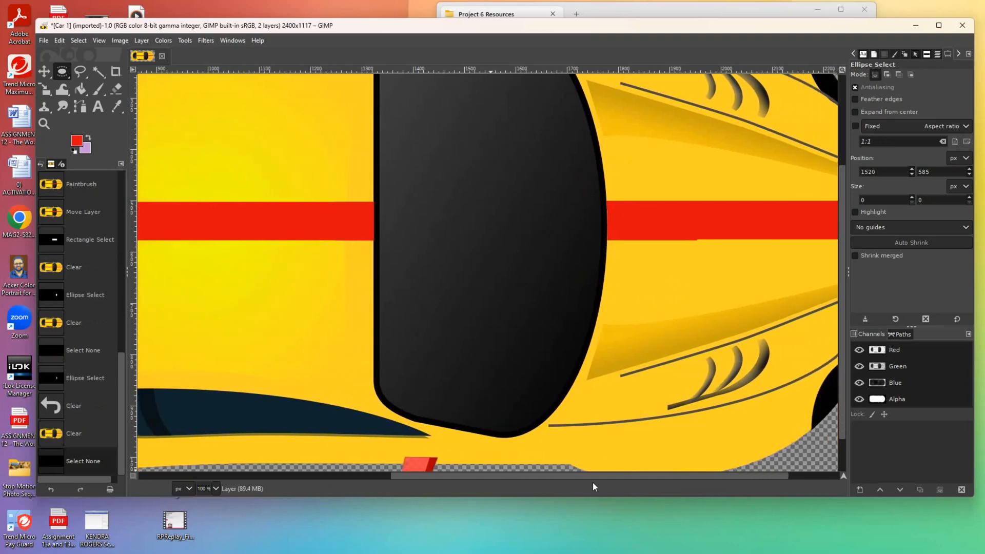
pyautogui.hscroll(2, 593, 483)
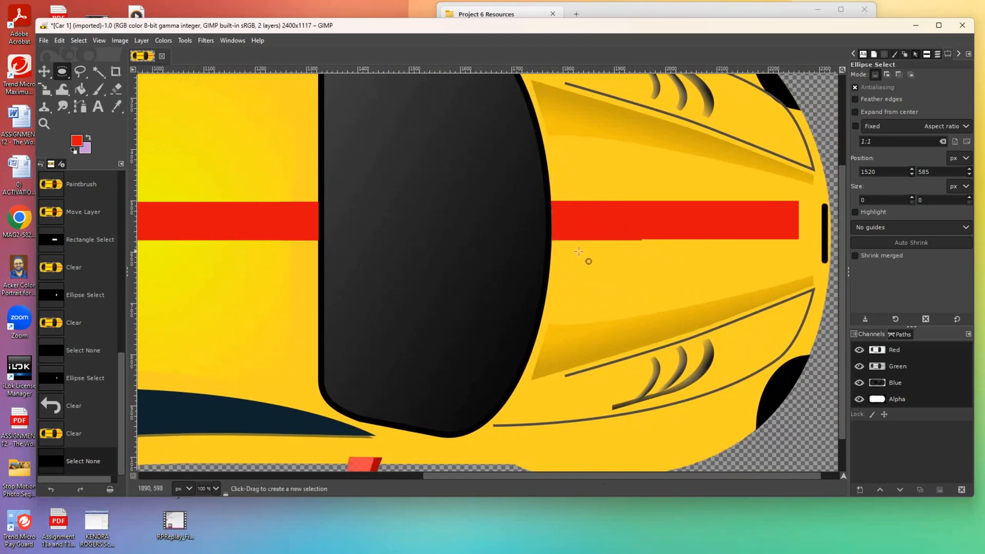
pyautogui.click(62, 72)
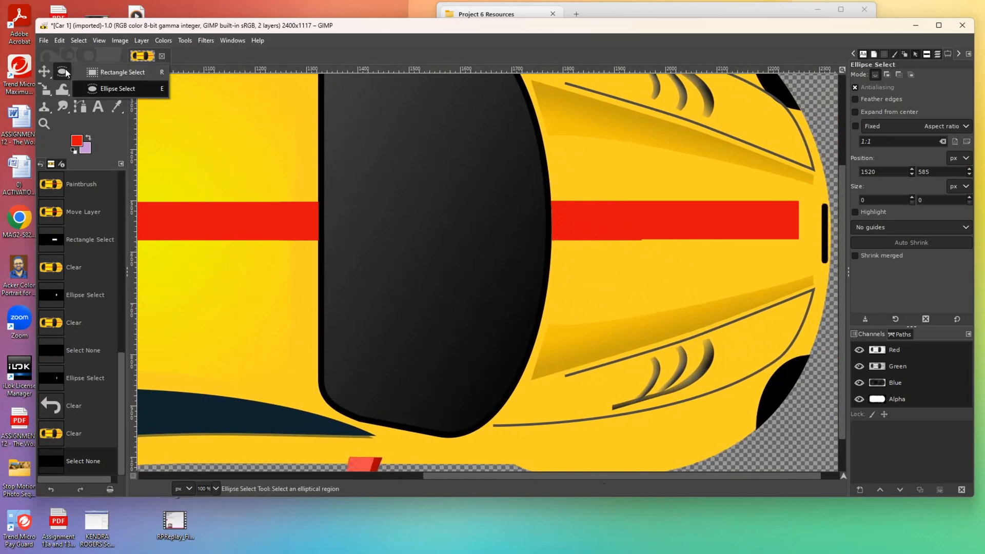
pyautogui.click(101, 77)
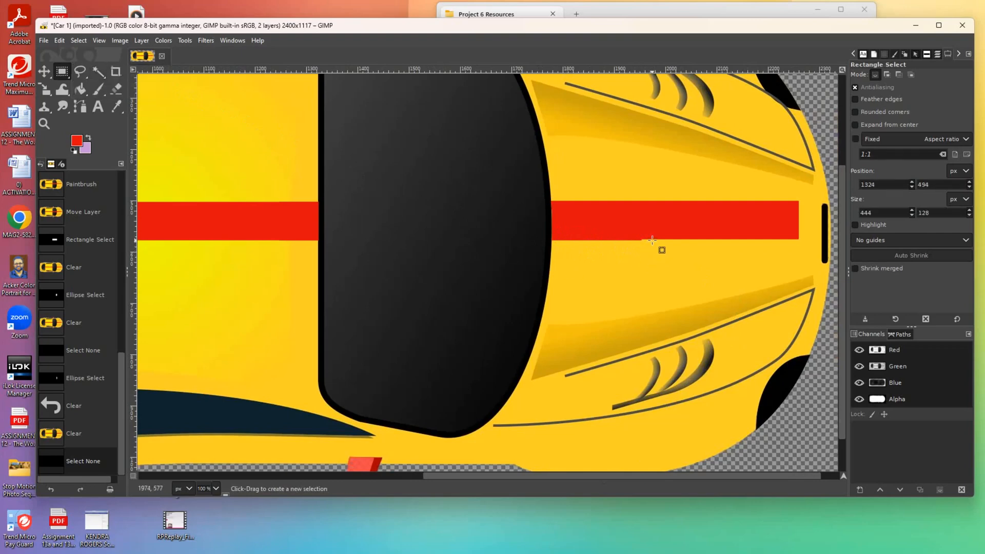
pyautogui.moveTo(652, 239); pyautogui.dragTo(538, 247)
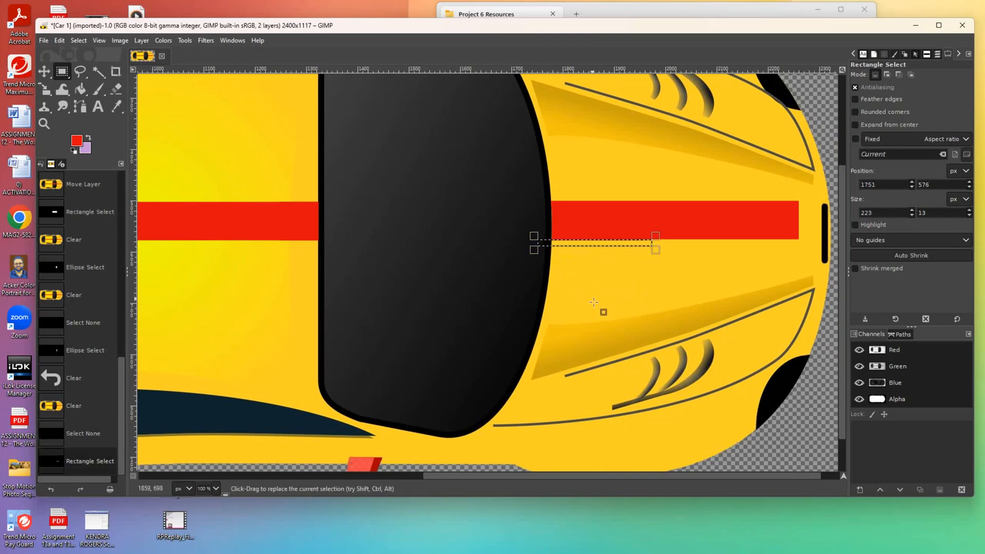
pyautogui.click(597, 304)
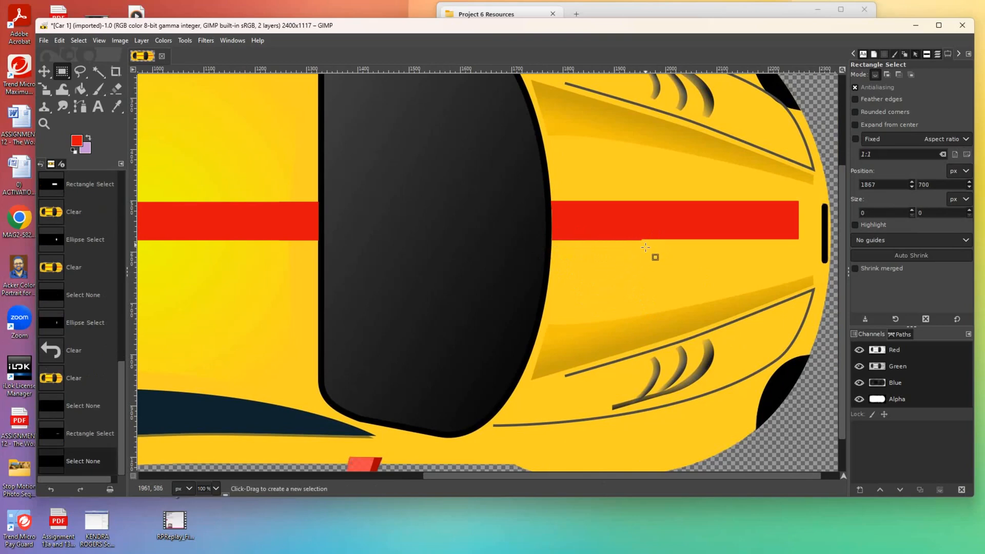
pyautogui.click(44, 124)
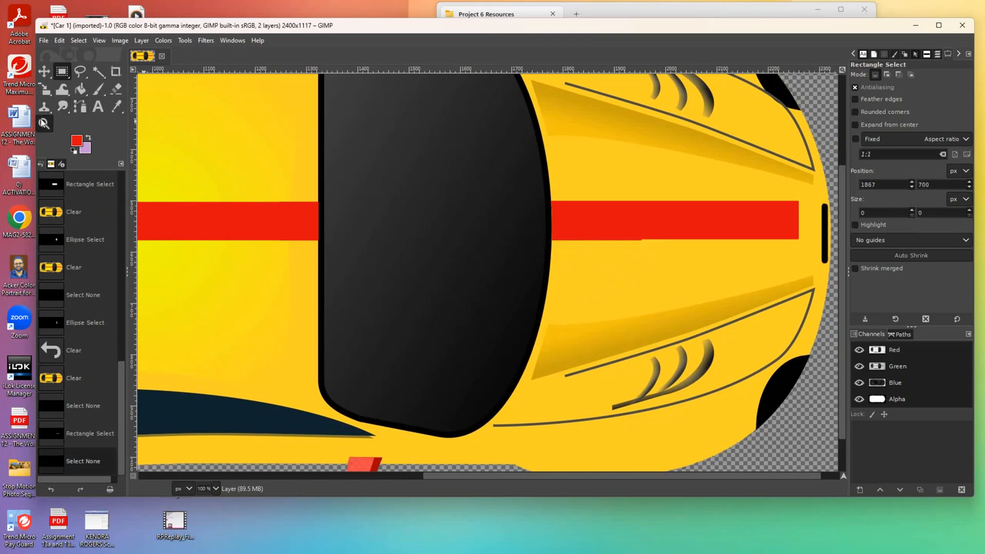
pyautogui.click(575, 283)
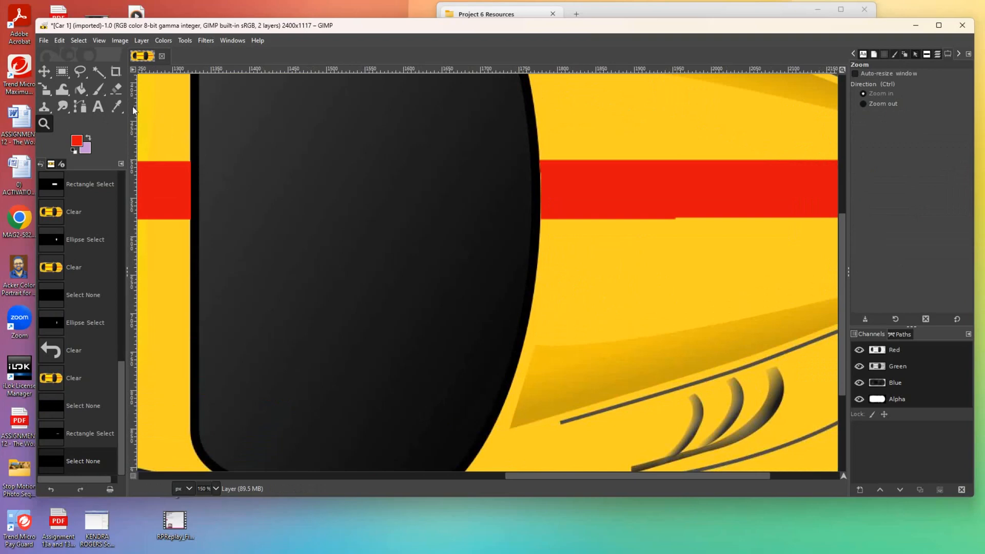
pyautogui.click(65, 76)
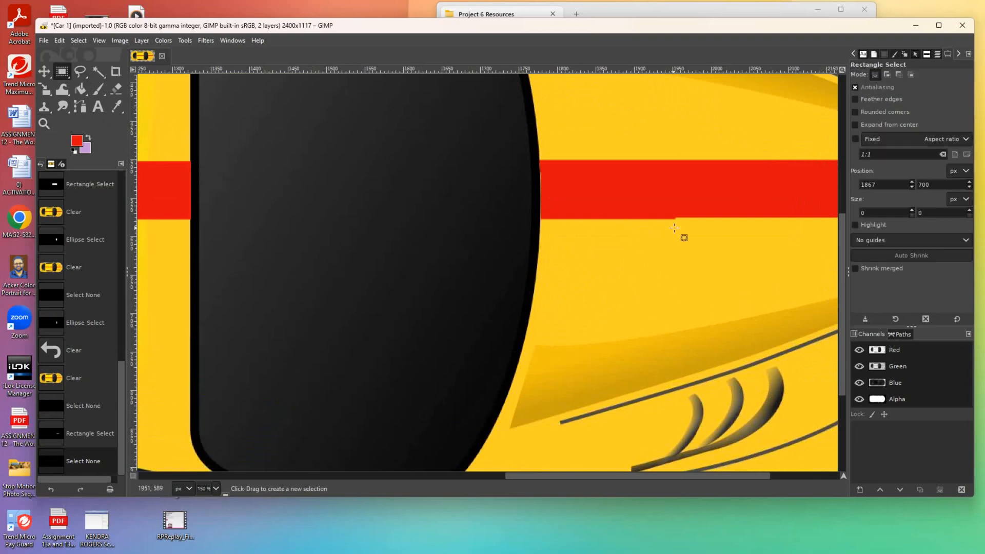
pyautogui.moveTo(682, 217); pyautogui.dragTo(527, 230)
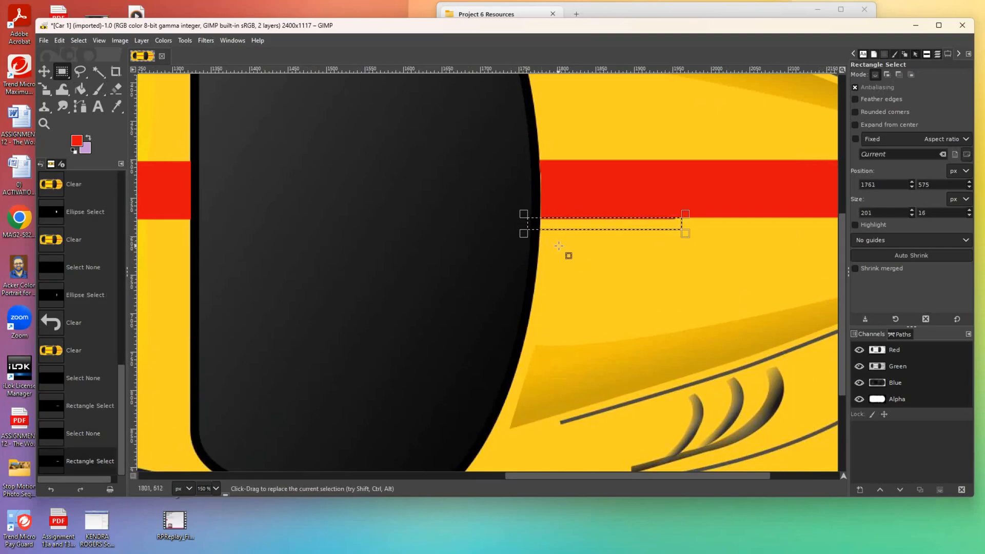
pyautogui.press('Delete')
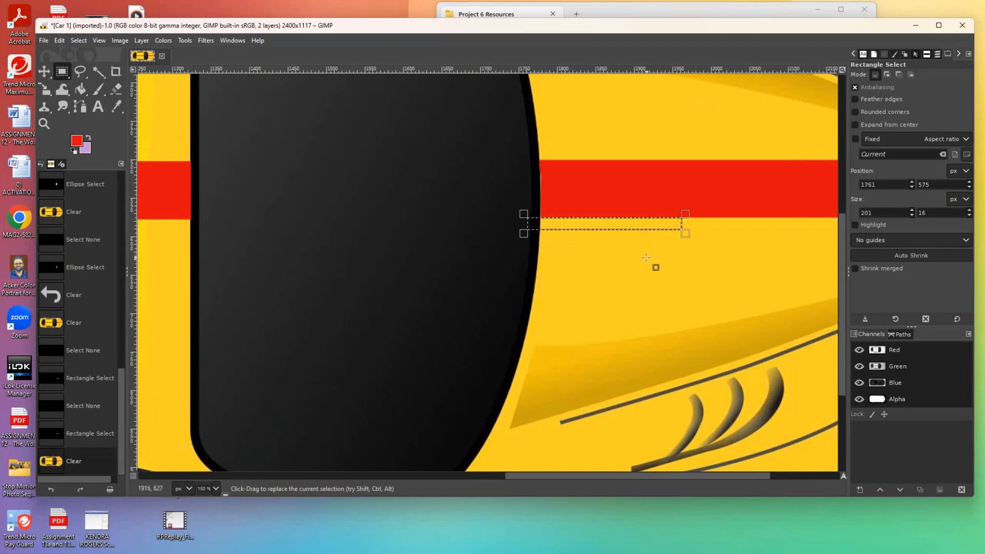
pyautogui.hotkey('shift', 'ctrl', 'a')
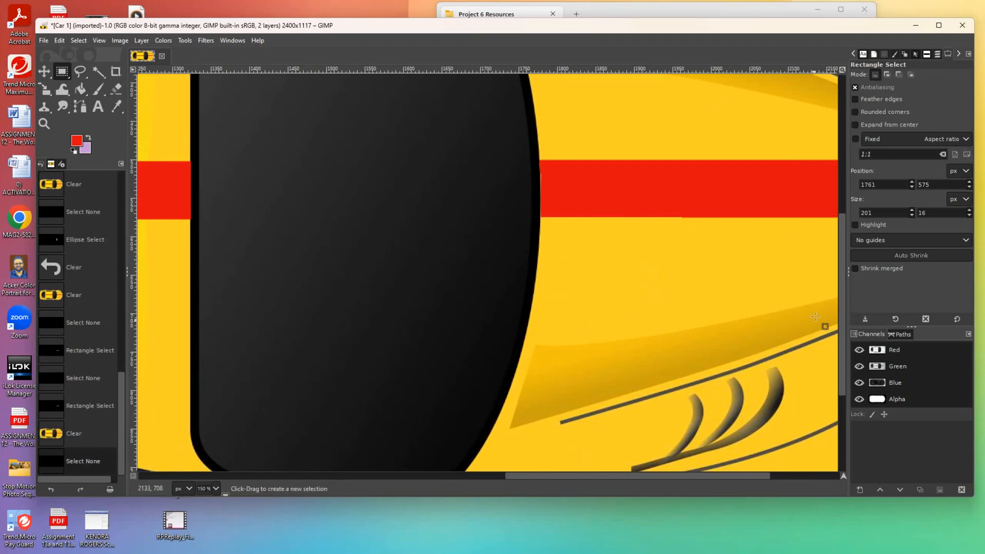
# - Examine the trimmed lower edge of the hood stripe up close and compare it against the whole car
pyautogui.moveTo(746, 476); pyautogui.dragTo(774, 478)
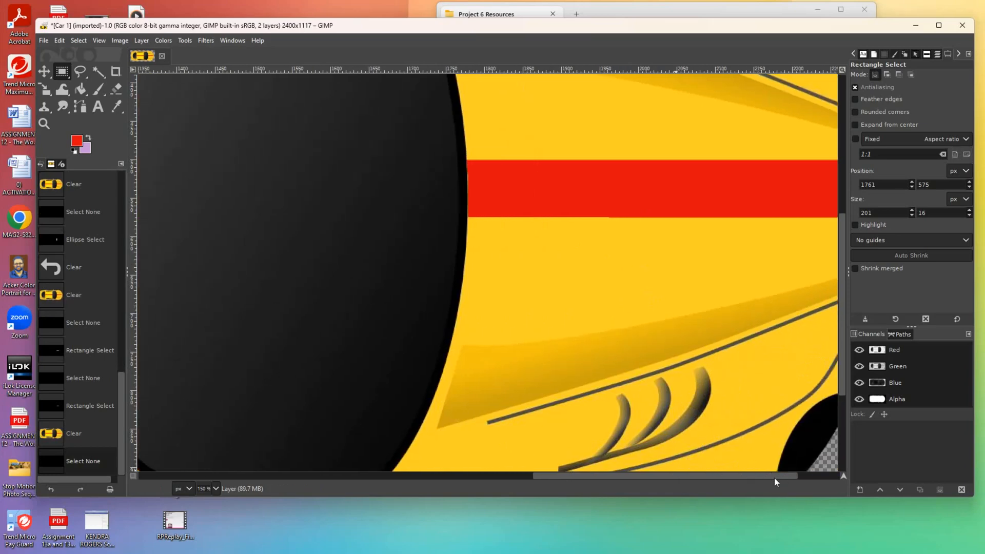
pyautogui.press('z')
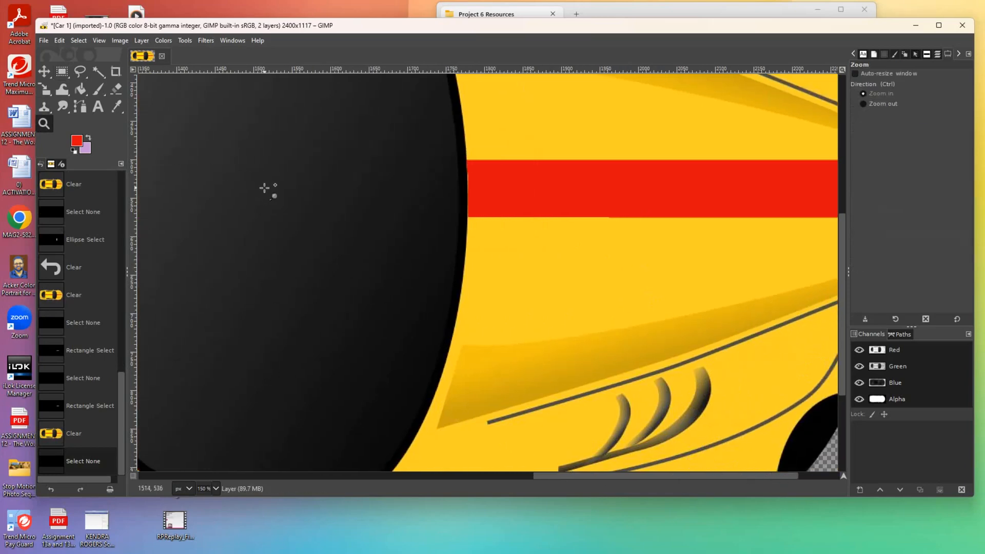
pyautogui.click(552, 293)
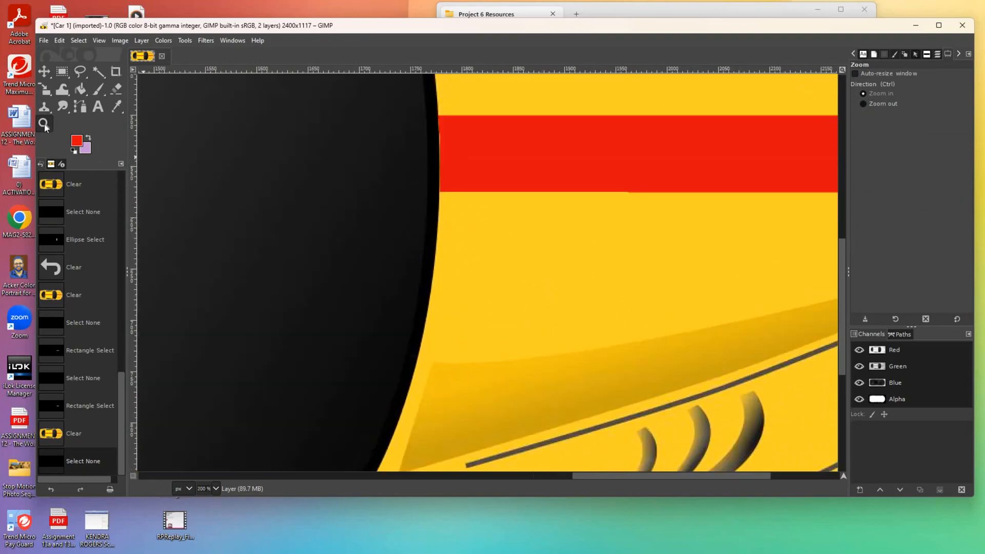
pyautogui.click(863, 103)
pyautogui.click(681, 228)
pyautogui.click(680, 228)
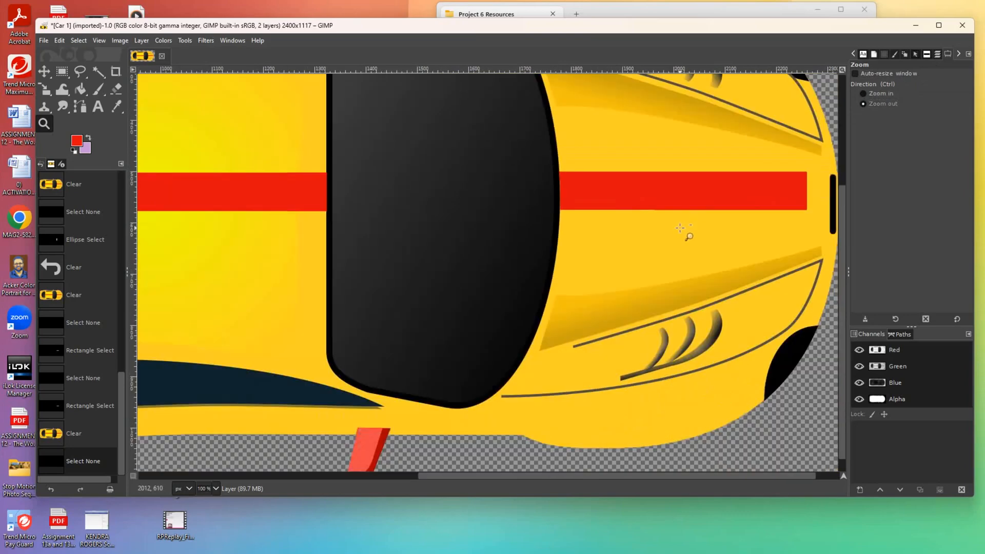
pyautogui.click(680, 228)
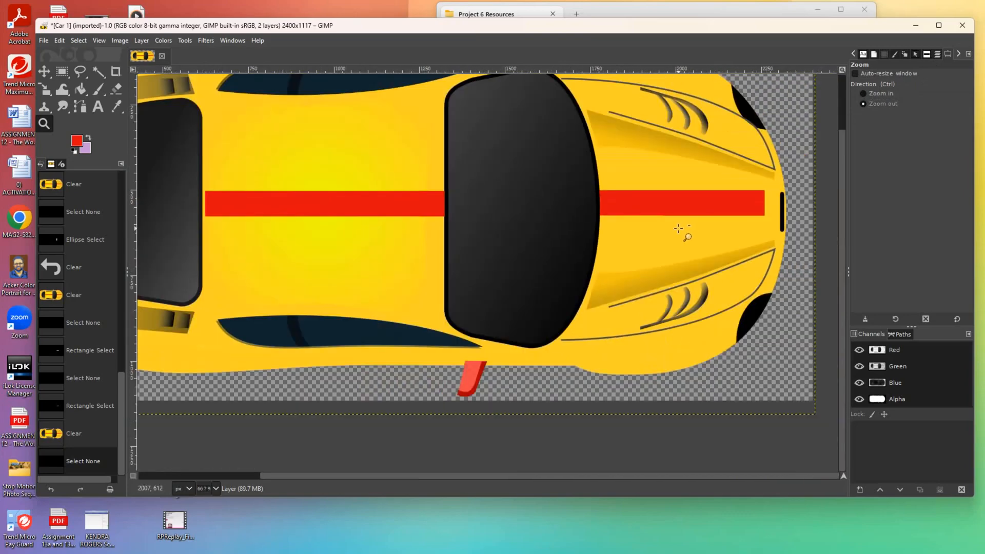
pyautogui.click(678, 227)
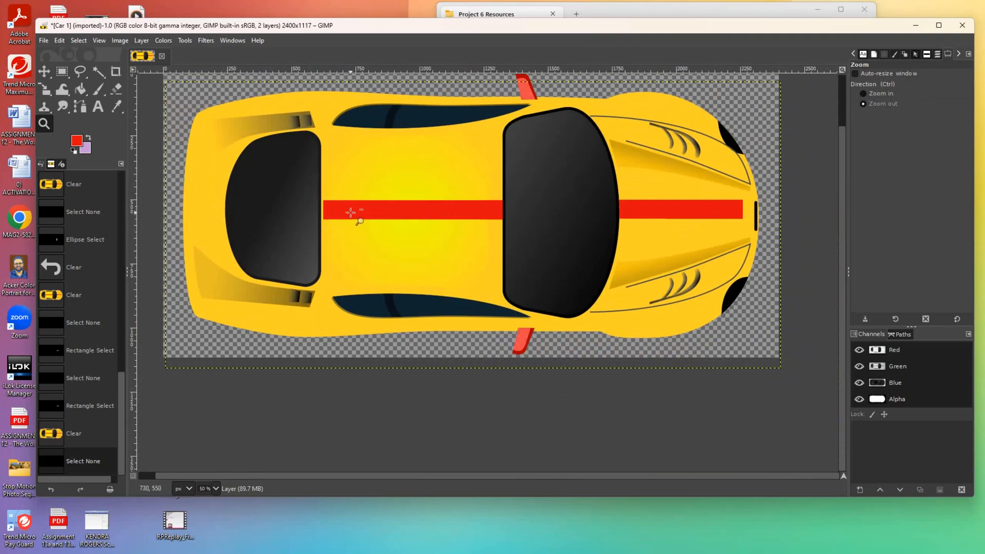
# - Show the layer list and select the roof section of the red stripe with Fuzzy Select
pyautogui.click(47, 72)
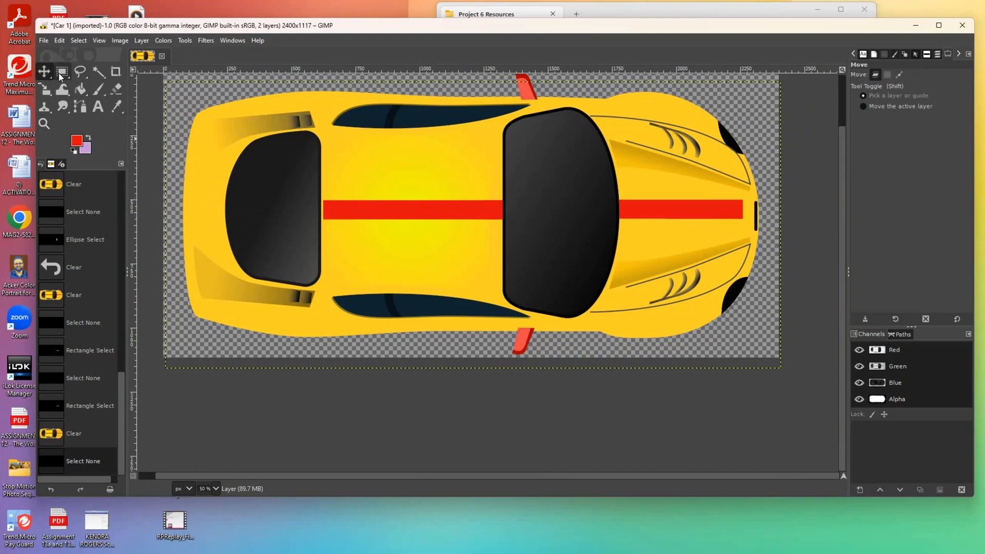
pyautogui.click(97, 73)
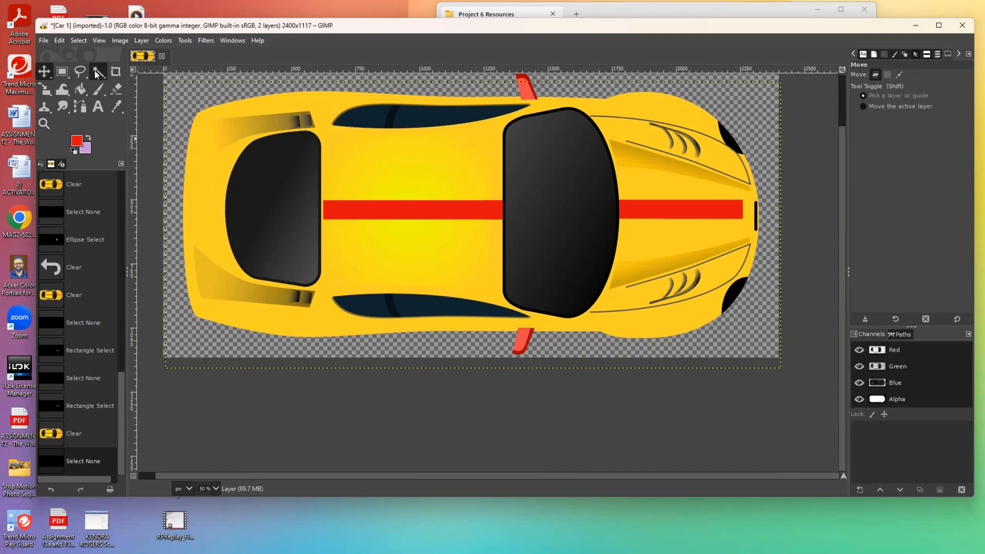
pyautogui.click(376, 206)
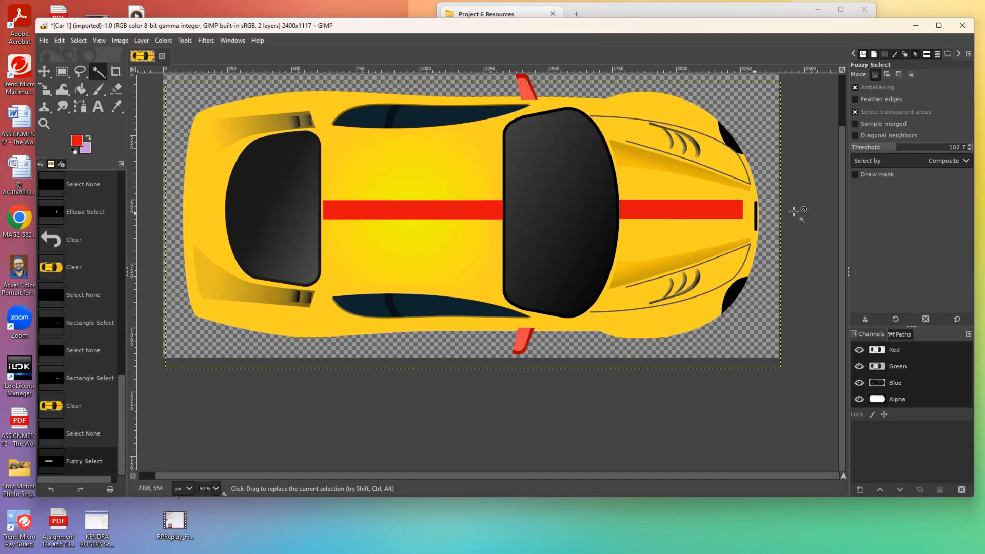
pyautogui.click(937, 55)
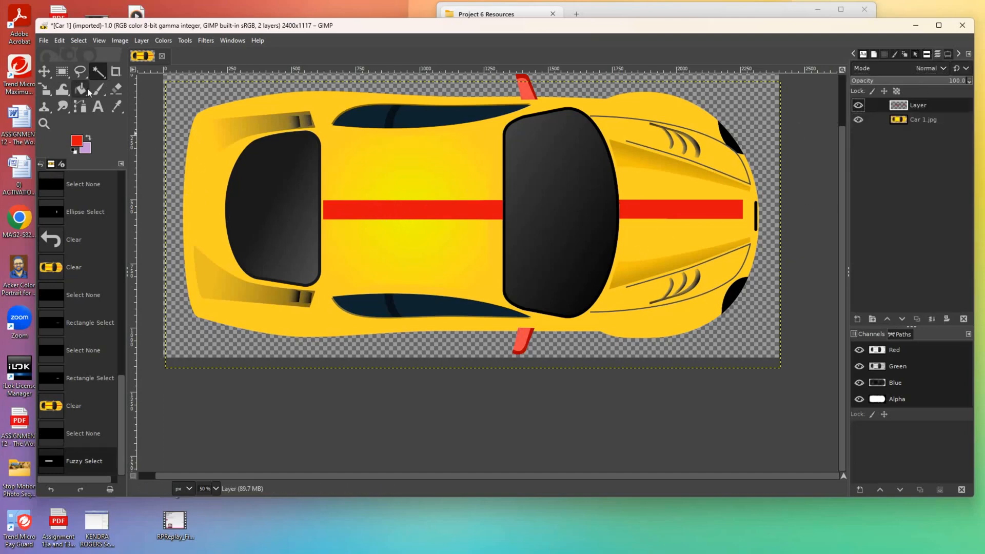
pyautogui.click(351, 213)
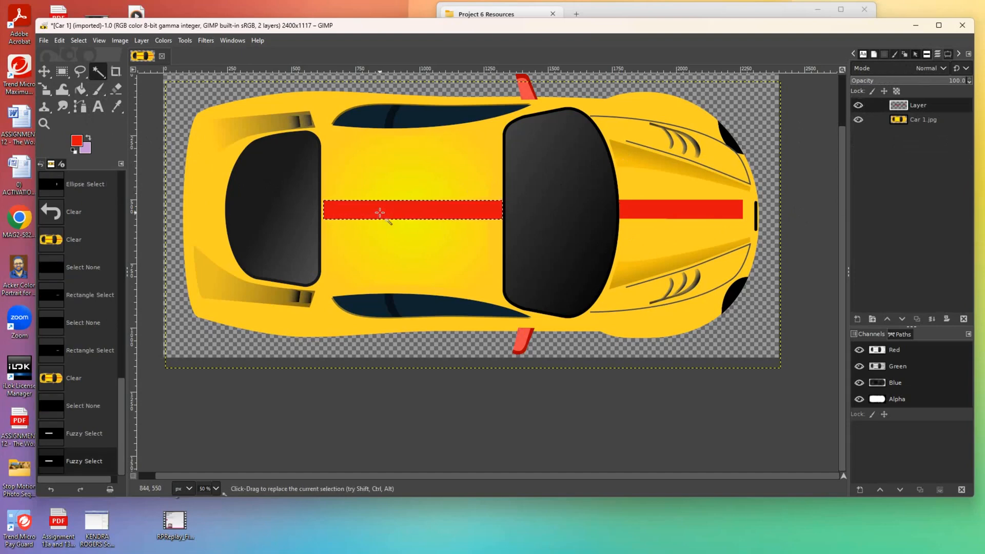
# - Move a copy of the selected roof stripe about 542 px straight toward the car's rear end and anchor it
pyautogui.hotkey('ctrl', 'alt')
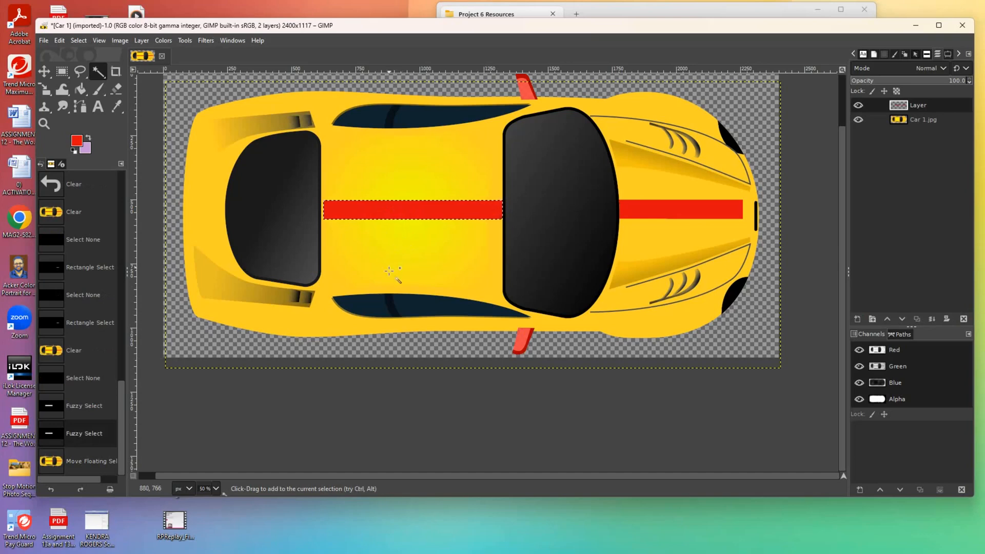
pyautogui.hotkey('shift', 'alt')
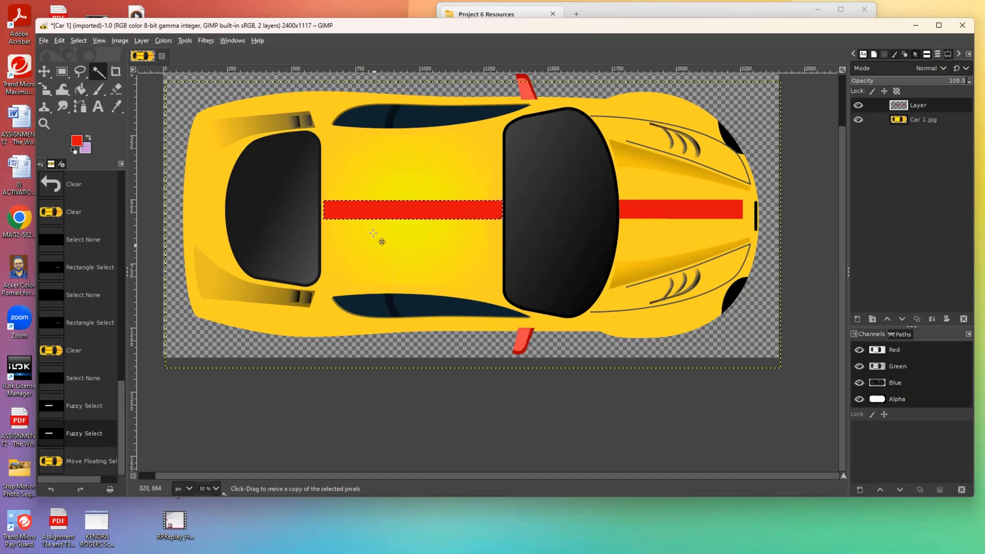
pyautogui.moveTo(370, 212); pyautogui.dragTo(231, 213)
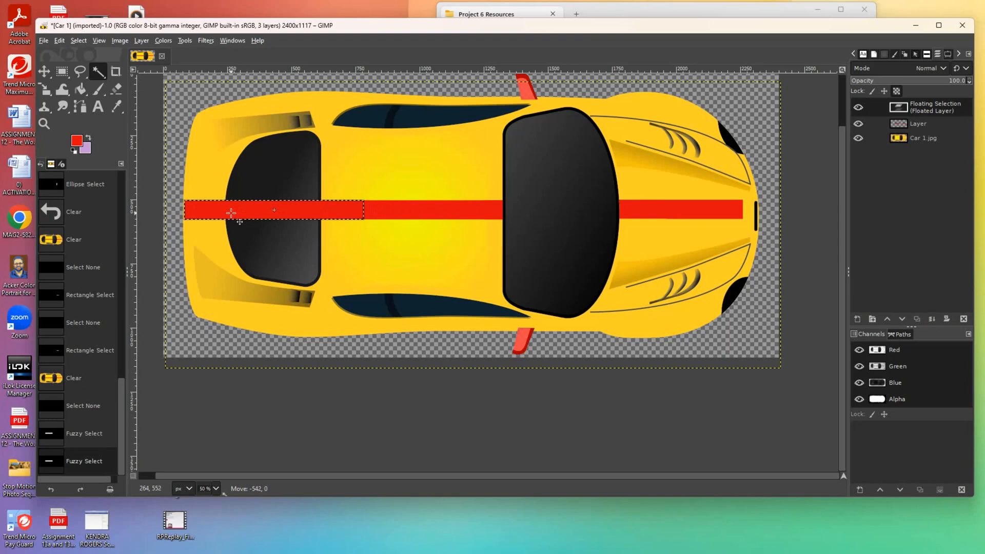
pyautogui.moveTo(231, 213); pyautogui.dragTo(231, 212)
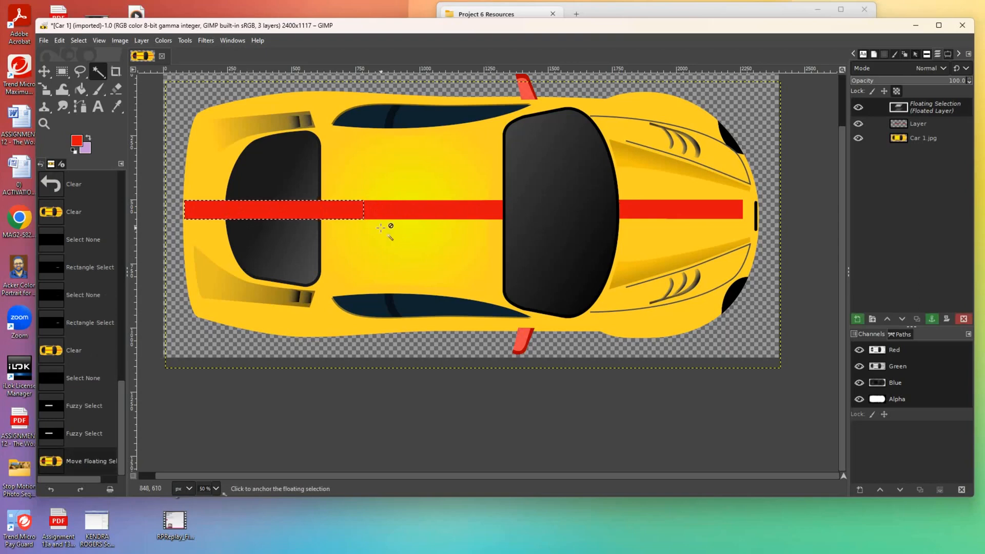
pyautogui.click(362, 176)
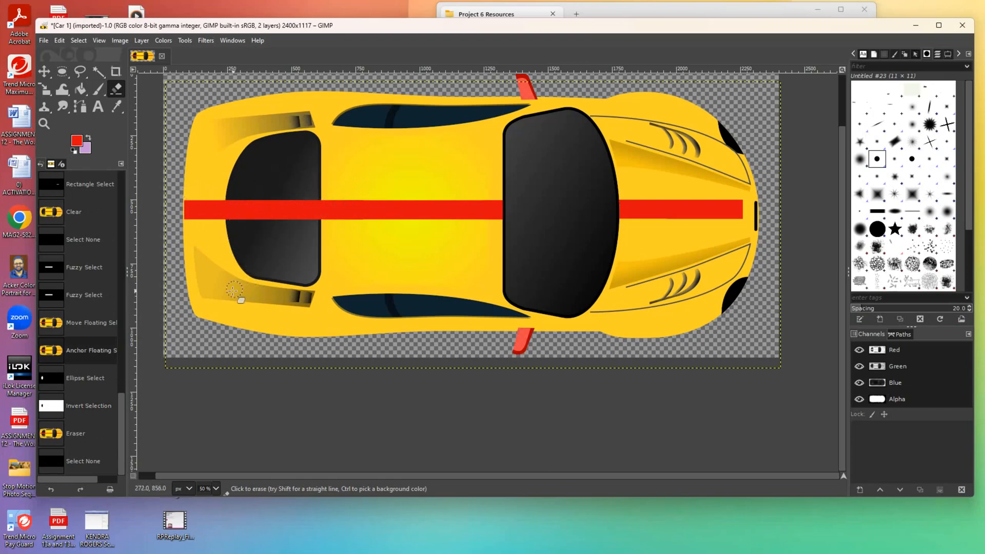
# - Clear the stripe section over the curved rear part of the rear window with an elliptical selection, and remove the selection
pyautogui.click(62, 71)
pyautogui.moveTo(240, 175); pyautogui.dragTo(273, 250)
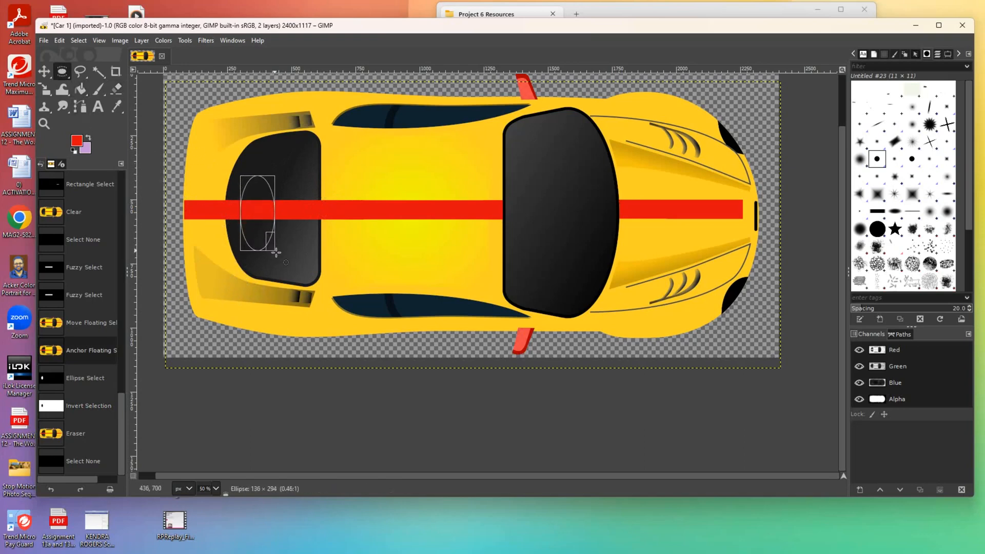
pyautogui.moveTo(294, 264); pyautogui.dragTo(294, 264)
pyautogui.moveTo(268, 233); pyautogui.dragTo(253, 222)
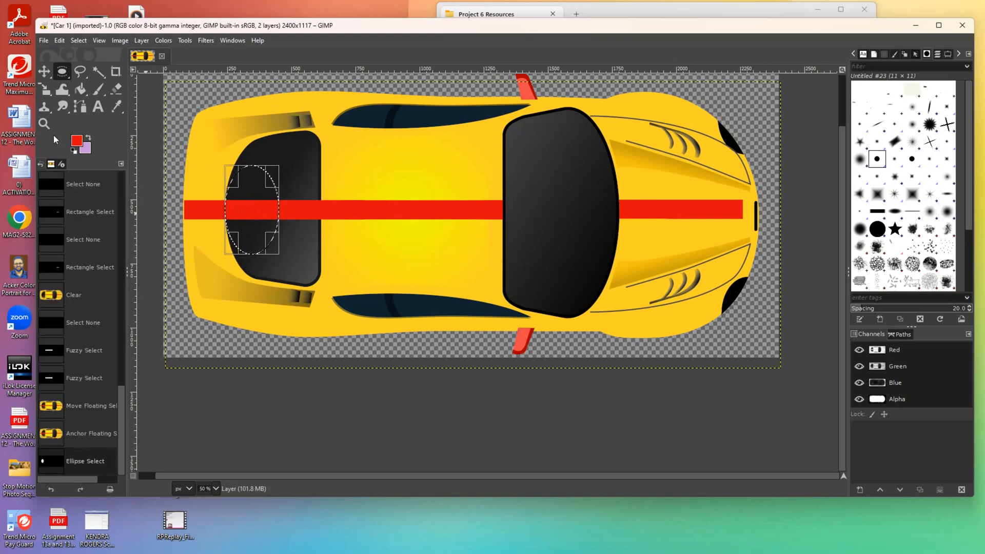
pyautogui.click(117, 90)
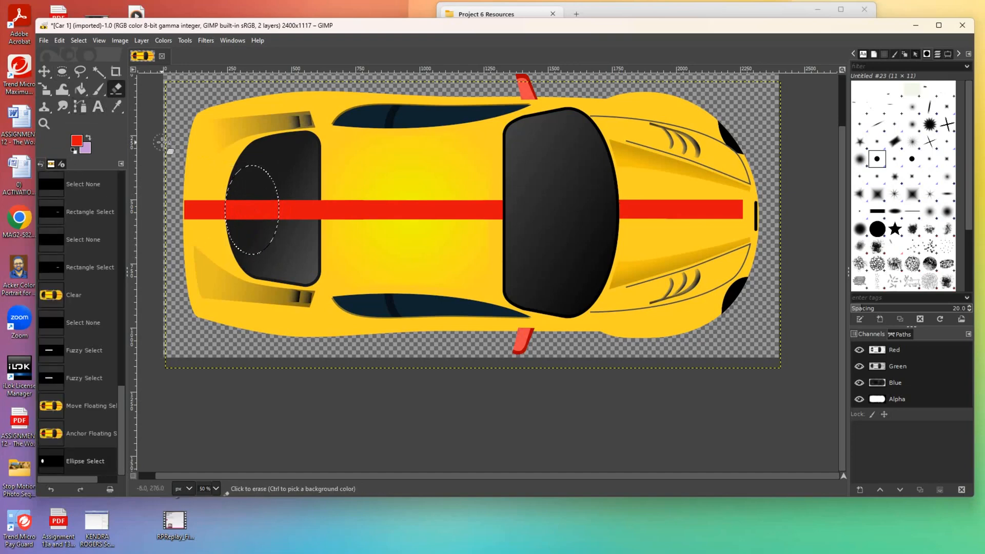
pyautogui.press('Delete')
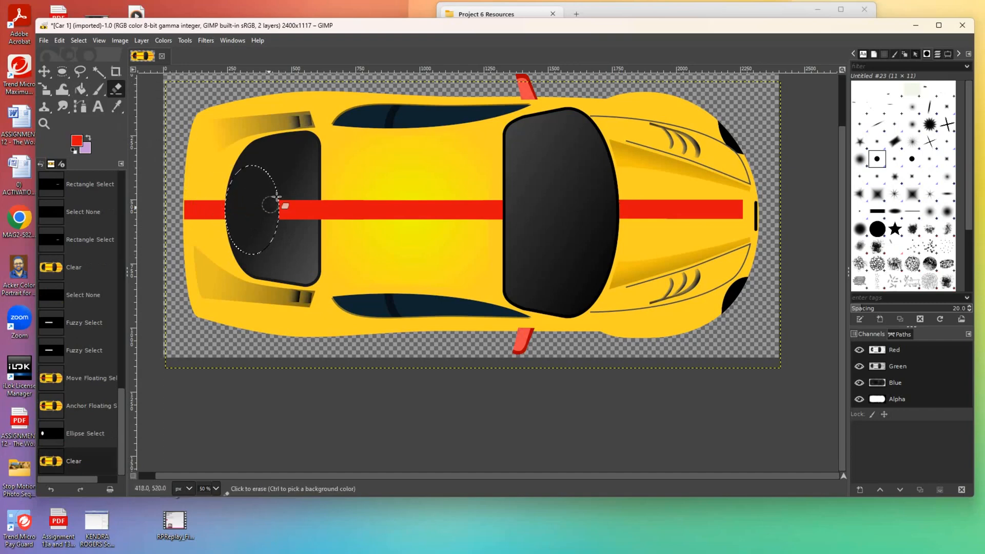
pyautogui.hotkey('ctrl', 'shift', 'a')
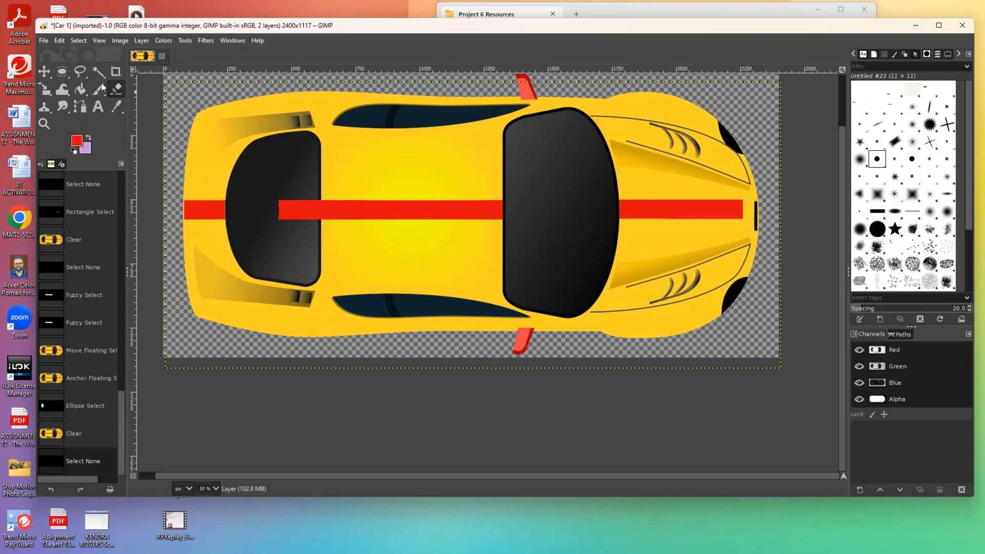
# - Clear the remaining stripe section over the rear window with a rectangular selection reaching its roof-side edge, and remove the selection
pyautogui.click(62, 72)
pyautogui.click(119, 72)
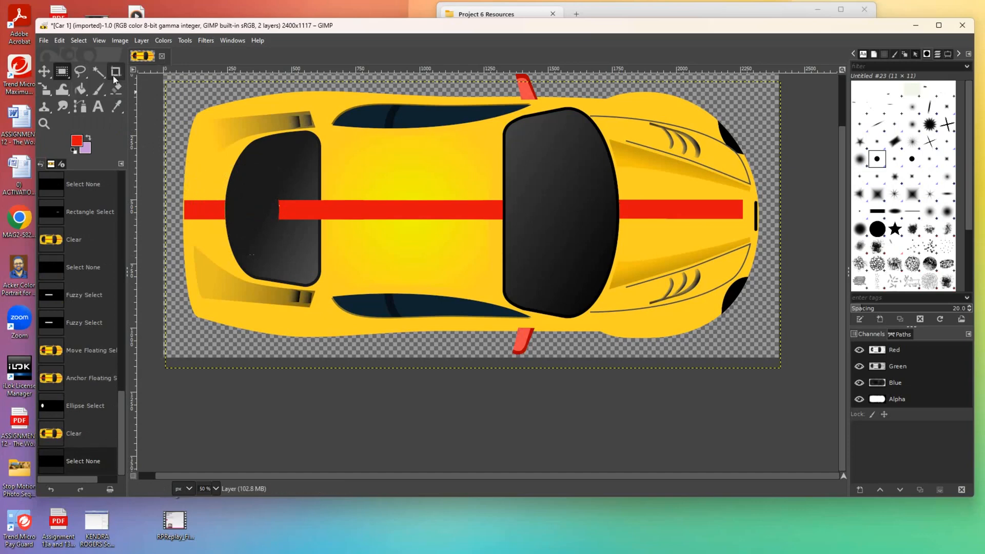
pyautogui.moveTo(266, 180); pyautogui.dragTo(318, 254)
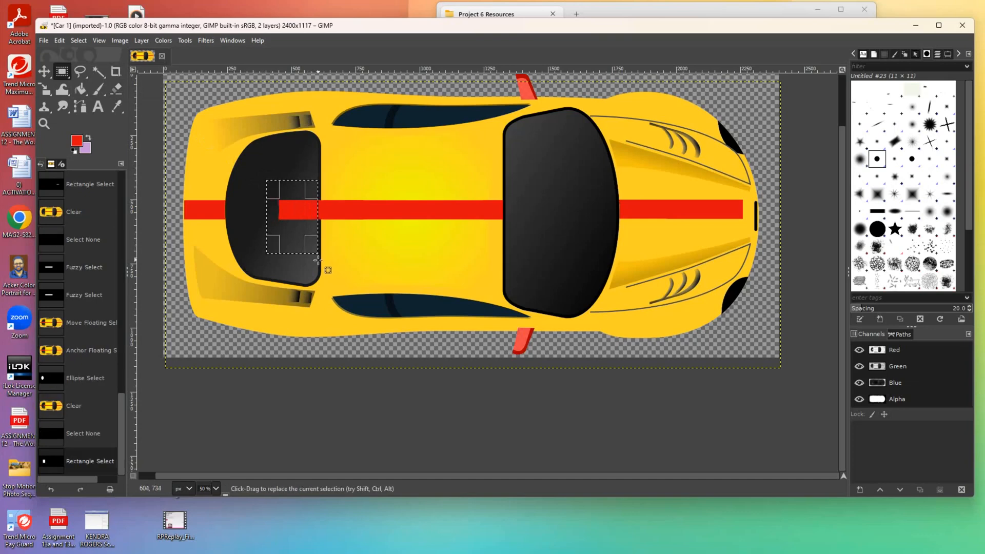
pyautogui.press('Delete')
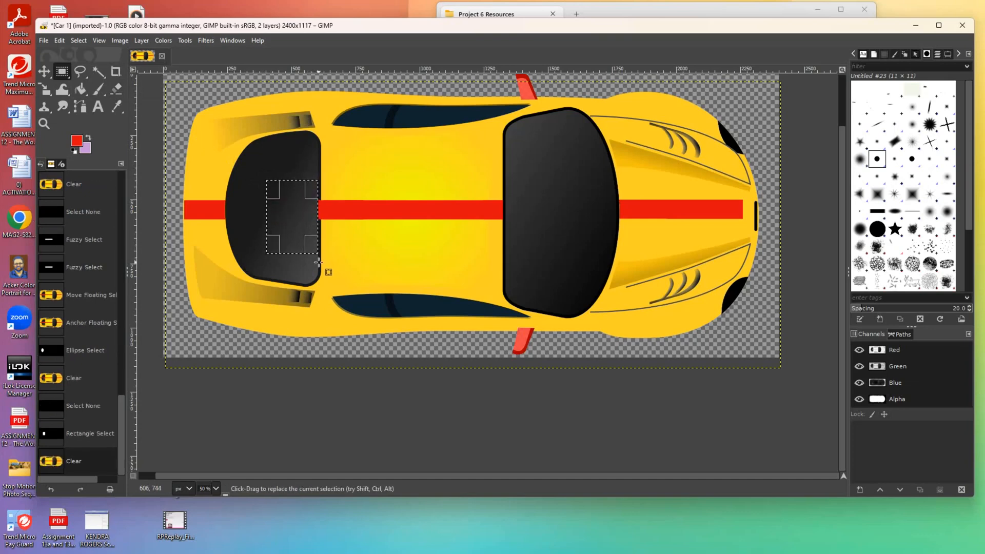
pyautogui.click(324, 272)
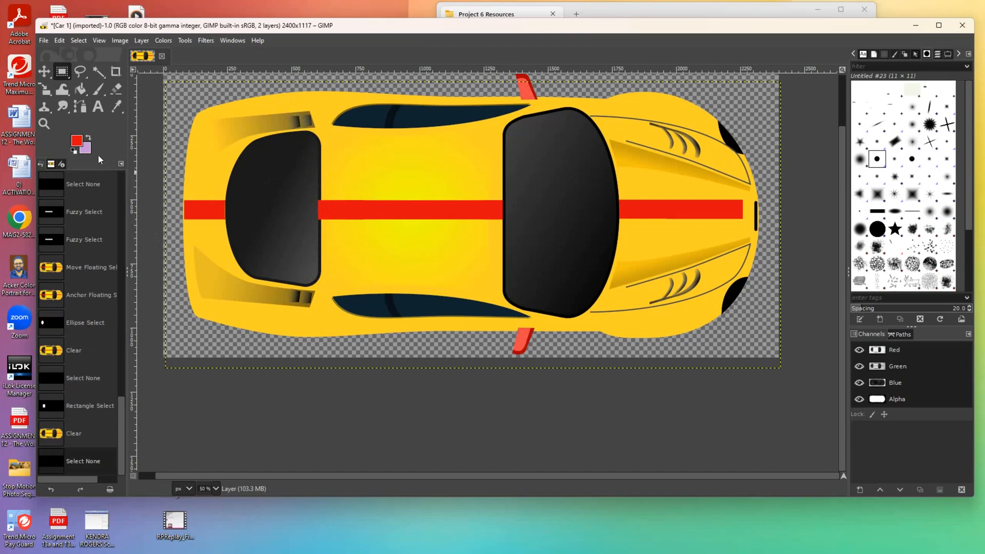
# - Clear the thin sliver of the roof stripe overlapping the rear window's straight edge, and remove the selection
pyautogui.click(44, 124)
pyautogui.keyDown('ctrl'); pyautogui.click(353, 215); pyautogui.keyUp('ctrl')
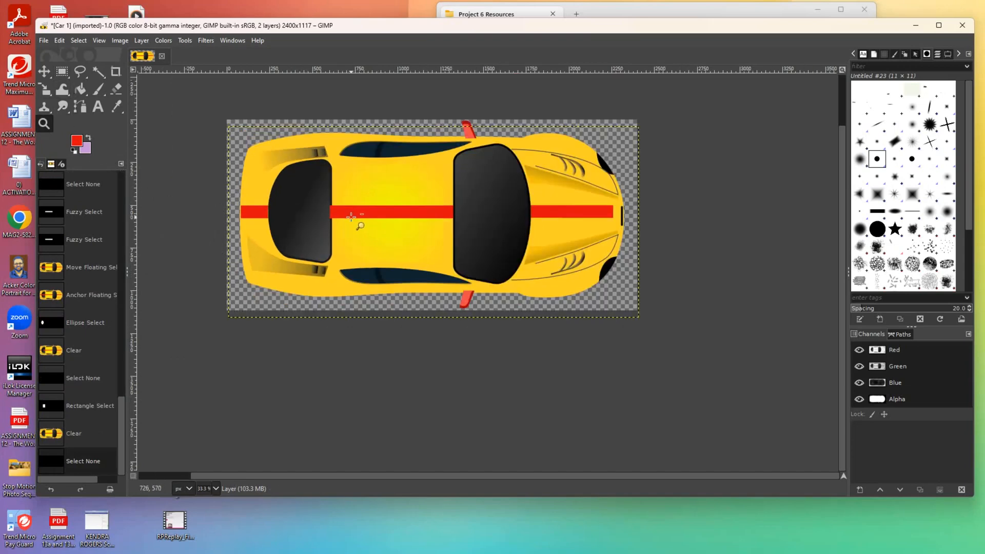
pyautogui.click(351, 216)
pyautogui.click(351, 216)
pyautogui.click(352, 217)
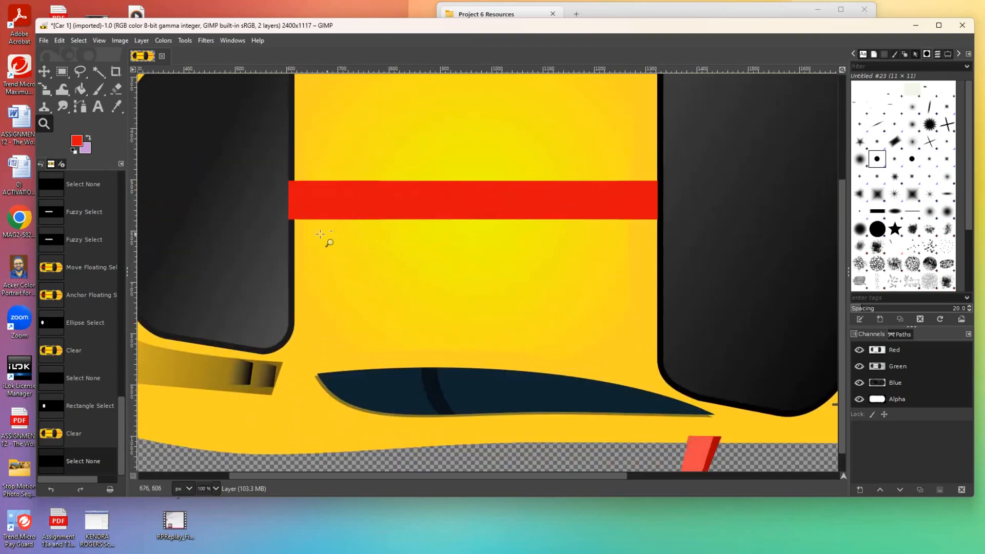
pyautogui.click(63, 72)
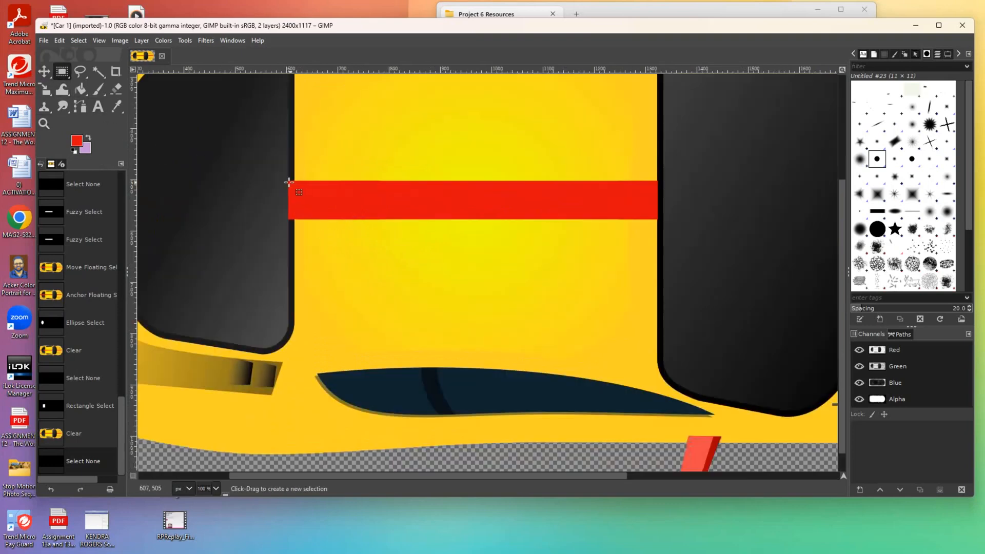
pyautogui.moveTo(286, 178); pyautogui.dragTo(300, 242)
pyautogui.press('Delete')
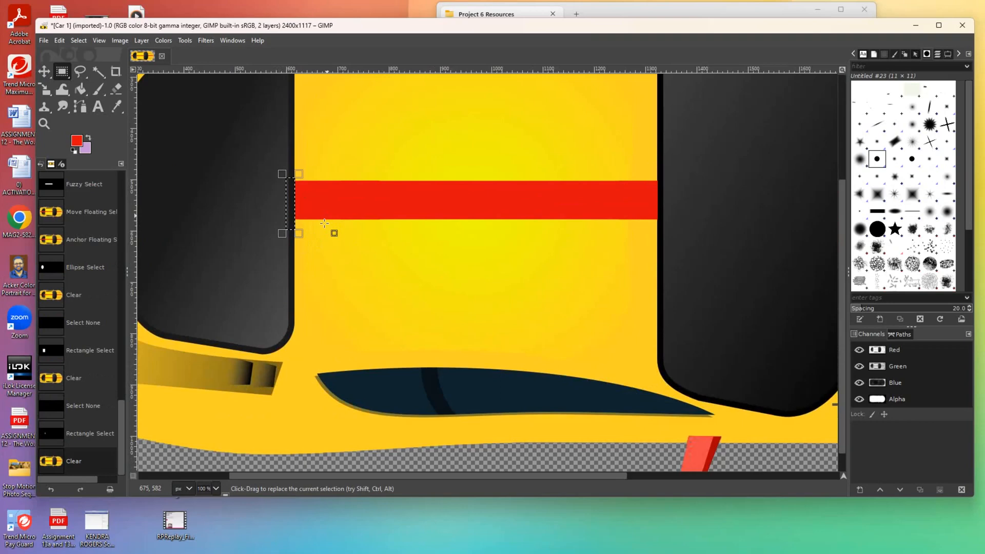
pyautogui.hotkey('shift', 'ctrl', 'a')
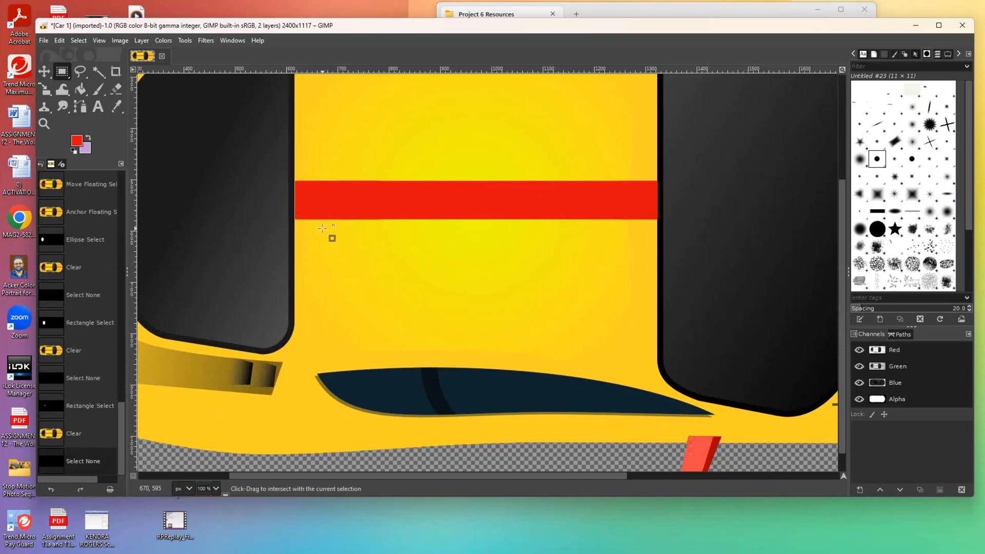
# - Place and anchor a copy of the red roof stripe parallel to it, between the centre stripe and the lower side window
pyautogui.click(46, 123)
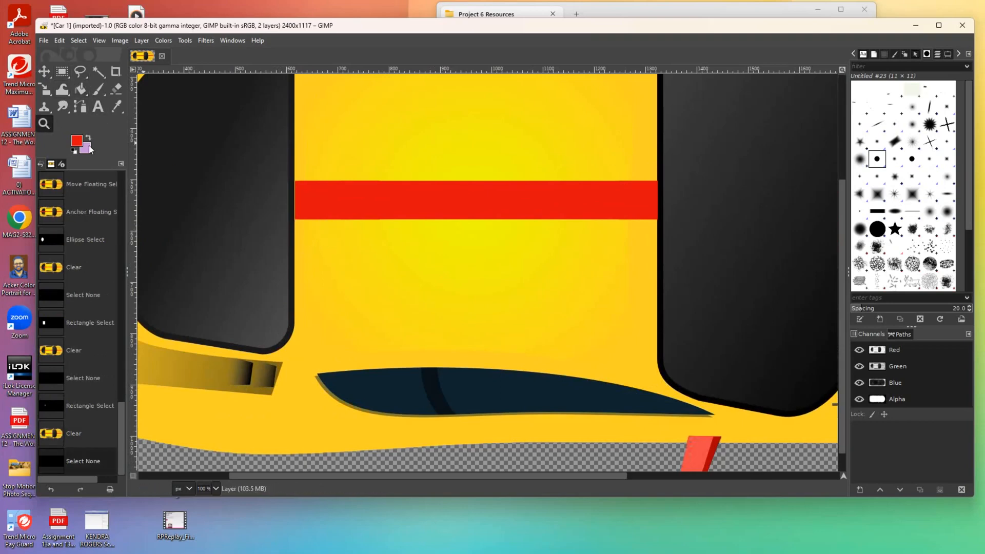
pyautogui.keyDown('ctrl'); pyautogui.click(363, 262); pyautogui.keyUp('ctrl')
pyautogui.keyDown('ctrl'); pyautogui.click(363, 262); pyautogui.keyUp('ctrl')
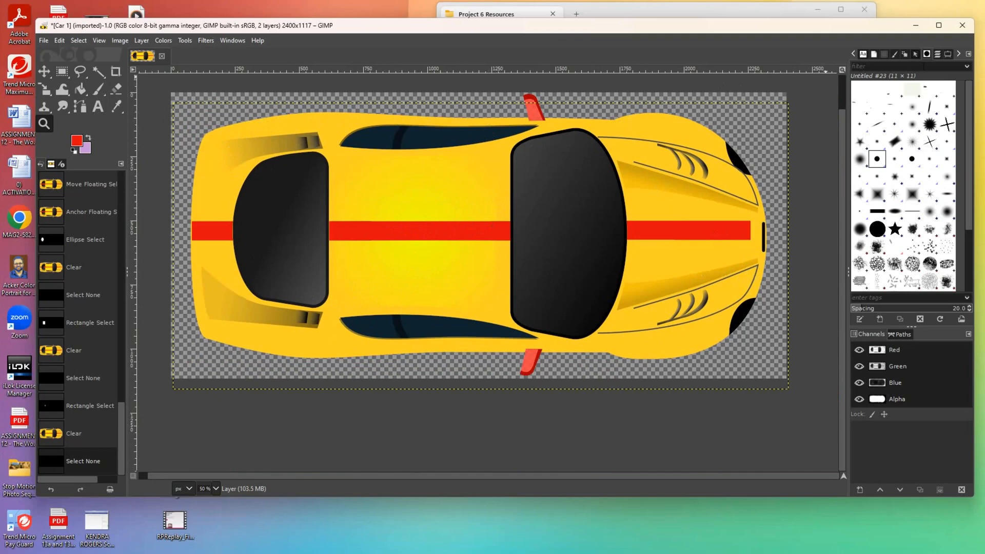
pyautogui.click(937, 54)
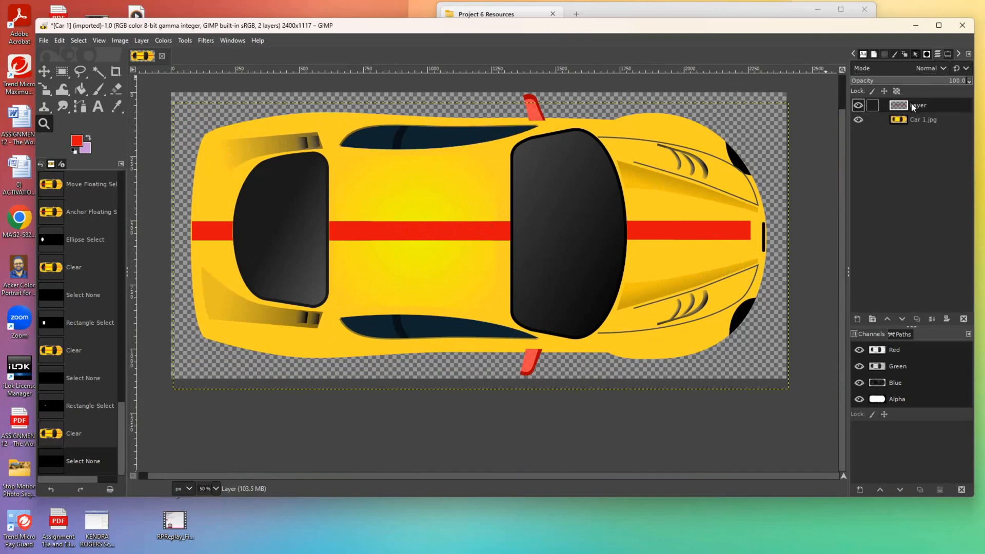
pyautogui.click(99, 72)
pyautogui.click(373, 234)
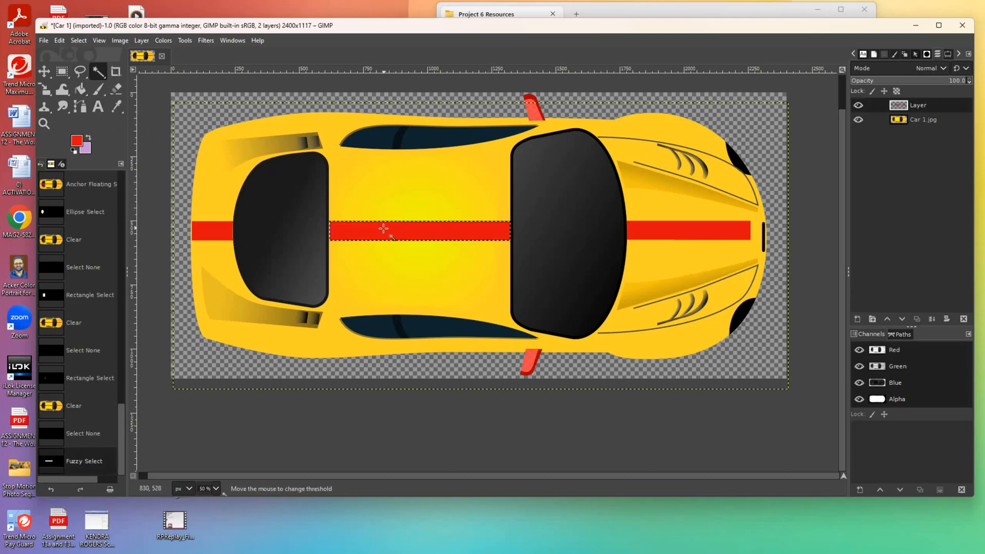
pyautogui.click(384, 228)
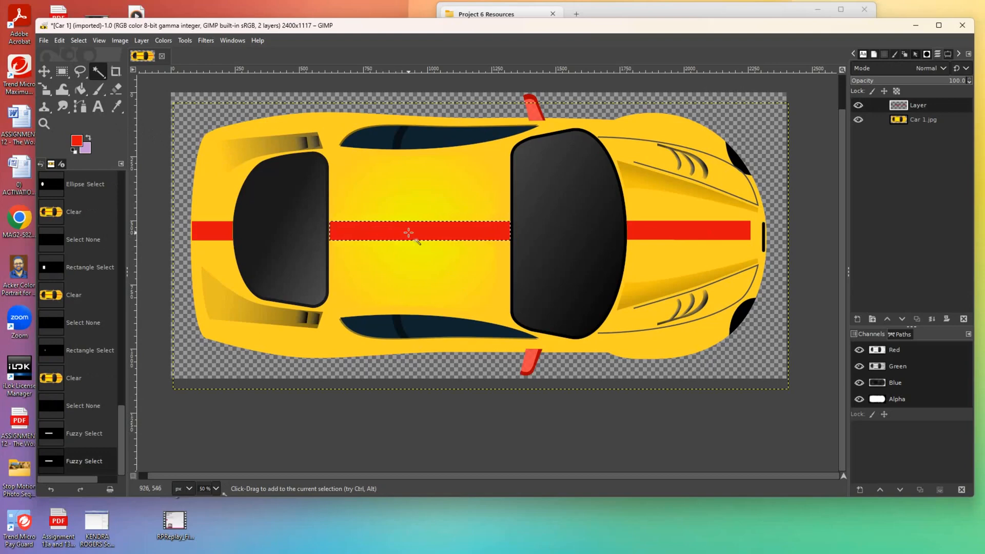
pyautogui.moveTo(408, 233); pyautogui.dragTo(408, 267)
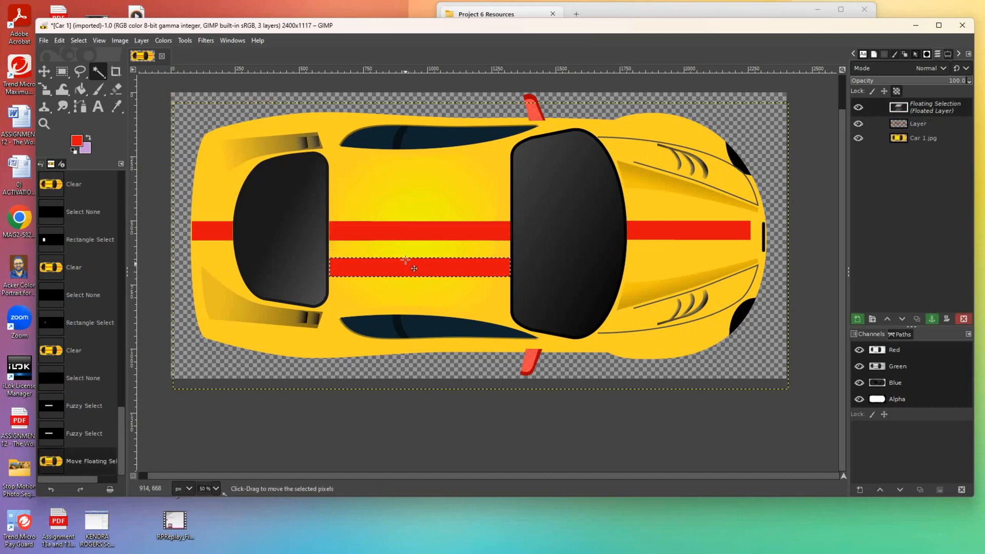
pyautogui.click(409, 229)
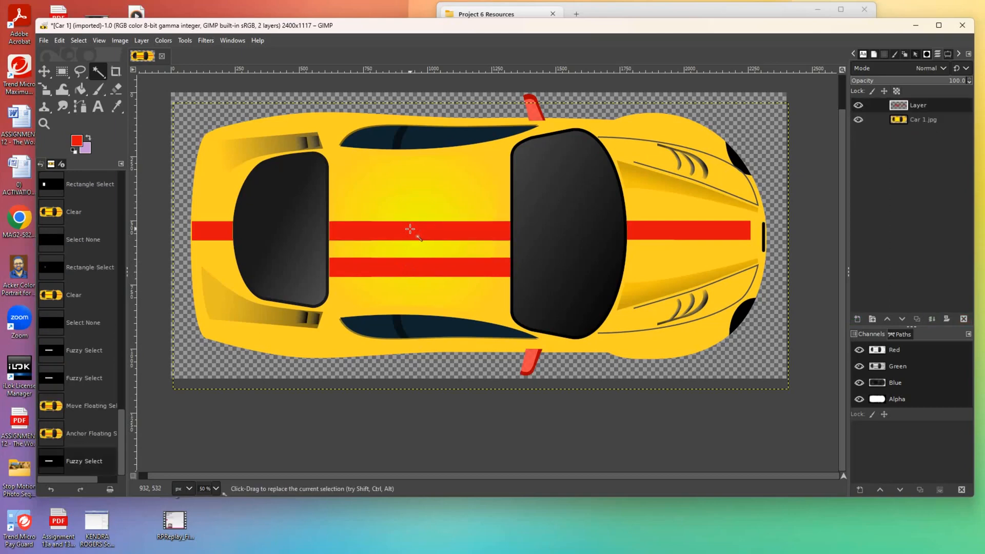
# - Place and anchor a second copy of the centre roof stripe, aligned lengthwise between it and the upper side window
pyautogui.click(410, 230)
pyautogui.moveTo(410, 229); pyautogui.dragTo(409, 226)
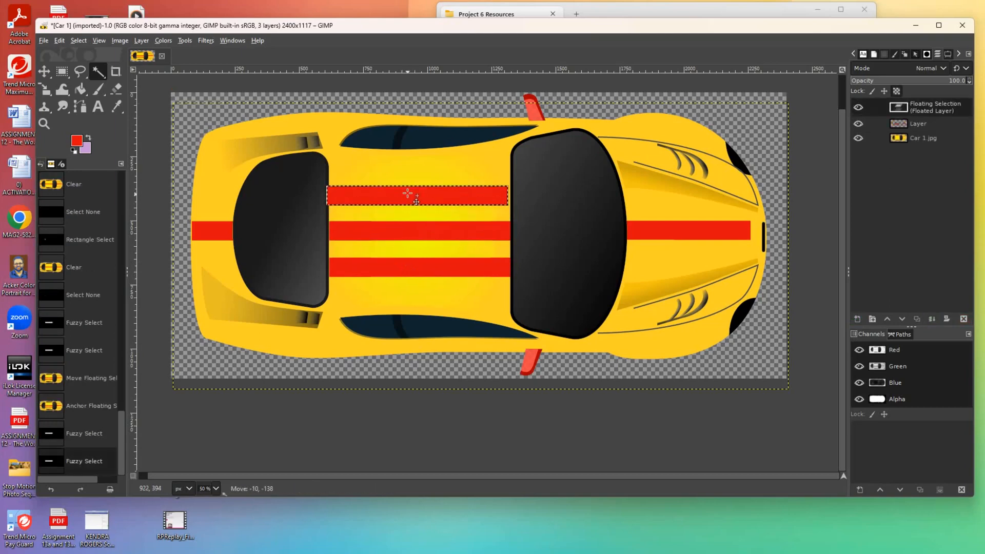
pyautogui.moveTo(411, 190); pyautogui.dragTo(410, 189)
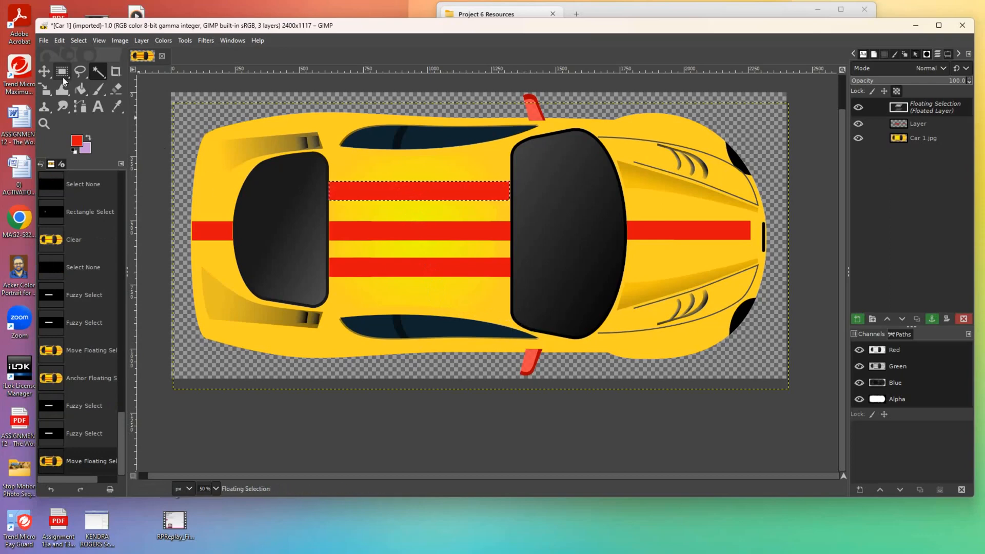
pyautogui.click(380, 175)
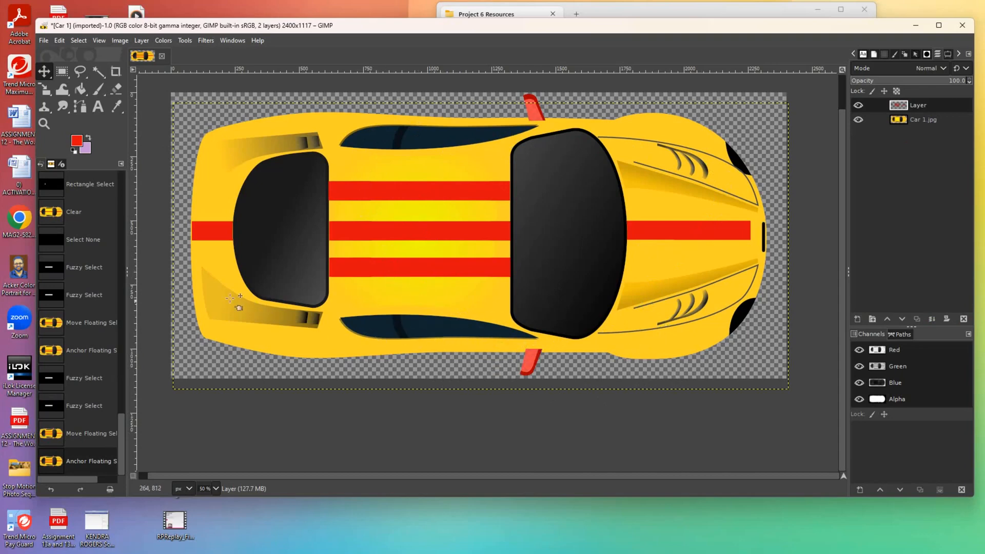
pyautogui.click(47, 91)
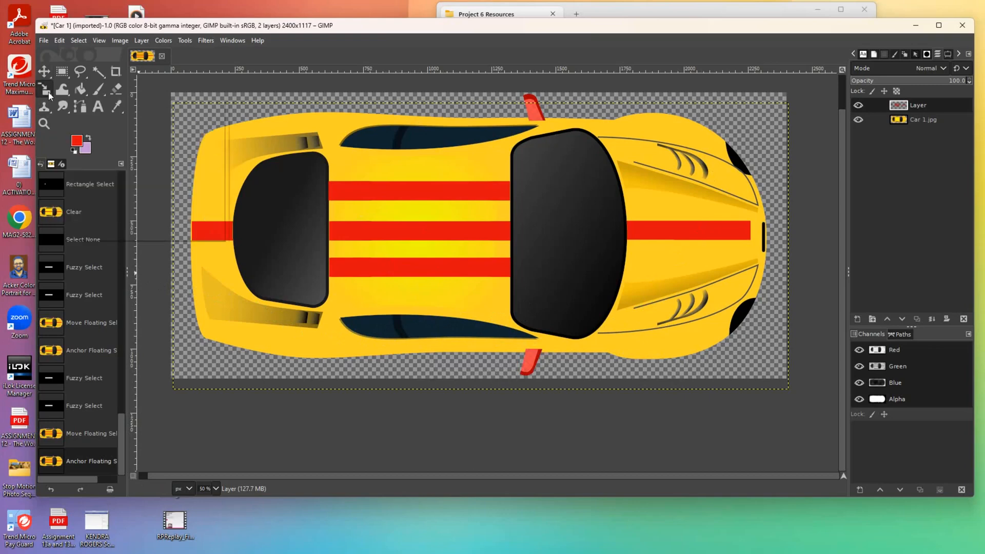
pyautogui.click(374, 210)
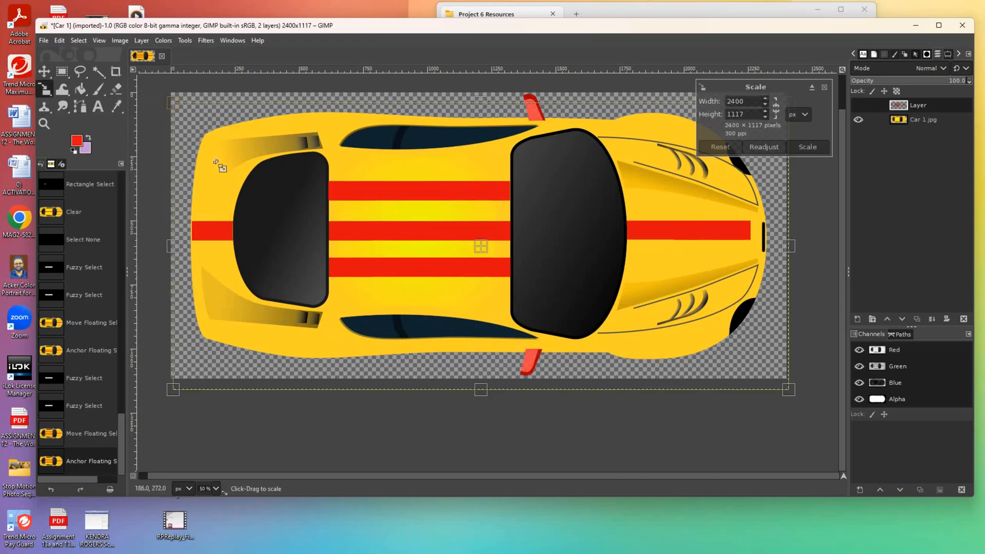
pyautogui.moveTo(178, 106); pyautogui.dragTo(215, 148)
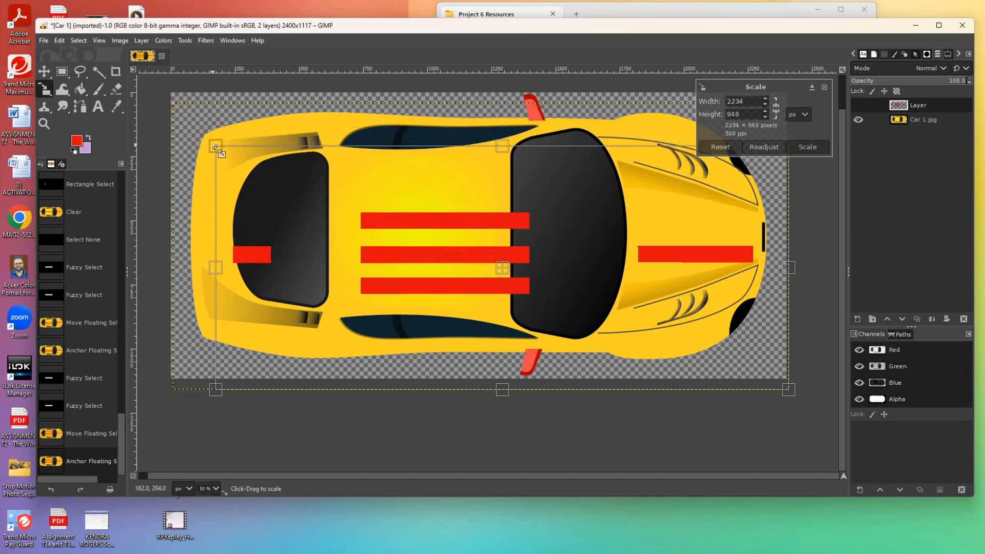
pyautogui.hotkey('ctrl', 'z')
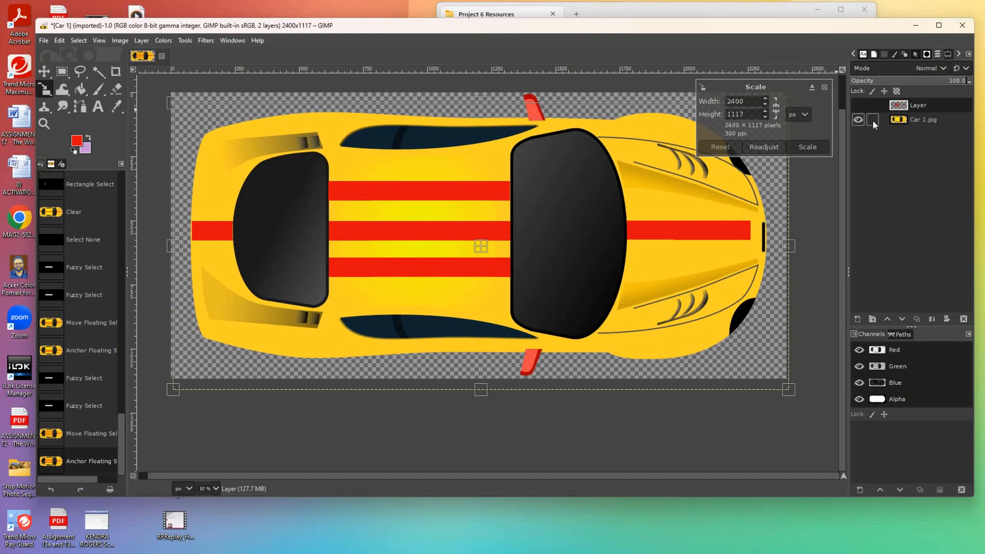
pyautogui.click(44, 71)
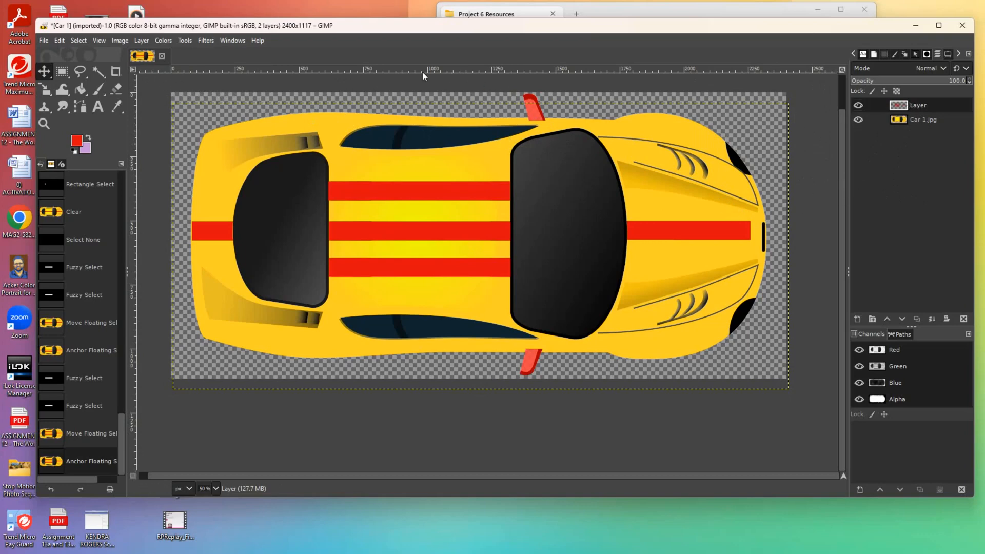
# - Merge the stripe layer down onto the car layer and toggle the merged layer's visibility to check it
pyautogui.click(141, 40)
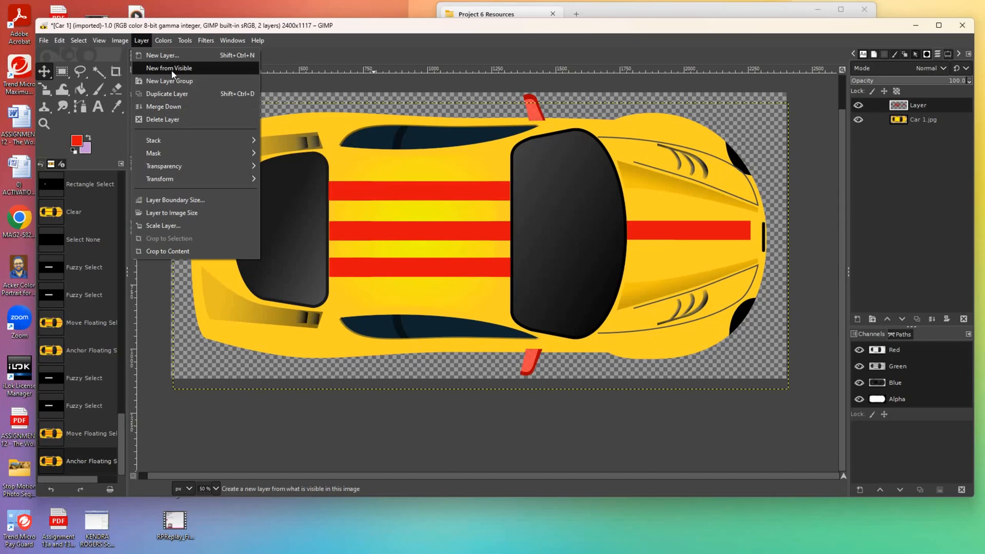
pyautogui.click(170, 106)
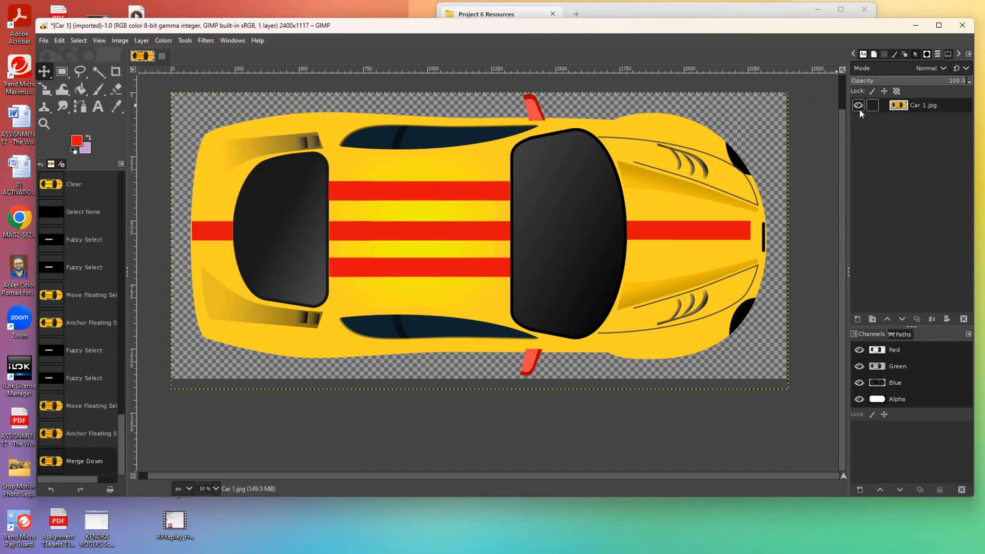
pyautogui.click(858, 106)
pyautogui.click(858, 106)
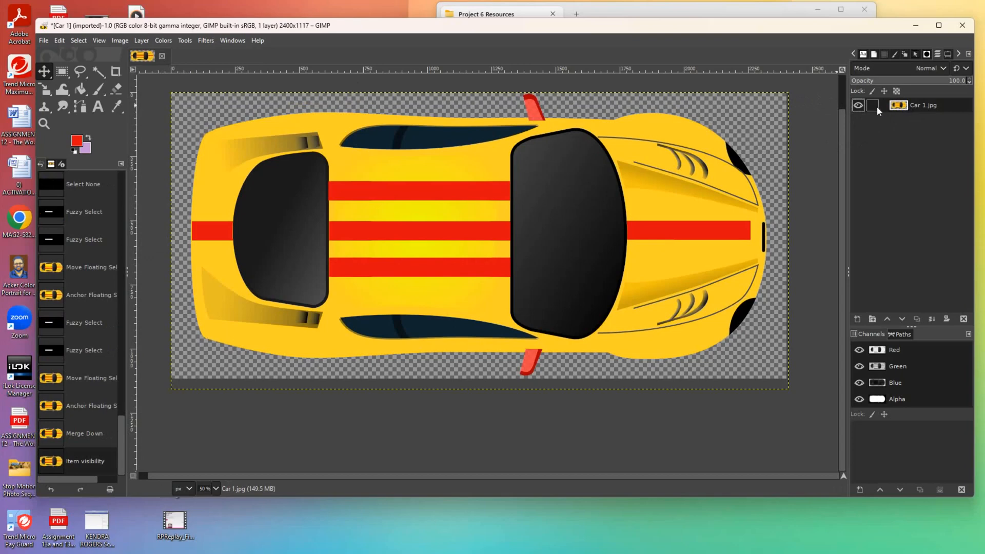
pyautogui.click(859, 107)
pyautogui.click(858, 106)
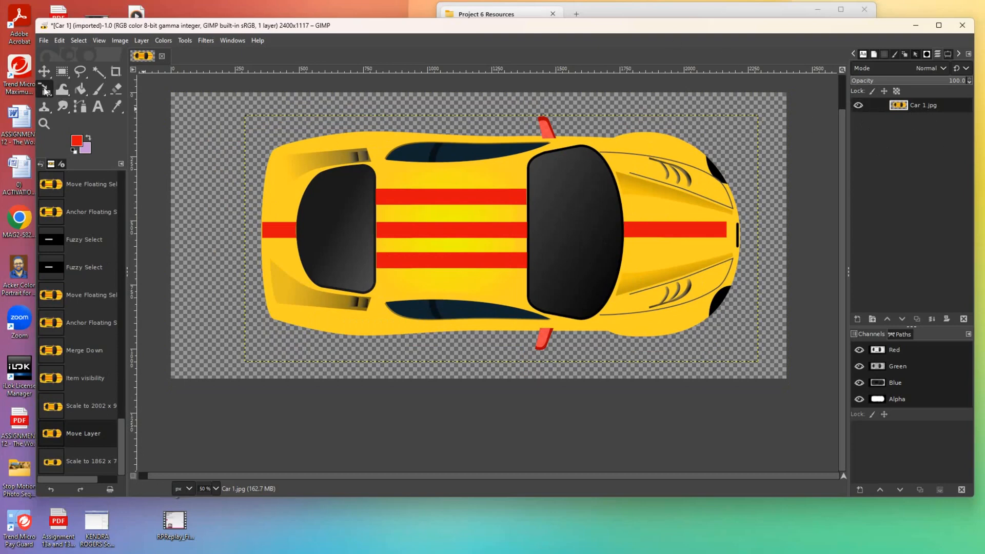
# - Scale the car layer down to 880 × 422 pixels and move it near the middle of the canvas
pyautogui.click(406, 221)
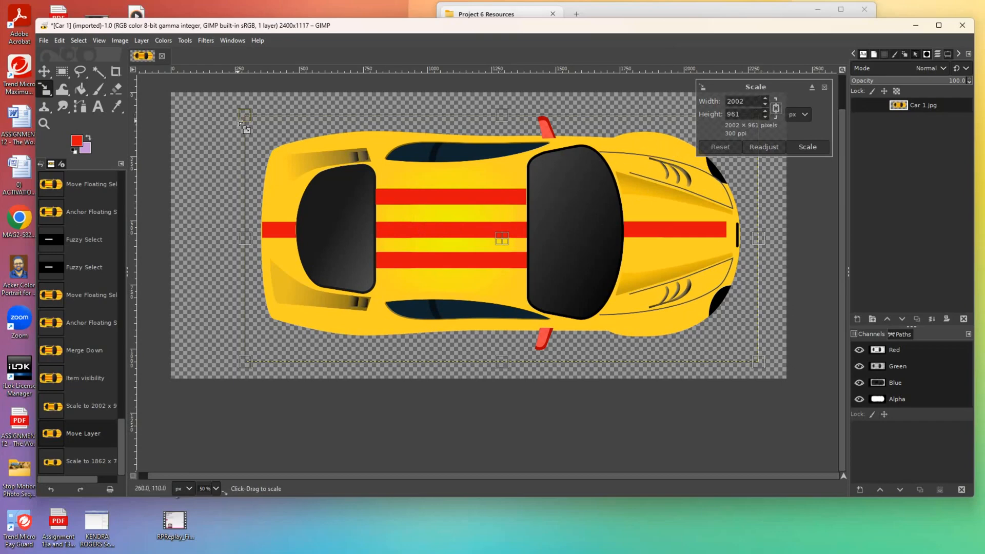
pyautogui.moveTo(245, 116); pyautogui.dragTo(488, 351)
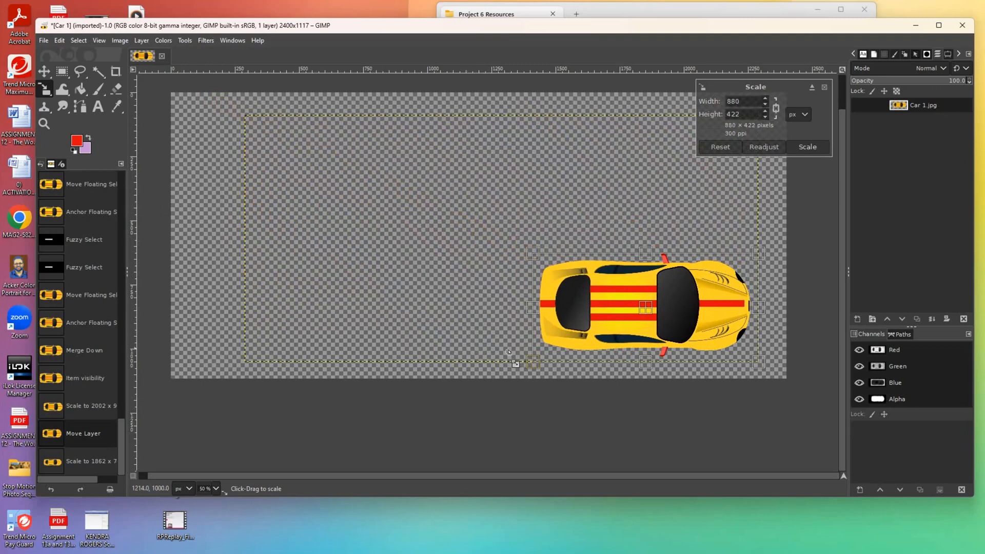
pyautogui.click(800, 147)
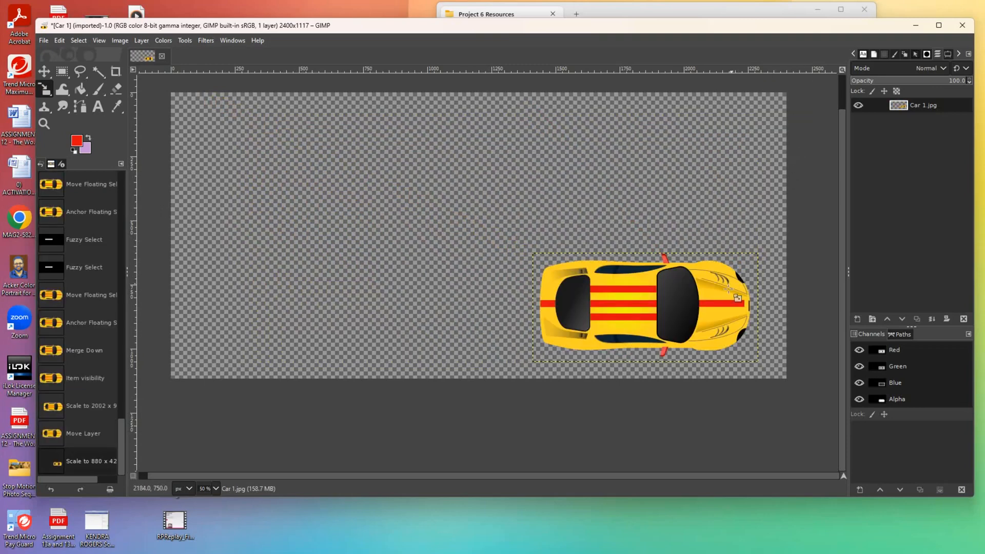
pyautogui.click(44, 71)
pyautogui.moveTo(609, 309); pyautogui.dragTo(439, 226)
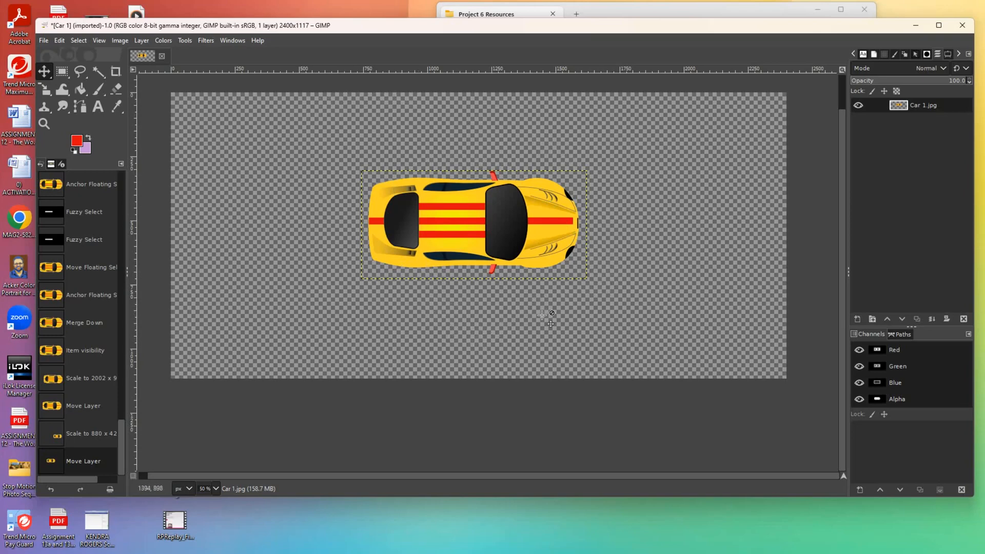
# - Export the image as Car 1.png in PNG format to the Project 6 Resources folder, and locate the file there
pyautogui.click(43, 40)
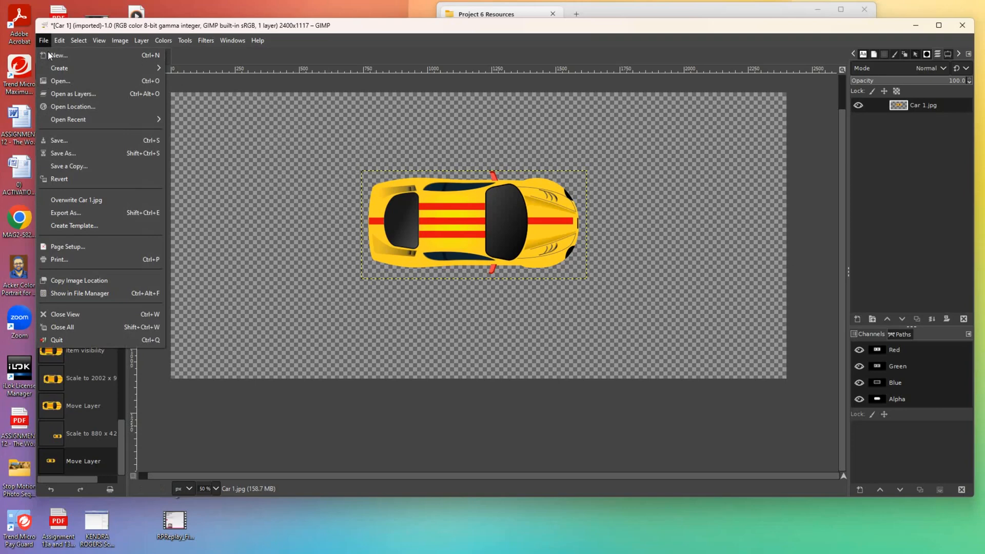
pyautogui.click(76, 212)
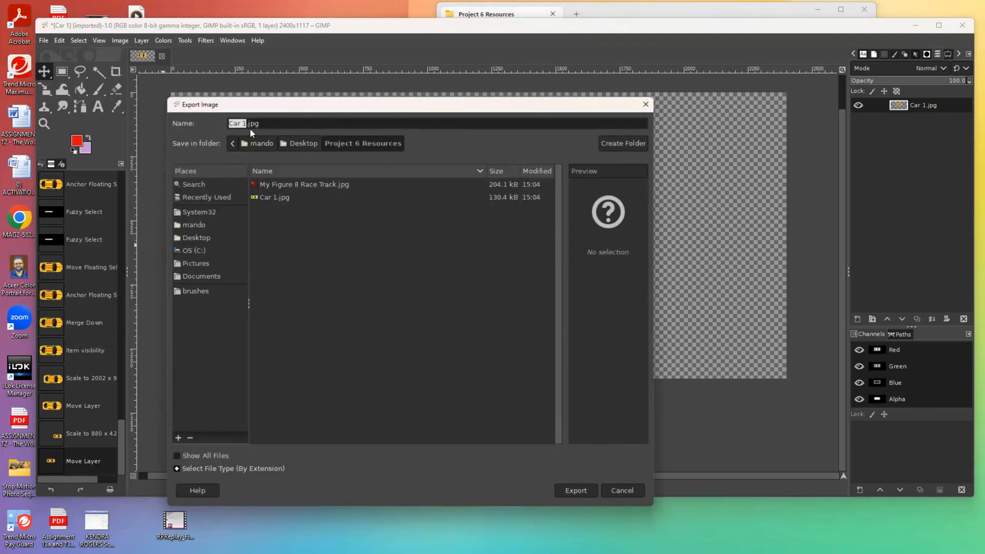
pyautogui.moveTo(260, 124); pyautogui.dragTo(249, 124)
pyautogui.click(178, 469)
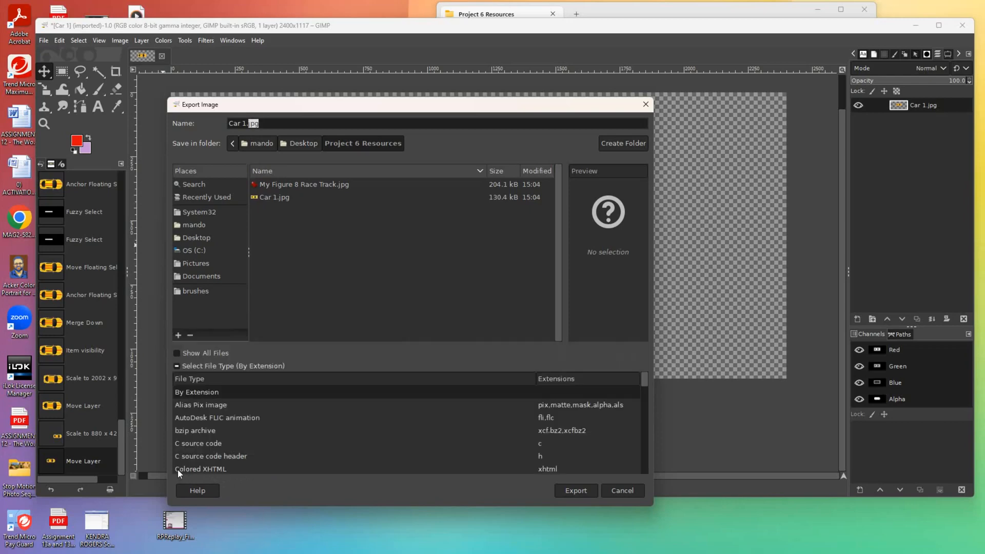
pyautogui.scroll(-10, 643, 439)
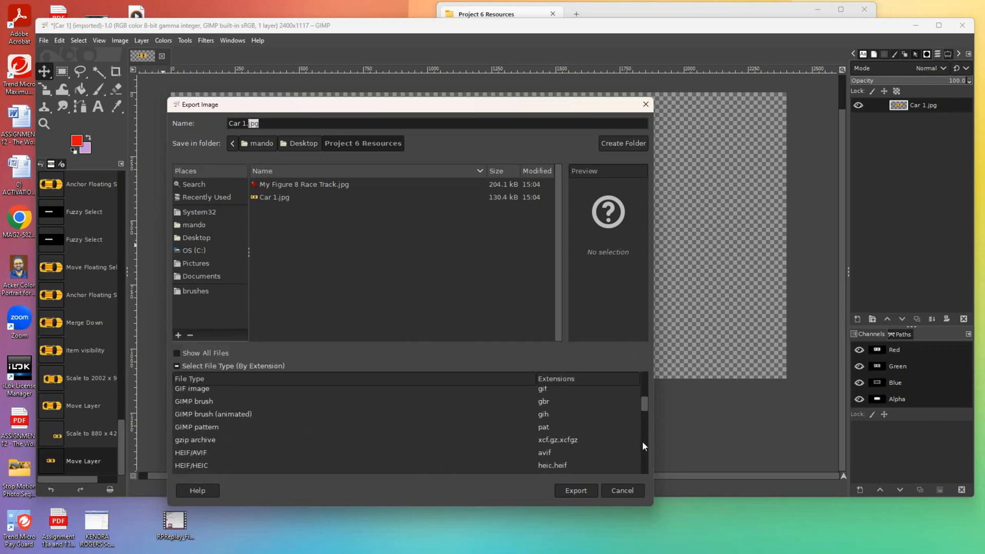
pyautogui.scroll(1, 644, 439)
pyautogui.click(205, 401)
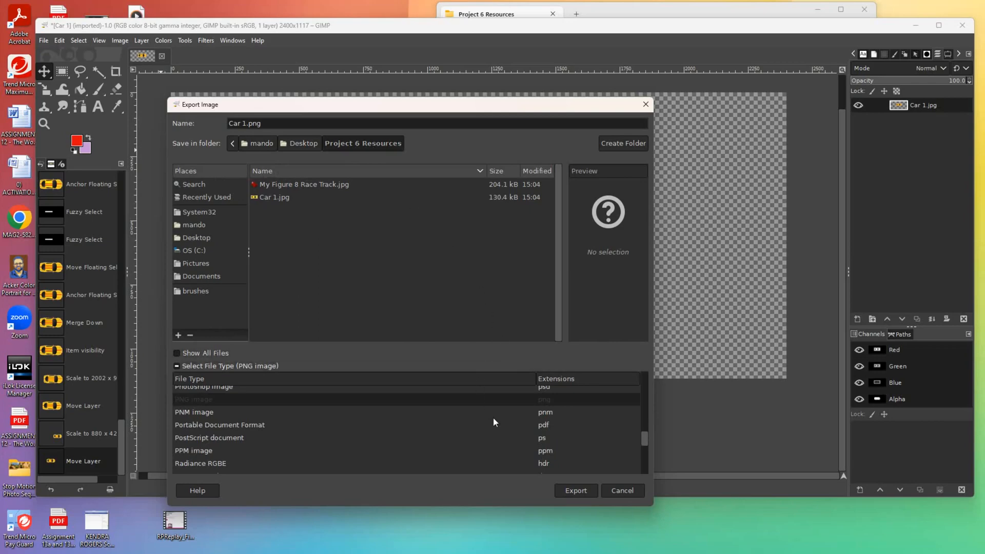
pyautogui.click(565, 489)
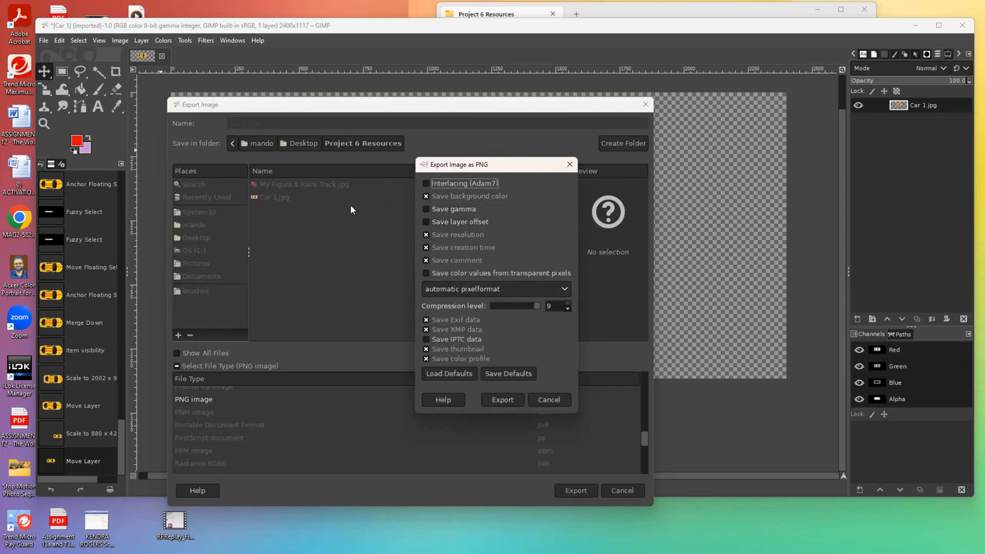
pyautogui.click(504, 401)
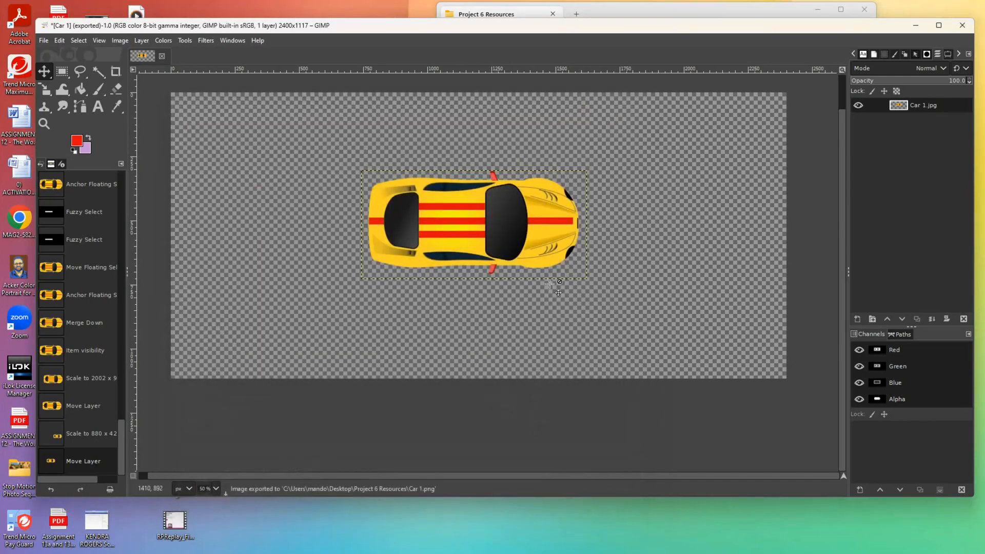
pyautogui.click(915, 25)
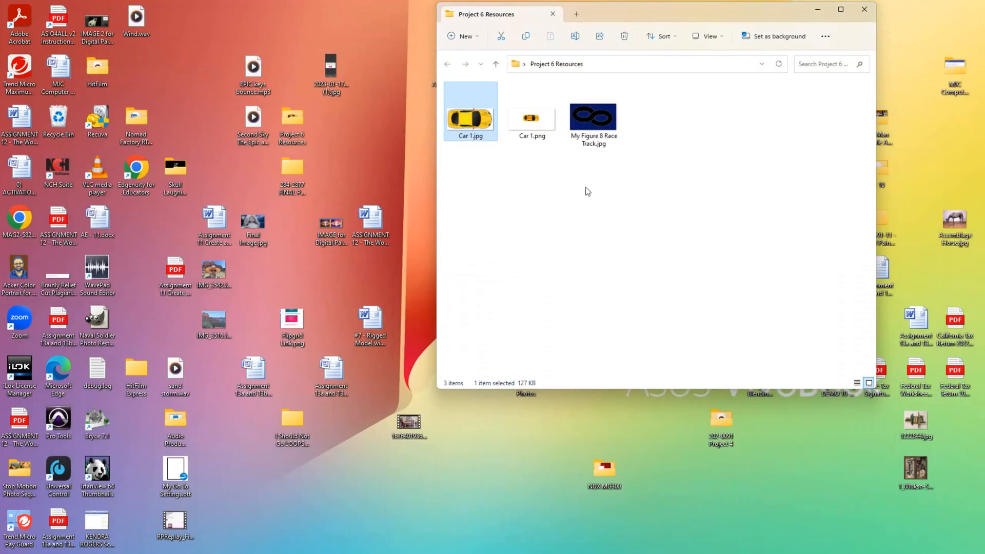
pyautogui.click(534, 122)
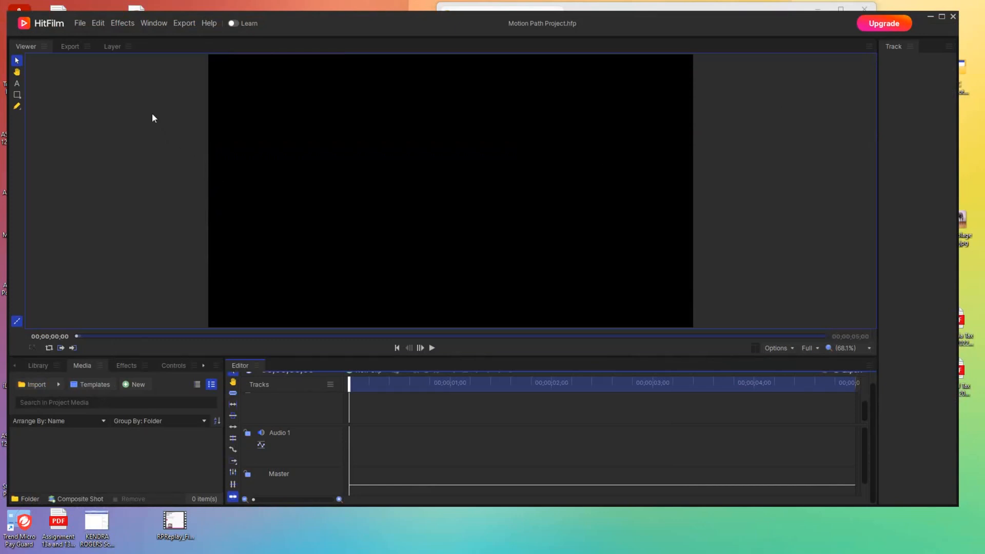
# - In HitFilm, import Car 1.png and My Figure 8 Race Track.jpg from the desktop's Project 6 Resources folder
pyautogui.click(81, 24)
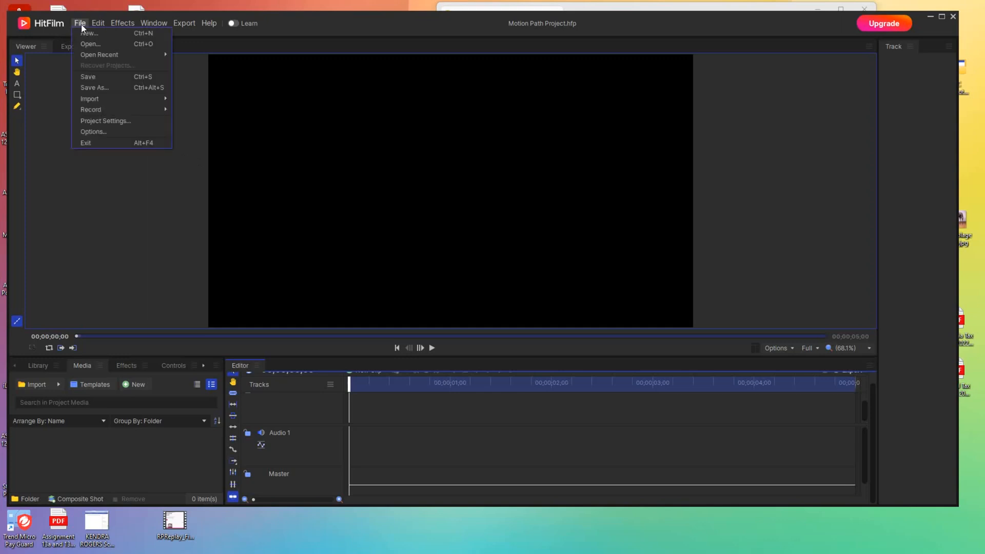
pyautogui.click(85, 278)
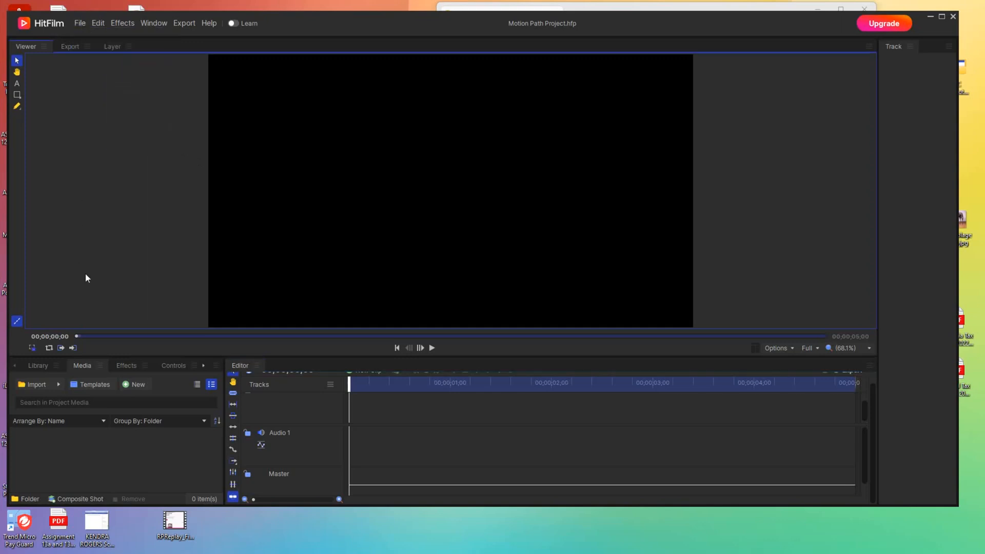
pyautogui.click(44, 387)
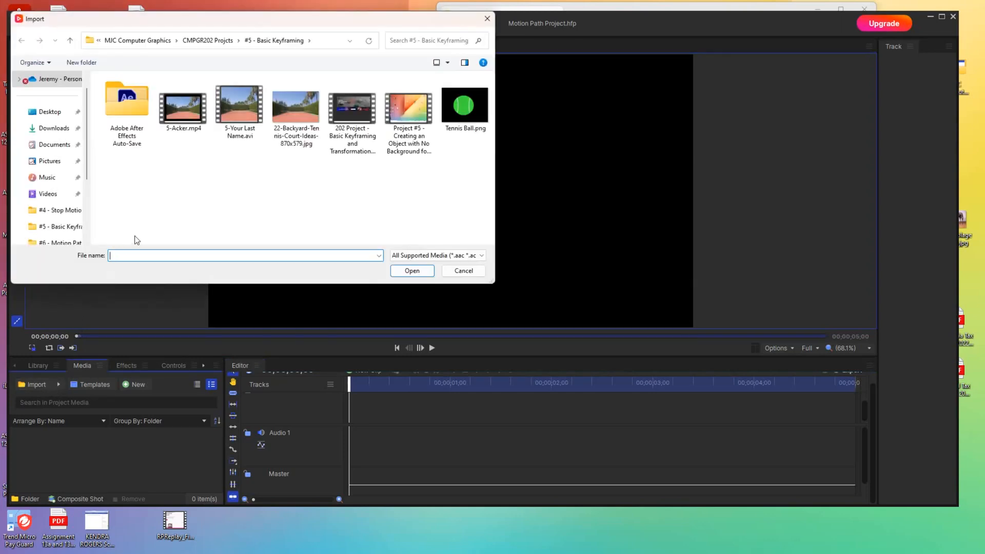
pyautogui.scroll(-2, 221, 194)
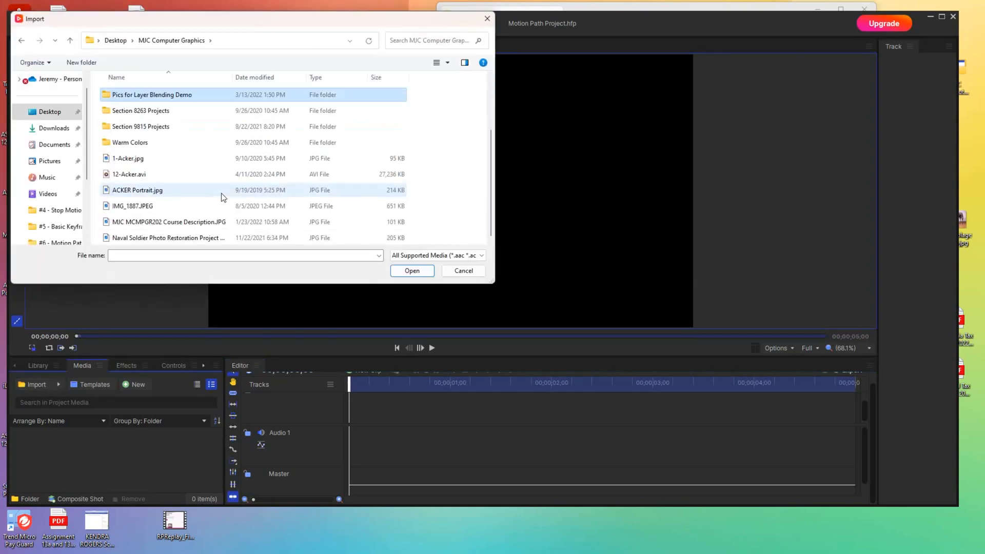
pyautogui.scroll(2, 222, 198)
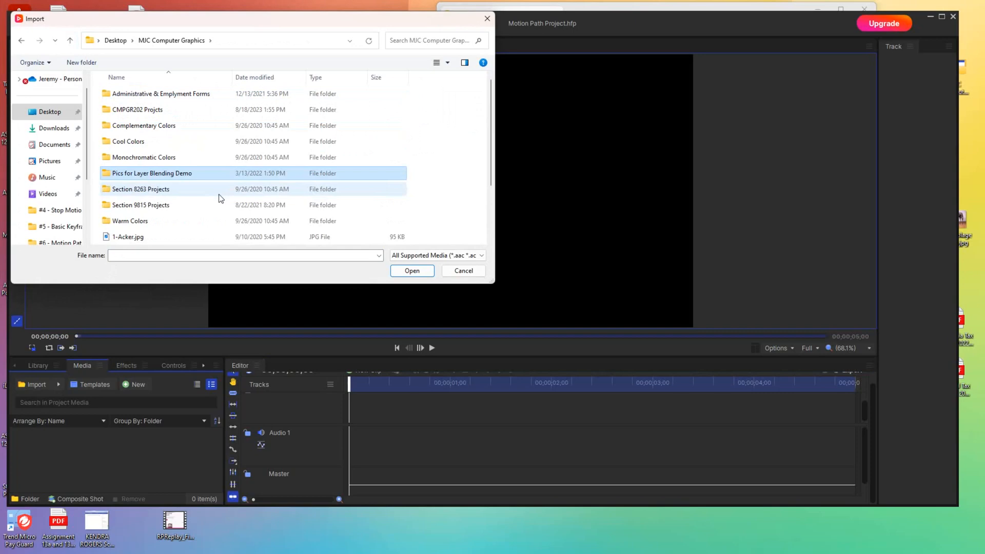
pyautogui.click(61, 112)
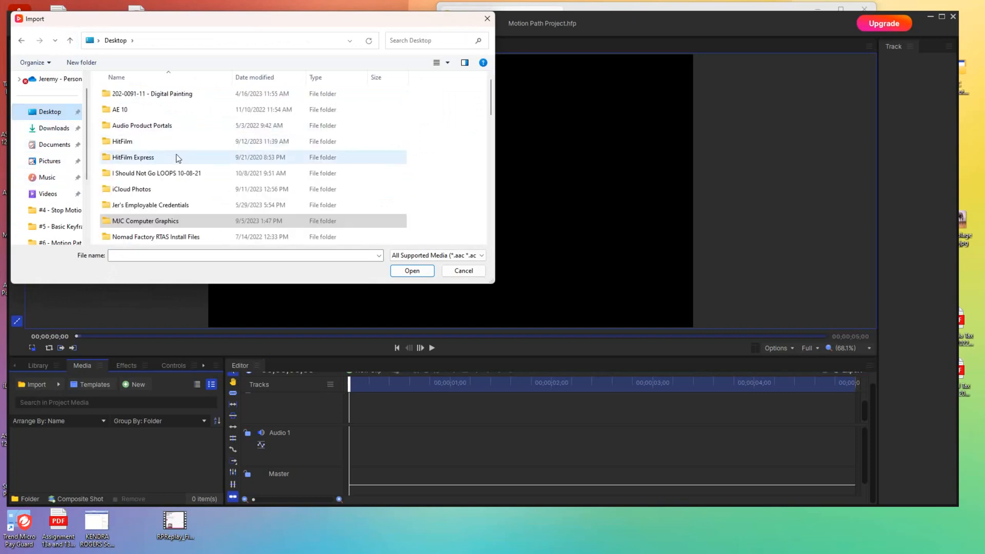
pyautogui.scroll(-2, 177, 154)
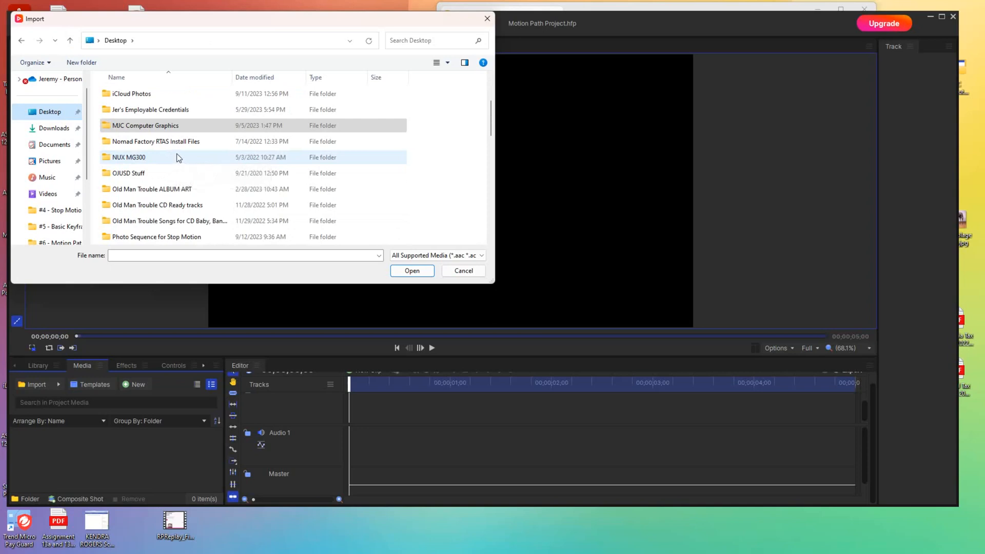
pyautogui.scroll(-1, 176, 154)
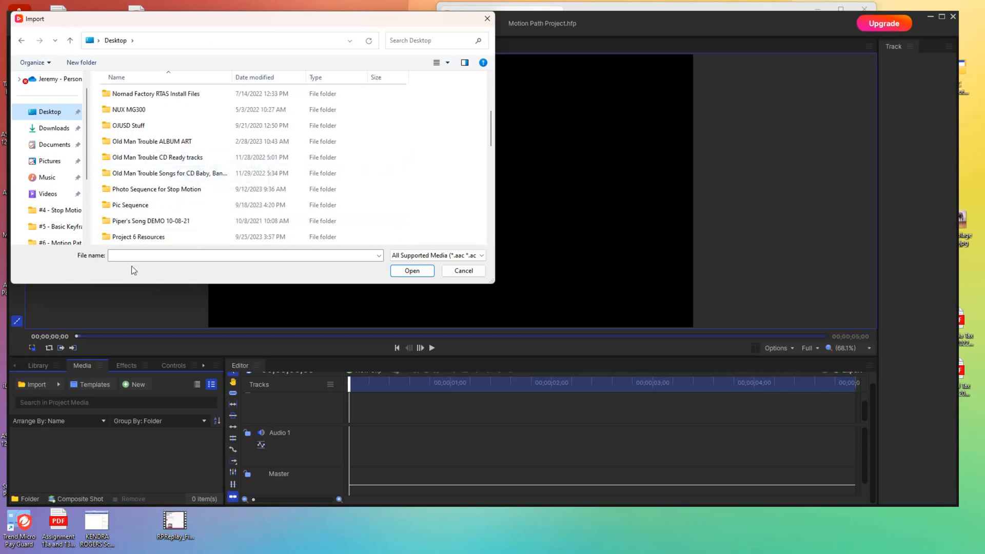
pyautogui.doubleClick(141, 237)
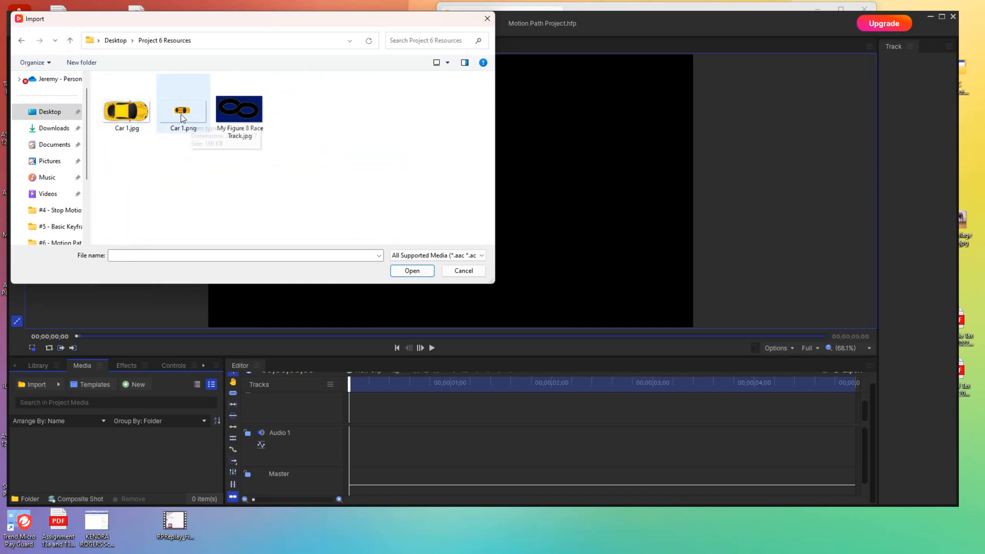
pyautogui.click(239, 116)
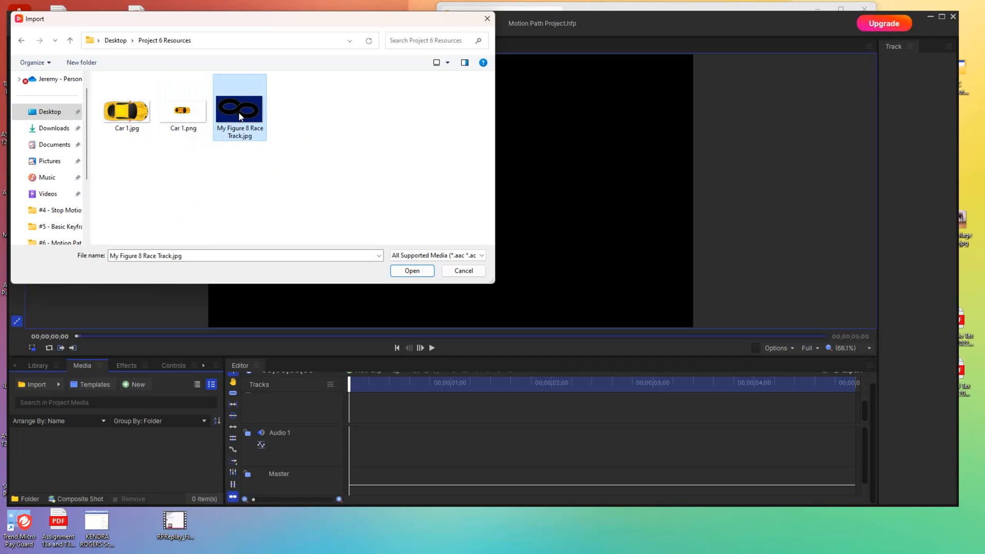
pyautogui.keyDown('ctrl'); pyautogui.click(190, 112); pyautogui.keyUp('ctrl')
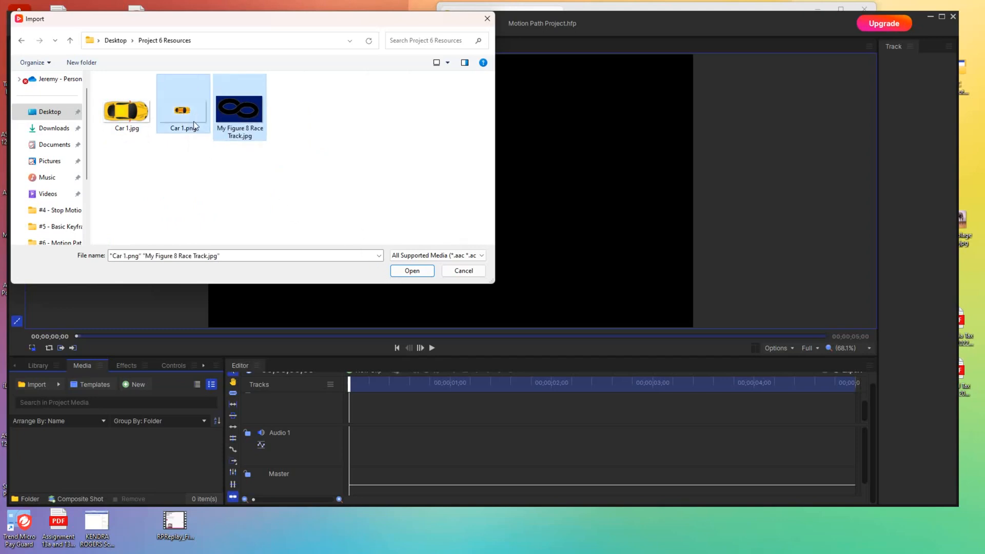
pyautogui.click(412, 272)
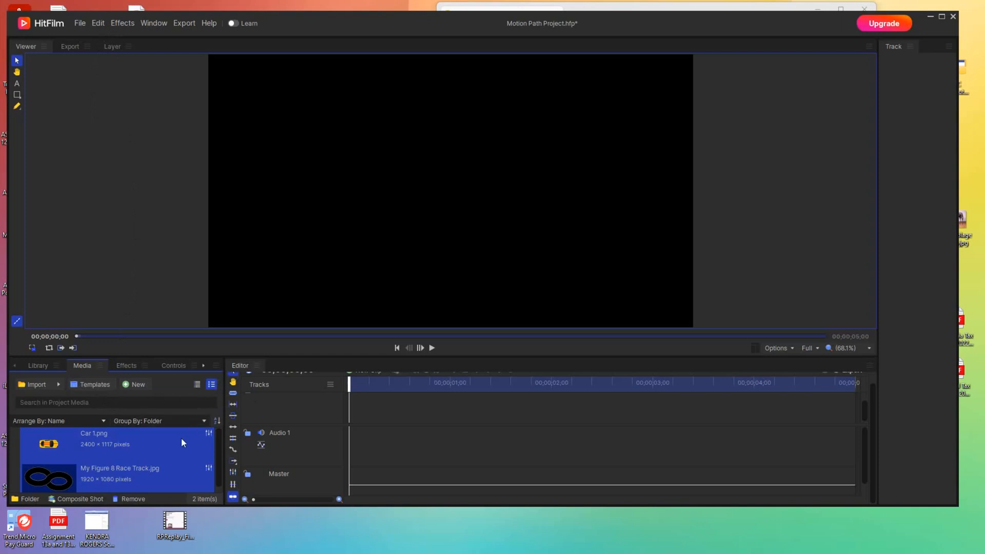
# - Set the project's width to 960 pixels and its duration to 00;00;10;00 in the project settings
pyautogui.click(241, 364)
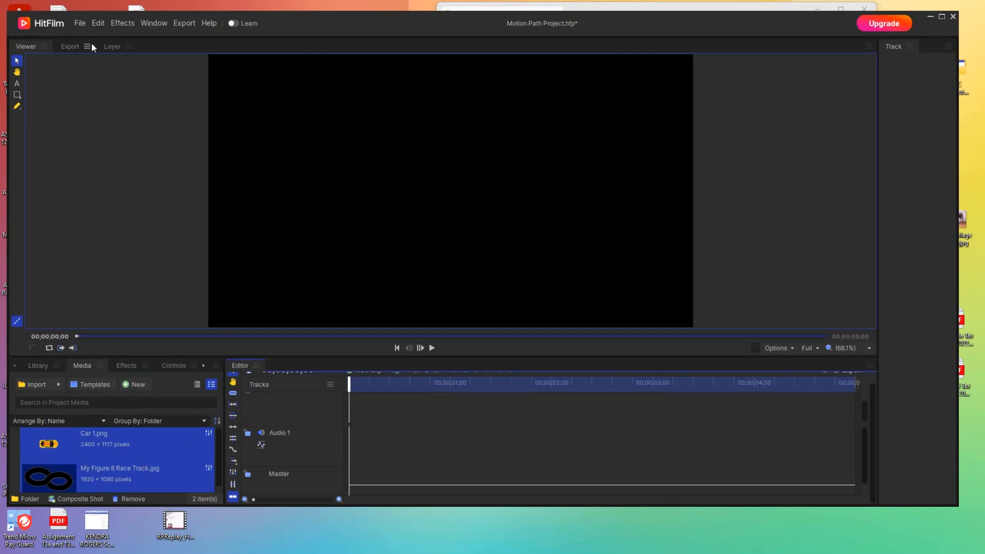
pyautogui.click(79, 24)
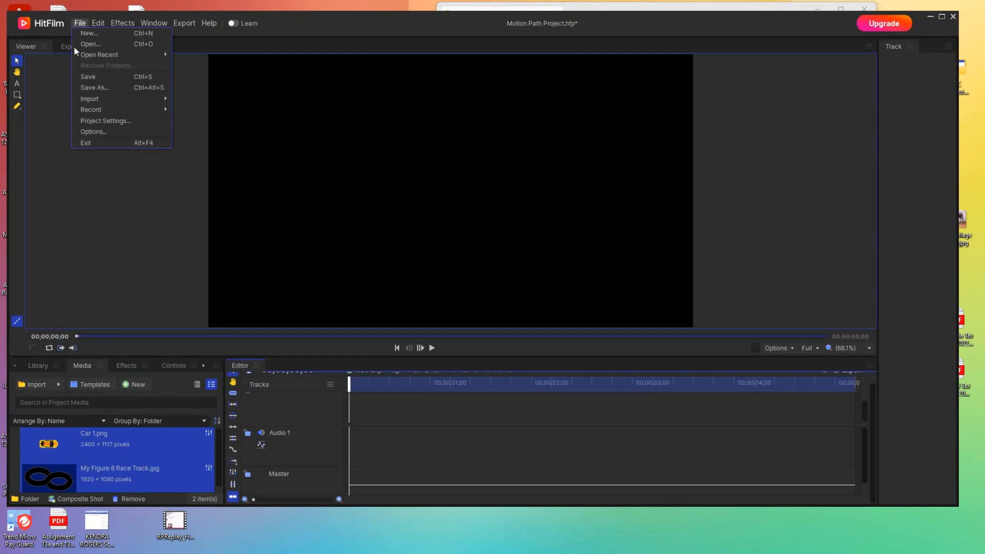
pyautogui.click(89, 122)
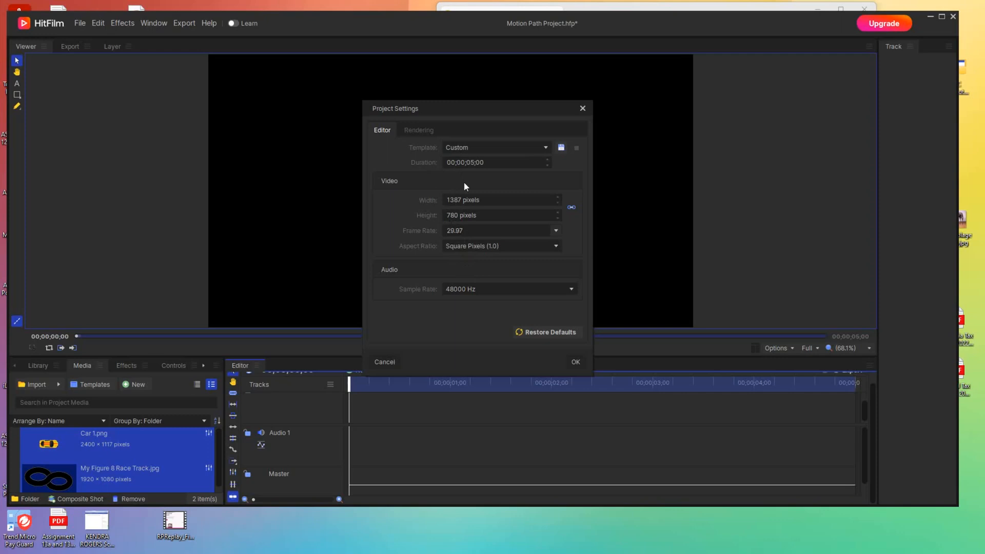
pyautogui.click(458, 200)
pyautogui.write('960')
pyautogui.click(507, 226)
pyautogui.click(471, 162)
pyautogui.doubleClick(470, 162)
pyautogui.click(573, 364)
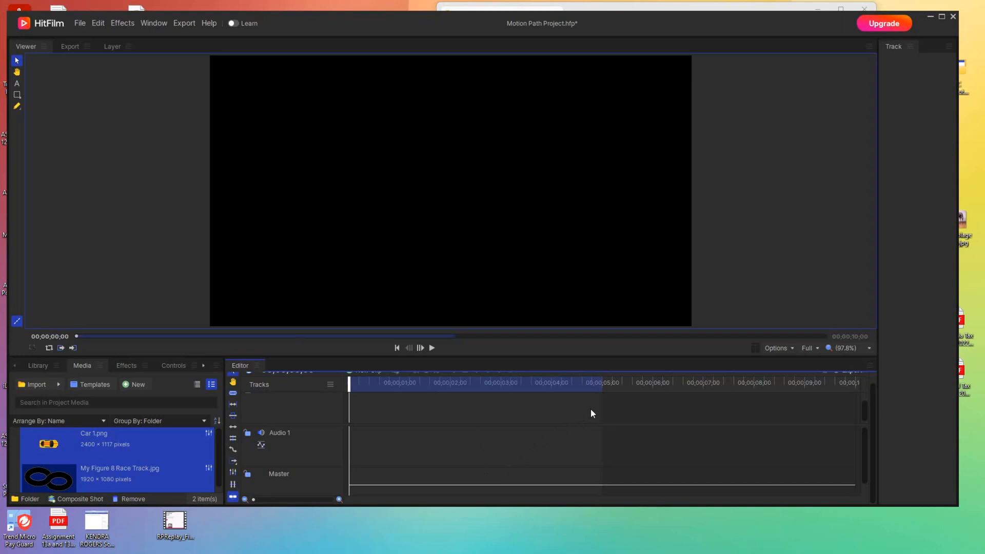
# - Unlink the project's height from its width and set it to 780 pixels, and play the empty timeline
pyautogui.click(85, 23)
pyautogui.click(96, 118)
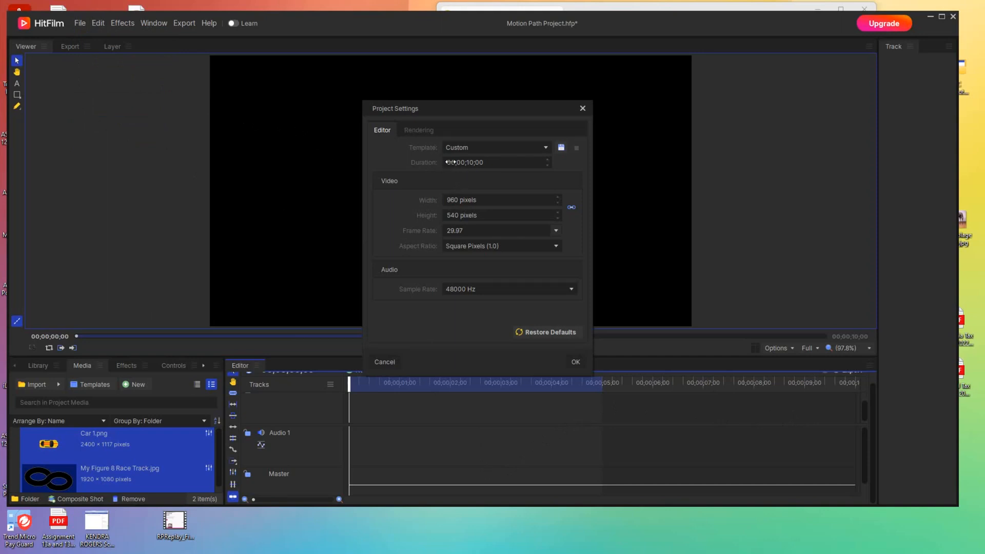
pyautogui.click(457, 217)
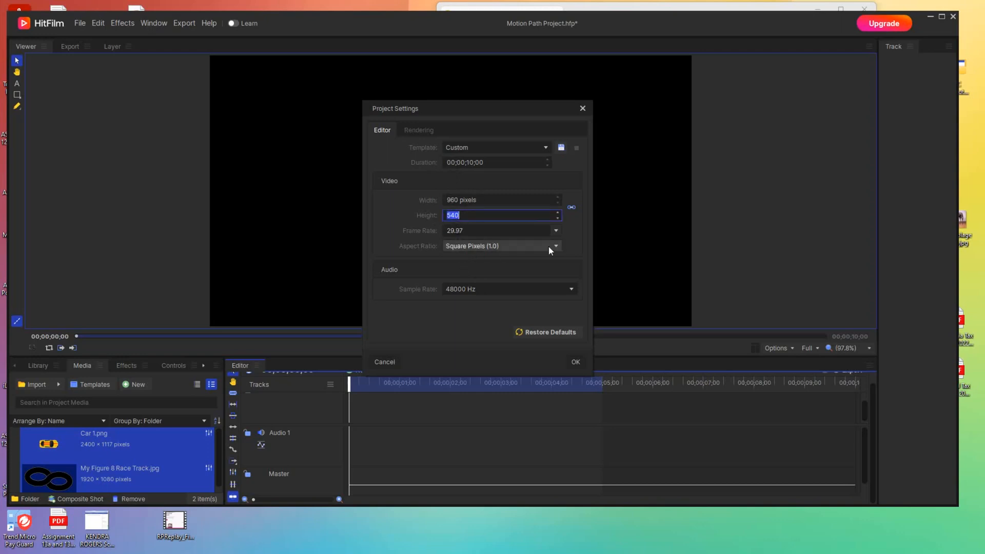
pyautogui.click(570, 208)
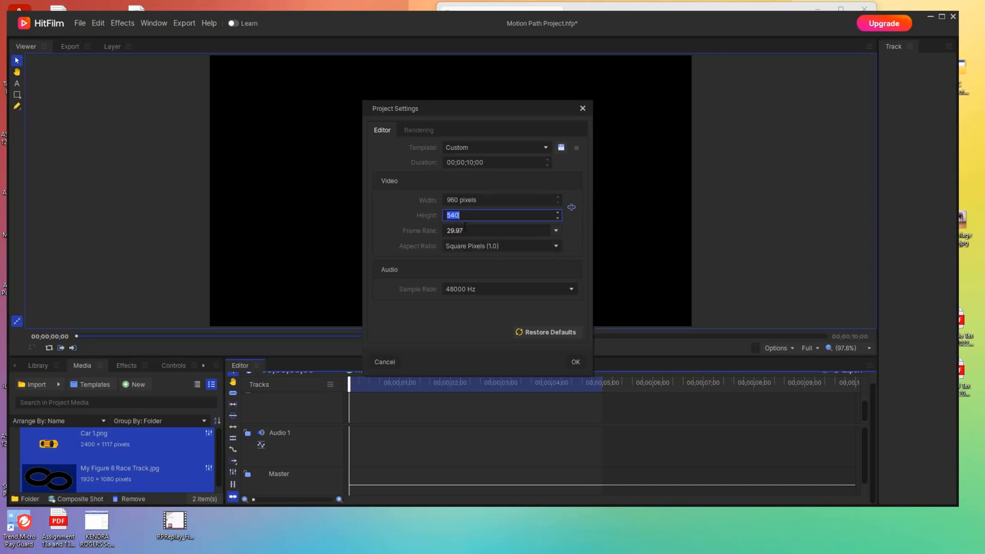
pyautogui.write('780')
pyautogui.click(467, 162)
pyautogui.click(467, 162)
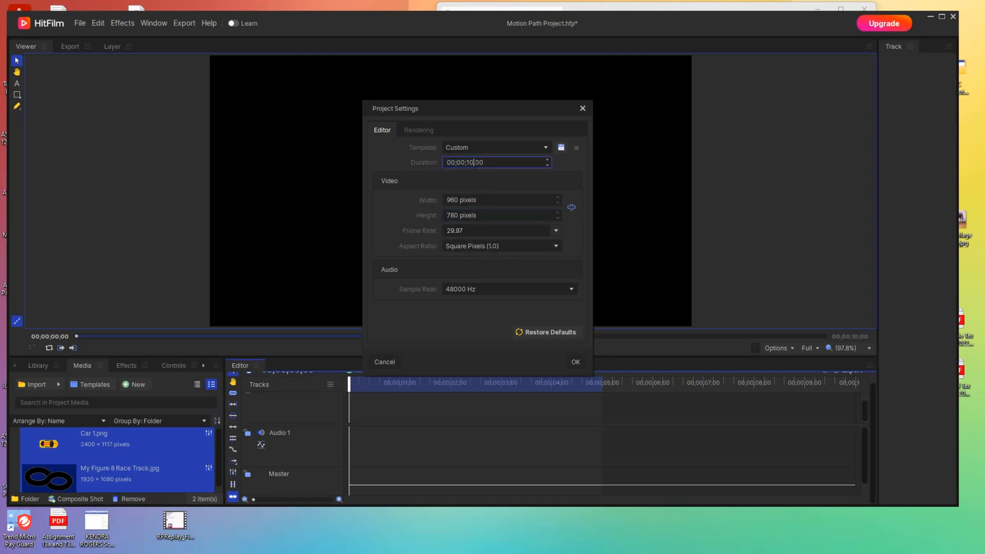
pyautogui.click(575, 362)
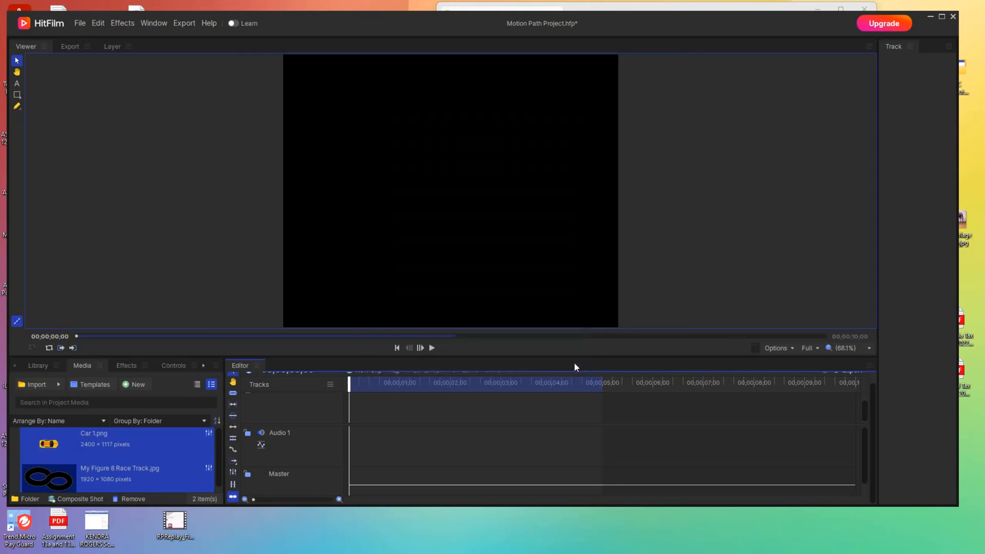
pyautogui.press('space')
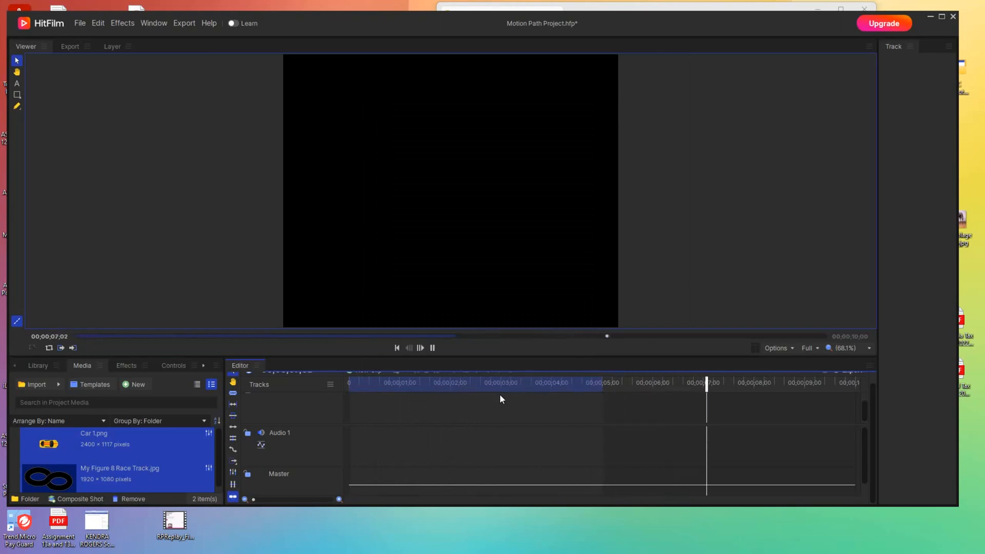
# - Stop playback, extend the timeline's work area to the full 10 seconds and return the playhead to the start
pyautogui.press('space')
pyautogui.moveTo(601, 380); pyautogui.dragTo(856, 382)
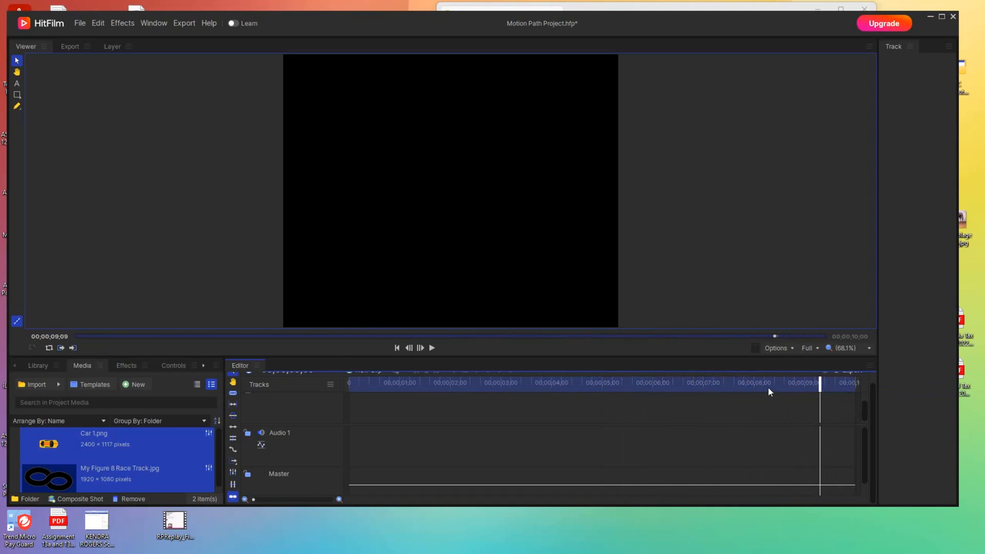
pyautogui.moveTo(820, 382); pyautogui.dragTo(302, 365)
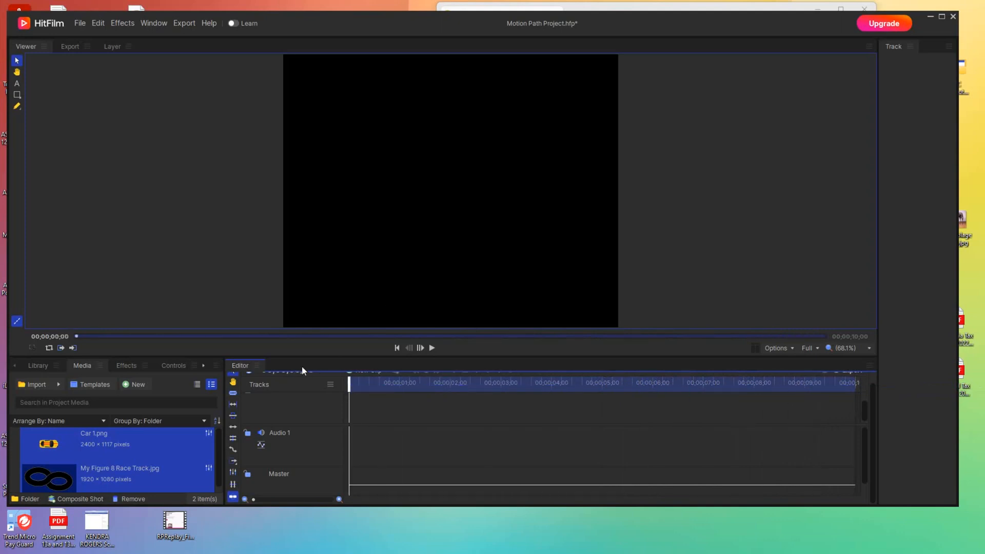
# - Create a composite shot named Animation with a duration of 00;00;10;00
pyautogui.click(136, 386)
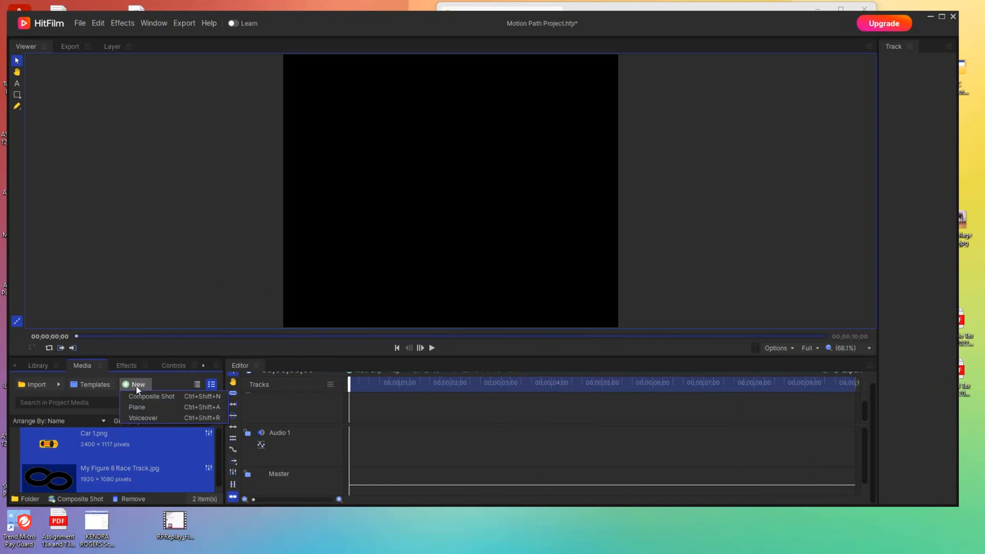
pyautogui.click(143, 400)
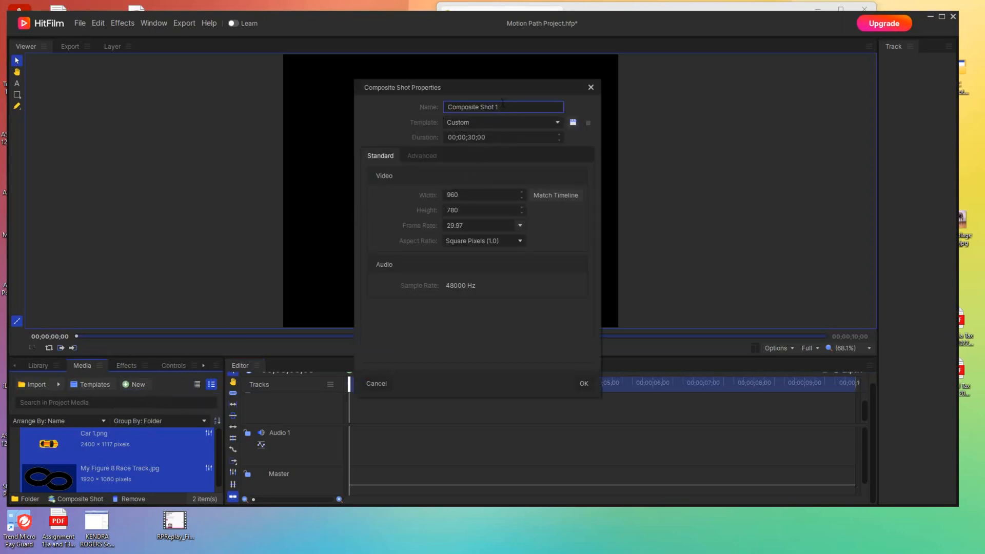
pyautogui.moveTo(504, 104); pyautogui.dragTo(422, 99)
pyautogui.write('Animation')
pyautogui.click(469, 137)
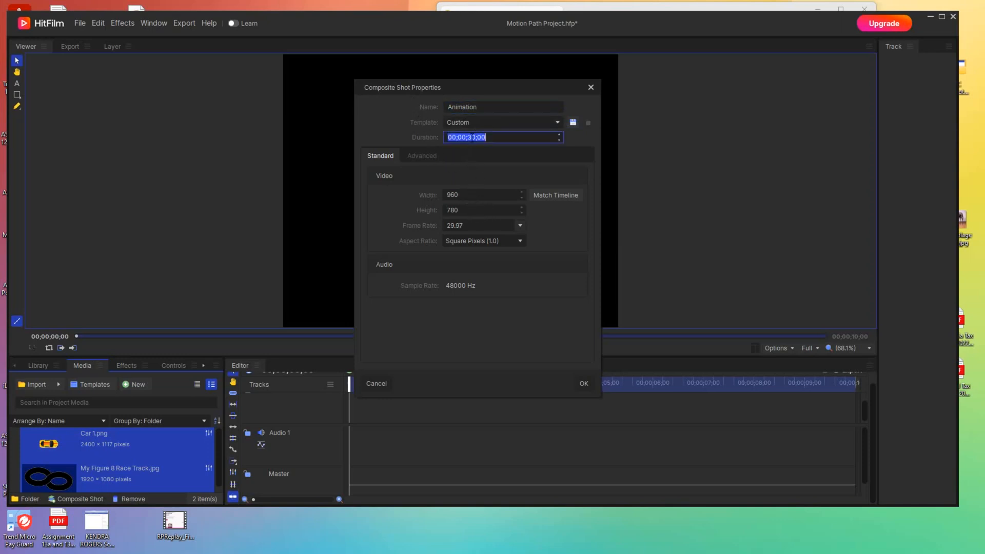
pyautogui.press('BackSpace')
pyautogui.write('1')
pyautogui.click(584, 384)
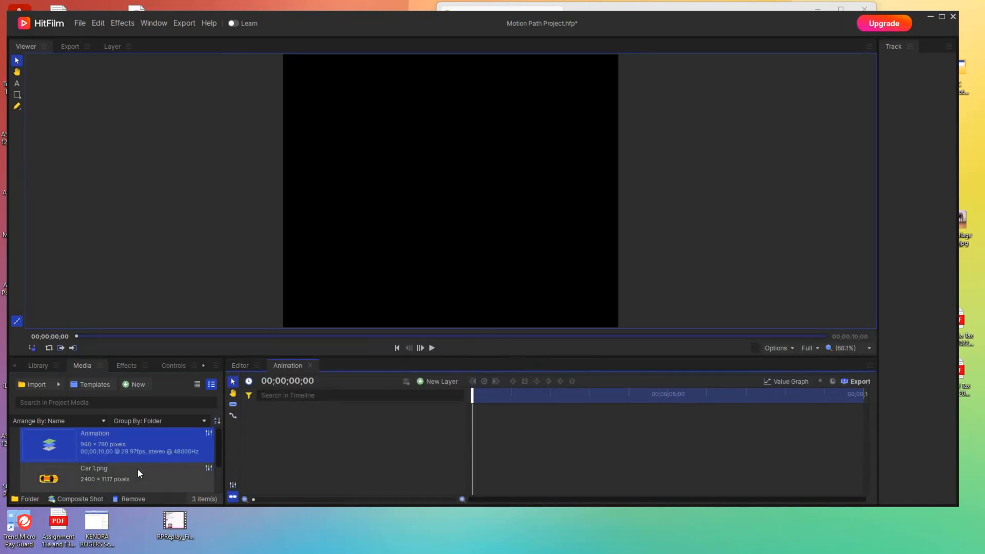
# - Add Car 1.png to the Animation timeline and place My Figure 8 Race Track.jpg on the layer below it
pyautogui.moveTo(136, 479); pyautogui.dragTo(327, 427)
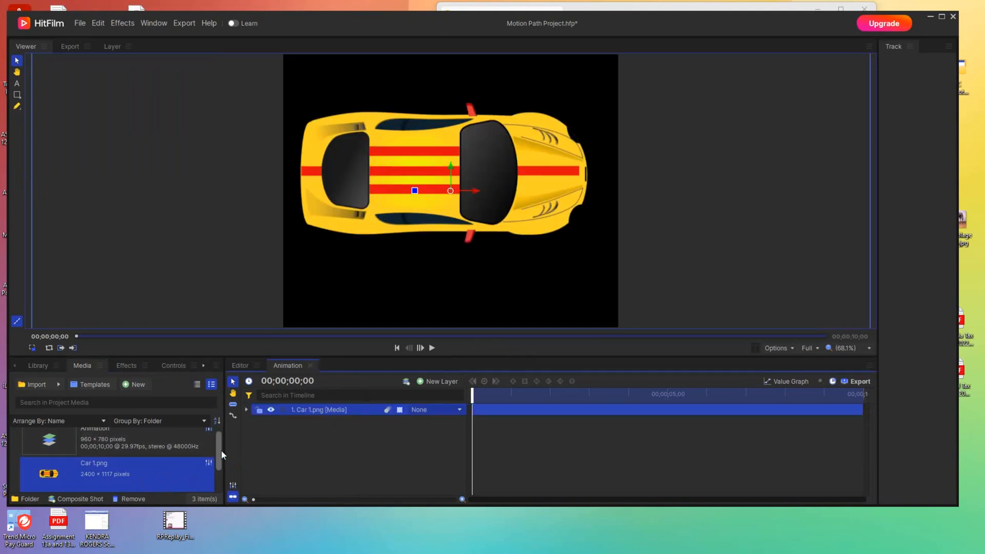
pyautogui.moveTo(221, 450); pyautogui.dragTo(217, 476)
pyautogui.moveTo(144, 468); pyautogui.dragTo(318, 449)
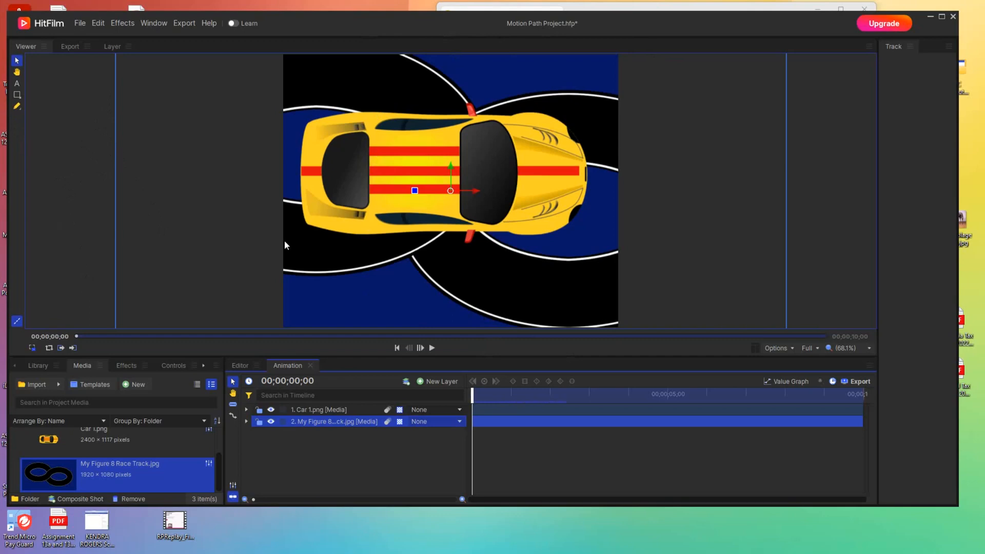
# - Scale the race track layer to 53% horizontally and, with the proportions unlinked, to 74% vertically
pyautogui.click(247, 421)
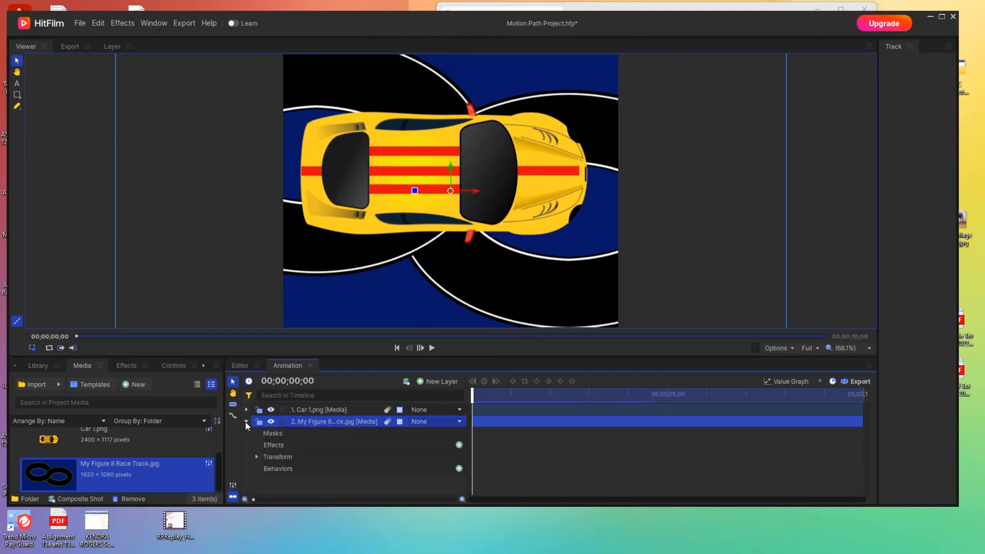
pyautogui.click(256, 456)
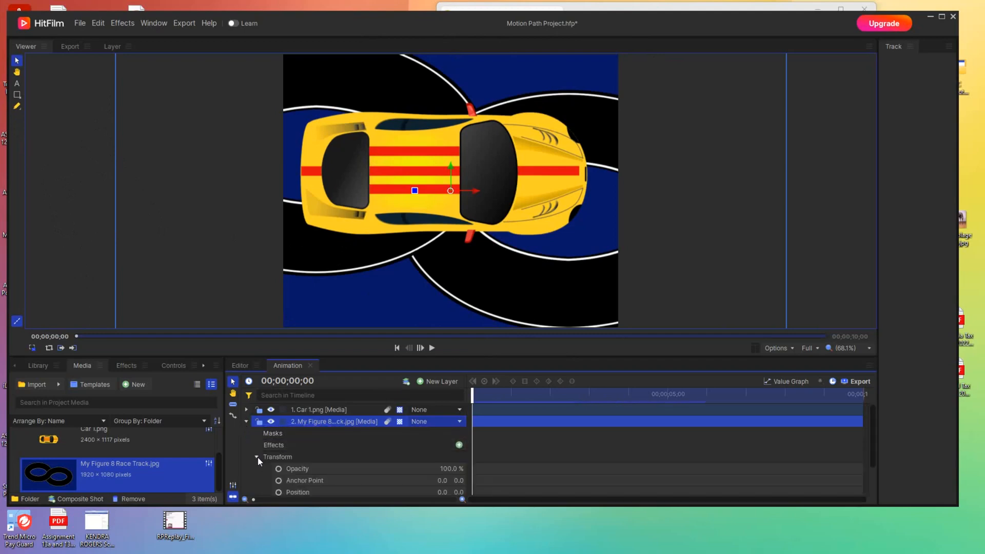
pyautogui.scroll(-2, 322, 455)
pyautogui.moveTo(430, 466); pyautogui.dragTo(426, 468)
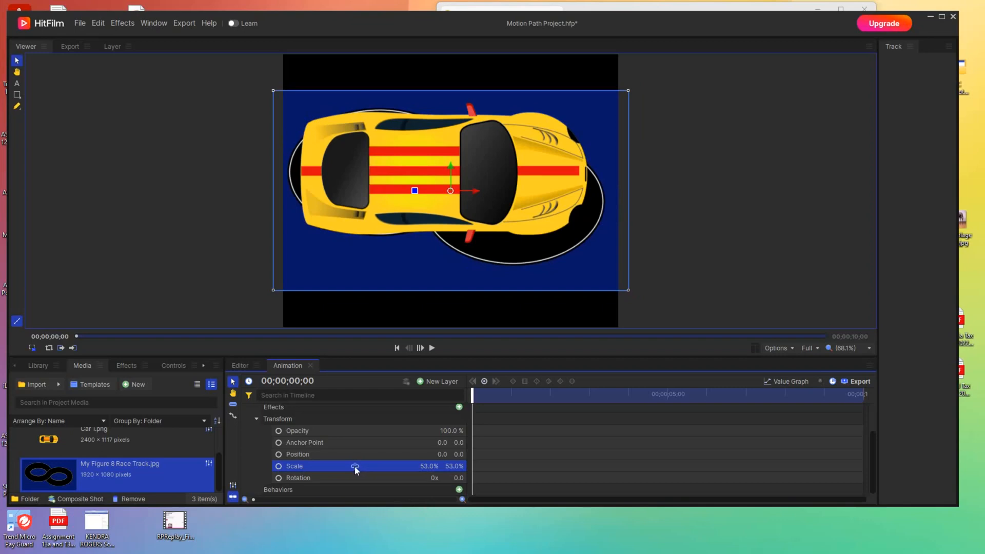
pyautogui.moveTo(453, 466); pyautogui.dragTo(453, 465)
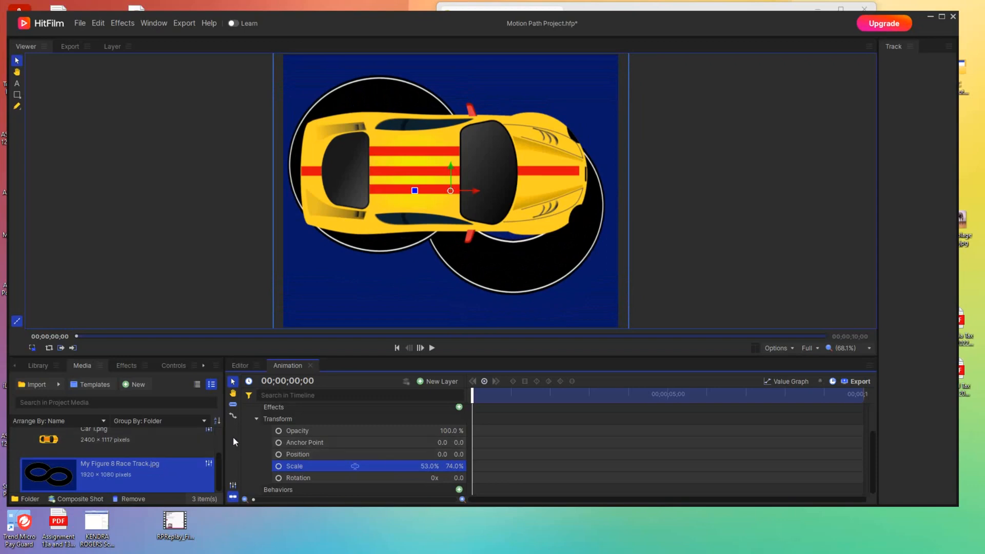
pyautogui.click(256, 419)
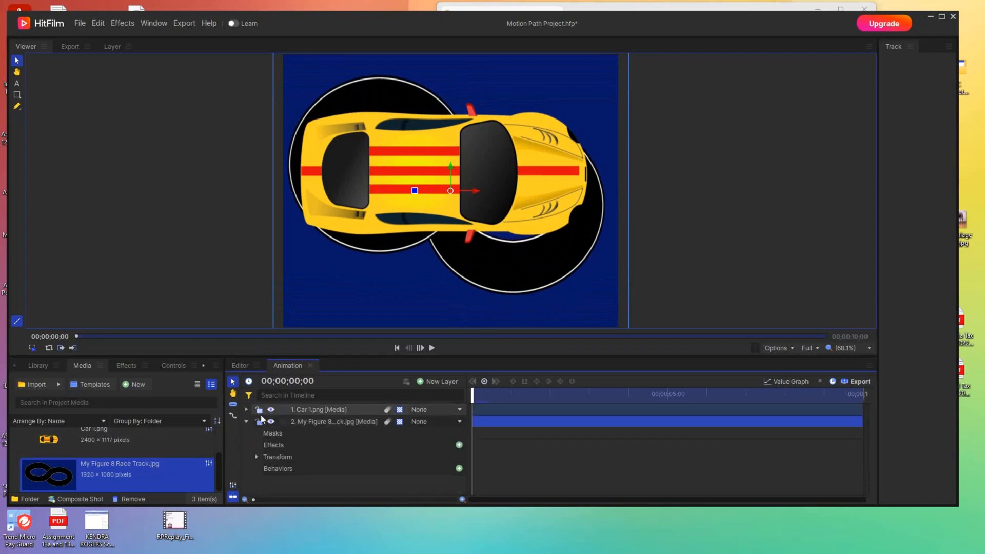
pyautogui.click(247, 422)
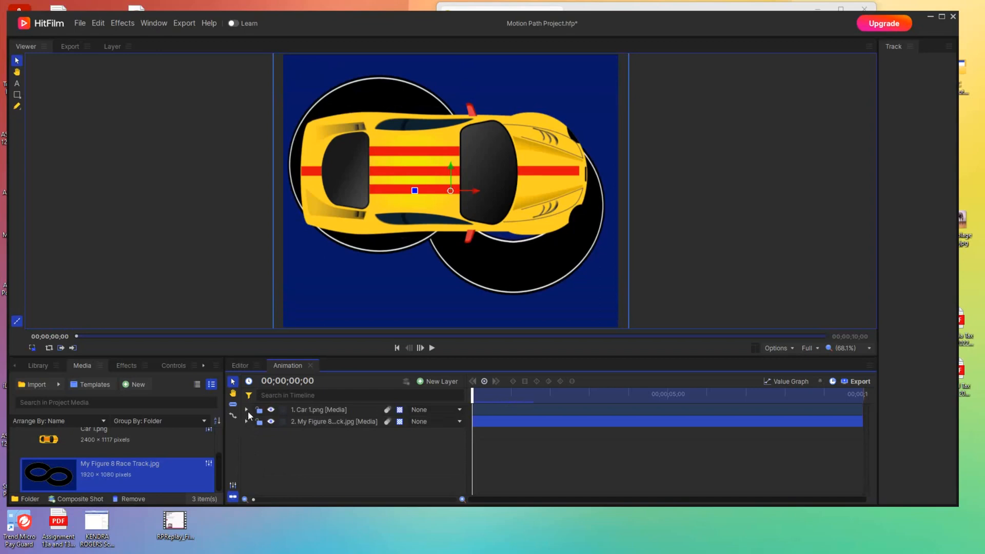
# - Hide the car layer to inspect the whole race track in an enlarged viewer, and show the car again
pyautogui.click(270, 409)
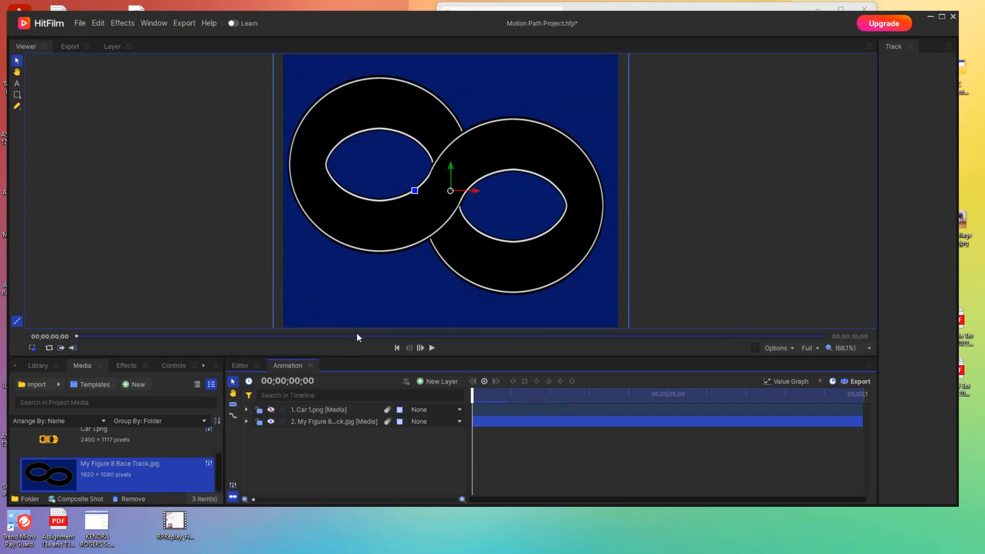
pyautogui.moveTo(364, 356); pyautogui.dragTo(365, 443)
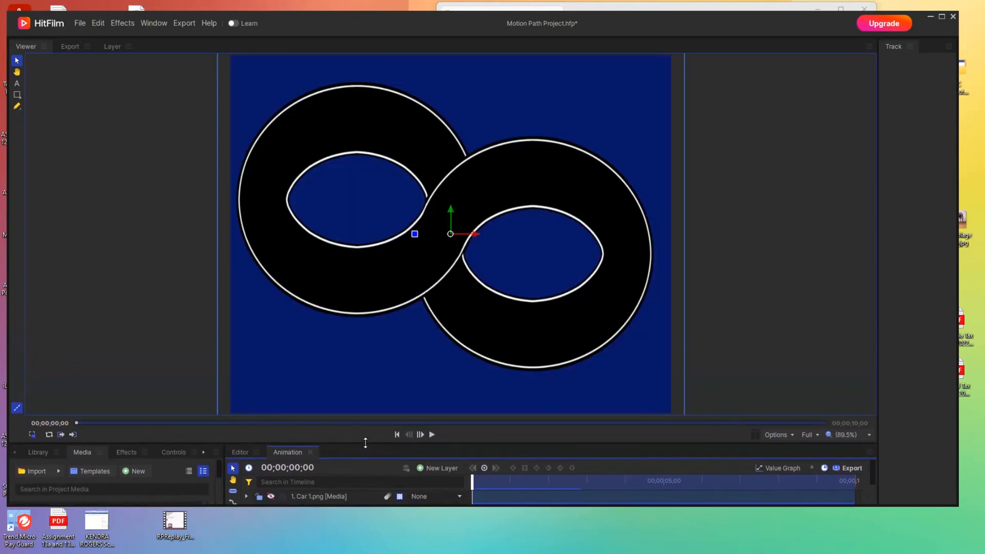
pyautogui.scroll(5, 774, 324)
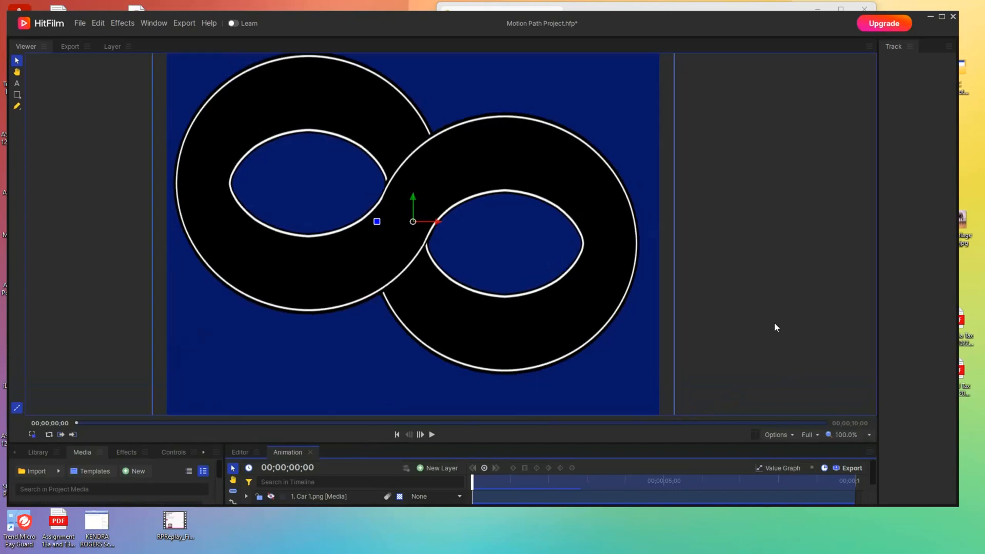
pyautogui.scroll(-5, 763, 336)
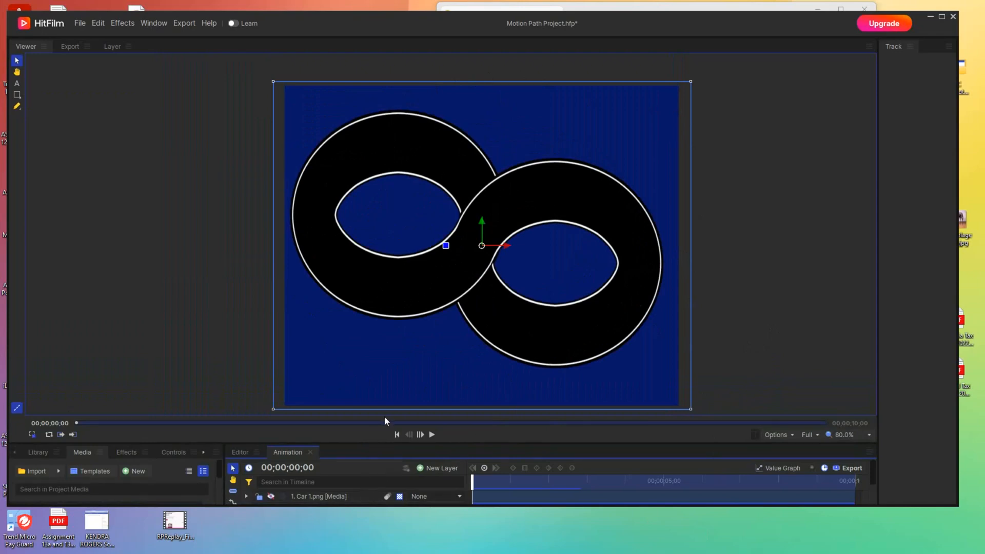
pyautogui.moveTo(388, 444); pyautogui.dragTo(391, 390)
pyautogui.click(313, 443)
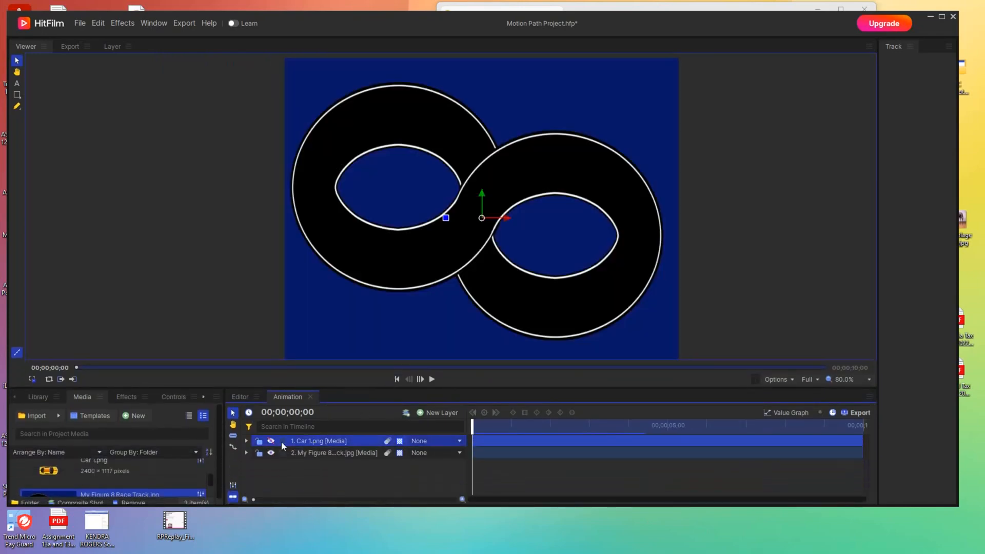
pyautogui.click(271, 441)
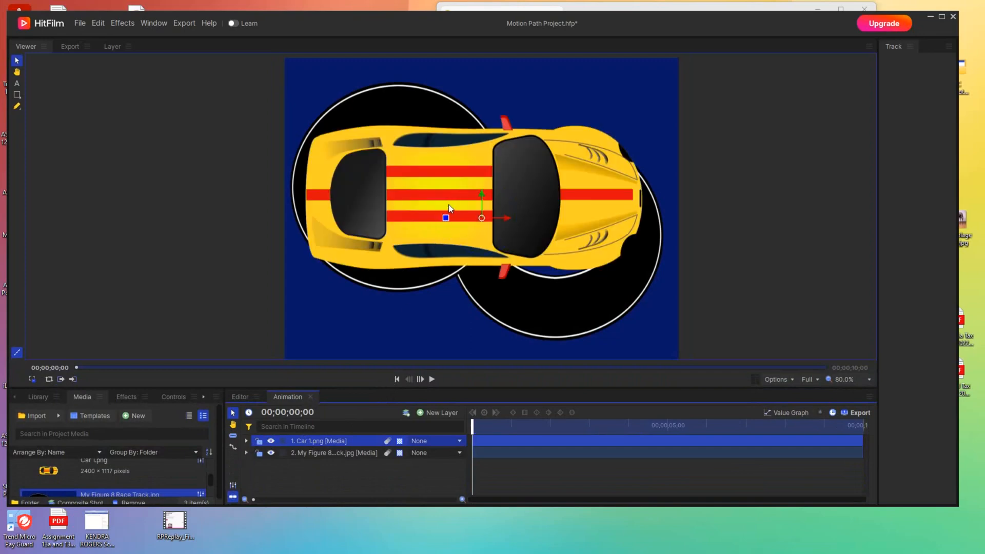
# - Scale the Car 1.png layer down uniformly to 11%
pyautogui.click(247, 441)
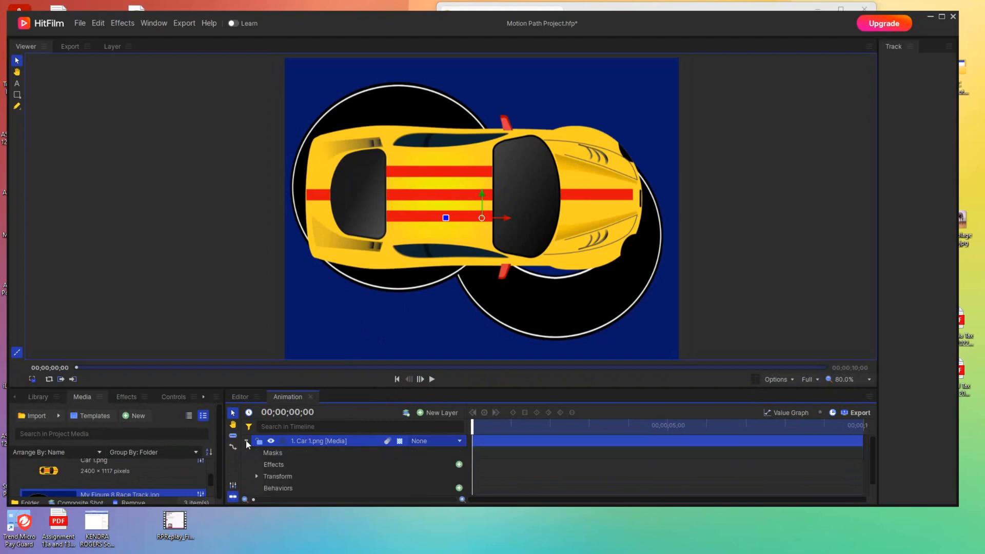
pyautogui.scroll(-1, 247, 441)
pyautogui.click(257, 466)
pyautogui.scroll(-3, 277, 467)
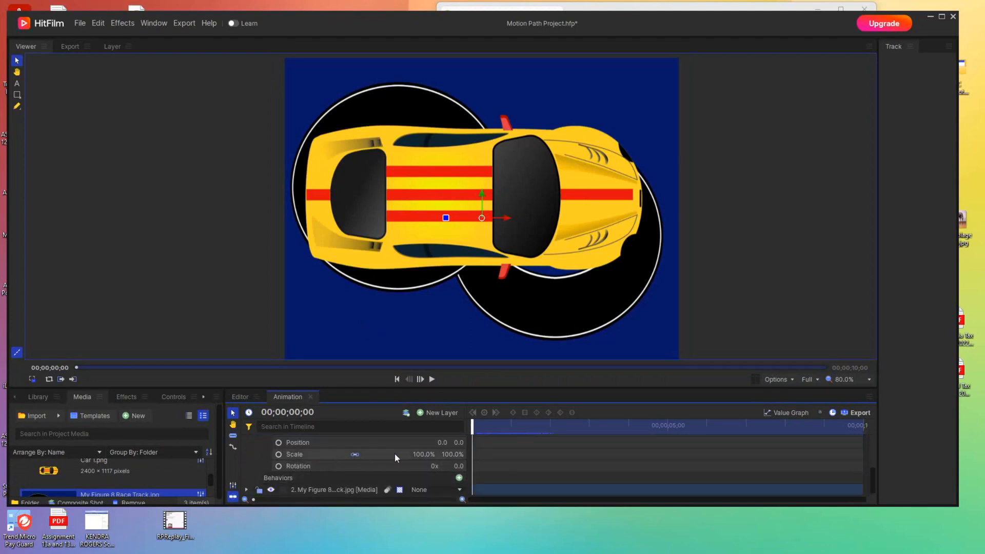
pyautogui.moveTo(435, 454); pyautogui.dragTo(435, 454)
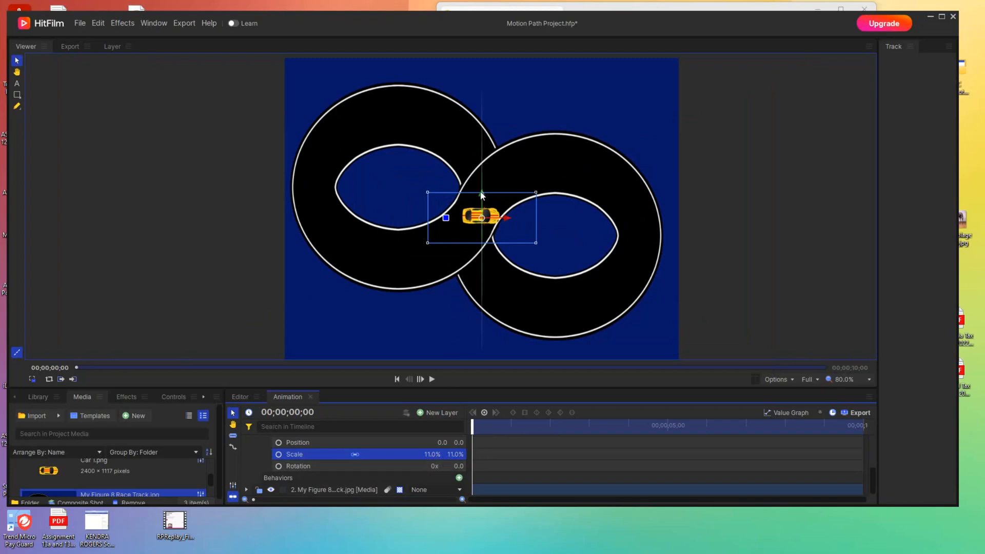
# - Move the car up to a Y position of about 27.5 and rotate it to about -51.6° along the track crossing
pyautogui.moveTo(481, 194); pyautogui.dragTo(475, 181)
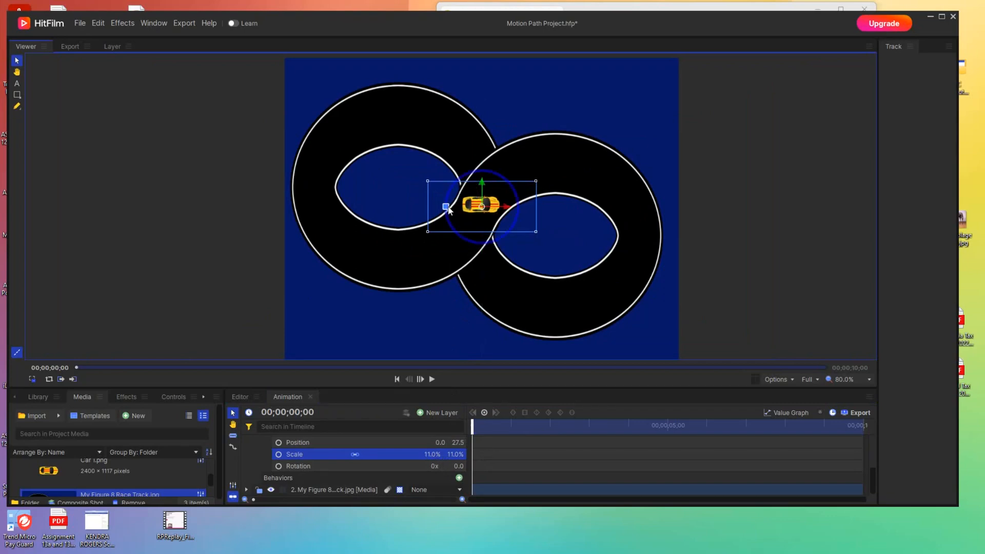
pyautogui.moveTo(446, 209); pyautogui.dragTo(455, 231)
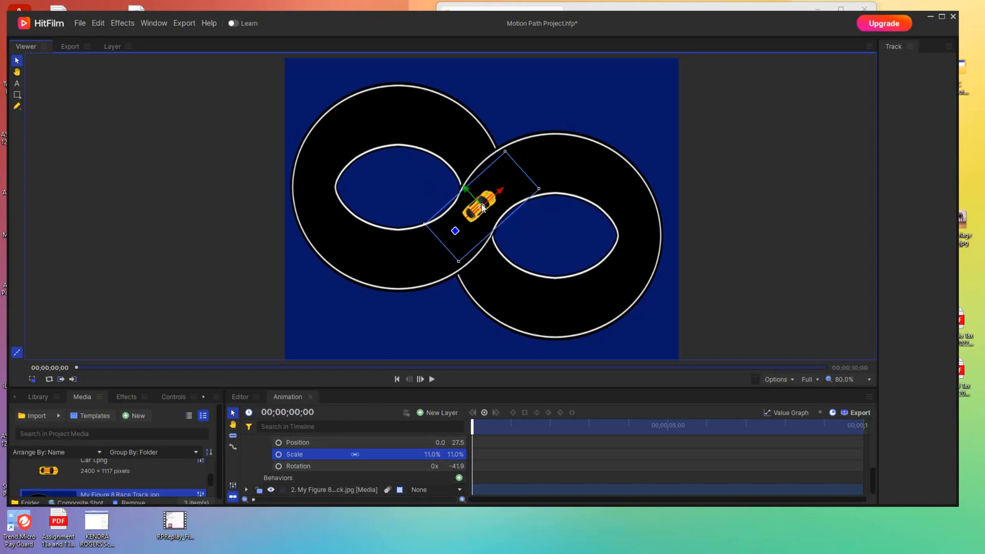
pyautogui.moveTo(457, 233)
pyautogui.mouseDown()
pyautogui.moveTo(446, 208)
pyautogui.moveTo(454, 247)
pyautogui.mouseUp()
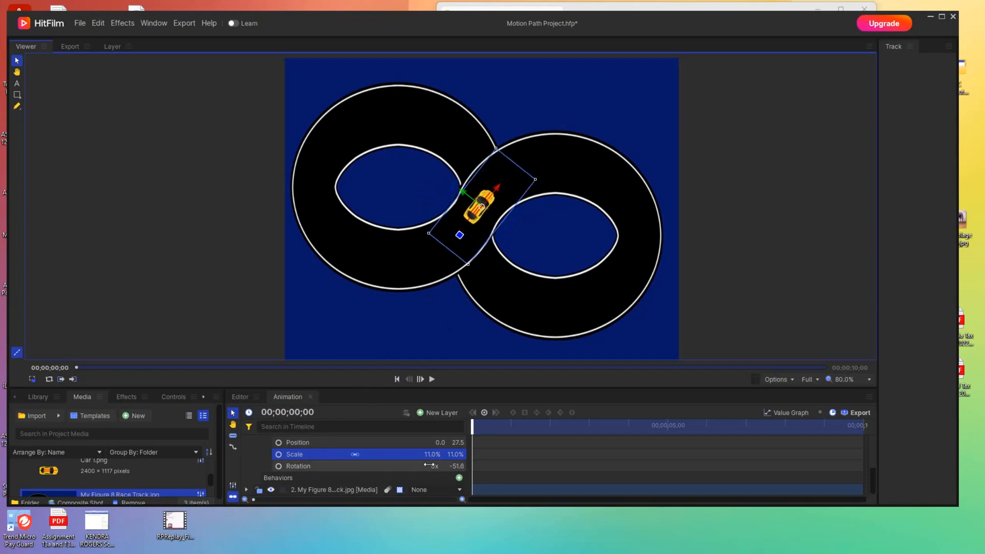
# - Set the car's anchor point X to 692 and adjust its rotation to follow the track at the crossing
pyautogui.scroll(3, 393, 445)
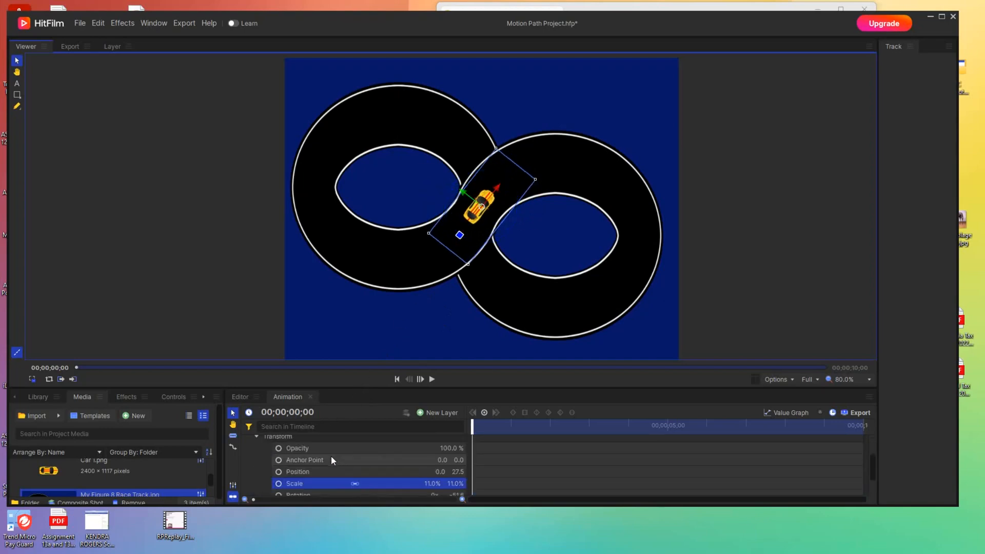
pyautogui.click(321, 455)
pyautogui.moveTo(451, 465); pyautogui.dragTo(472, 460)
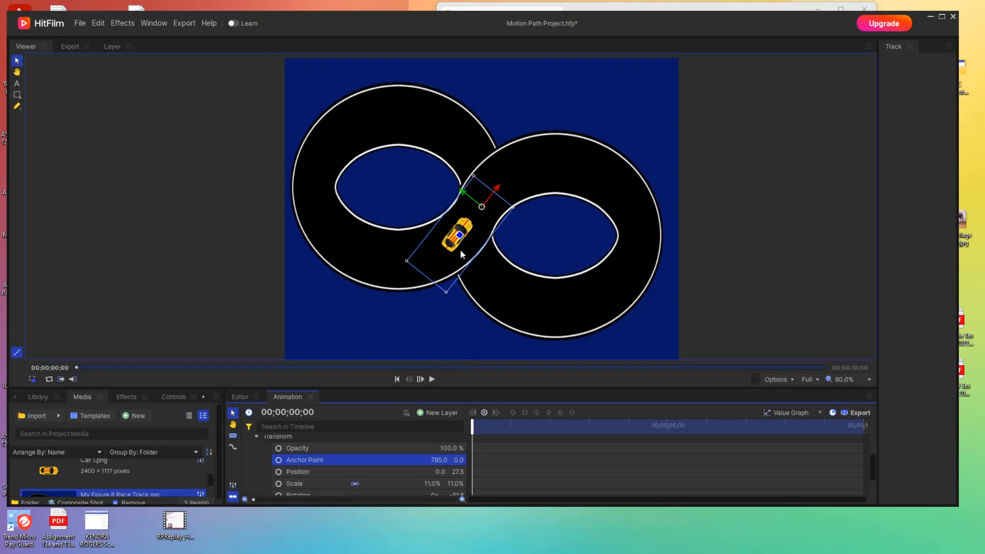
pyautogui.moveTo(461, 254); pyautogui.dragTo(435, 259)
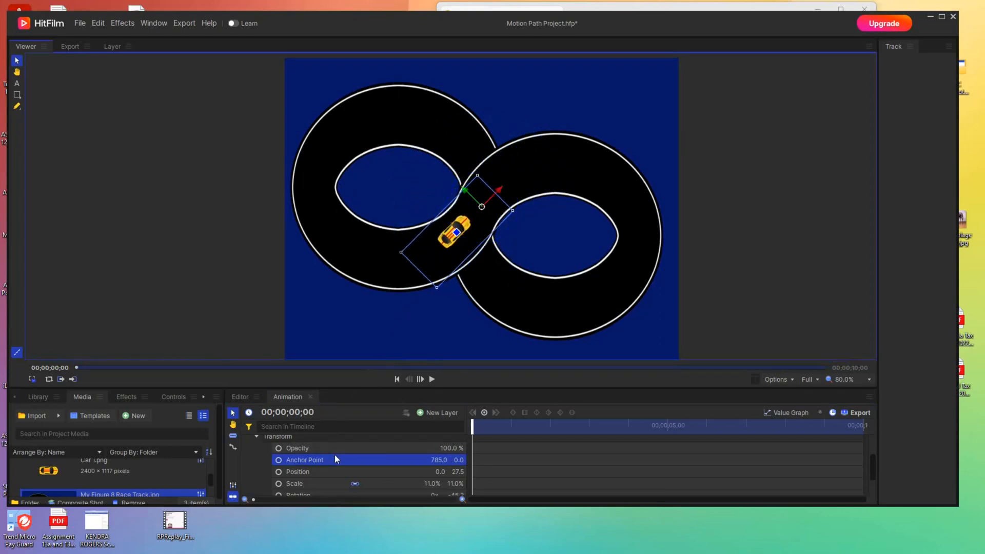
pyautogui.moveTo(439, 461); pyautogui.dragTo(401, 458)
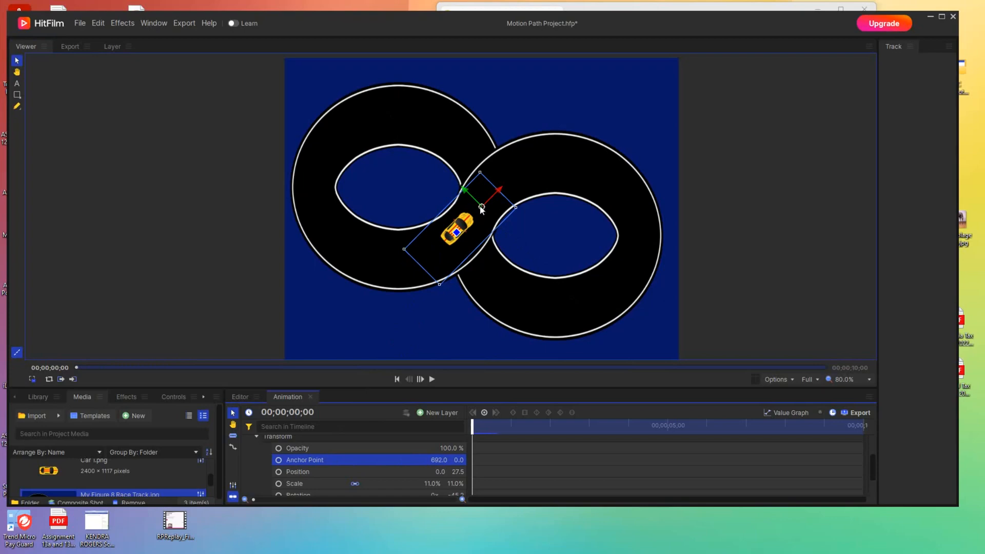
# - Set the car layer's anchor point to -95.0, 18.0 and rotate the car slightly to line up with the track
pyautogui.moveTo(439, 460); pyautogui.dragTo(461, 461)
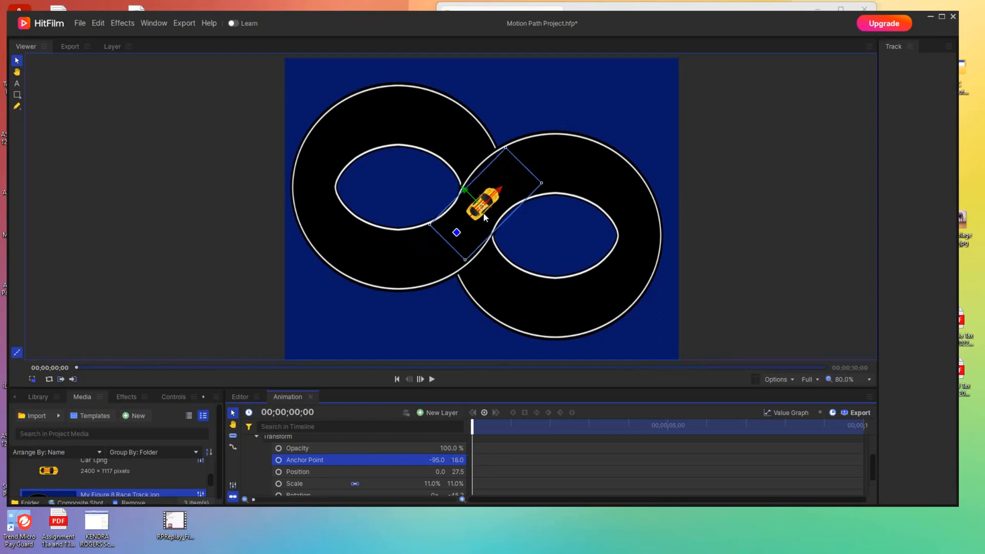
pyautogui.moveTo(459, 239); pyautogui.dragTo(467, 220)
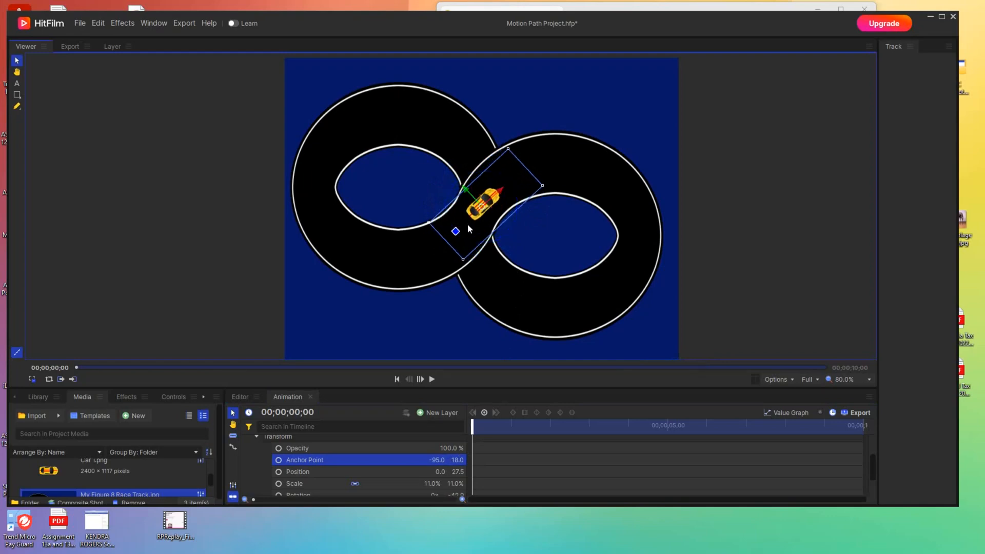
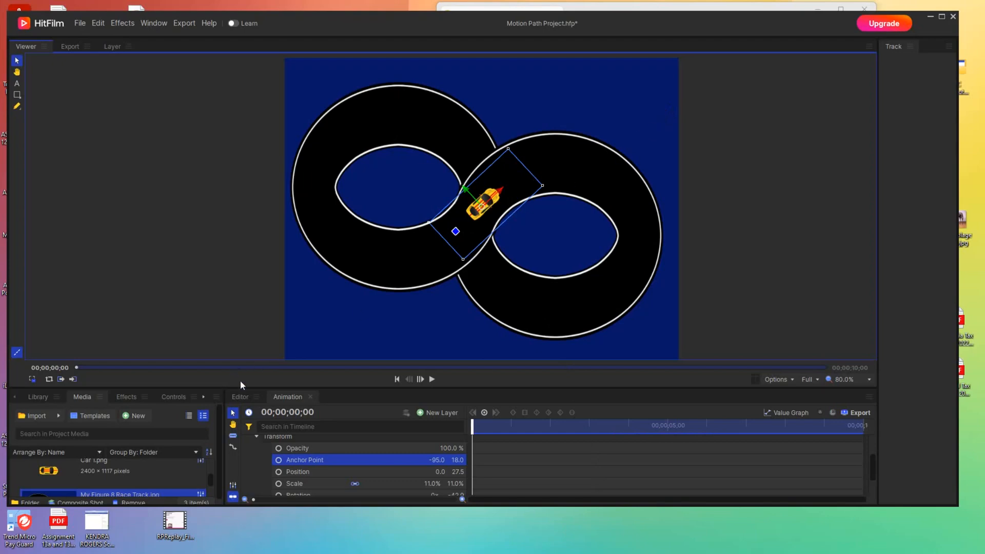
# - Collapse the Car 1.png layer's properties and hide the layer
pyautogui.click(257, 437)
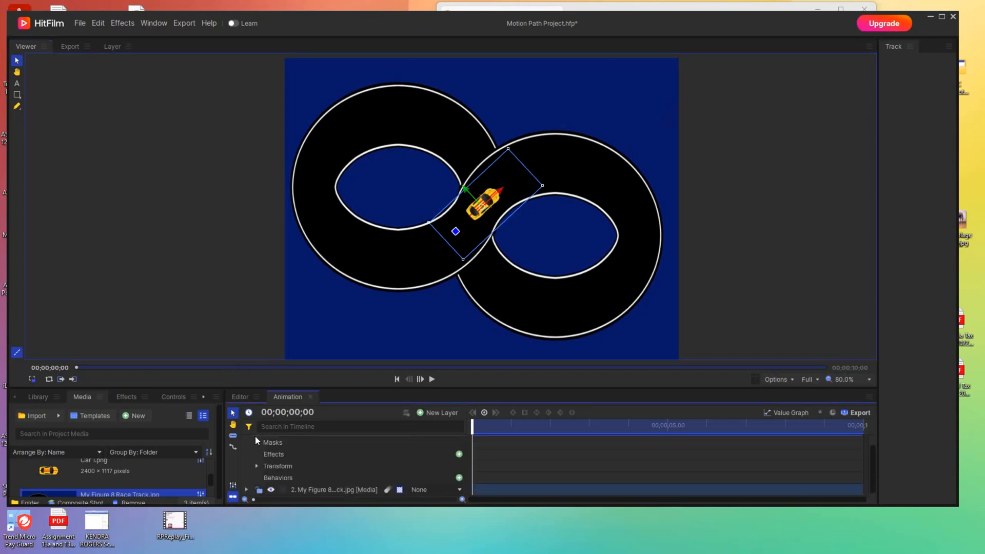
pyautogui.scroll(1, 319, 446)
pyautogui.click(247, 440)
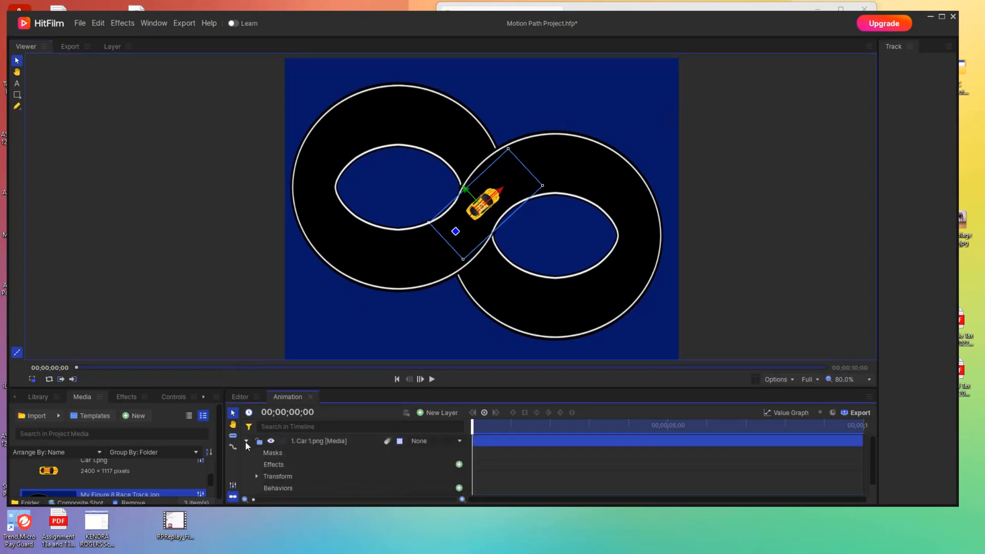
pyautogui.click(271, 441)
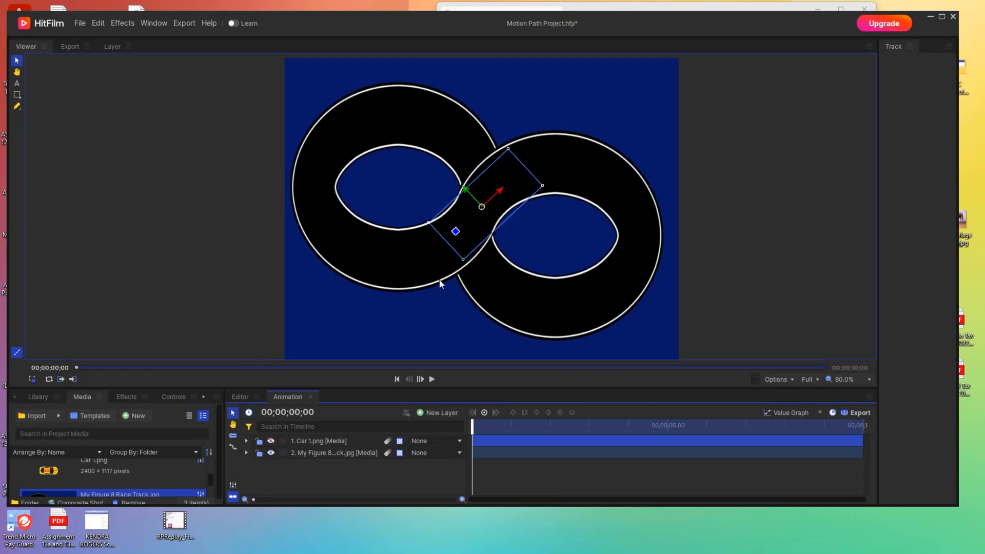
pyautogui.click(309, 442)
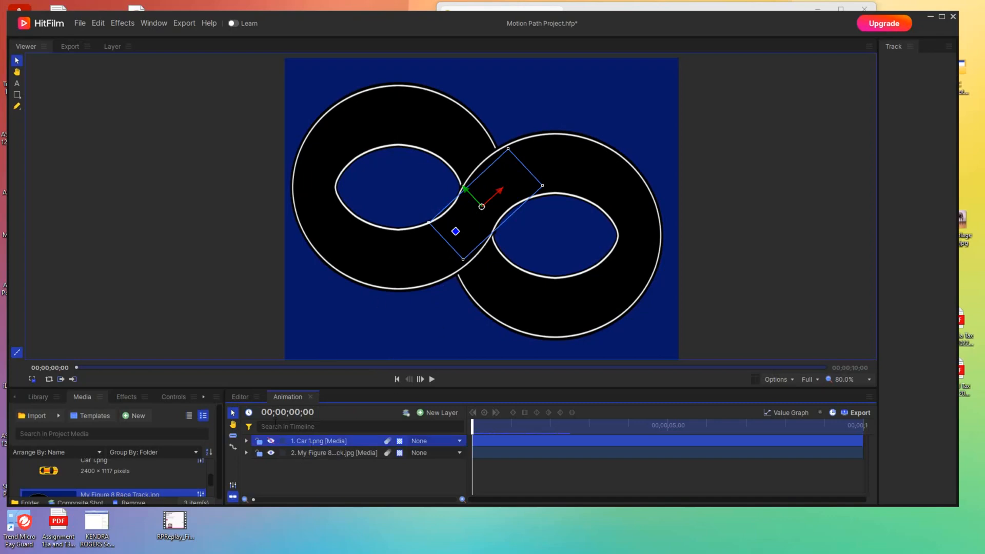
pyautogui.click(271, 442)
pyautogui.click(271, 442)
# - Add a point layer and move the point up close to the hidden car's anchor point
pyautogui.click(437, 413)
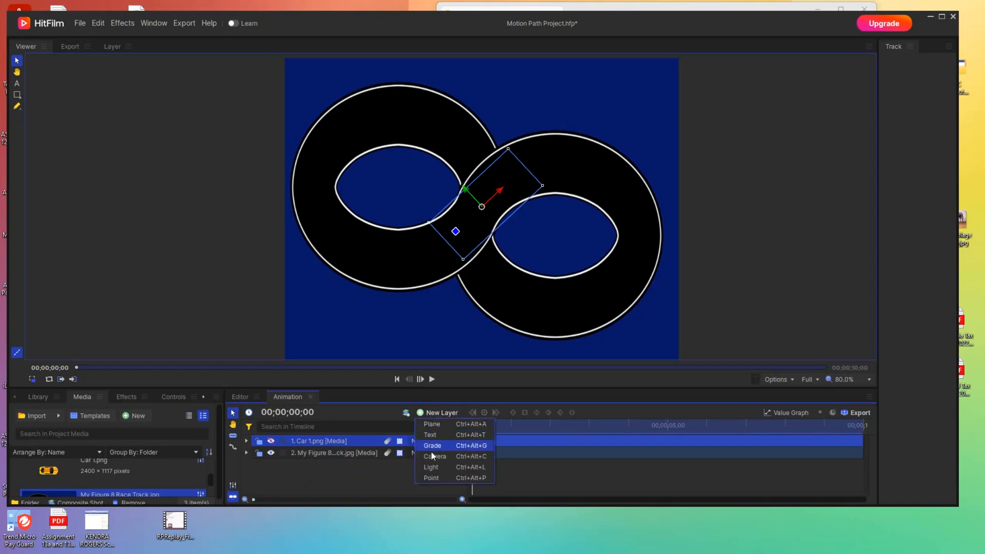
pyautogui.click(427, 478)
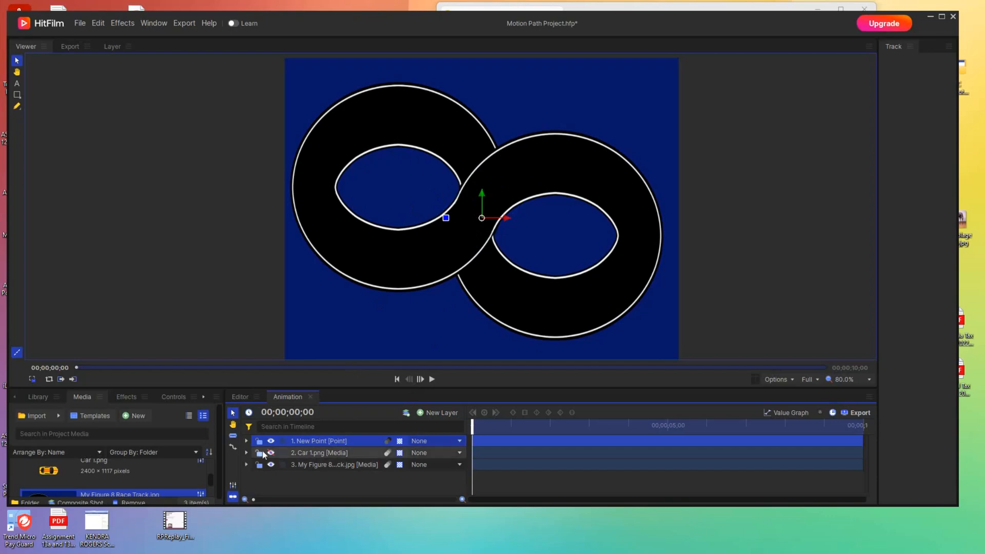
pyautogui.click(297, 452)
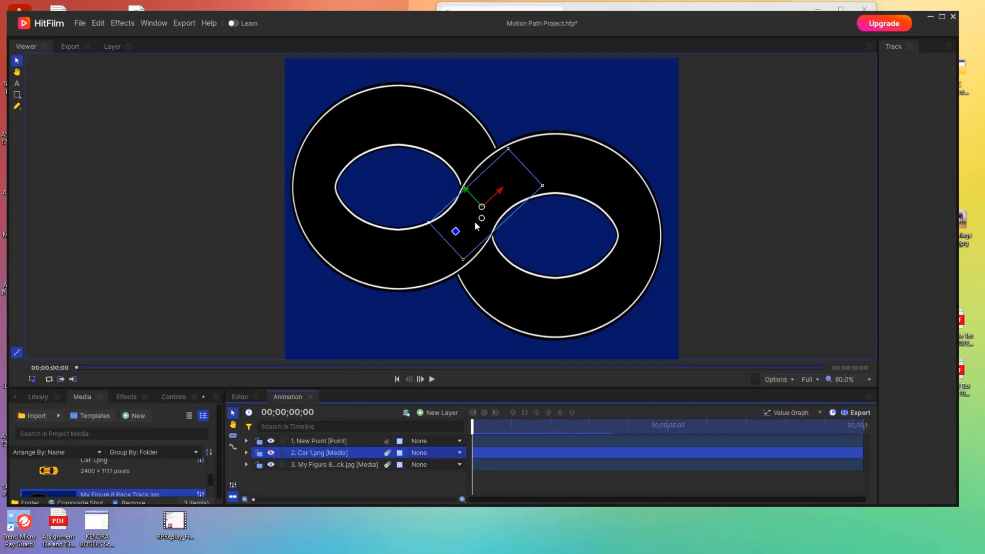
pyautogui.click(337, 441)
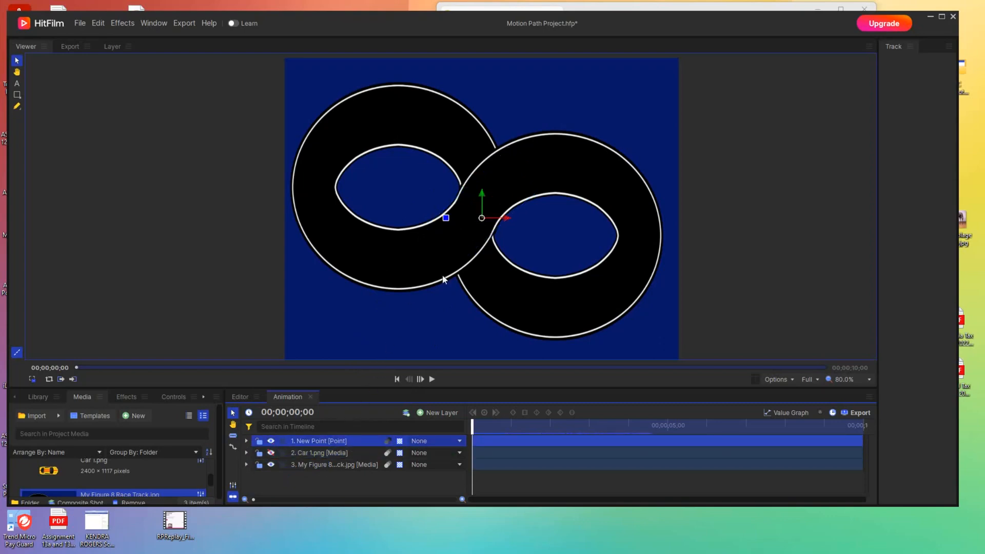
pyautogui.moveTo(481, 217); pyautogui.dragTo(482, 214)
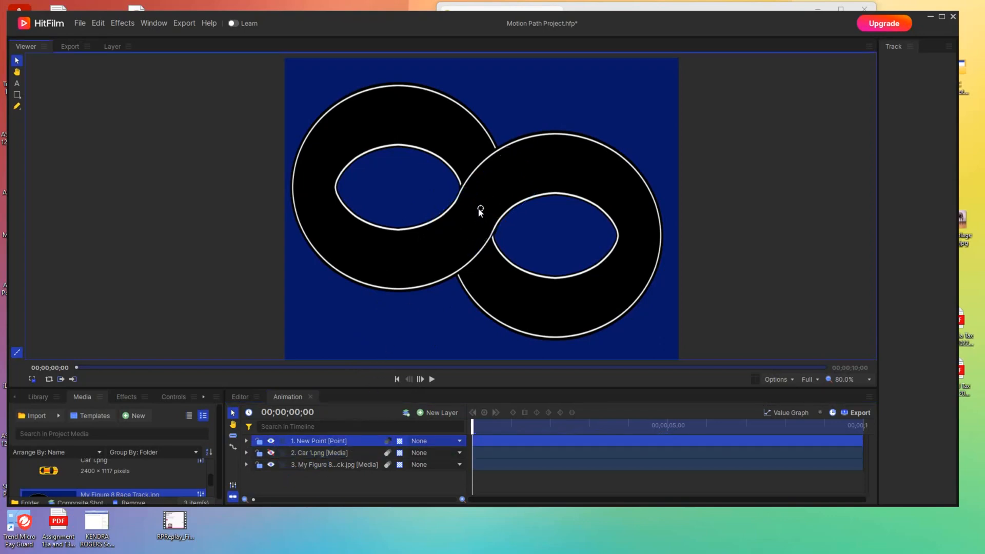
# - Fine-tune the point's position to match the car's anchor point, briefly showing the car to check the alignment
pyautogui.click(307, 452)
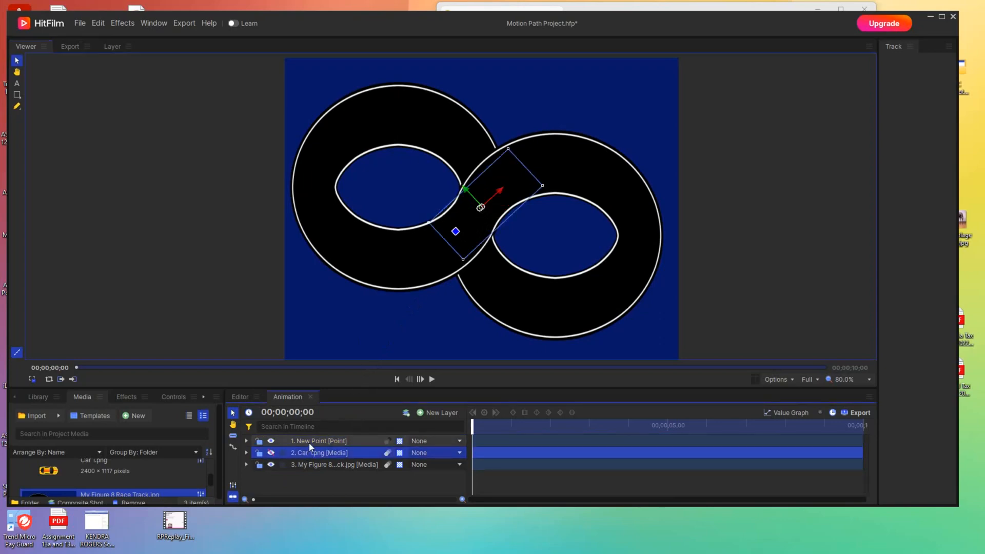
pyautogui.click(309, 441)
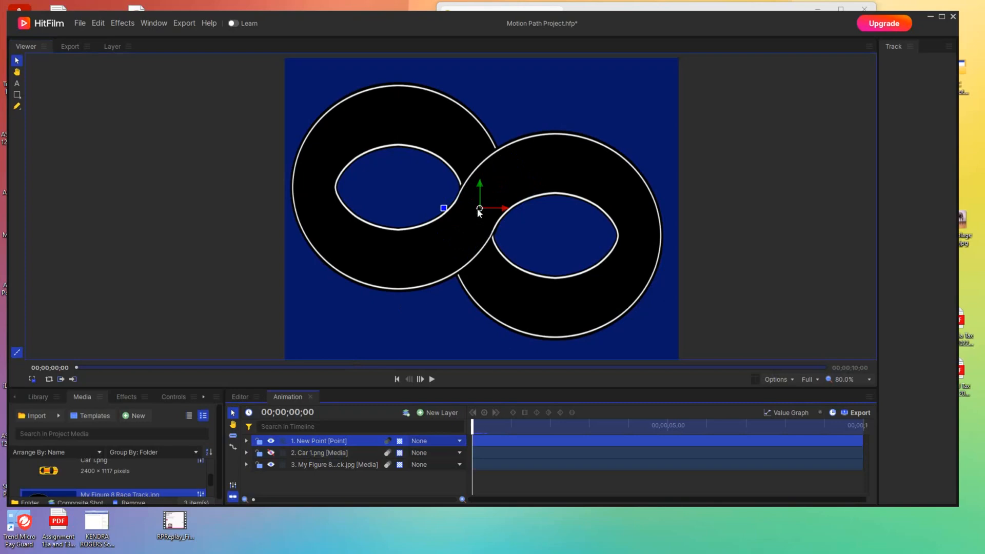
pyautogui.moveTo(478, 210); pyautogui.dragTo(481, 205)
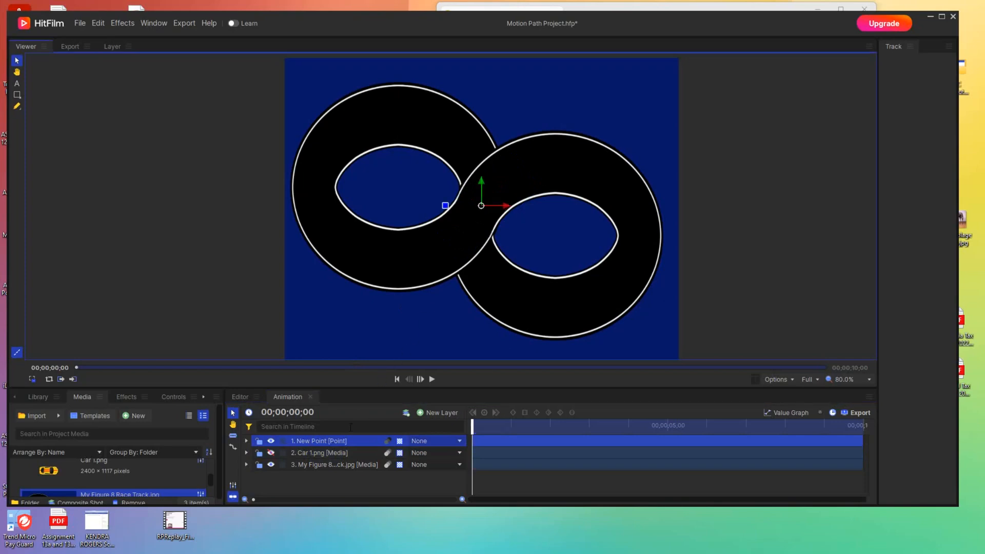
pyautogui.click(271, 454)
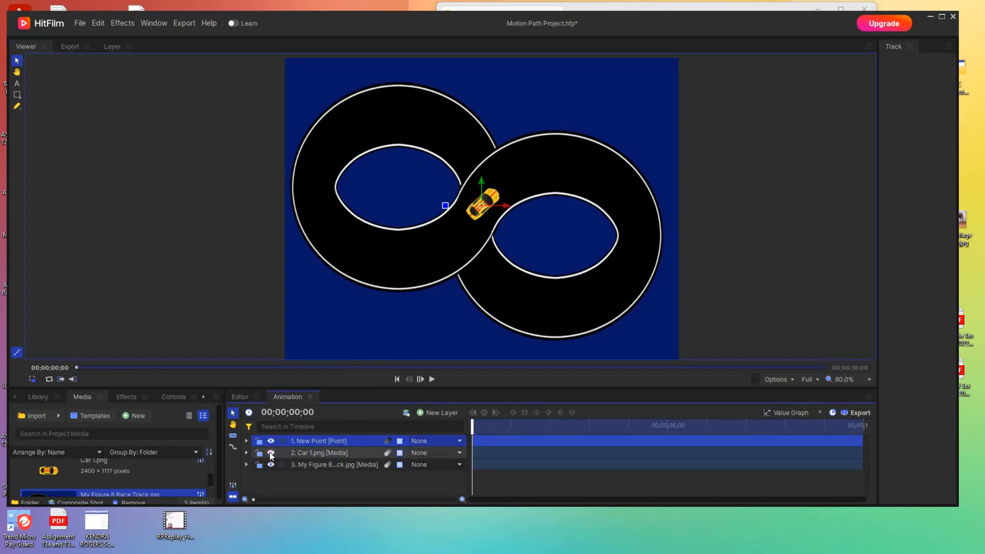
pyautogui.click(271, 454)
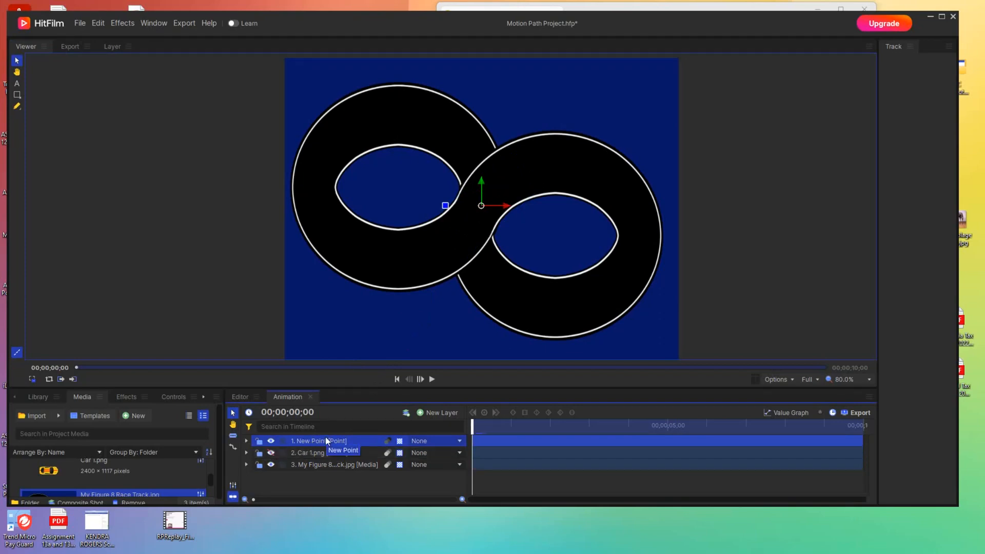
# - Expand the New Point layer's transform properties and enable Position keyframing at 00;00;00;00
pyautogui.click(247, 441)
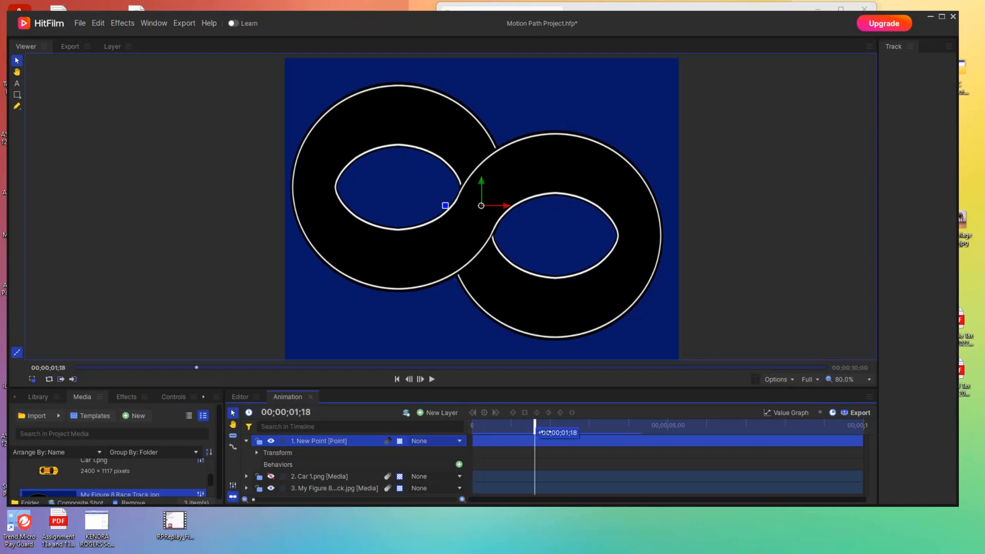
pyautogui.click(256, 453)
pyautogui.scroll(-1, 258, 456)
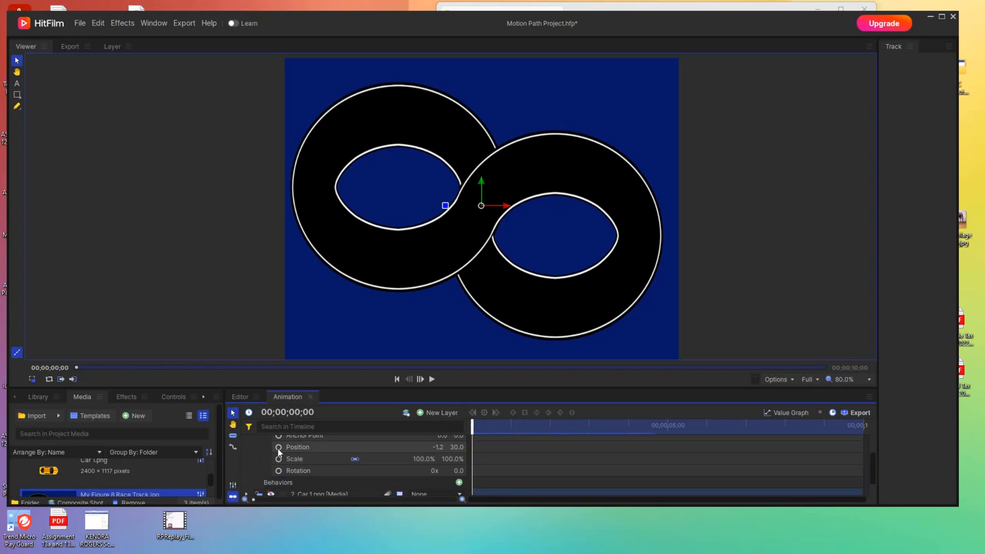
pyautogui.click(278, 448)
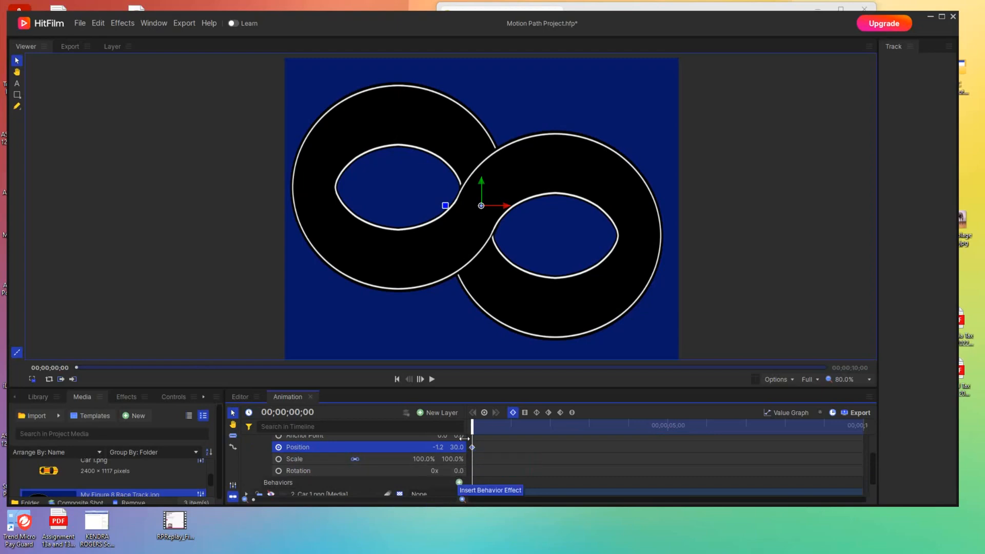
# - Keyframe the point along the right loop's upper track at about 155.0, 146.2 at 1;01 and 357.5, 62.5 at 2;01
pyautogui.moveTo(472, 424); pyautogui.dragTo(512, 424)
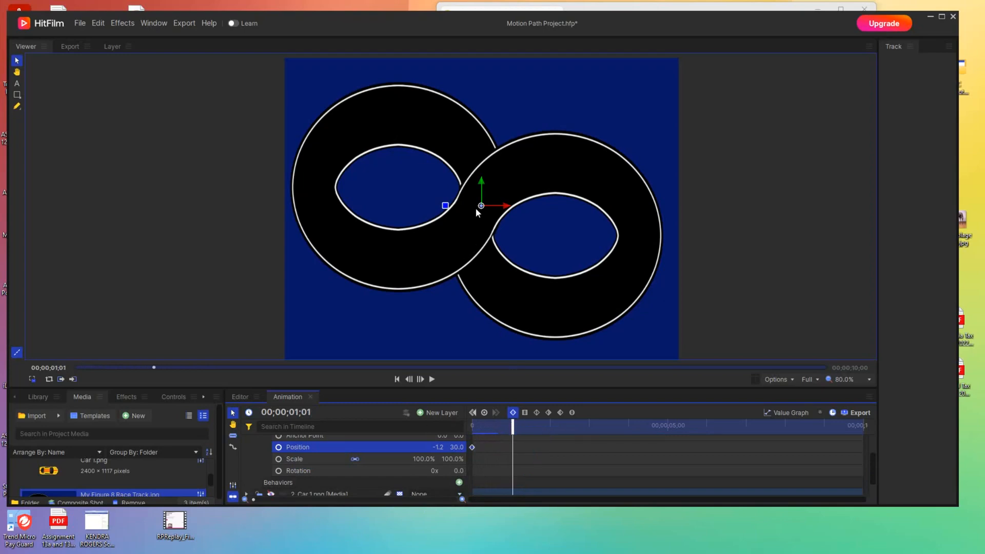
pyautogui.moveTo(480, 205); pyautogui.dragTo(545, 158)
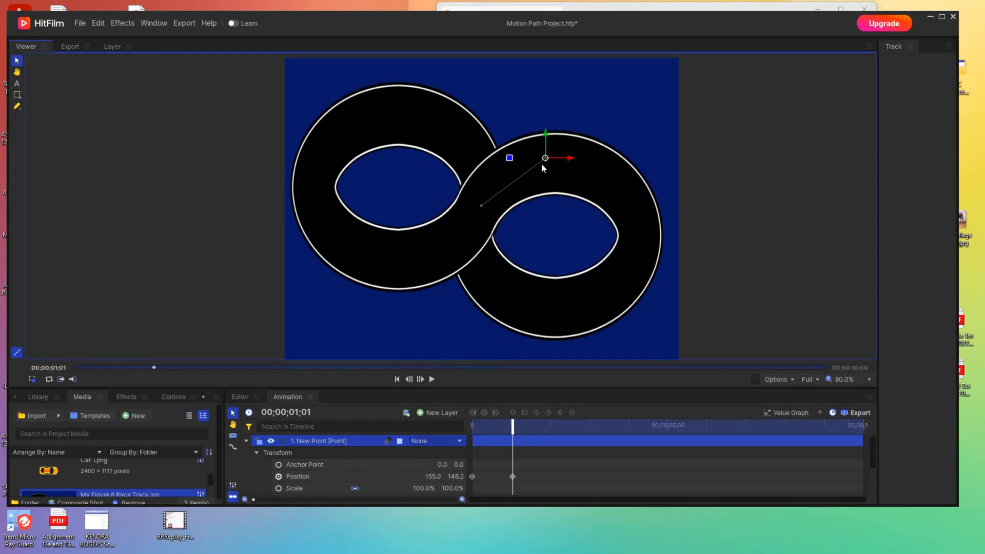
pyautogui.moveTo(510, 424); pyautogui.dragTo(552, 422)
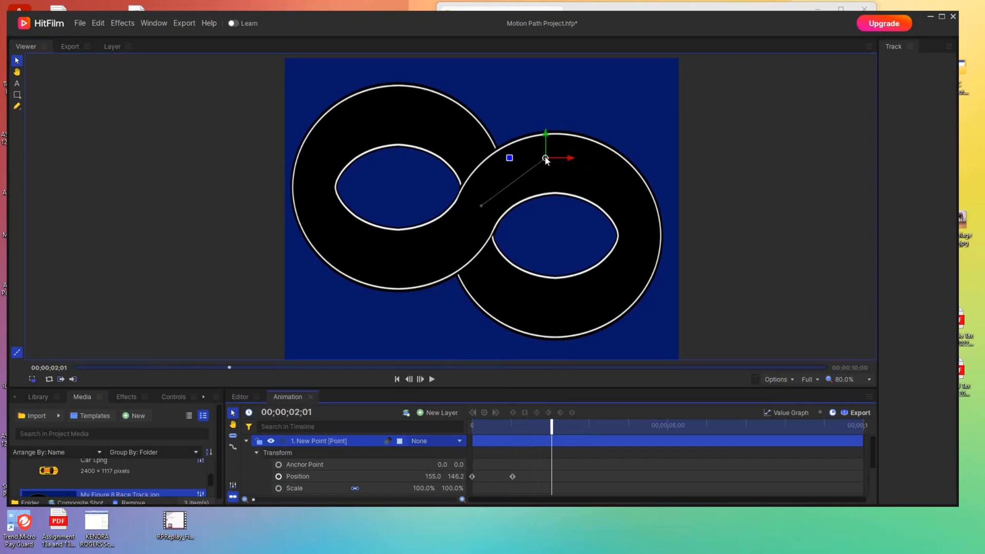
pyautogui.moveTo(545, 159); pyautogui.dragTo(628, 192)
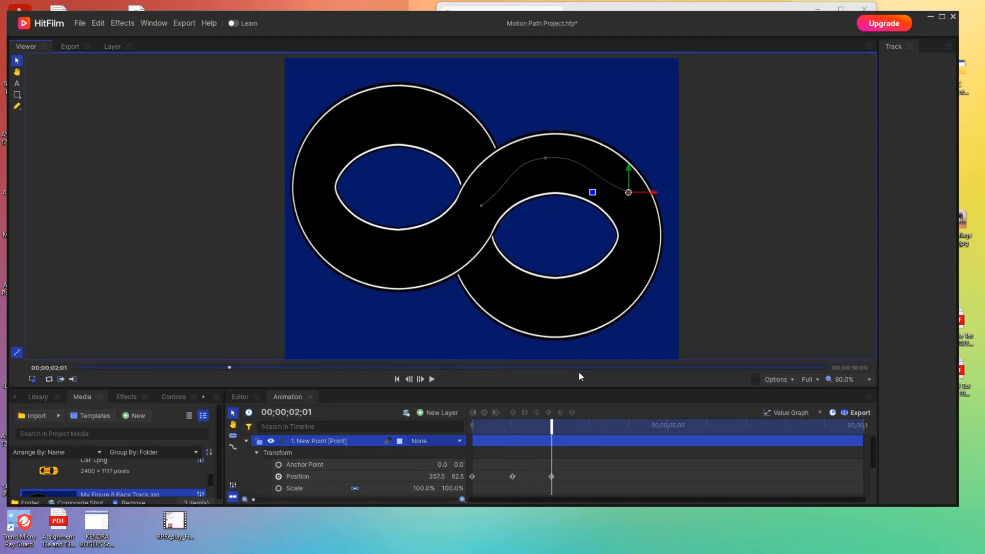
# - Keyframe the point around the right loop's lower track at about 377.5, -133.7 at 2;29 and 192.5, -232.5 at 3;29
pyautogui.moveTo(552, 426); pyautogui.dragTo(589, 427)
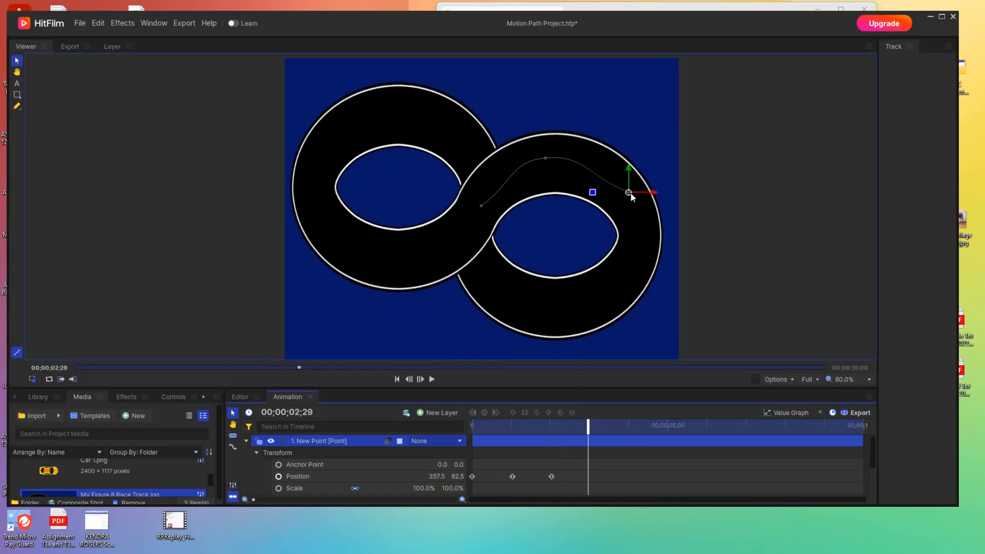
pyautogui.moveTo(631, 196); pyautogui.dragTo(639, 277)
pyautogui.moveTo(588, 426); pyautogui.dragTo(633, 427)
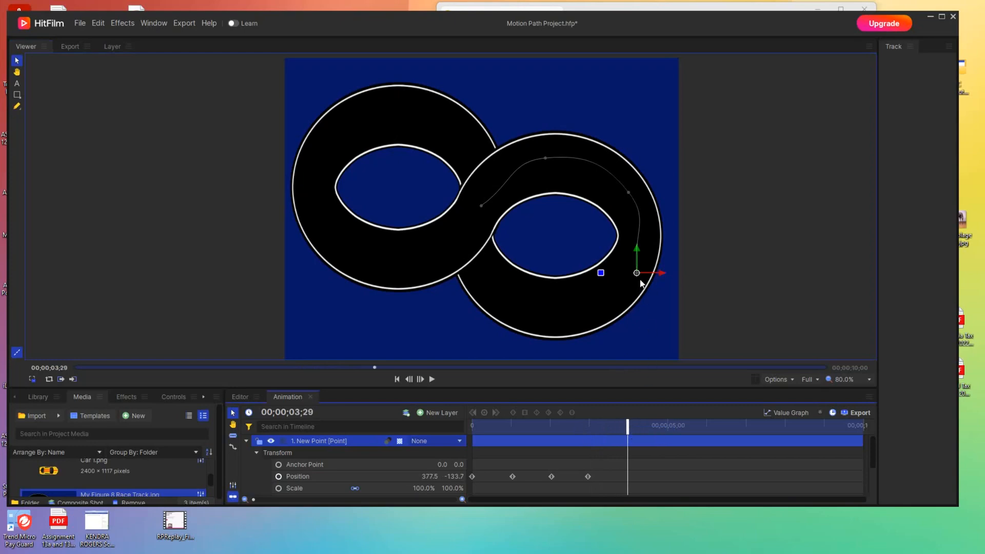
pyautogui.moveTo(638, 274); pyautogui.dragTo(561, 318)
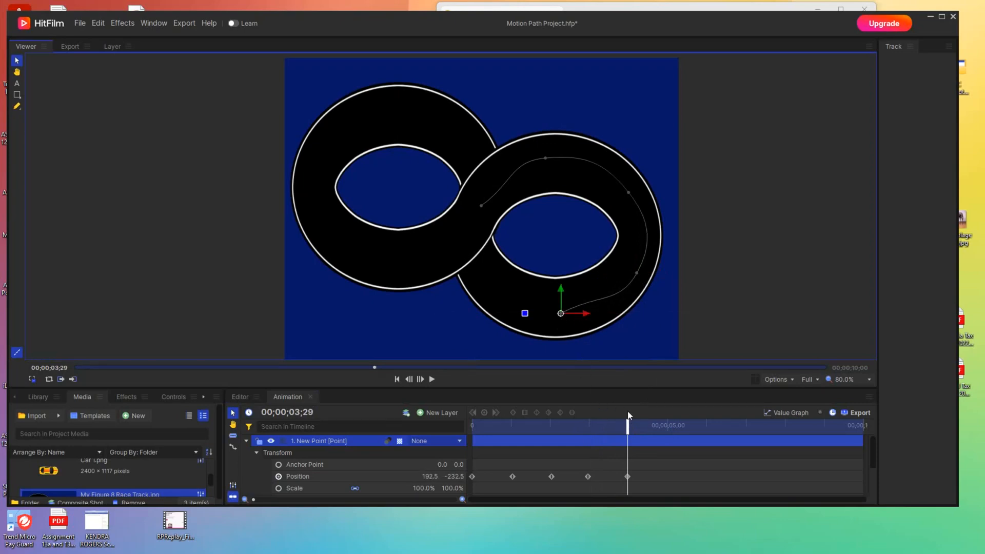
# - Add four Position keyframes taking the point up through the crossing and over the left loop, ending at about -360.0, 197.5 at 6;23
pyautogui.moveTo(627, 425); pyautogui.dragTo(657, 428)
pyautogui.moveTo(562, 317); pyautogui.dragTo(480, 274)
pyautogui.moveTo(648, 424); pyautogui.dragTo(672, 425)
pyautogui.moveTo(481, 276); pyautogui.dragTo(478, 171)
pyautogui.moveTo(672, 425); pyautogui.dragTo(707, 425)
pyautogui.moveTo(478, 171); pyautogui.dragTo(411, 108)
pyautogui.moveTo(702, 425); pyautogui.dragTo(734, 426)
pyautogui.moveTo(410, 110); pyautogui.dragTo(334, 137)
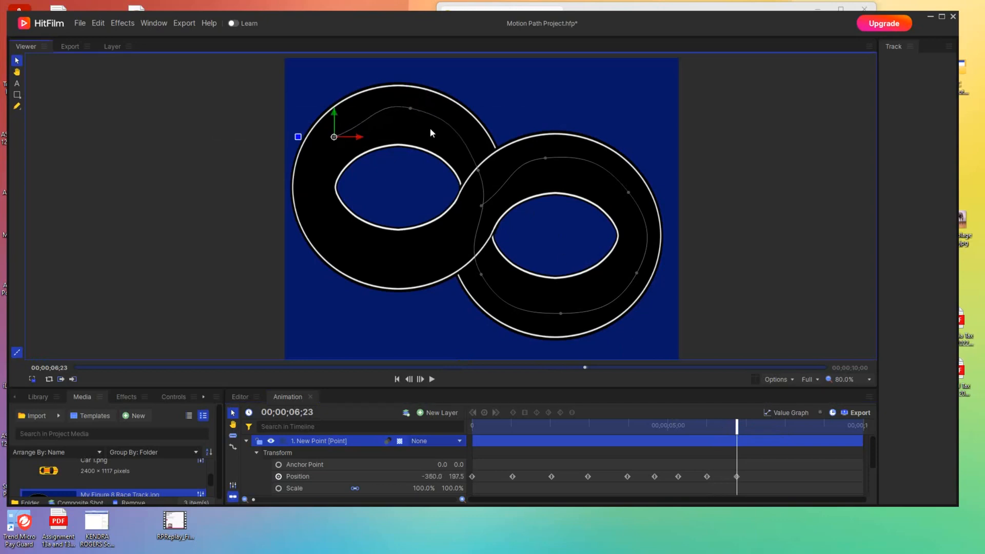
# - Close the point's path with keyframes at about -403.7, 0.0 at 7;20, -245.0, -108.7 at 8;15, and -2.5, 28.7 at 9;29
pyautogui.moveTo(729, 428); pyautogui.dragTo(769, 426)
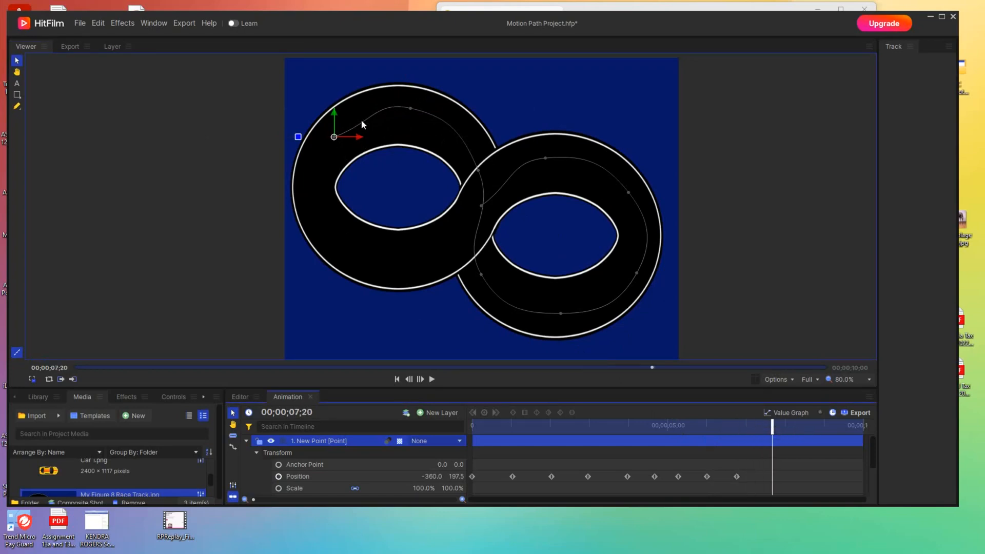
pyautogui.moveTo(334, 138); pyautogui.dragTo(316, 218)
pyautogui.moveTo(772, 425); pyautogui.dragTo(805, 426)
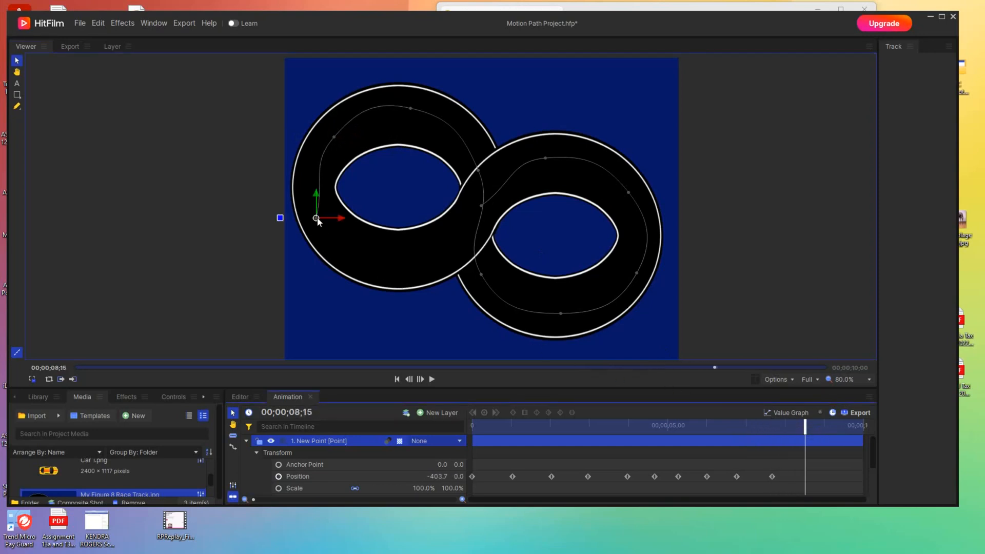
pyautogui.moveTo(317, 219); pyautogui.dragTo(381, 263)
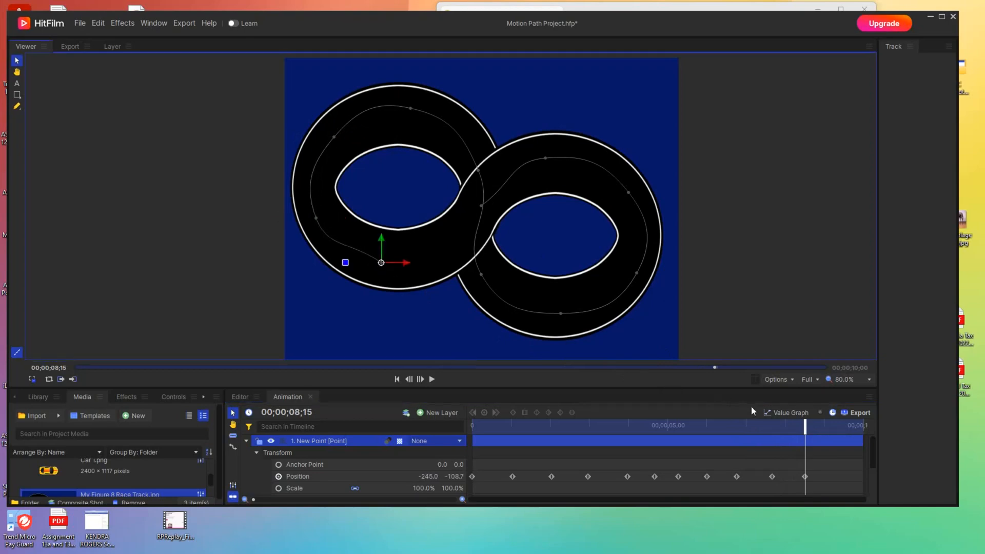
pyautogui.moveTo(805, 425); pyautogui.dragTo(862, 425)
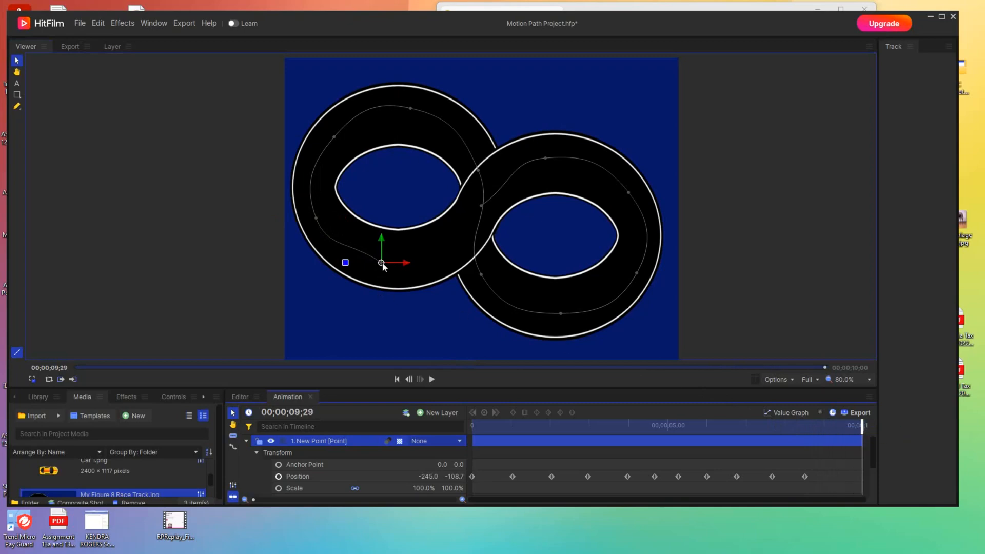
pyautogui.moveTo(382, 264); pyautogui.dragTo(481, 206)
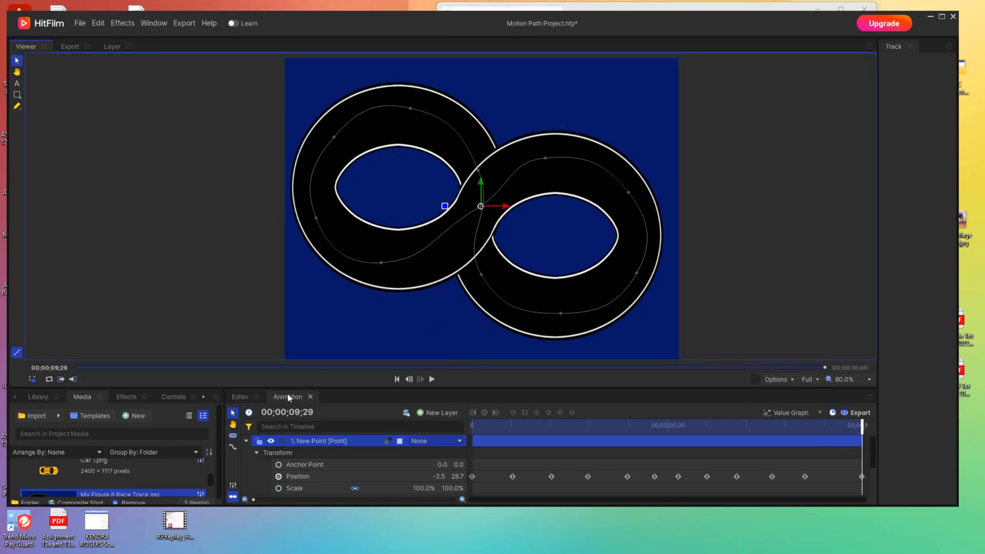
# - Play the point's animation from the start of the timeline
pyautogui.press('Home')
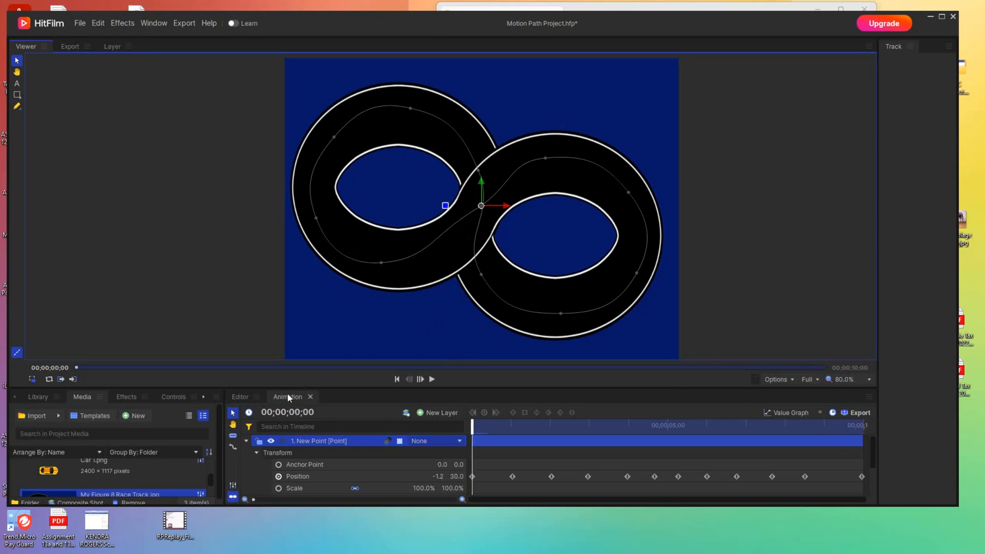
pyautogui.press('space')
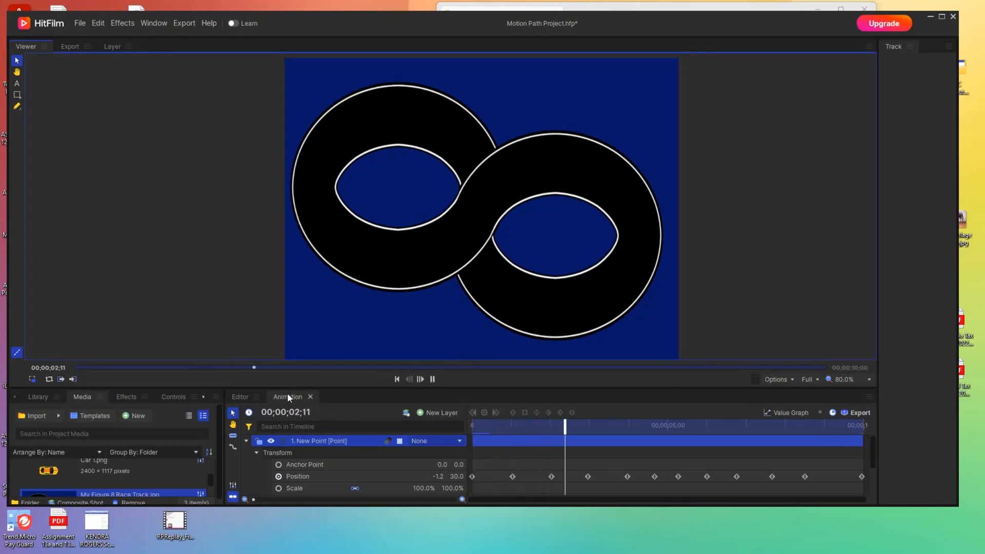
# - Continue playing the point's animation in short stretches around the right loop and up to the crossing
pyautogui.press('space')
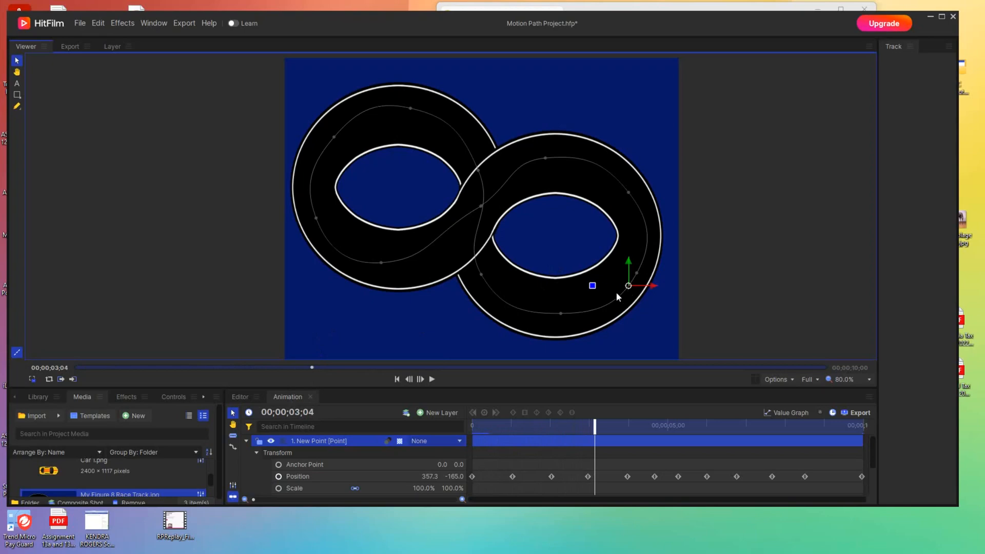
pyautogui.press('space')
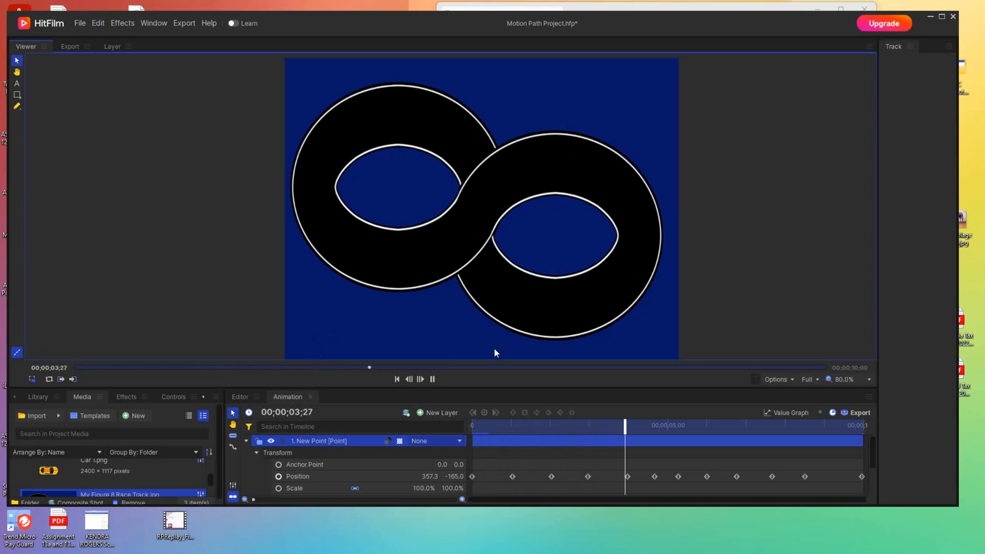
pyautogui.press('space')
# - Display the Position path's curve handles and adjust those on the right loop so the path follows the middle of the track
pyautogui.click(288, 478)
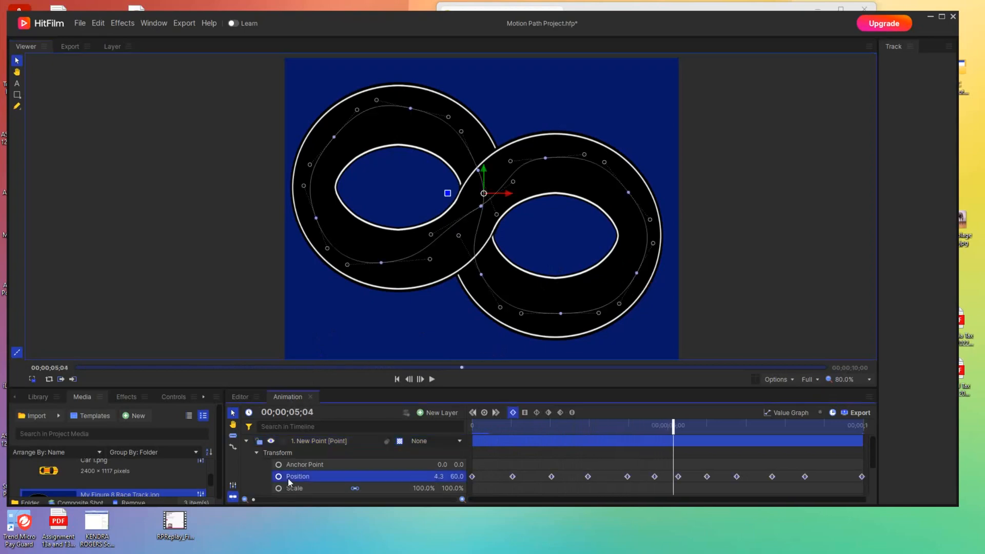
pyautogui.press('space')
pyautogui.press('space')
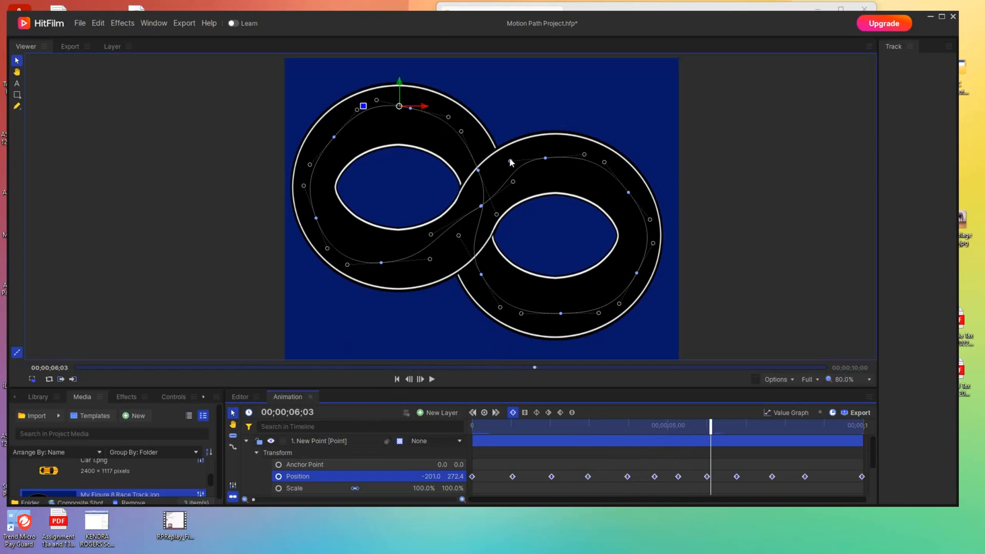
pyautogui.moveTo(510, 161)
pyautogui.mouseDown()
pyautogui.moveTo(515, 149)
pyautogui.moveTo(519, 173)
pyautogui.moveTo(518, 164)
pyautogui.mouseUp()
pyautogui.moveTo(585, 156); pyautogui.dragTo(582, 155)
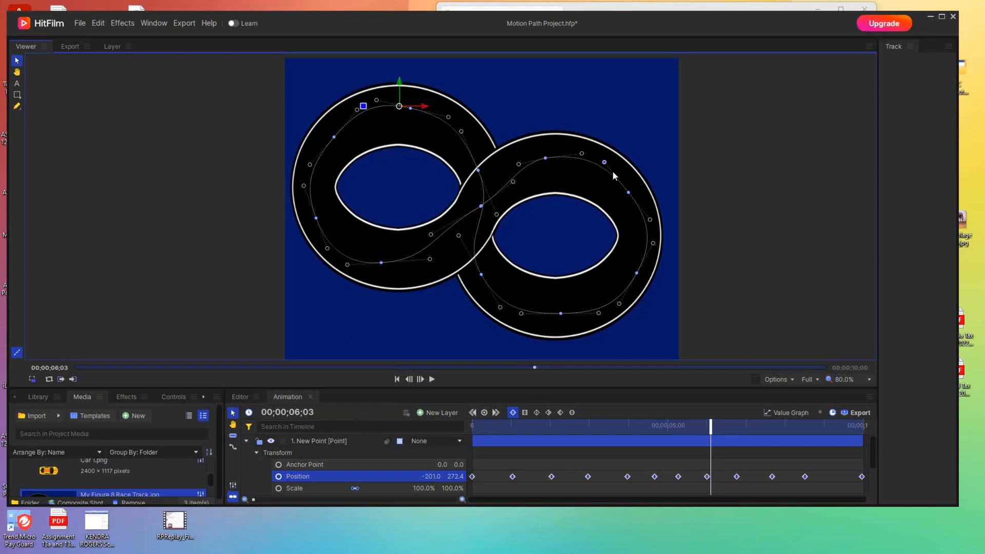
pyautogui.moveTo(650, 219); pyautogui.dragTo(640, 209)
pyautogui.moveTo(604, 163); pyautogui.dragTo(570, 157)
pyautogui.moveTo(620, 310); pyautogui.dragTo(582, 319)
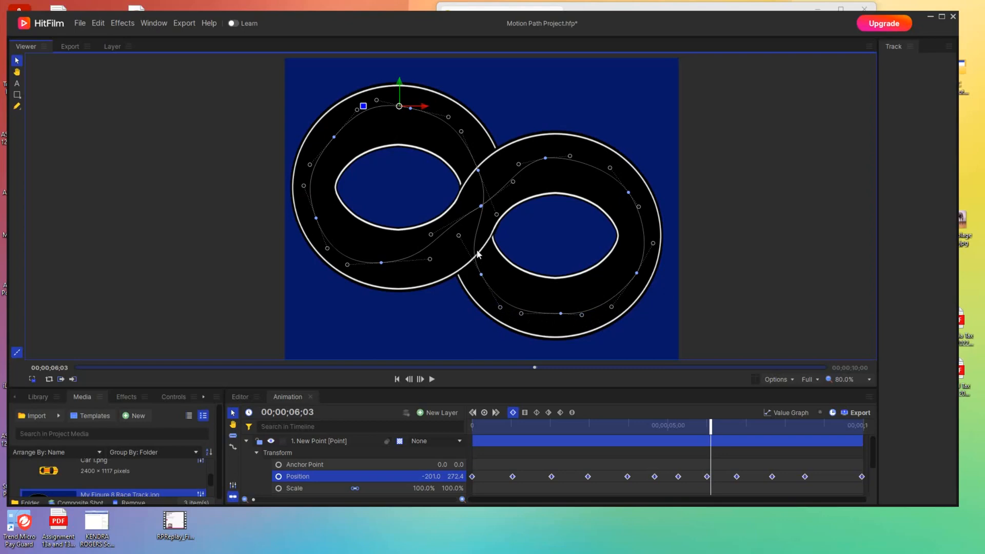
# - Reshape the path's curves through the track crossing with the handles around it, smoothing both passes
pyautogui.moveTo(496, 215); pyautogui.dragTo(481, 219)
pyautogui.moveTo(513, 181)
pyautogui.mouseDown()
pyautogui.moveTo(515, 190)
pyautogui.moveTo(510, 177)
pyautogui.mouseUp()
pyautogui.moveTo(431, 236)
pyautogui.mouseDown()
pyautogui.moveTo(429, 226)
pyautogui.moveTo(438, 247)
pyautogui.mouseUp()
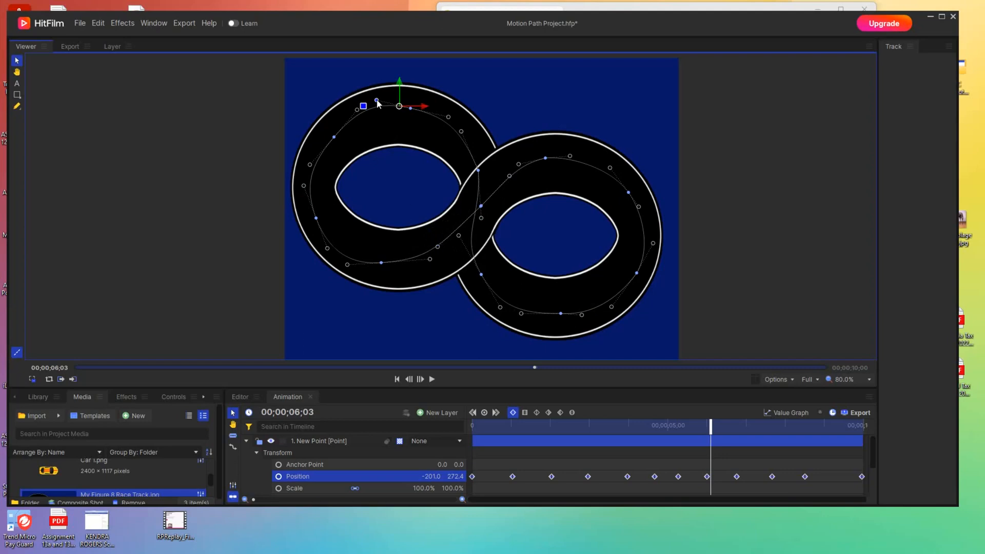
# - Adjust the curve handles around the left loop to smooth the path, undoing any accidental move of the point itself
pyautogui.moveTo(377, 100); pyautogui.dragTo(376, 105)
pyautogui.moveTo(308, 164)
pyautogui.mouseDown()
pyautogui.moveTo(300, 159)
pyautogui.moveTo(314, 164)
pyautogui.mouseUp()
pyautogui.click(378, 105)
pyautogui.moveTo(400, 109); pyautogui.dragTo(396, 112)
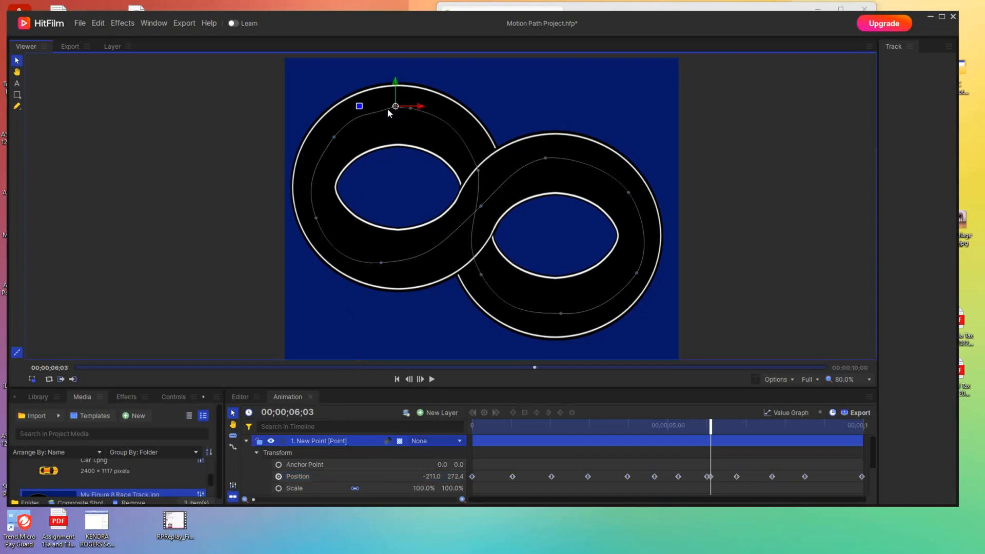
pyautogui.hotkey('ctrl', 'z')
pyautogui.click(316, 220)
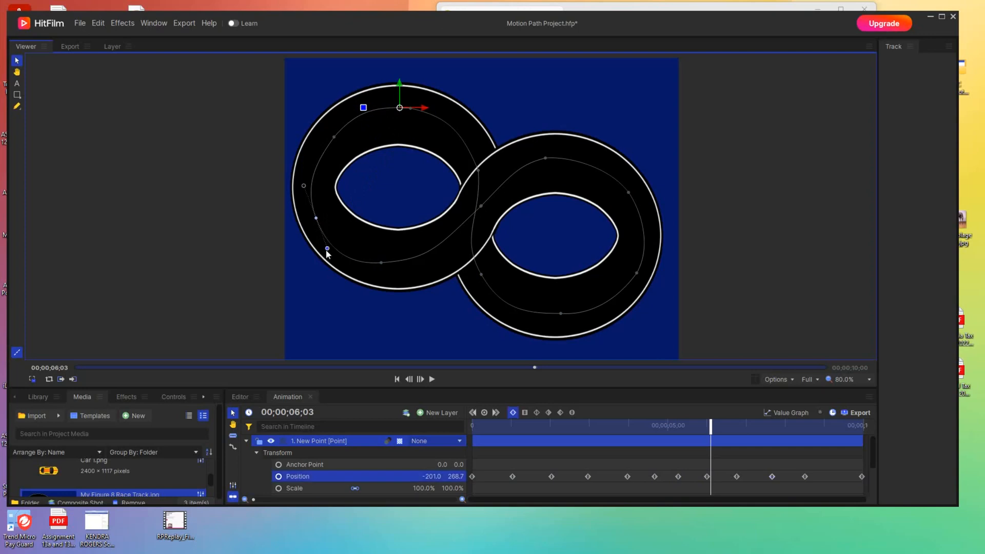
pyautogui.moveTo(326, 248)
pyautogui.mouseDown()
pyautogui.moveTo(319, 245)
pyautogui.moveTo(333, 250)
pyautogui.mouseUp()
pyautogui.moveTo(303, 186); pyautogui.dragTo(307, 181)
# - Return to the timeline start, collapse the point layer, make the Car 1.png layer visible and parent it to New Point
pyautogui.moveTo(716, 432); pyautogui.dragTo(451, 436)
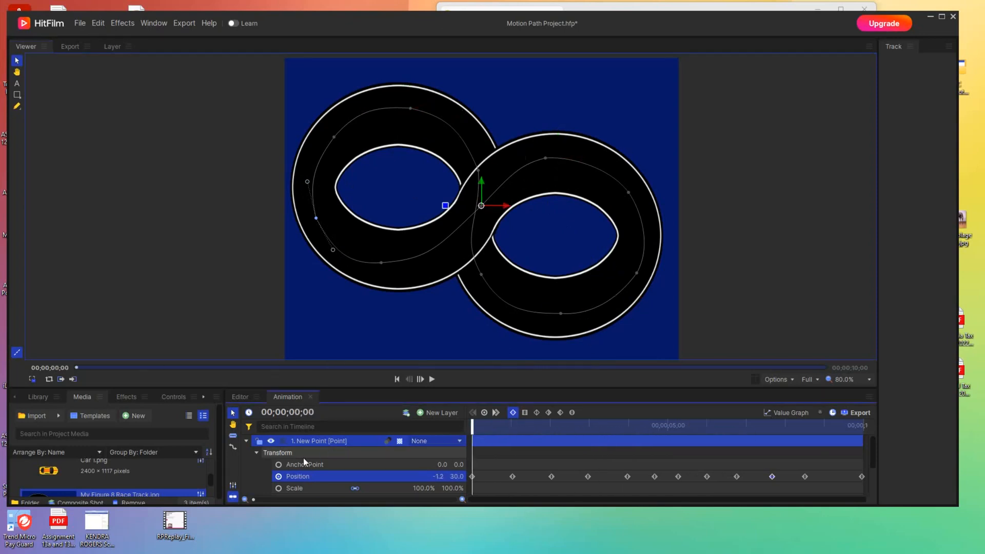
pyautogui.click(246, 441)
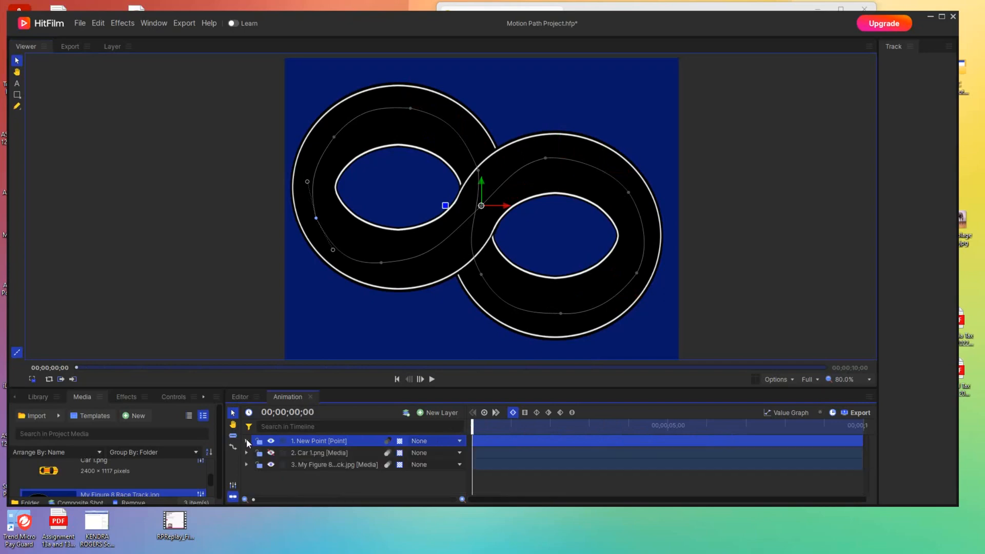
pyautogui.click(308, 452)
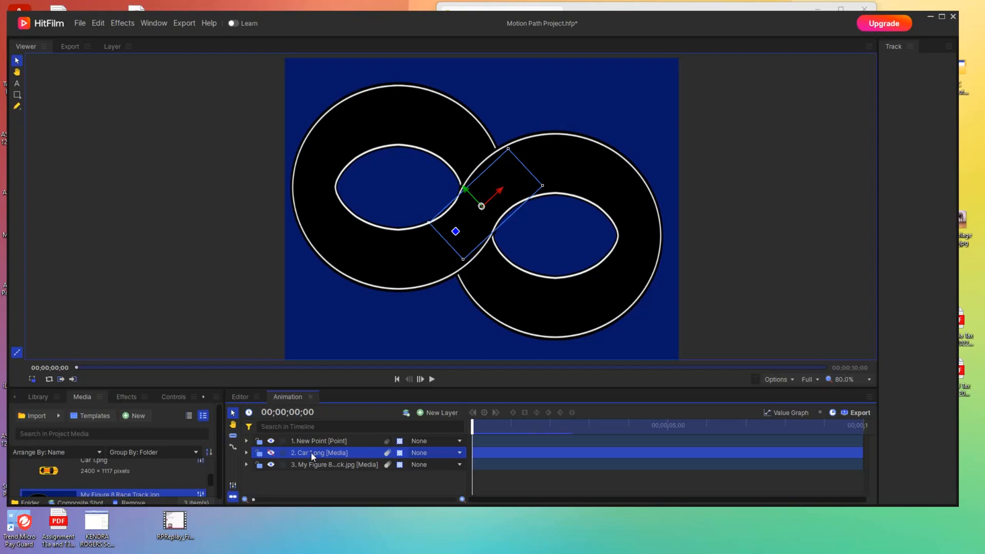
pyautogui.click(272, 454)
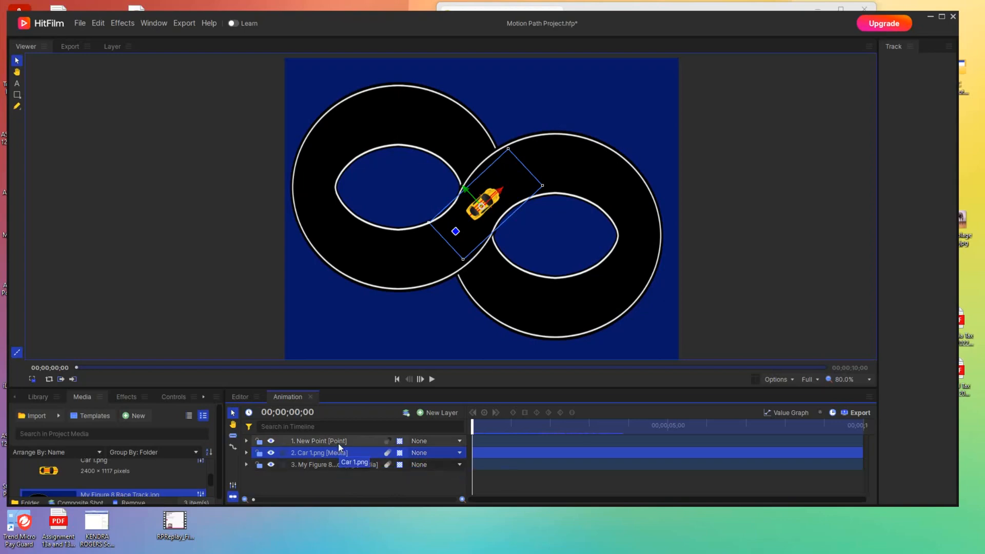
pyautogui.click(459, 454)
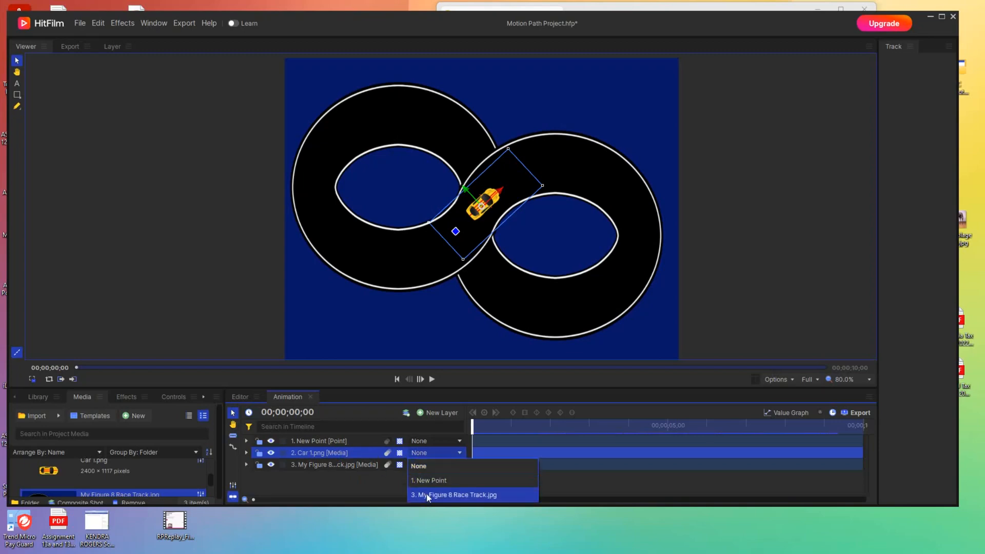
pyautogui.click(430, 480)
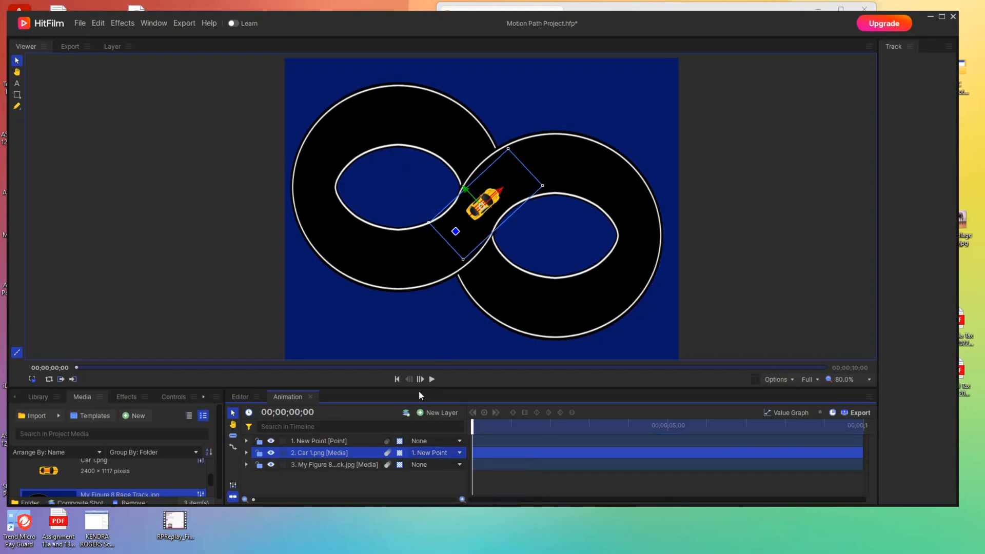
# - Preview the car following the point around the track, and review the point's transform properties and the car layer's parent
pyautogui.press('space')
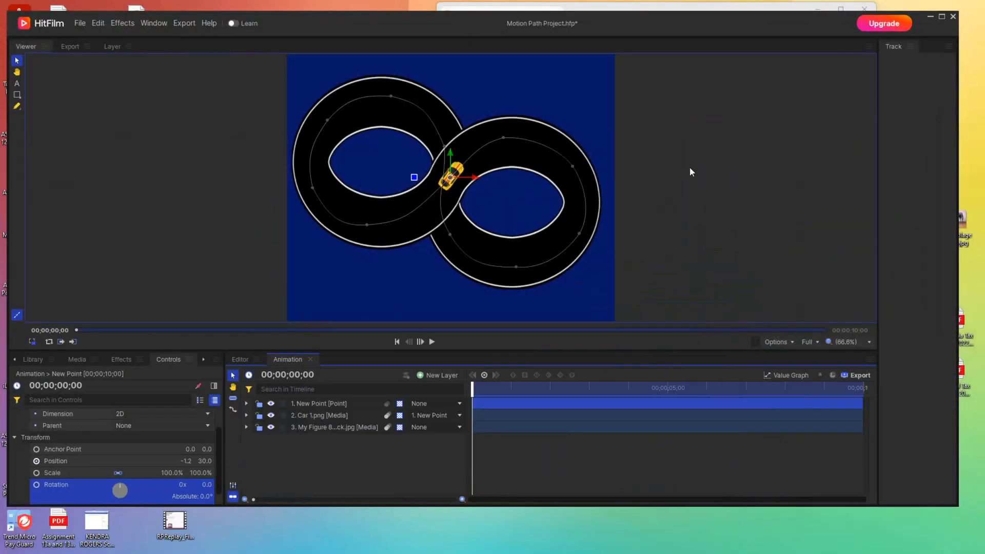
pyautogui.press('space')
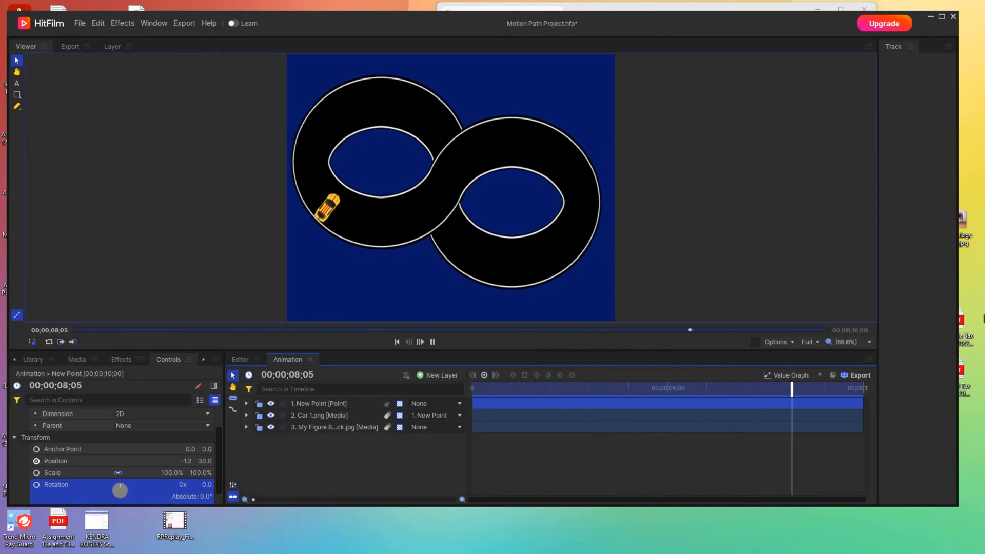
pyautogui.click(330, 402)
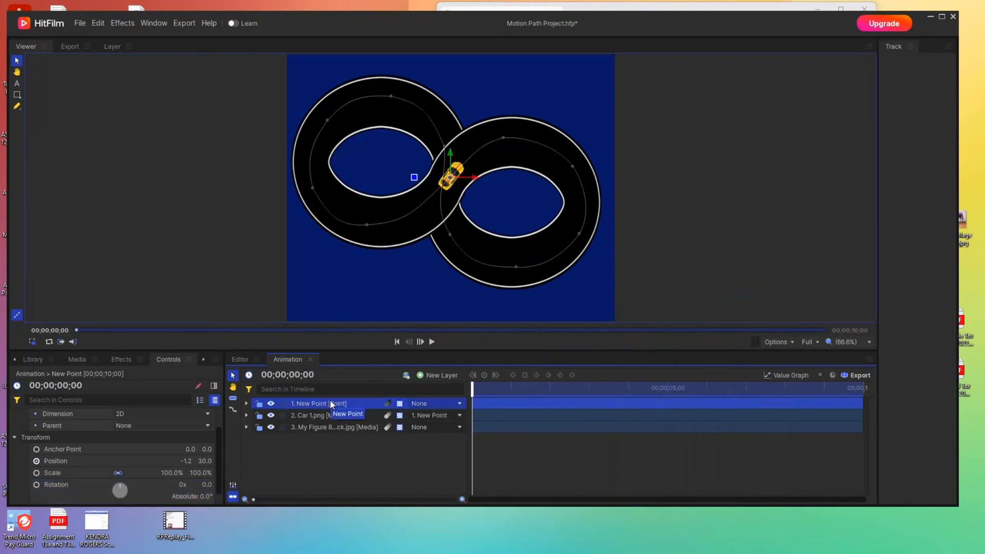
pyautogui.click(245, 403)
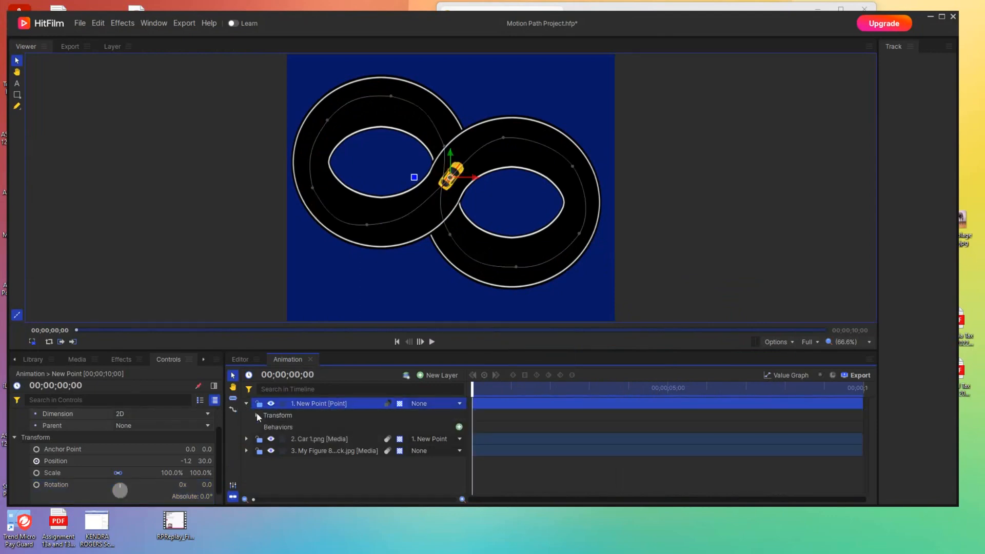
pyautogui.click(257, 416)
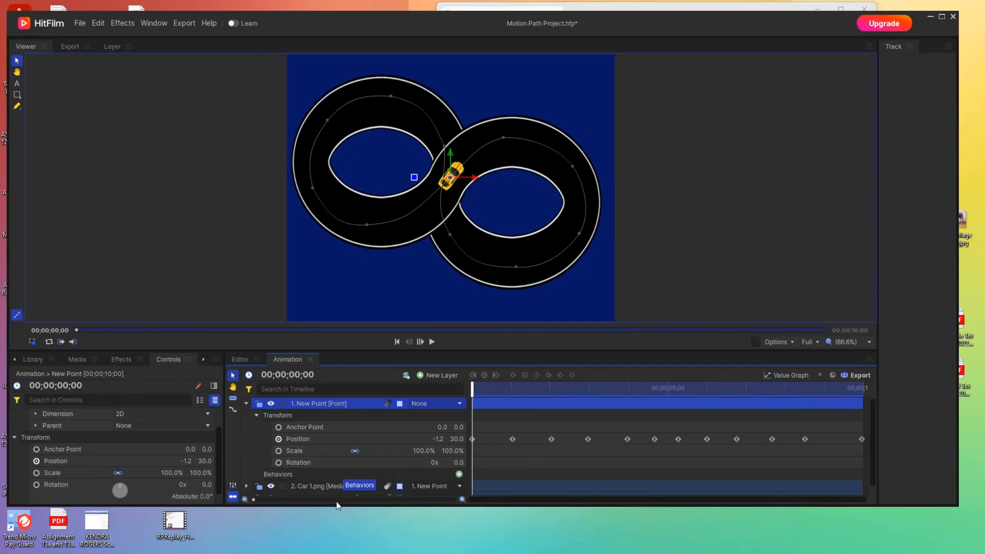
pyautogui.click(247, 404)
pyautogui.click(451, 417)
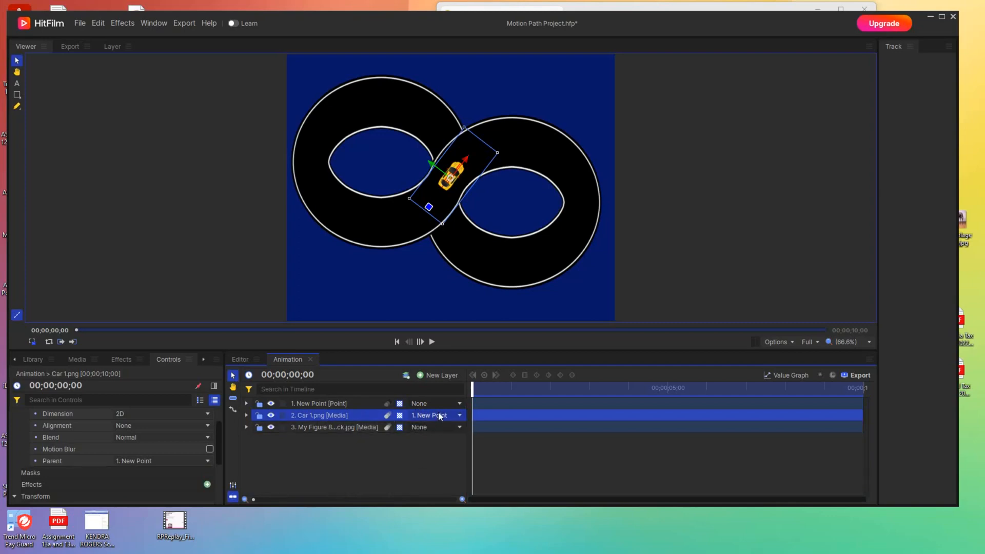
pyautogui.click(299, 405)
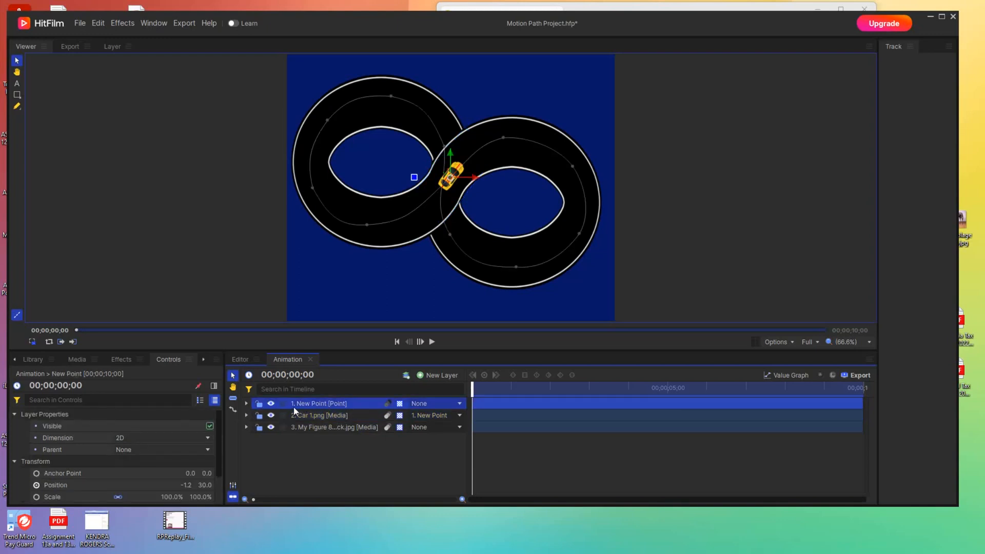
# - Enable Rotation keyframing on the point at 0;00 and set its rotation to 47.0° at 1;01
pyautogui.click(247, 404)
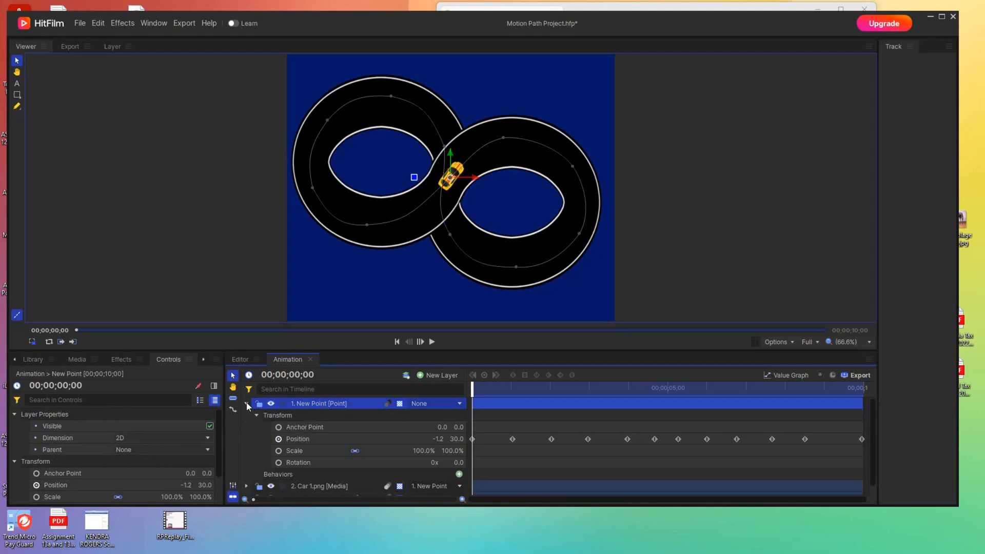
pyautogui.moveTo(473, 392)
pyautogui.mouseDown()
pyautogui.moveTo(583, 392)
pyautogui.moveTo(472, 392)
pyautogui.mouseUp()
pyautogui.click(278, 463)
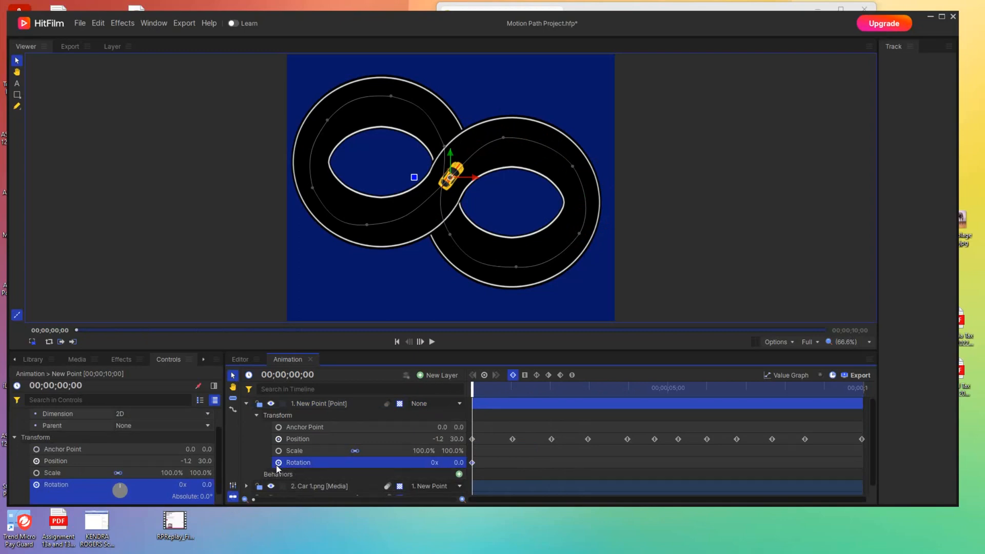
pyautogui.moveTo(472, 391); pyautogui.dragTo(512, 395)
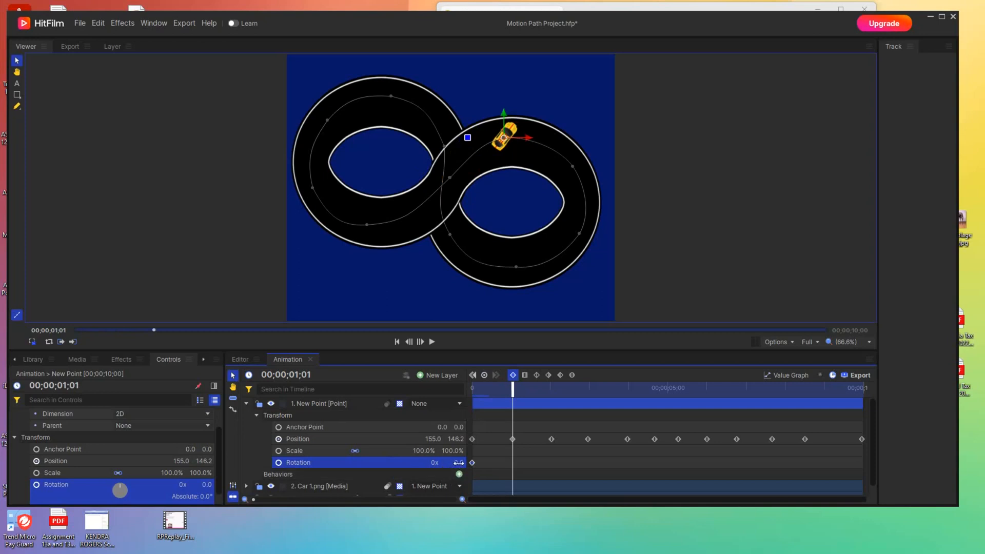
pyautogui.moveTo(458, 462); pyautogui.dragTo(458, 462)
# - Keyframe the point's rotation around the right loop at 105.0° at 2;01 and 173.0° at 2;29
pyautogui.moveTo(511, 391); pyautogui.dragTo(549, 401)
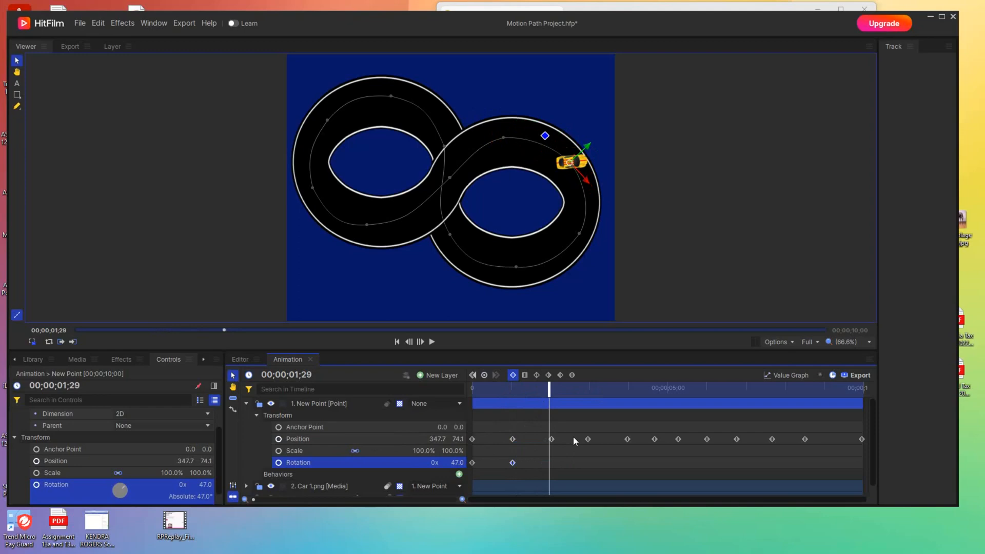
pyautogui.moveTo(551, 388); pyautogui.dragTo(552, 389)
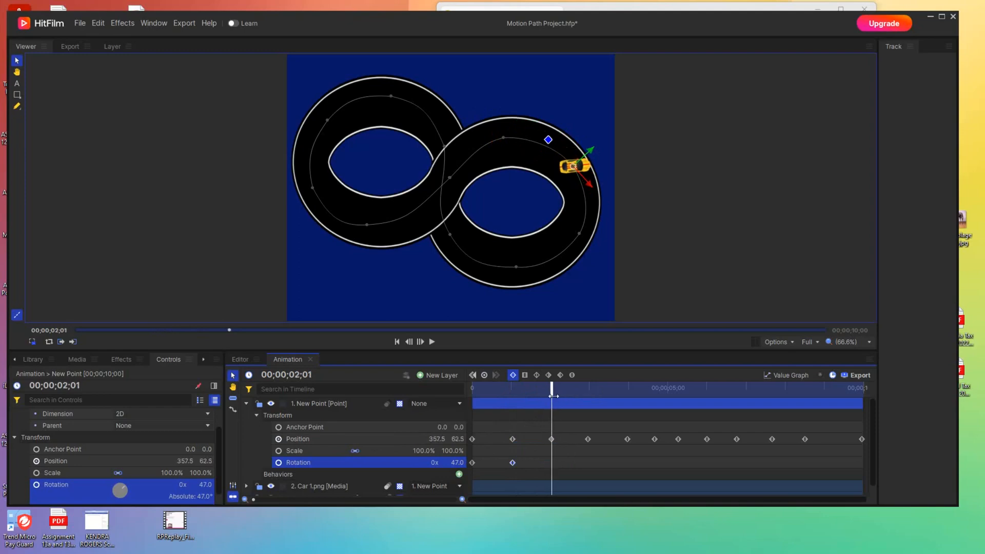
pyautogui.moveTo(456, 463); pyautogui.dragTo(455, 463)
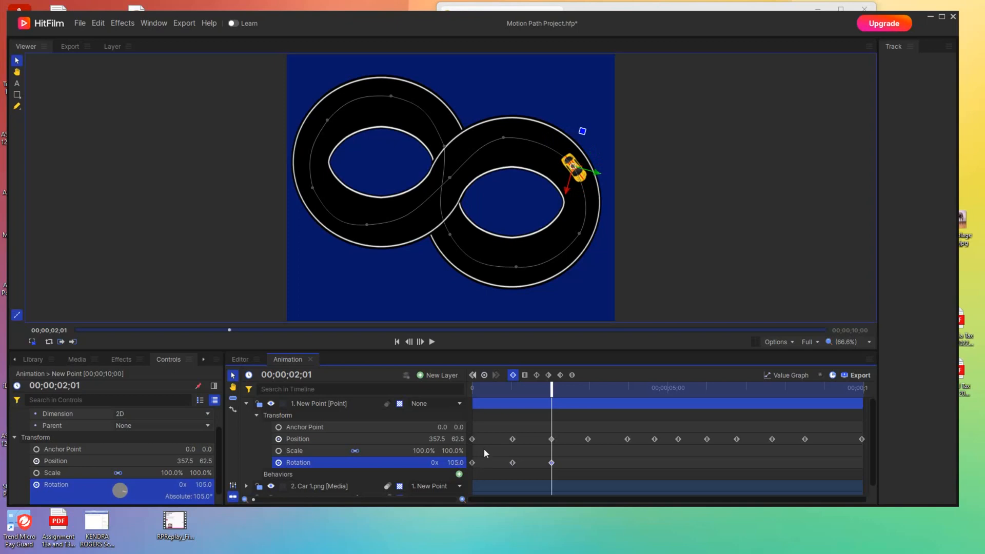
pyautogui.moveTo(552, 390); pyautogui.dragTo(586, 391)
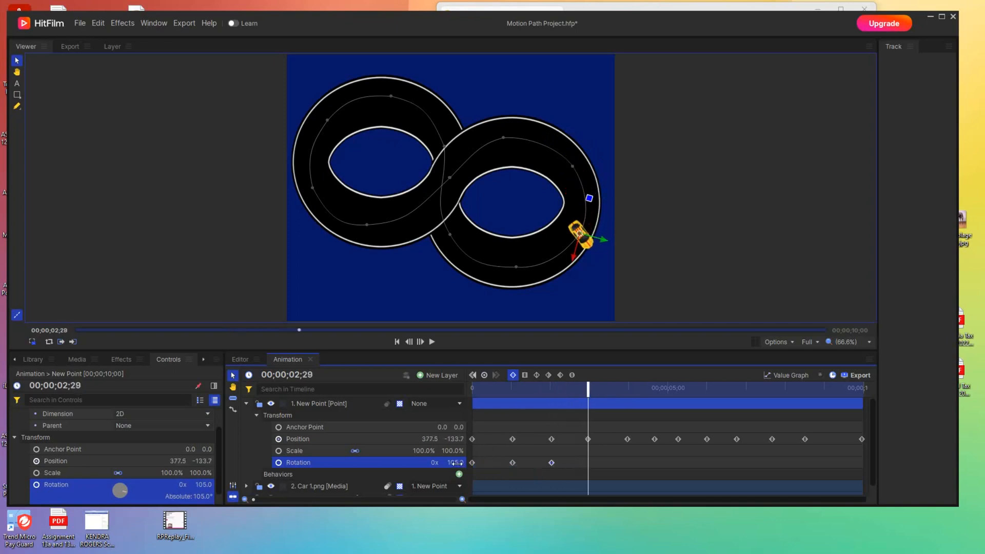
pyautogui.moveTo(456, 463); pyautogui.dragTo(456, 463)
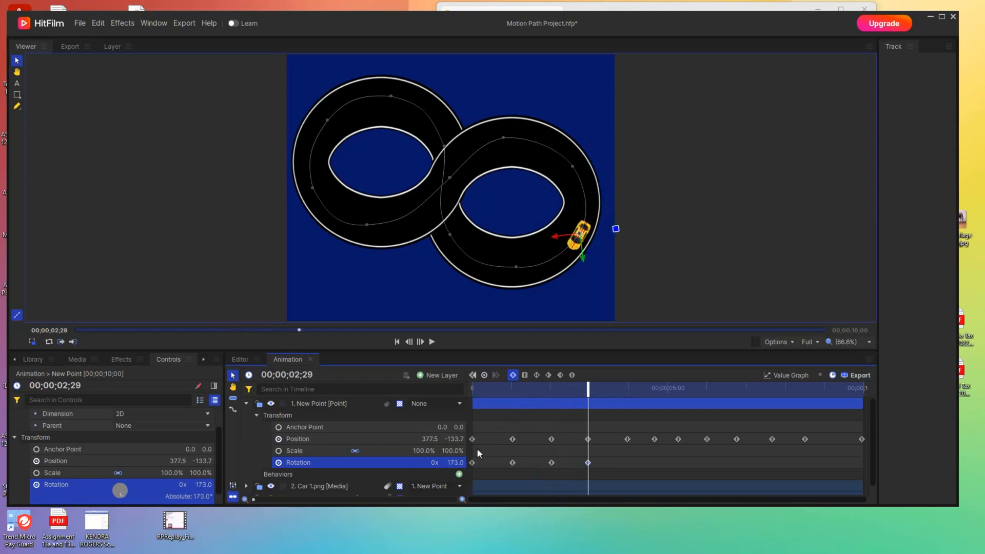
# - Set the point's rotation to 234.0° at 3;29 and turn it further at 4;19 to align the car with the path
pyautogui.moveTo(589, 391); pyautogui.dragTo(629, 392)
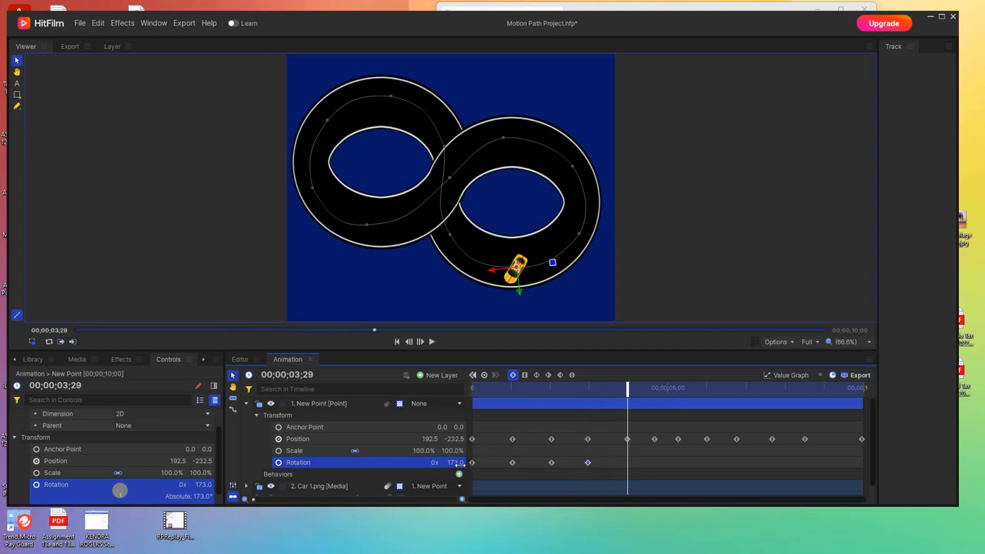
pyautogui.moveTo(456, 464); pyautogui.dragTo(456, 463)
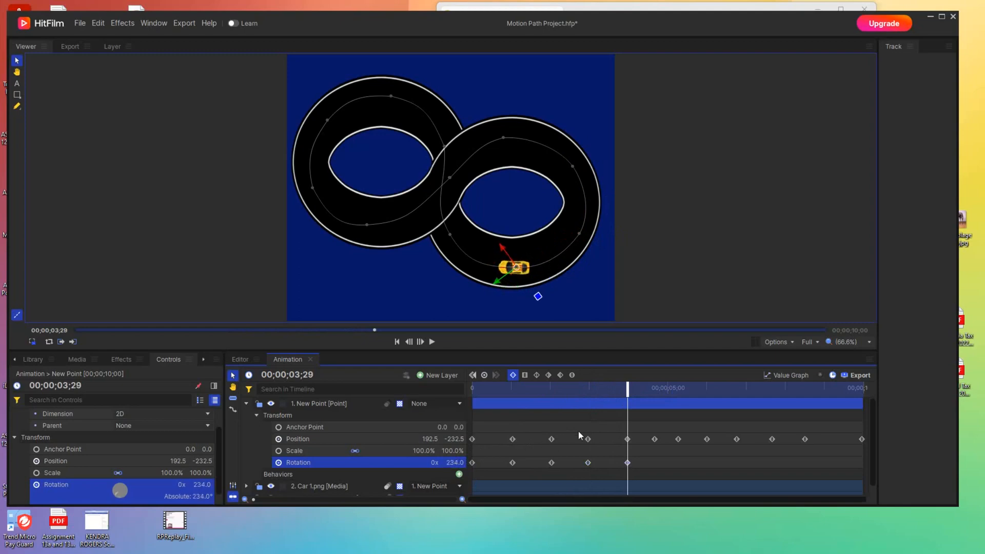
pyautogui.moveTo(631, 391); pyautogui.dragTo(653, 392)
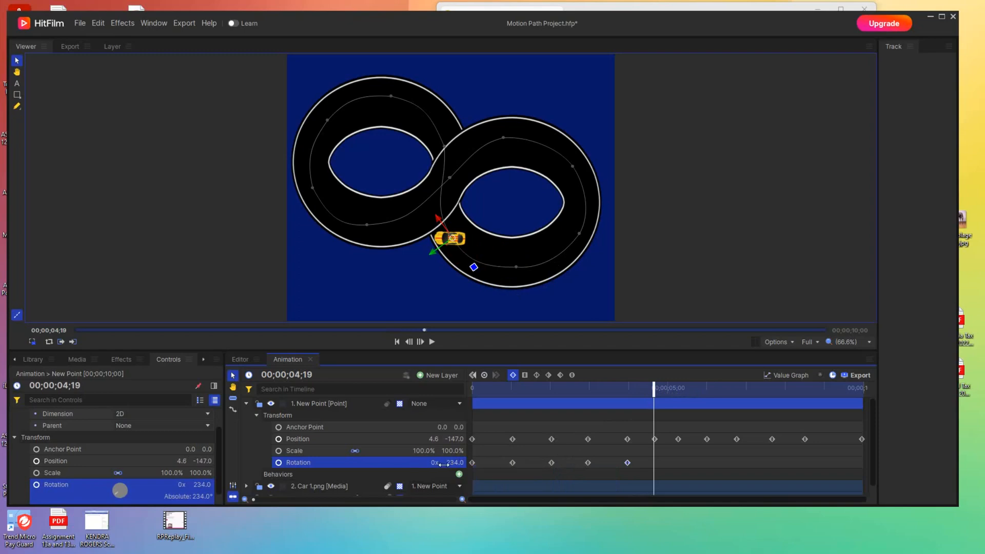
pyautogui.moveTo(451, 463); pyautogui.dragTo(454, 462)
# - Set the point's rotation to 328.0° at 5;00 and -59.4° at 5;09 to align the car through the crossing
pyautogui.moveTo(654, 388)
pyautogui.mouseDown()
pyautogui.moveTo(681, 390)
pyautogui.moveTo(644, 391)
pyautogui.moveTo(676, 396)
pyautogui.moveTo(668, 396)
pyautogui.mouseUp()
pyautogui.moveTo(451, 463); pyautogui.dragTo(451, 462)
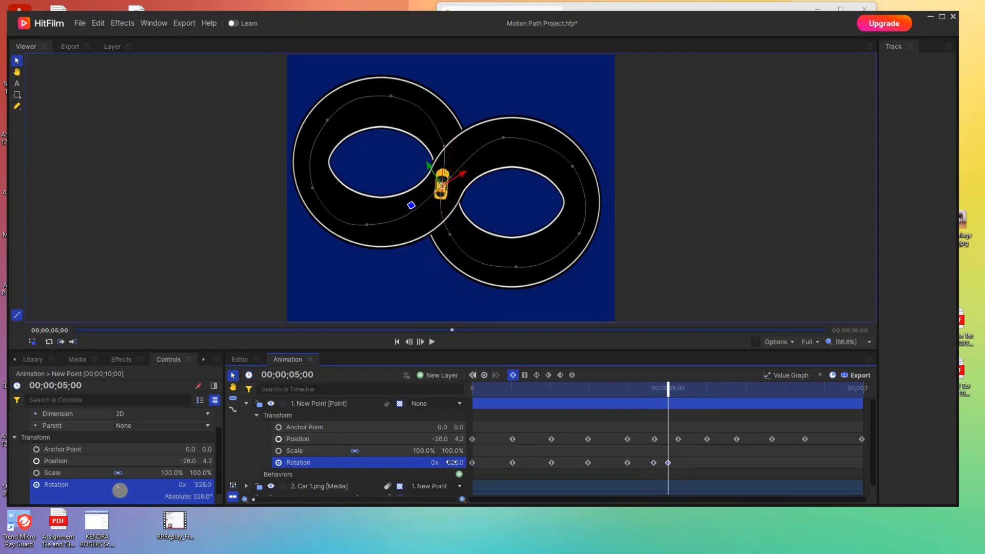
pyautogui.moveTo(662, 389); pyautogui.dragTo(679, 393)
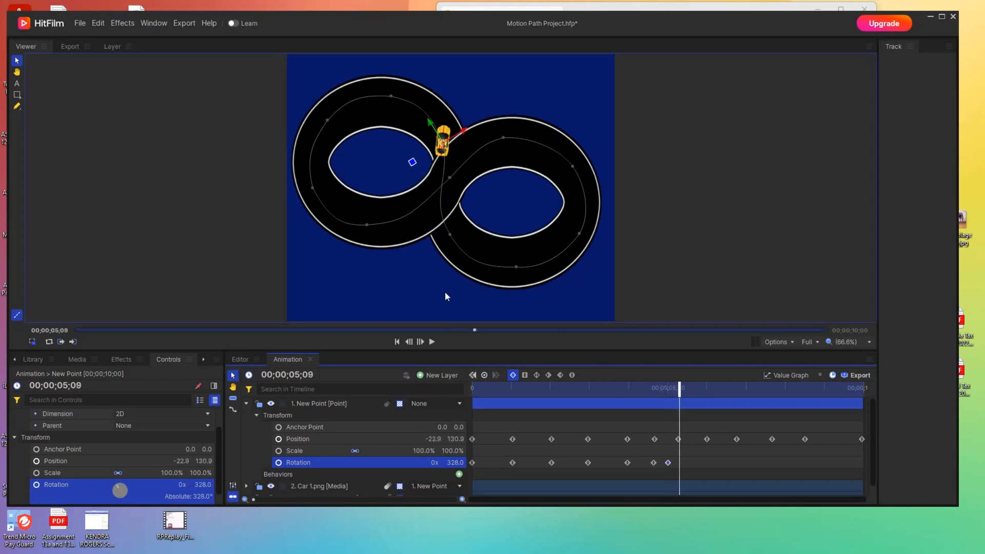
pyautogui.moveTo(412, 162); pyautogui.dragTo(421, 188)
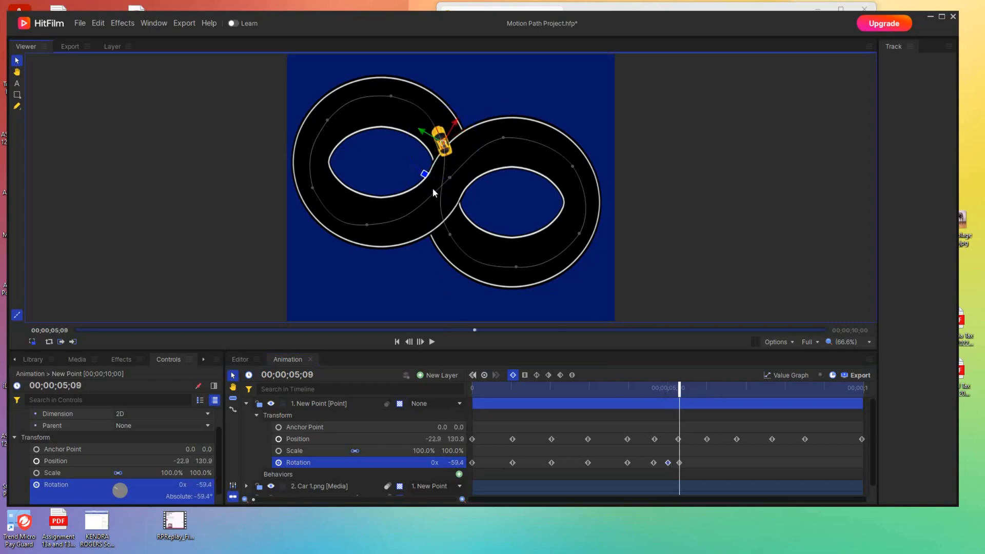
# - Keyframe the point's rotation over the top of the left loop at -121.3° at 5;29 and 178.6° at 6;23
pyautogui.moveTo(678, 389); pyautogui.dragTo(707, 395)
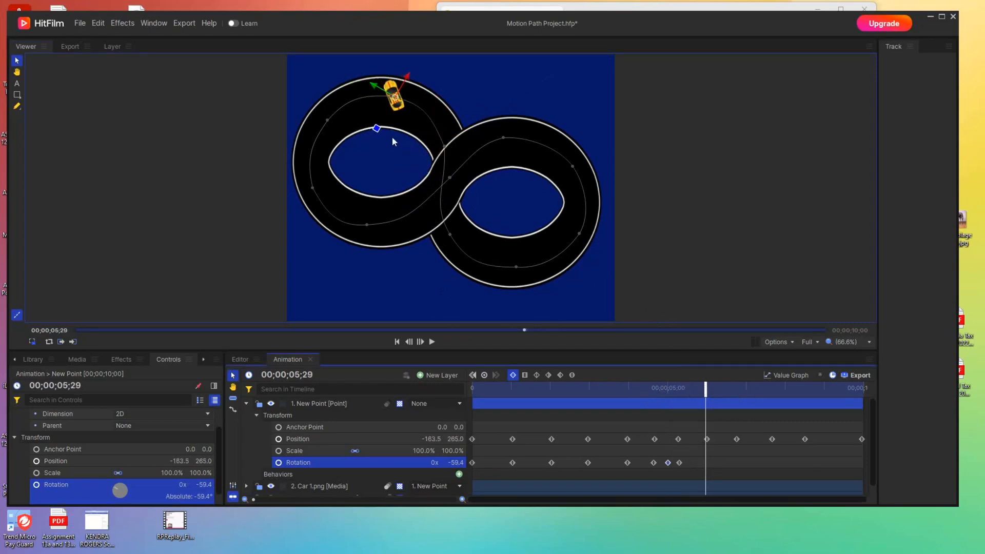
pyautogui.moveTo(375, 131); pyautogui.dragTo(421, 145)
pyautogui.moveTo(708, 385); pyautogui.dragTo(738, 391)
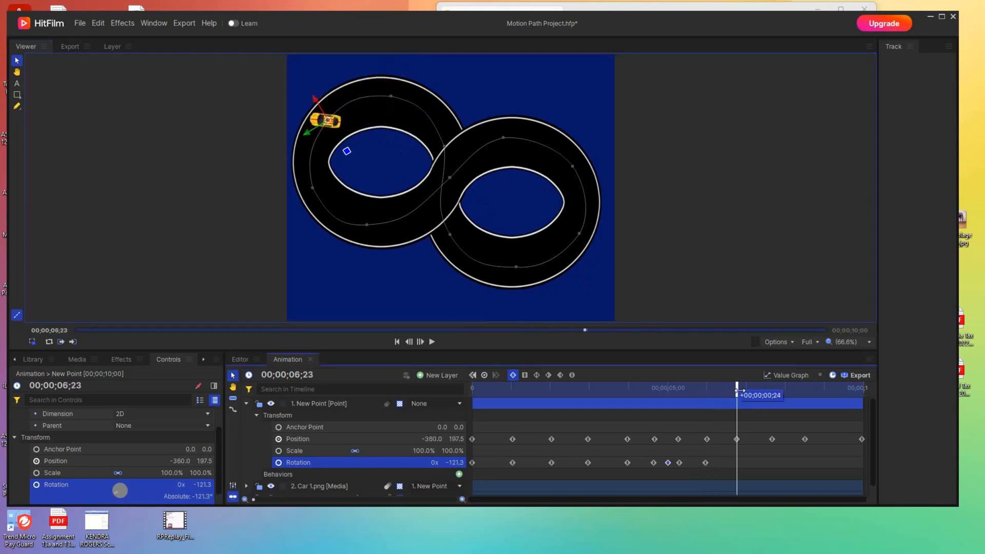
pyautogui.moveTo(346, 152); pyautogui.dragTo(366, 124)
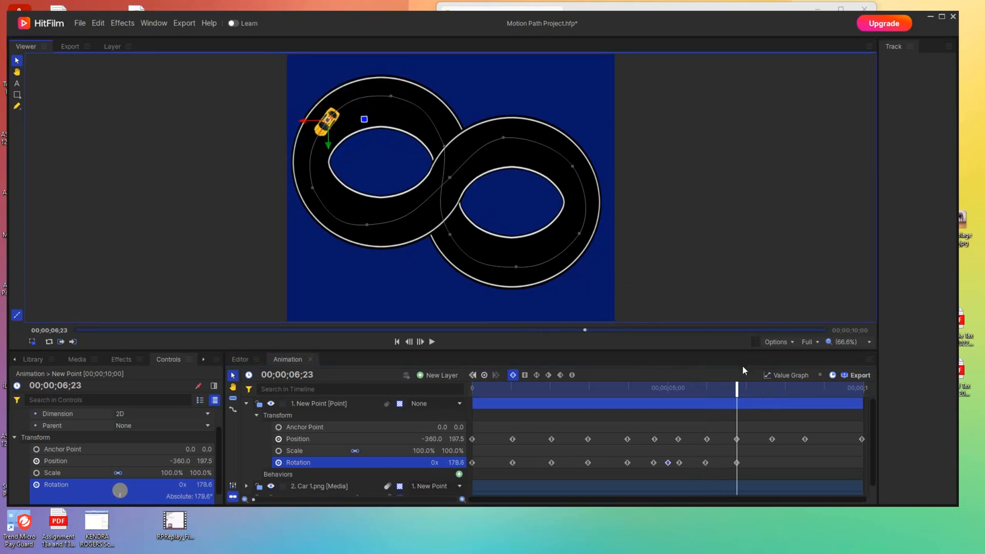
# - Keyframe the point's rotation around the lower part of the left loop at 116.2° at 7;19 and 50.7° at 8;15
pyautogui.moveTo(737, 386); pyautogui.dragTo(772, 384)
pyautogui.moveTo(349, 186); pyautogui.dragTo(332, 155)
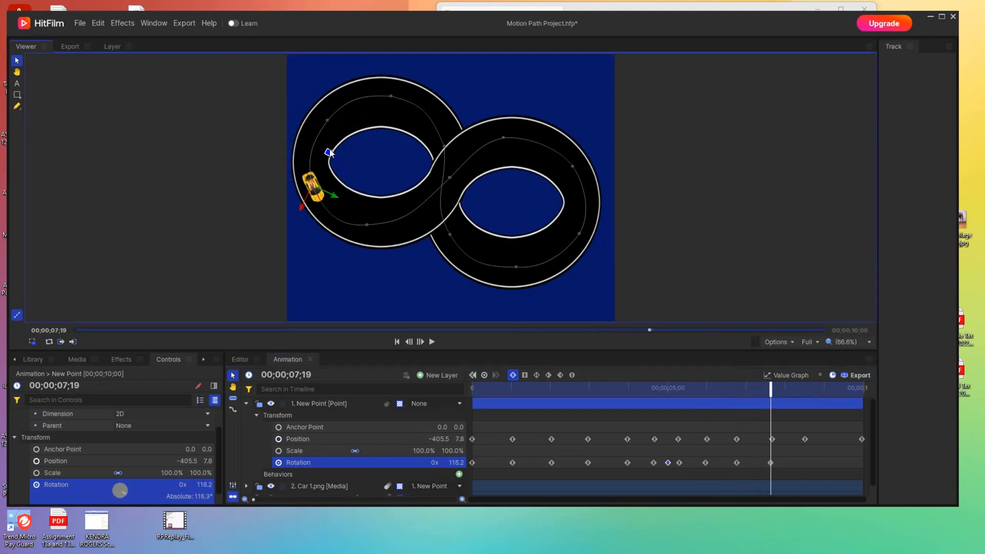
pyautogui.moveTo(772, 386); pyautogui.dragTo(804, 394)
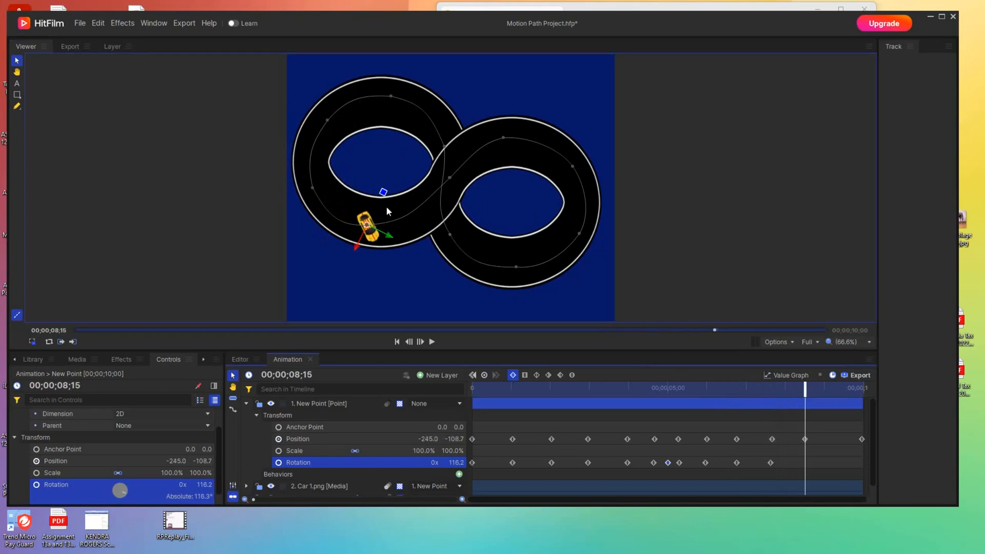
pyautogui.moveTo(383, 195); pyautogui.dragTo(344, 199)
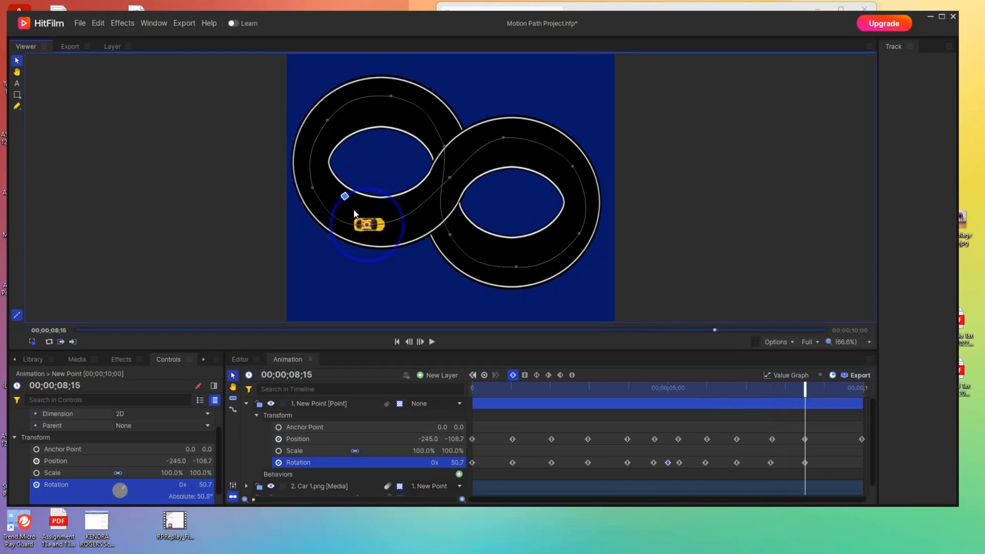
# - Duplicate the point's starting 0° rotation keyframe at the end of the timeline, at 9;28
pyautogui.moveTo(805, 388); pyautogui.dragTo(878, 394)
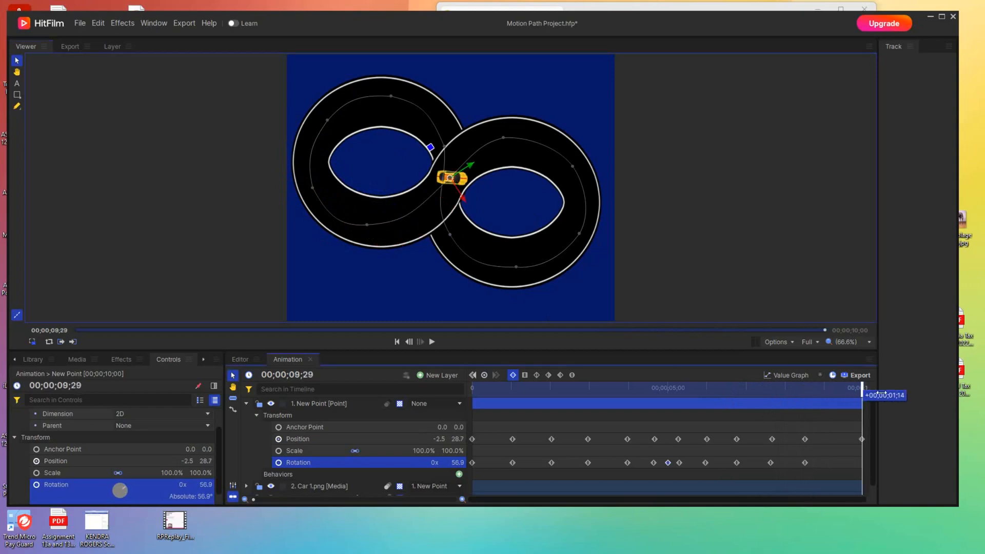
pyautogui.click(473, 463)
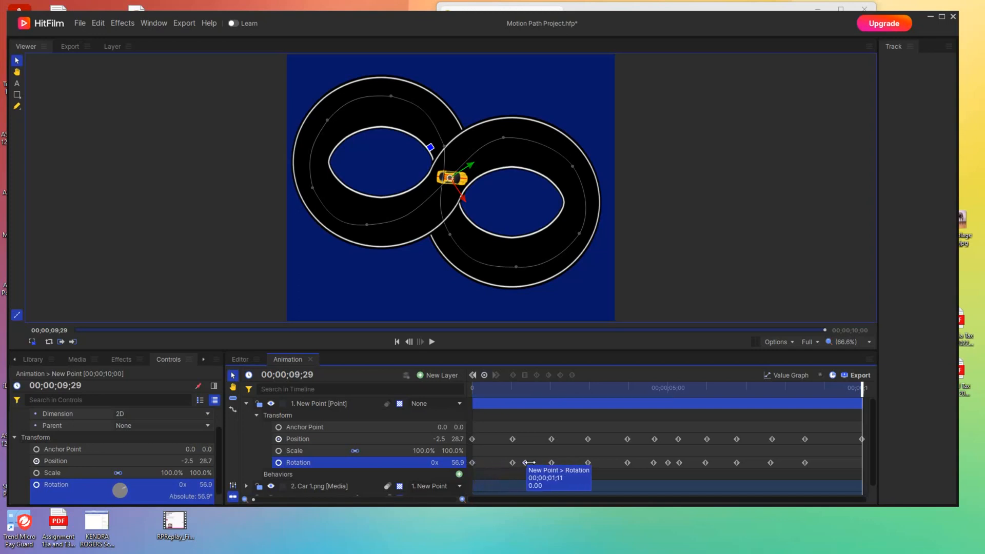
pyautogui.moveTo(803, 462); pyautogui.dragTo(862, 462)
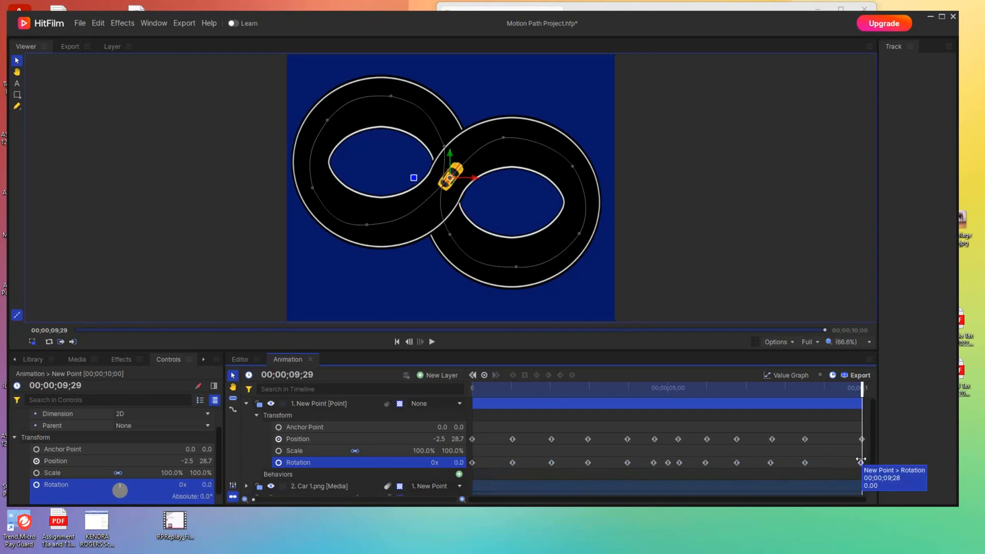
# - Preview the car's rotation around the whole track from the start, and return the playhead to 0;00
pyautogui.moveTo(861, 403); pyautogui.dragTo(373, 482)
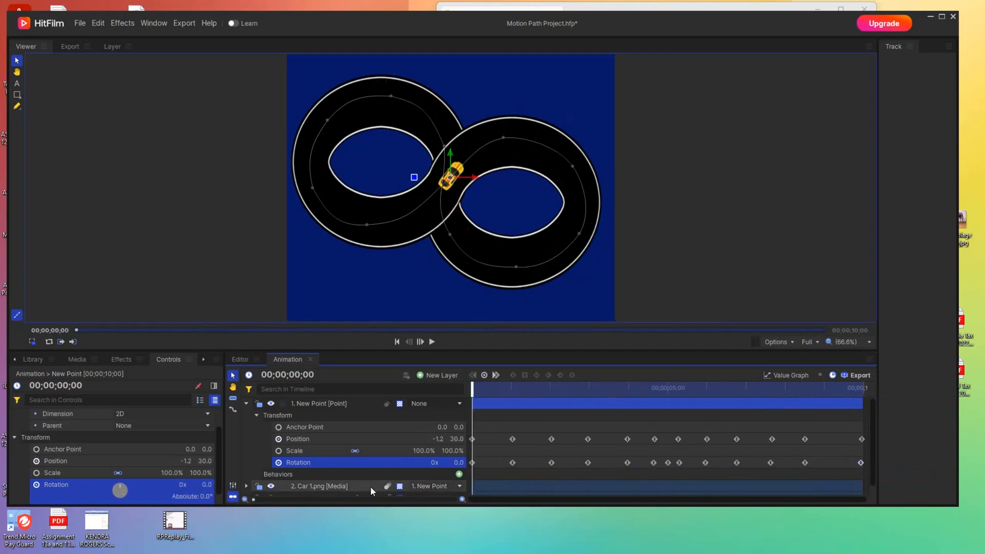
pyautogui.press('space')
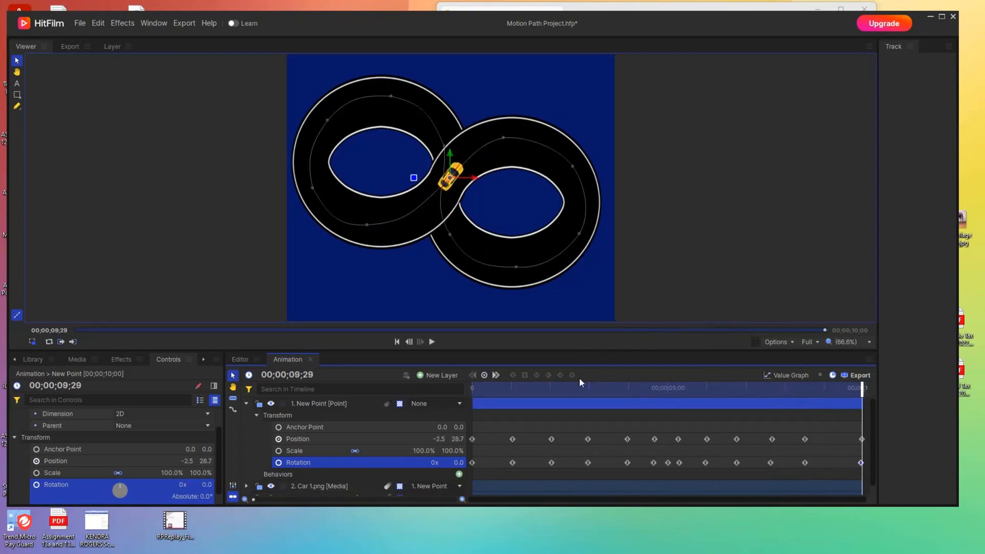
pyautogui.press('space')
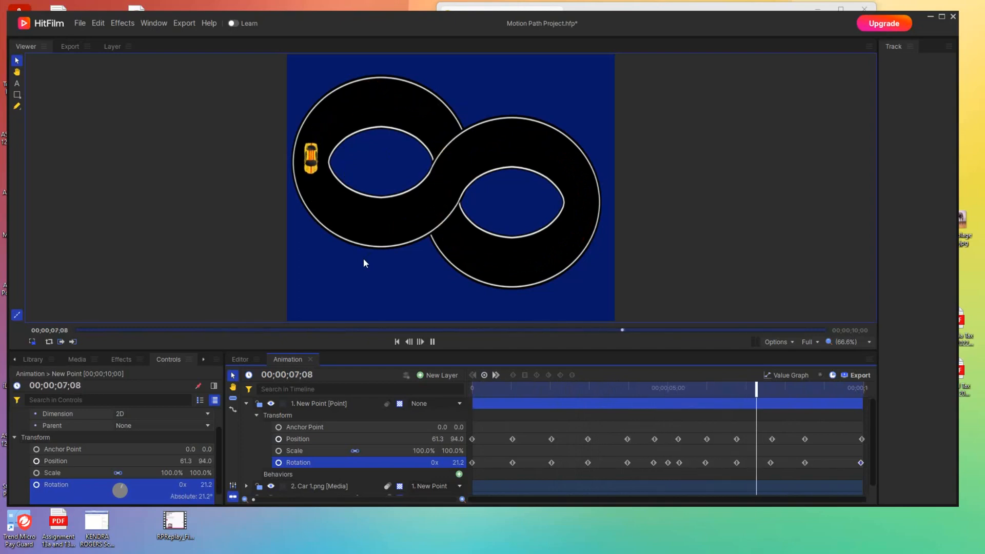
pyautogui.click(451, 404)
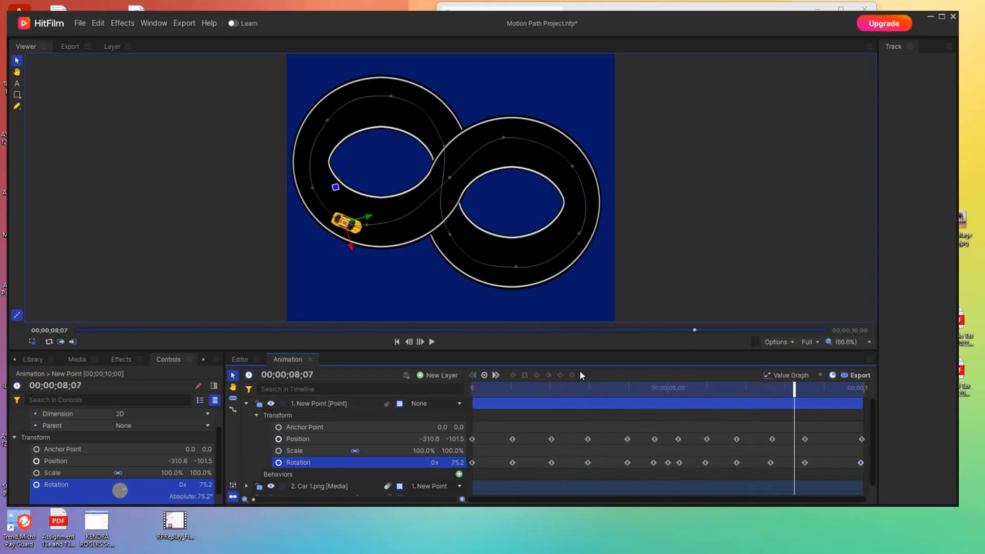
pyautogui.click(397, 342)
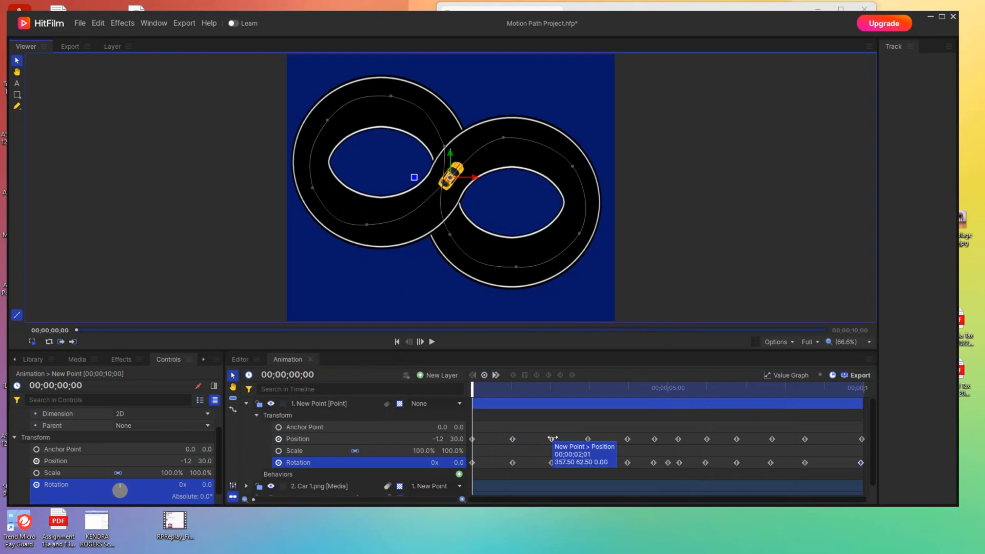
# - Delete all of the point's rotation keyframes
pyautogui.moveTo(474, 391)
pyautogui.mouseDown()
pyautogui.moveTo(551, 389)
pyautogui.moveTo(472, 390)
pyautogui.mouseUp()
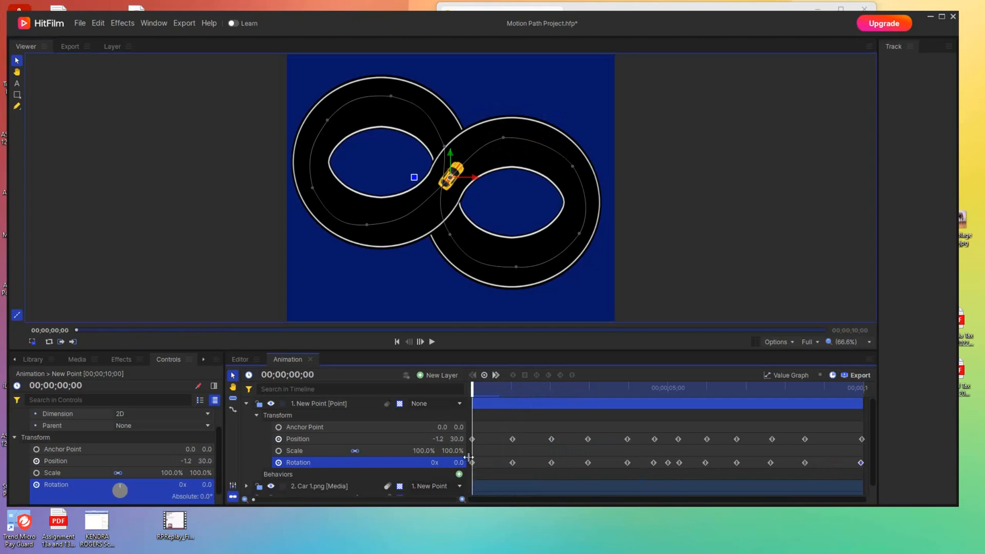
pyautogui.moveTo(865, 457); pyautogui.dragTo(846, 472)
pyautogui.moveTo(744, 477); pyautogui.dragTo(462, 465)
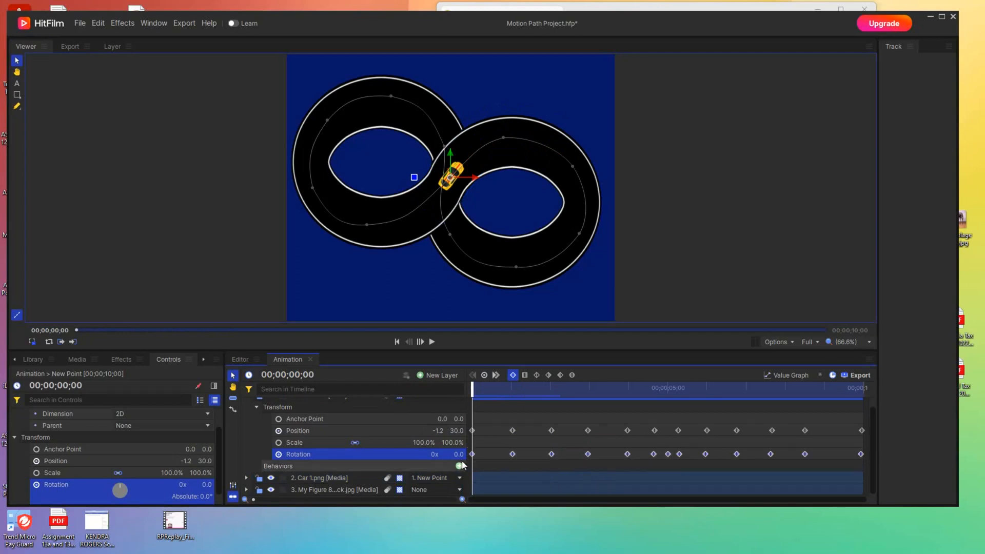
pyautogui.press('Delete')
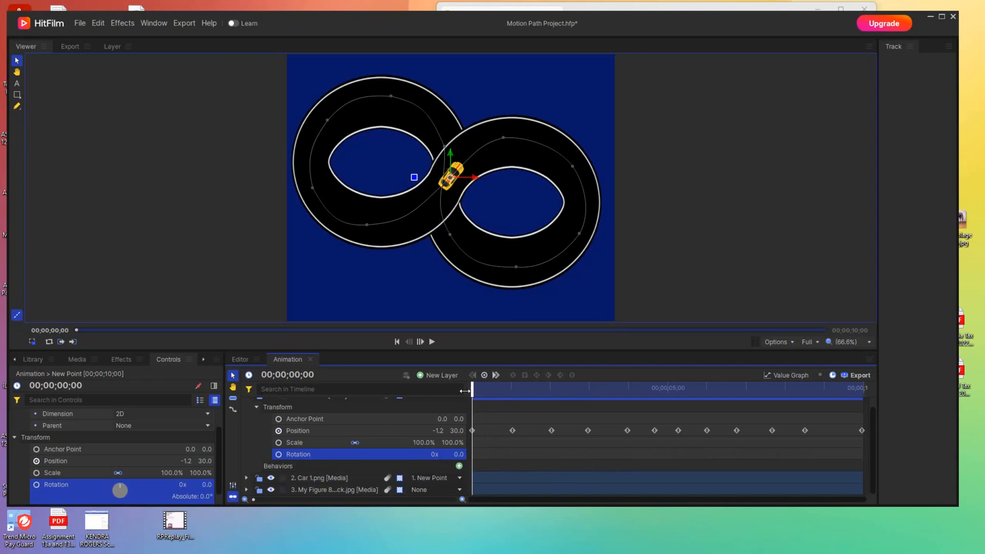
# - Enable Rotation keyframing on the point at 0;00 and set its rotation to 17.0° at 0;16 and 41.0° at 1;02
pyautogui.click(278, 455)
pyautogui.moveTo(472, 390); pyautogui.dragTo(493, 390)
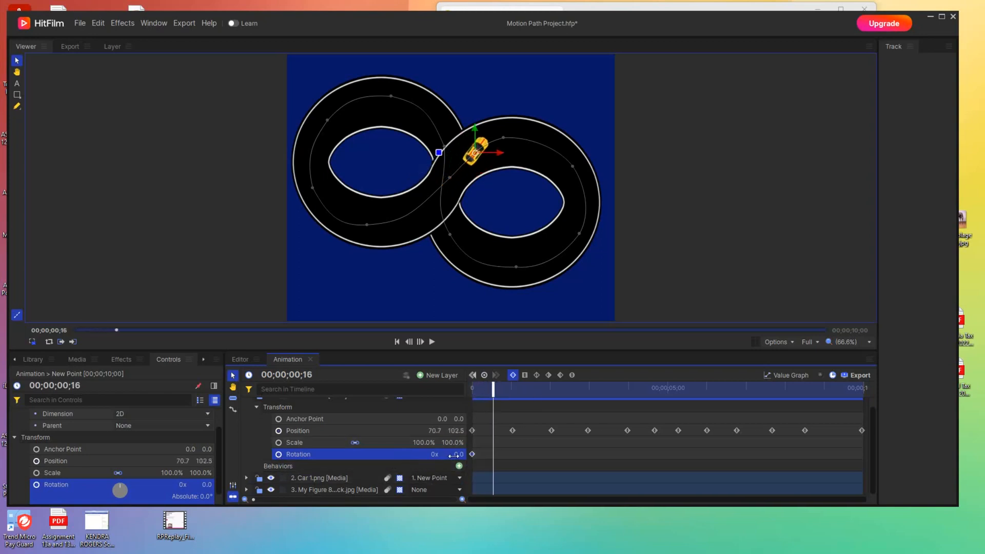
pyautogui.moveTo(459, 454); pyautogui.dragTo(459, 455)
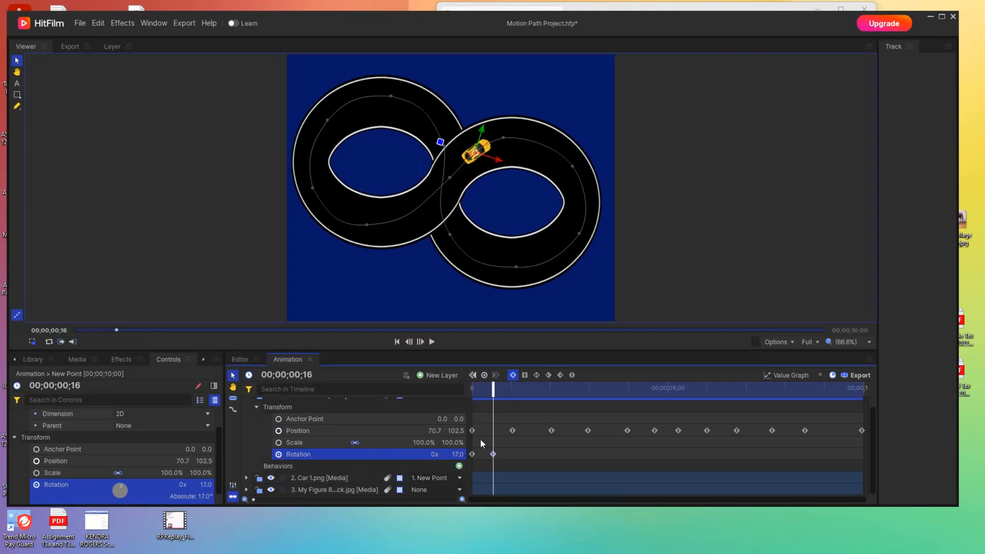
pyautogui.moveTo(492, 389); pyautogui.dragTo(513, 393)
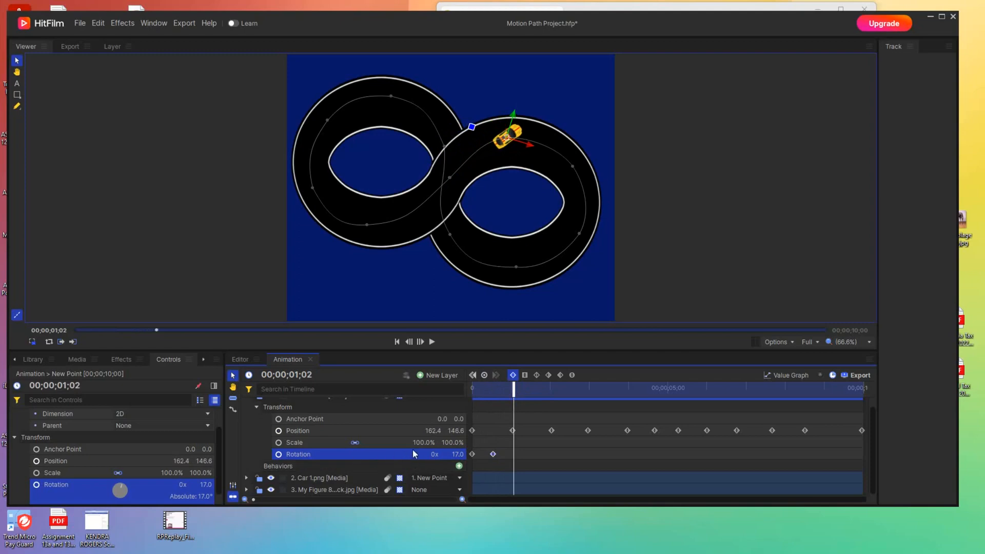
pyautogui.moveTo(454, 455); pyautogui.dragTo(454, 455)
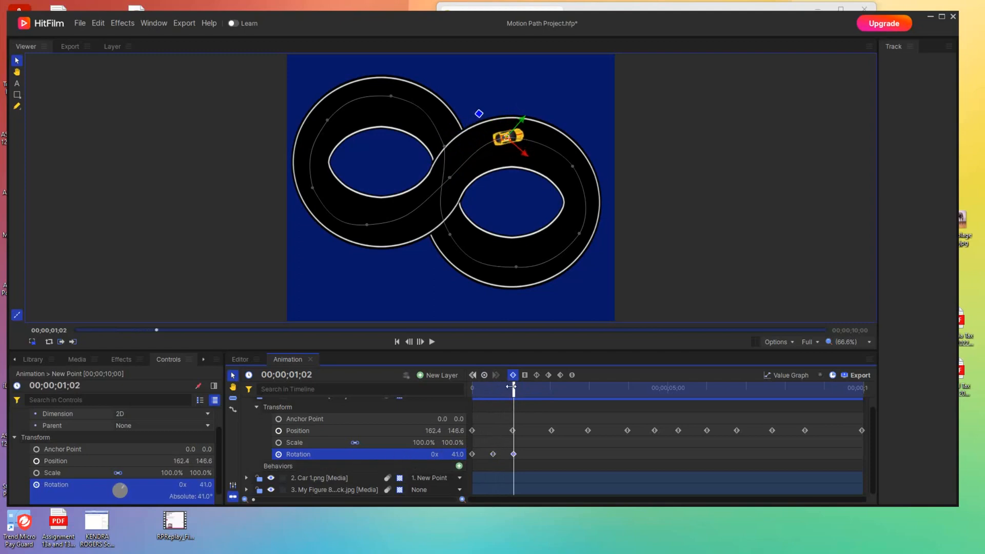
# - Set the point's rotation to 79.0° about midway between 1;02 and 1;28, and to 94.0° at 1;28
pyautogui.moveTo(516, 389); pyautogui.dragTo(536, 389)
pyautogui.moveTo(454, 455); pyautogui.dragTo(452, 454)
pyautogui.moveTo(536, 391); pyautogui.dragTo(550, 394)
pyautogui.moveTo(554, 396)
pyautogui.mouseDown()
pyautogui.moveTo(532, 396)
pyautogui.moveTo(548, 403)
pyautogui.mouseUp()
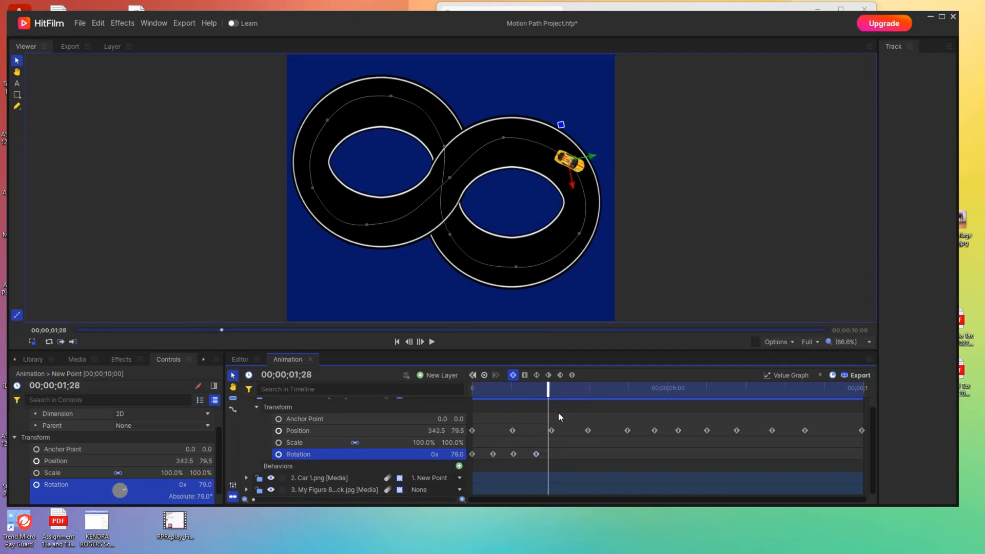
pyautogui.moveTo(456, 454); pyautogui.dragTo(456, 454)
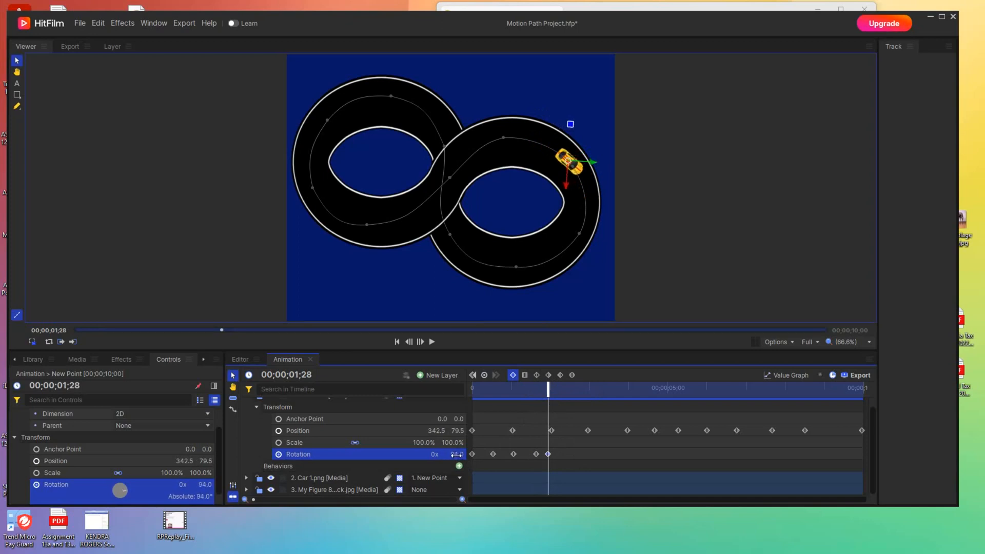
# - Keyframe the point's rotation down the outer side of the right loop at 117.0° at 2;10 and 148.0° at 2;21
pyautogui.moveTo(549, 388); pyautogui.dragTo(564, 392)
pyautogui.moveTo(455, 454); pyautogui.dragTo(454, 454)
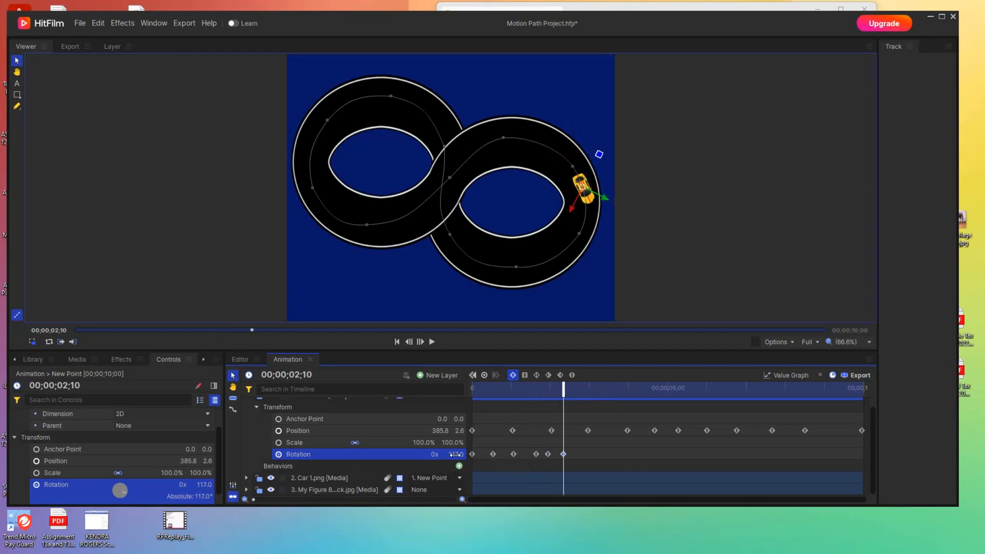
pyautogui.moveTo(564, 388); pyautogui.dragTo(577, 389)
pyautogui.moveTo(456, 455); pyautogui.dragTo(456, 455)
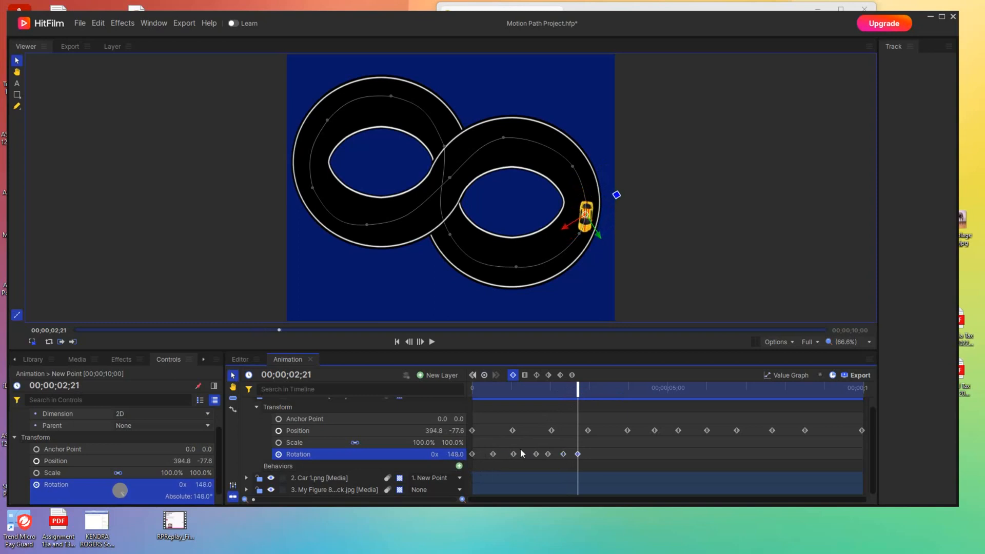
# - Set the point's rotation to 175.0° at 3;00 and 195.0° at 3;11 around the lower right curve
pyautogui.moveTo(576, 390); pyautogui.dragTo(591, 393)
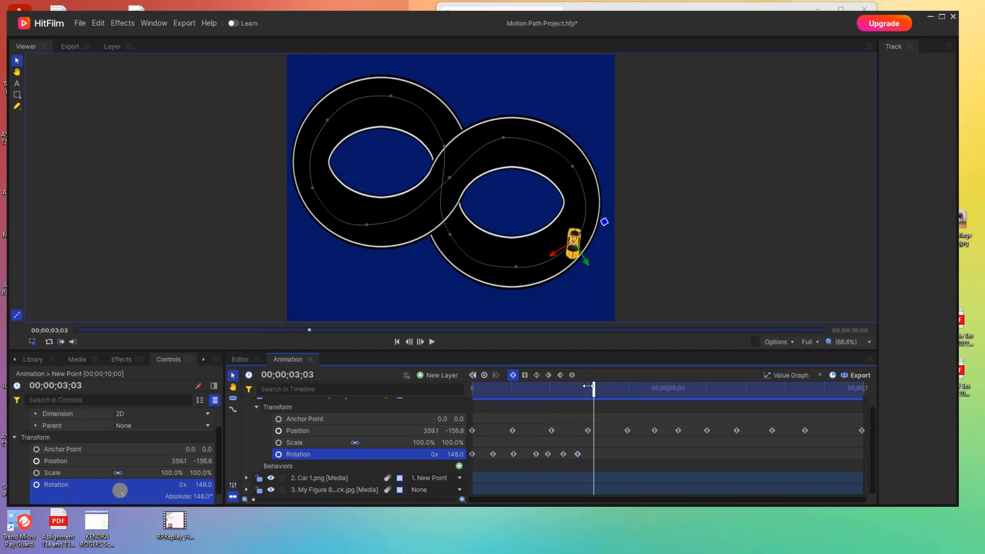
pyautogui.click(590, 389)
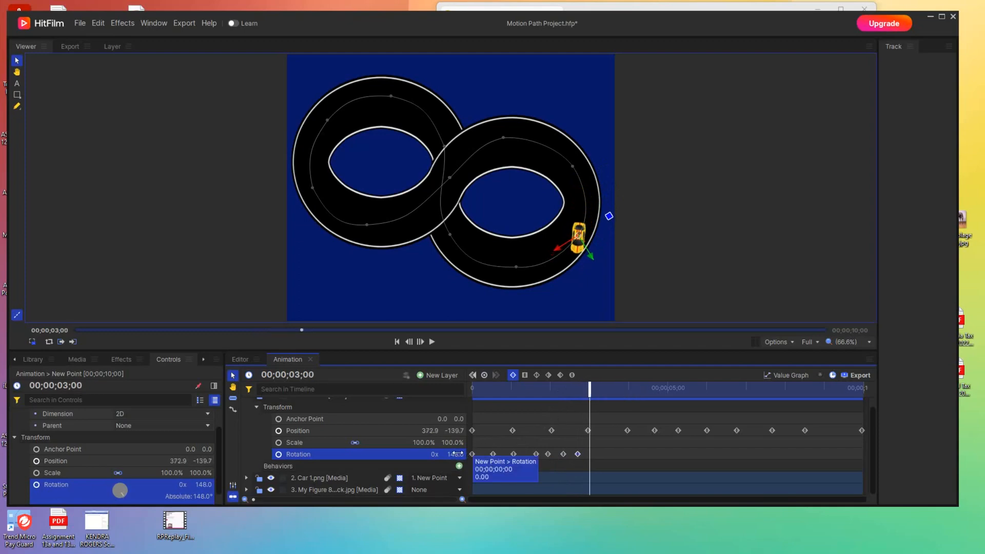
pyautogui.moveTo(459, 452); pyautogui.dragTo(459, 452)
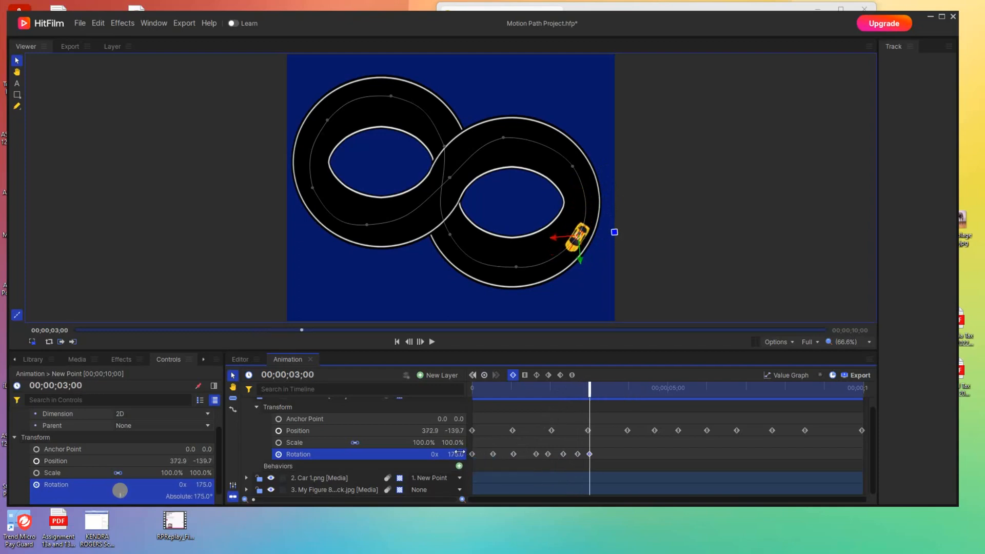
pyautogui.moveTo(593, 389); pyautogui.dragTo(604, 388)
pyautogui.moveTo(453, 455); pyautogui.dragTo(454, 454)
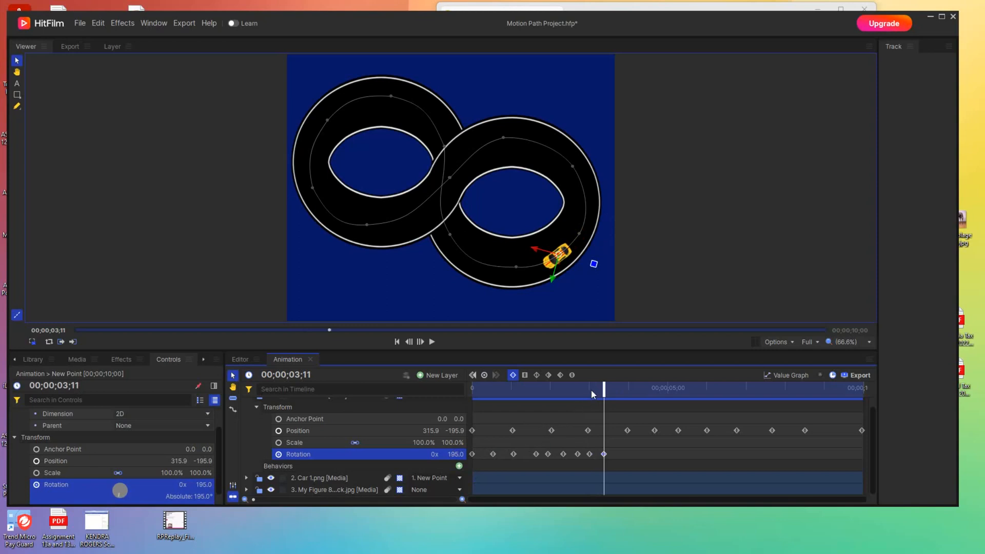
# - Set the point's rotation to 214.0° at 3;20 and 231.0° at 3;29 along the bottom of the right loop
pyautogui.moveTo(604, 388); pyautogui.dragTo(612, 397)
pyautogui.moveTo(454, 454); pyautogui.dragTo(456, 455)
pyautogui.moveTo(616, 393); pyautogui.dragTo(627, 395)
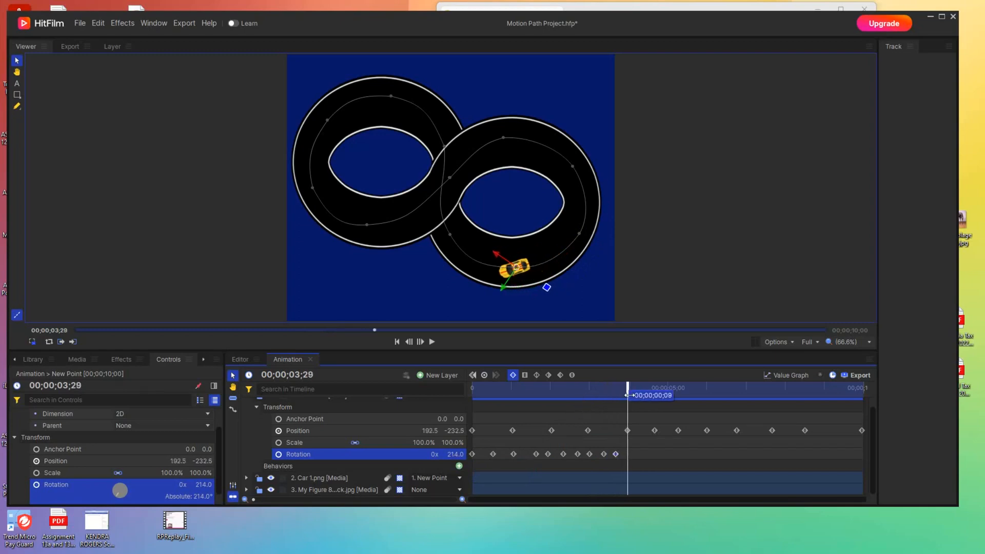
pyautogui.moveTo(453, 455); pyautogui.dragTo(454, 456)
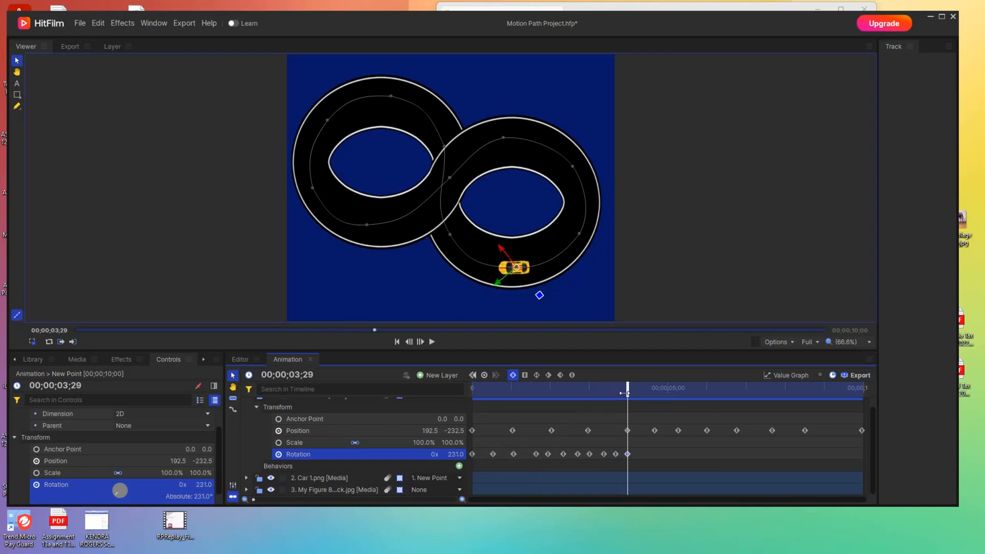
# - Preview the animation from the start, and set the point's rotation to 251.0° at 4;07 and 269.0° at 4;13
pyautogui.press('Home')
pyautogui.press('space')
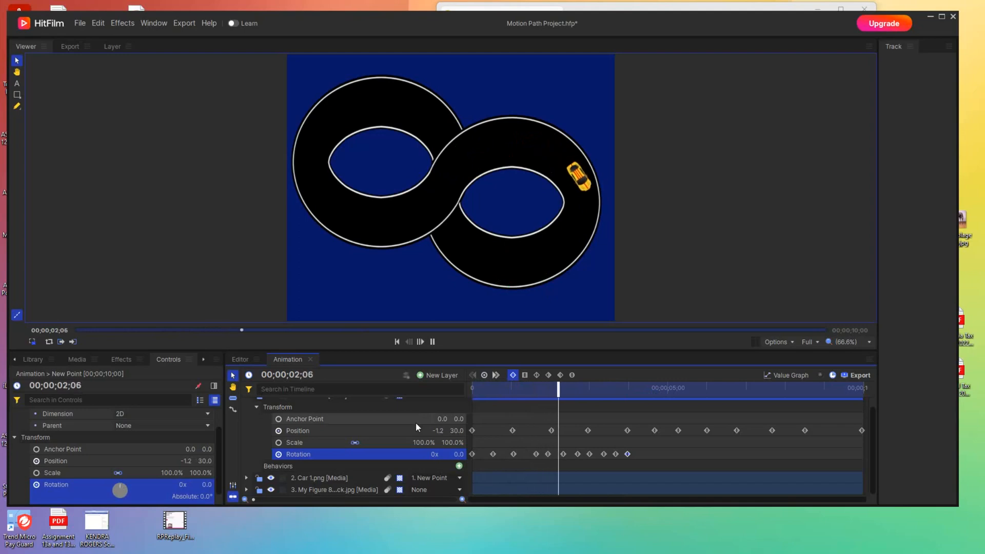
pyautogui.press('space')
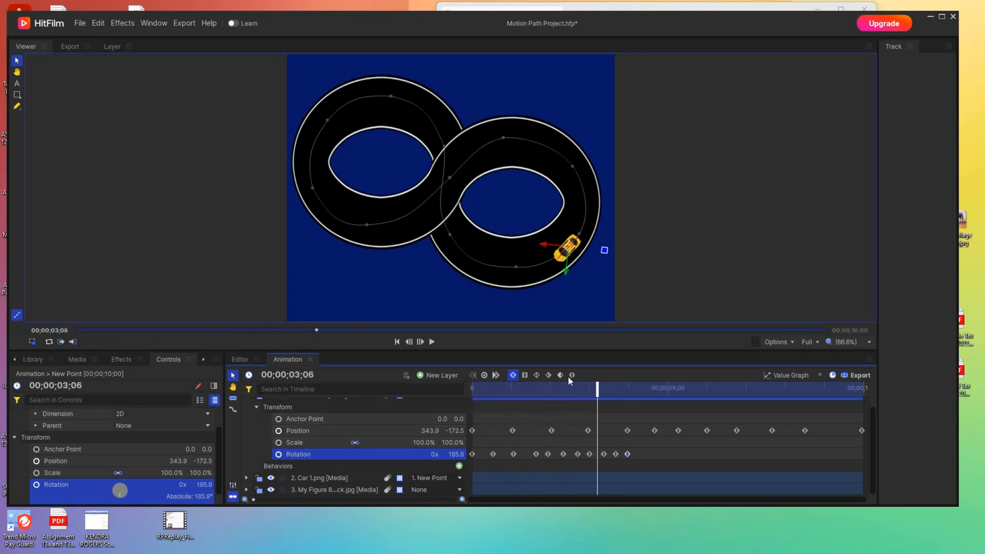
pyautogui.moveTo(598, 385); pyautogui.dragTo(637, 399)
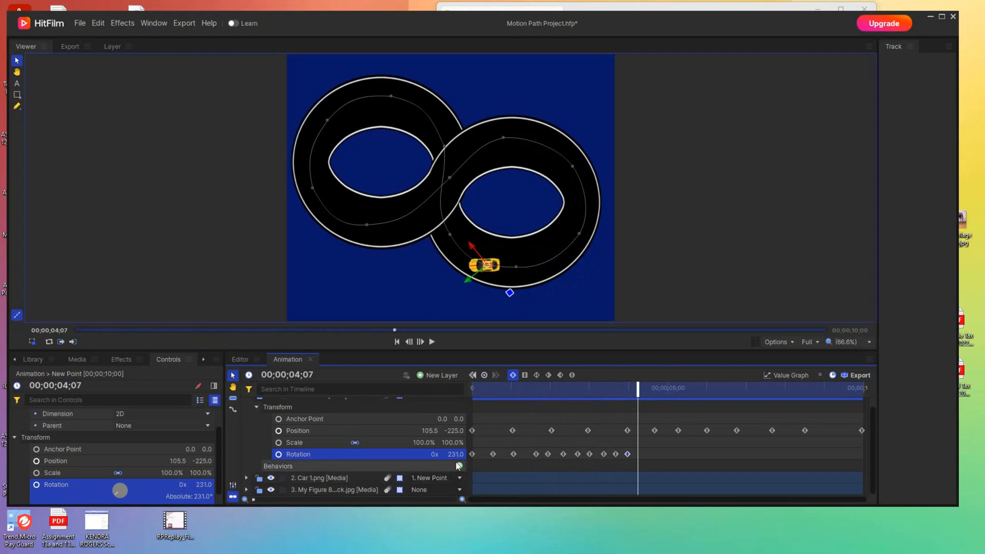
pyautogui.moveTo(454, 454); pyautogui.dragTo(455, 454)
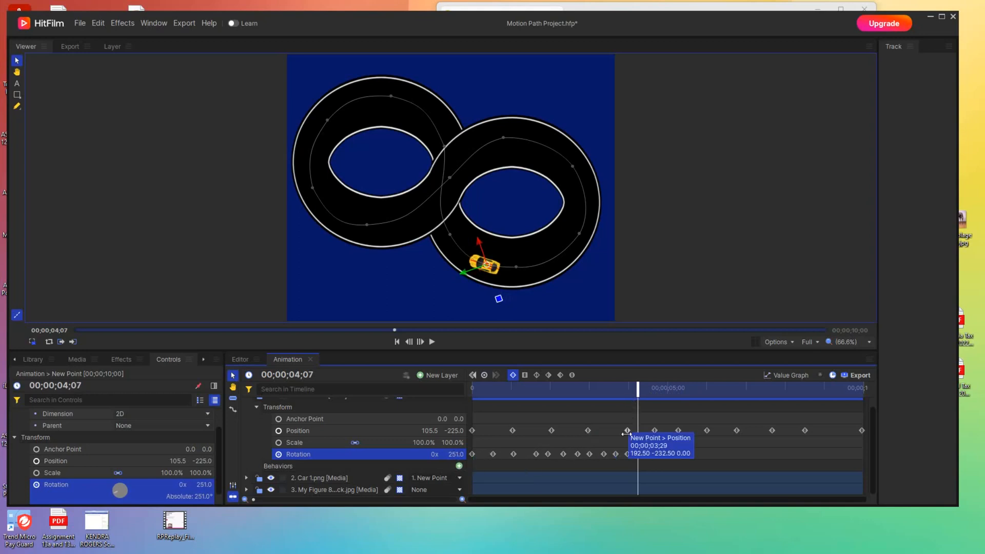
pyautogui.moveTo(634, 391); pyautogui.dragTo(645, 391)
pyautogui.moveTo(453, 454); pyautogui.dragTo(463, 454)
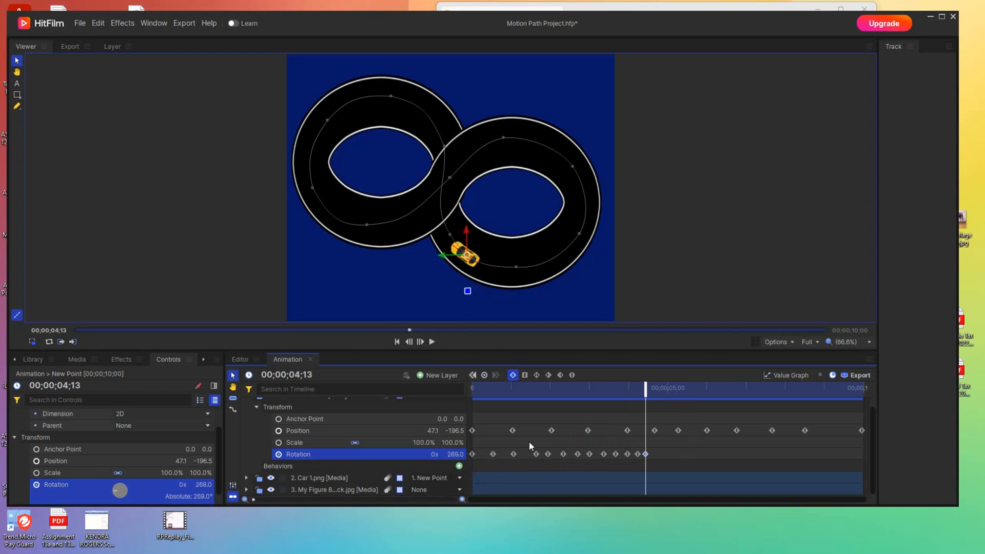
# - Keyframe the point's rotation approaching the track crossing at 296.0° at 4;22 and 319.0° at 4;28
pyautogui.moveTo(642, 391); pyautogui.dragTo(657, 391)
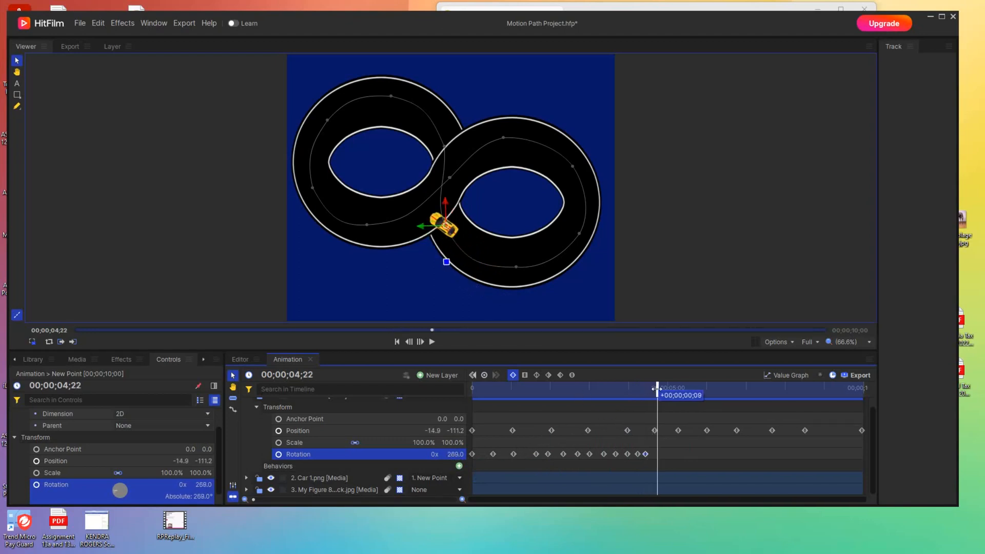
pyautogui.moveTo(452, 454); pyautogui.dragTo(454, 454)
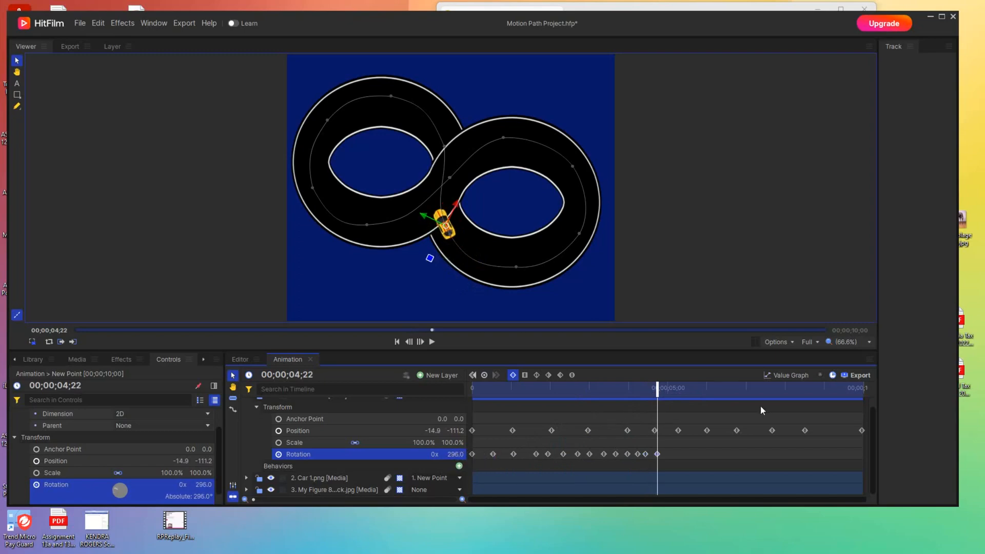
pyautogui.moveTo(657, 389); pyautogui.dragTo(665, 389)
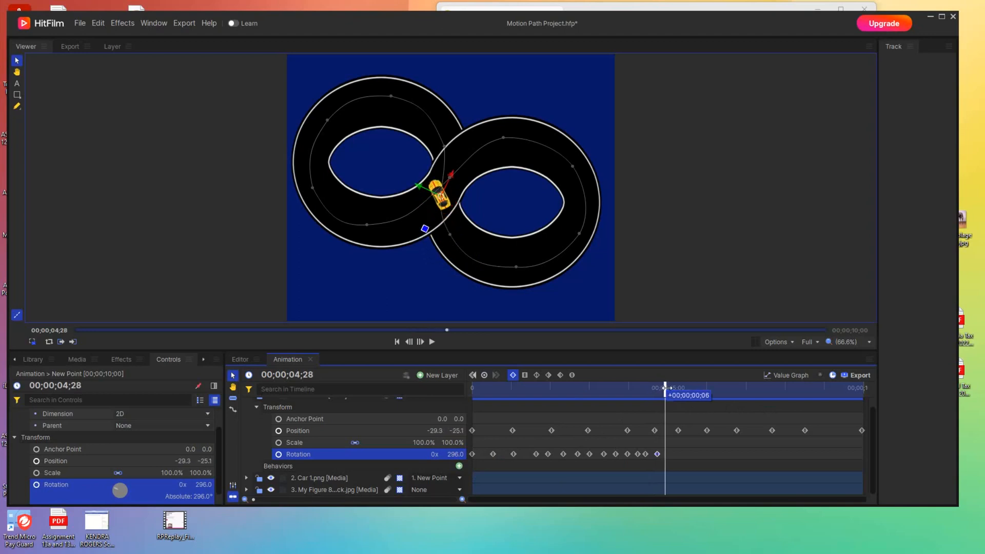
pyautogui.moveTo(462, 454); pyautogui.dragTo(458, 454)
# - Set the point's rotation to 302.0° at 5;09 and 286.0° at 5;18 as the car enters the upper-left loop
pyautogui.moveTo(664, 388); pyautogui.dragTo(672, 390)
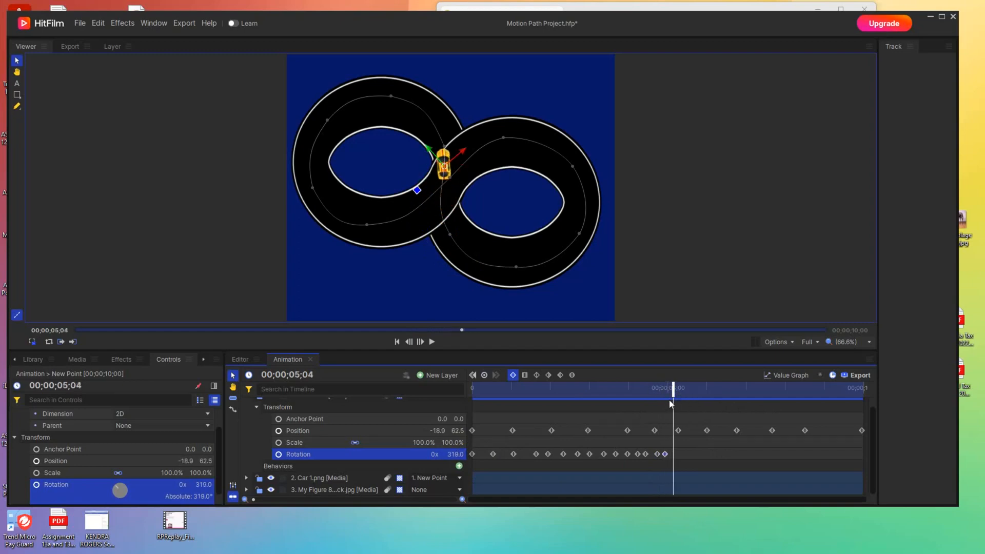
pyautogui.moveTo(674, 389); pyautogui.dragTo(679, 389)
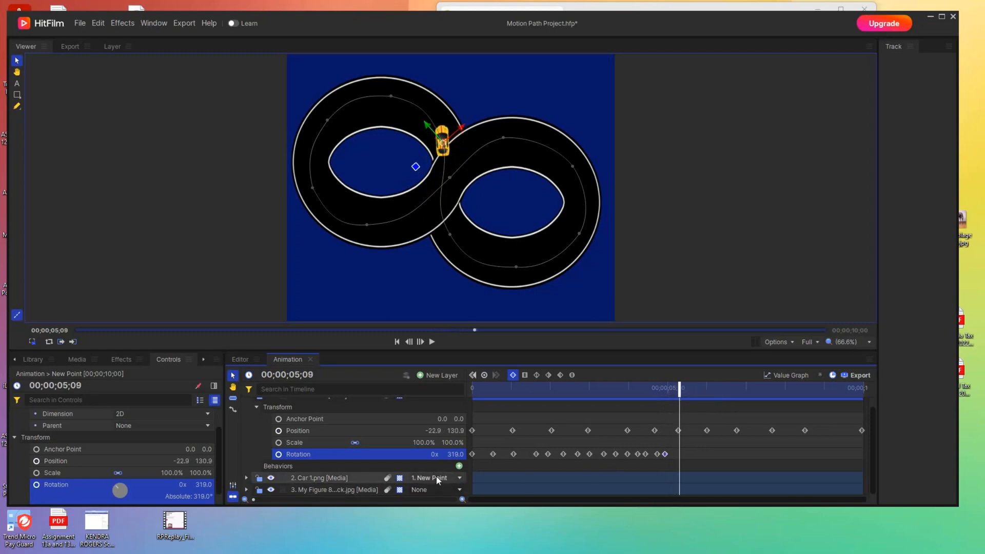
pyautogui.moveTo(452, 454); pyautogui.dragTo(452, 454)
pyautogui.moveTo(679, 389); pyautogui.dragTo(691, 389)
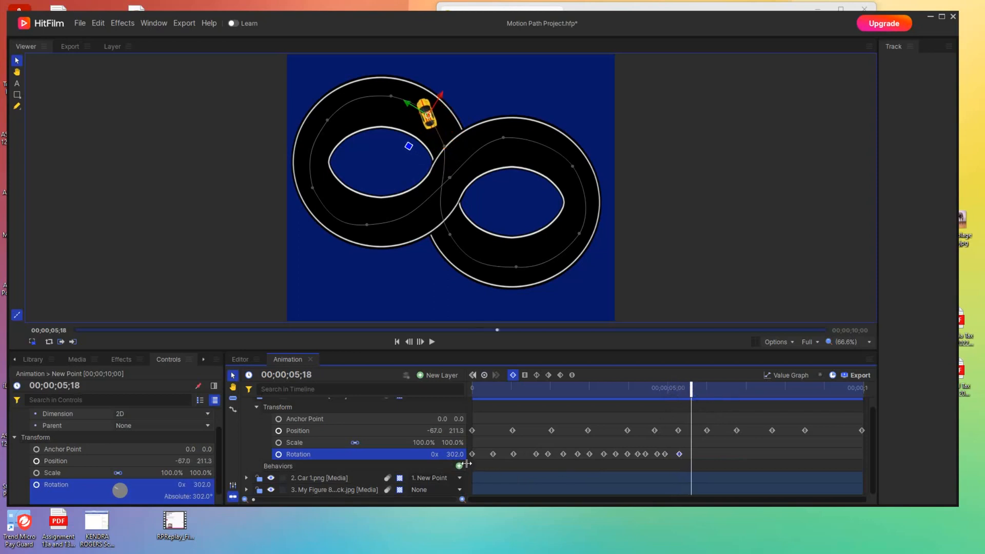
pyautogui.moveTo(453, 454); pyautogui.dragTo(454, 454)
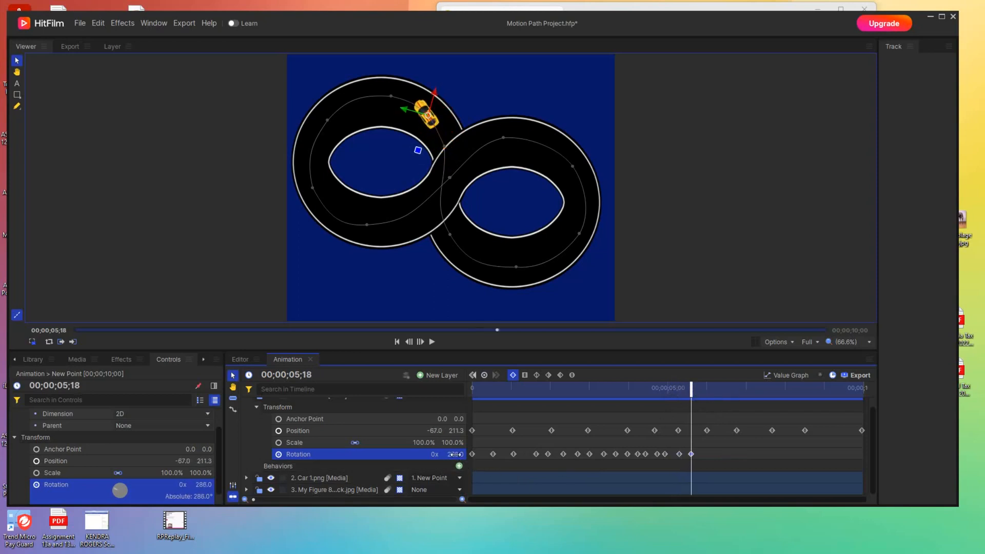
# - Keyframe the point's rotation over the top of the left loop at 264.0° at 5;25 and 244.0° at 6;01
pyautogui.moveTo(689, 386); pyautogui.dragTo(696, 387)
pyautogui.moveTo(455, 454); pyautogui.dragTo(454, 456)
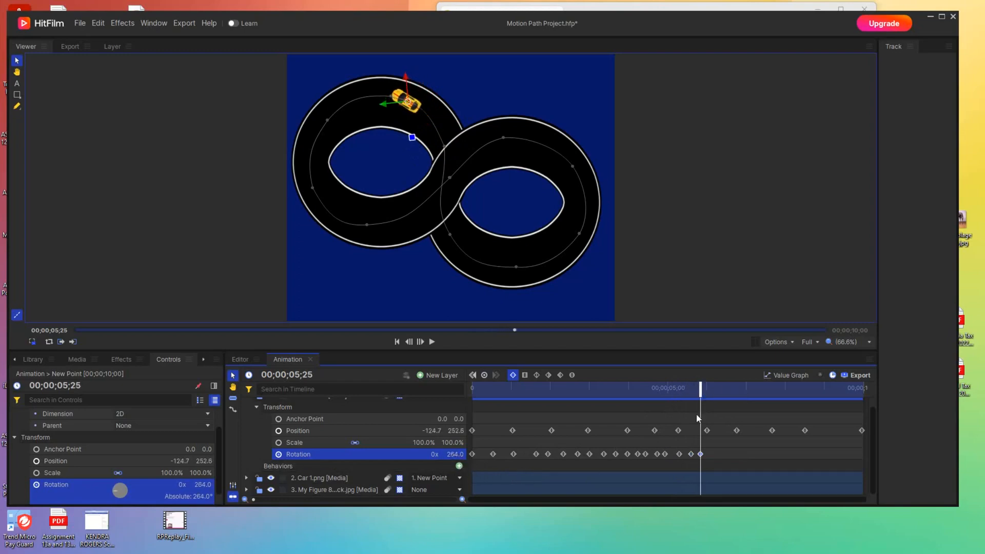
pyautogui.moveTo(700, 391); pyautogui.dragTo(708, 390)
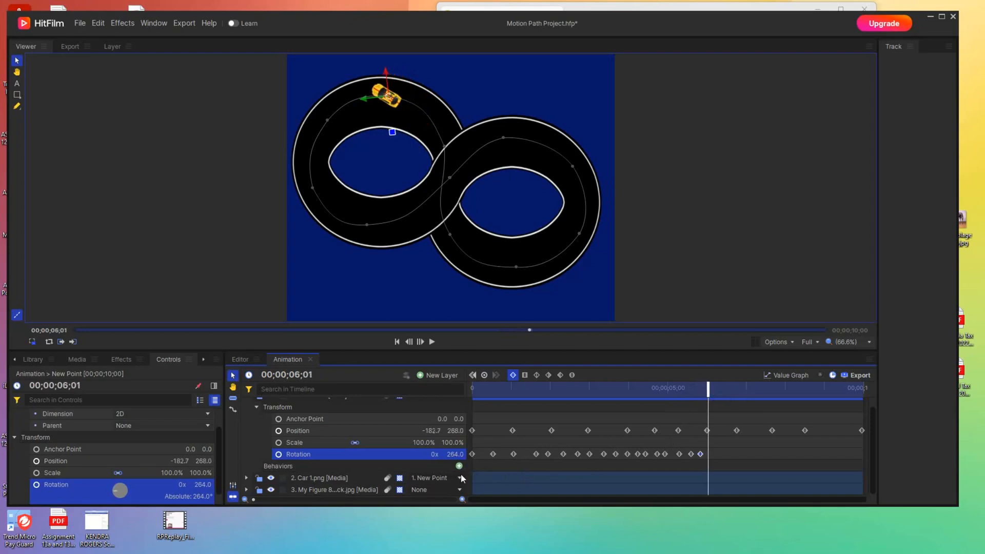
pyautogui.moveTo(453, 454); pyautogui.dragTo(453, 455)
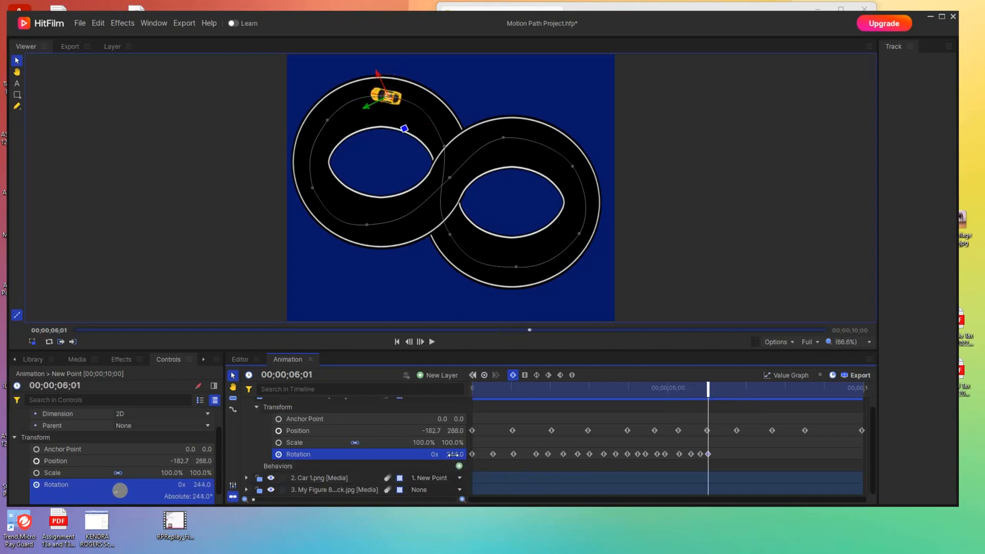
# - Set the point's rotation to 223.0° at 6;08 and 202.0° at 6;15 along the upper-left curve
pyautogui.moveTo(707, 391); pyautogui.dragTo(717, 391)
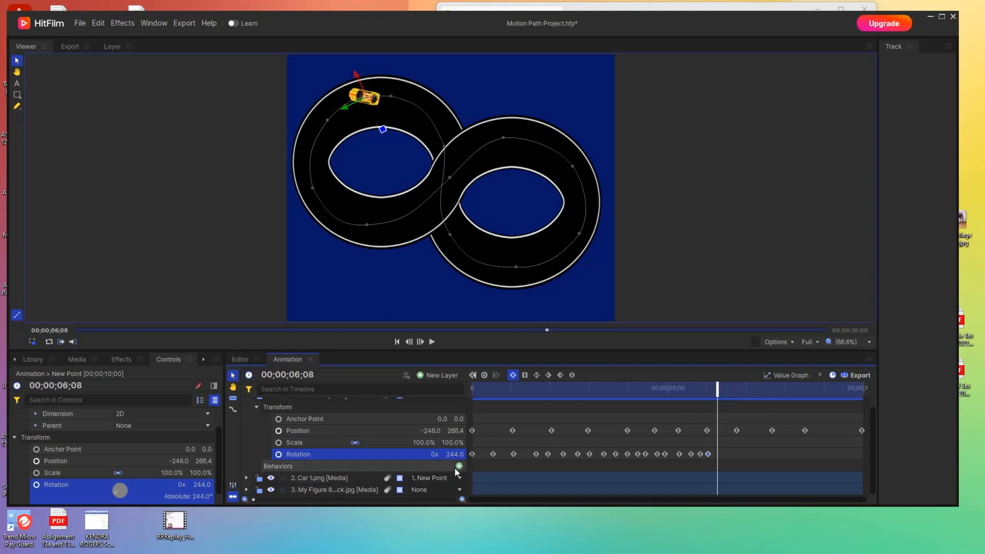
pyautogui.moveTo(453, 454); pyautogui.dragTo(453, 455)
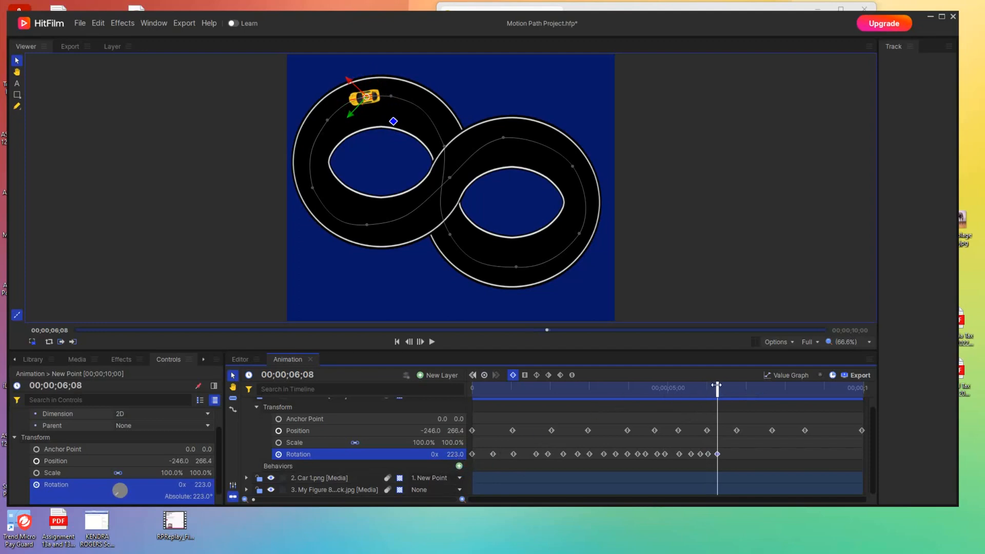
pyautogui.moveTo(717, 385); pyautogui.dragTo(727, 386)
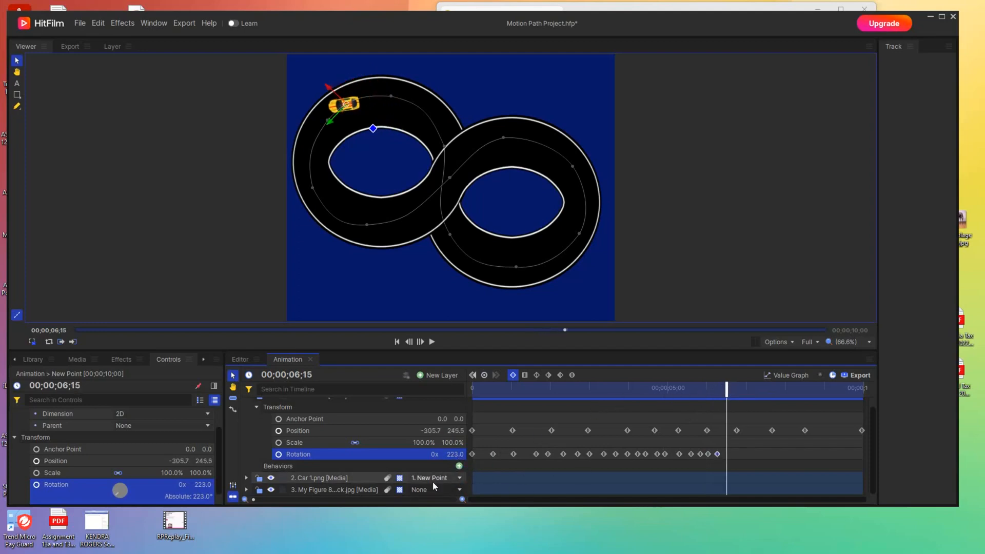
pyautogui.moveTo(454, 454); pyautogui.dragTo(445, 454)
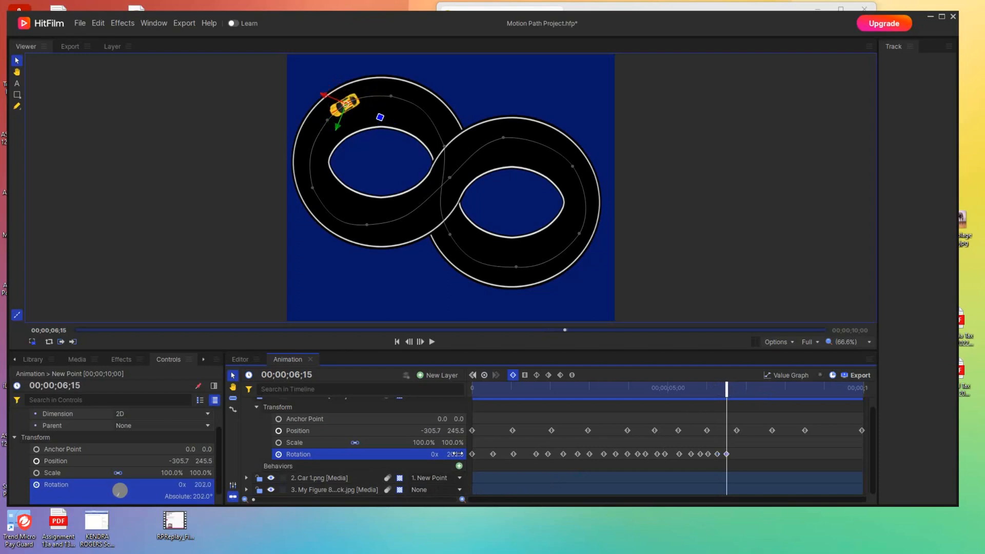
# - Add a rotation keyframe just before 6;23 to align the car with the upper-left curve, and preview the animation from the start
pyautogui.moveTo(727, 386); pyautogui.dragTo(735, 386)
pyautogui.moveTo(456, 457); pyautogui.dragTo(466, 455)
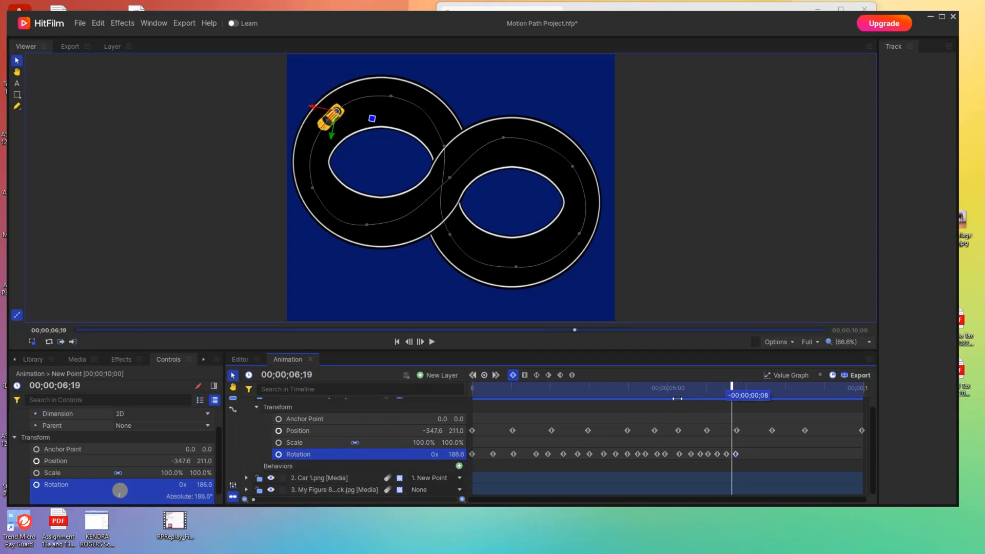
pyautogui.press('Home')
pyautogui.press('space')
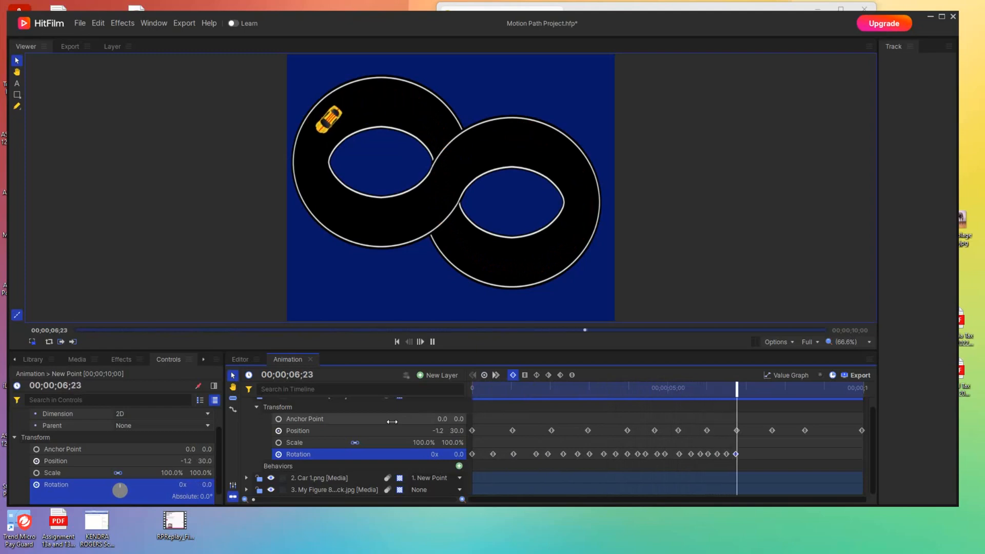
pyautogui.press('space')
# - Set the point's rotation to 171.0° at 7;00 and 154.0° about midway between 7;00 and 7;15
pyautogui.moveTo(762, 388)
pyautogui.mouseDown()
pyautogui.moveTo(717, 393)
pyautogui.moveTo(748, 388)
pyautogui.mouseUp()
pyautogui.moveTo(451, 454); pyautogui.dragTo(481, 450)
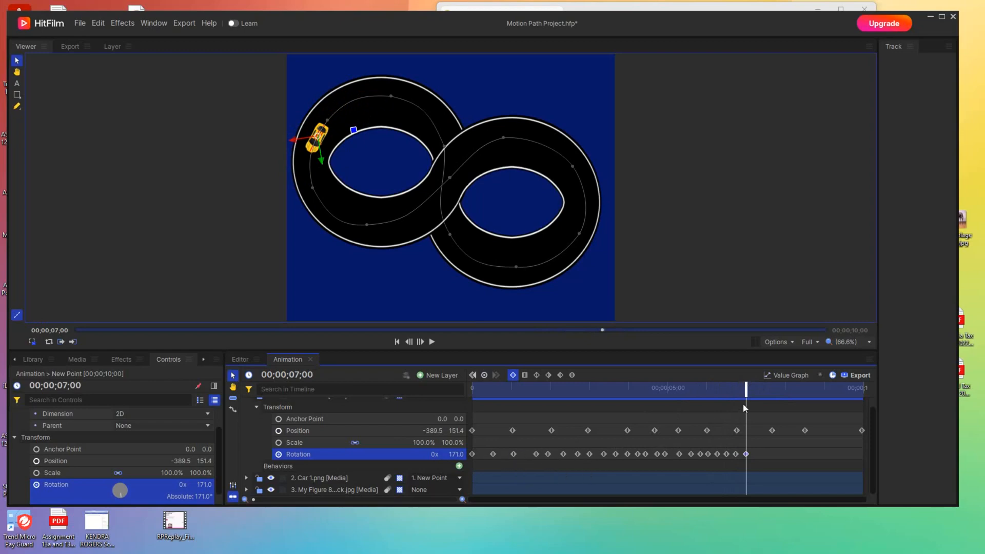
pyautogui.moveTo(746, 391); pyautogui.dragTo(755, 389)
pyautogui.moveTo(453, 454); pyautogui.dragTo(453, 455)
# - Keyframe the point's rotation down the outer side of the left loop at 137.0° at 7;15 and 115.0° at 7;22
pyautogui.moveTo(755, 390); pyautogui.dragTo(766, 390)
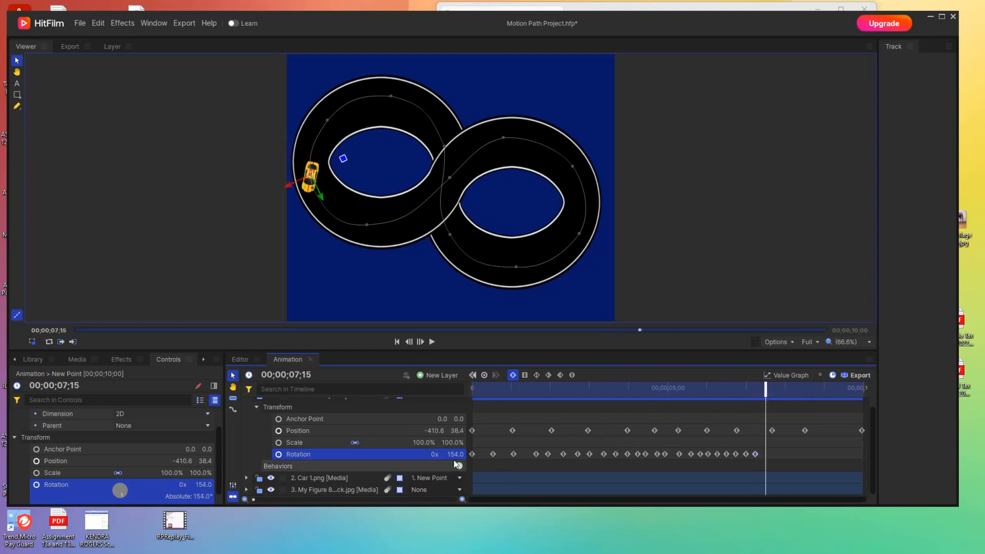
pyautogui.moveTo(452, 455); pyautogui.dragTo(452, 455)
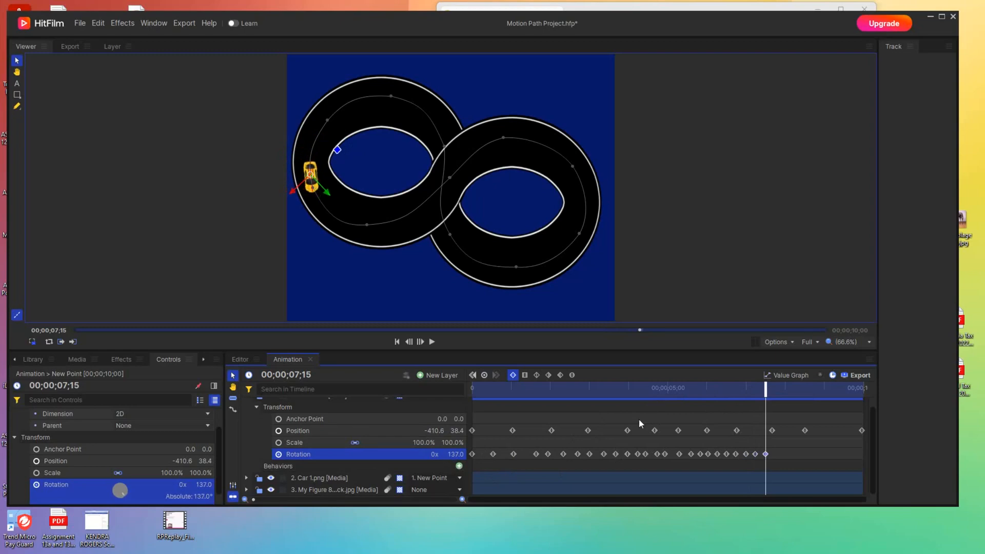
pyautogui.moveTo(762, 391); pyautogui.dragTo(770, 390)
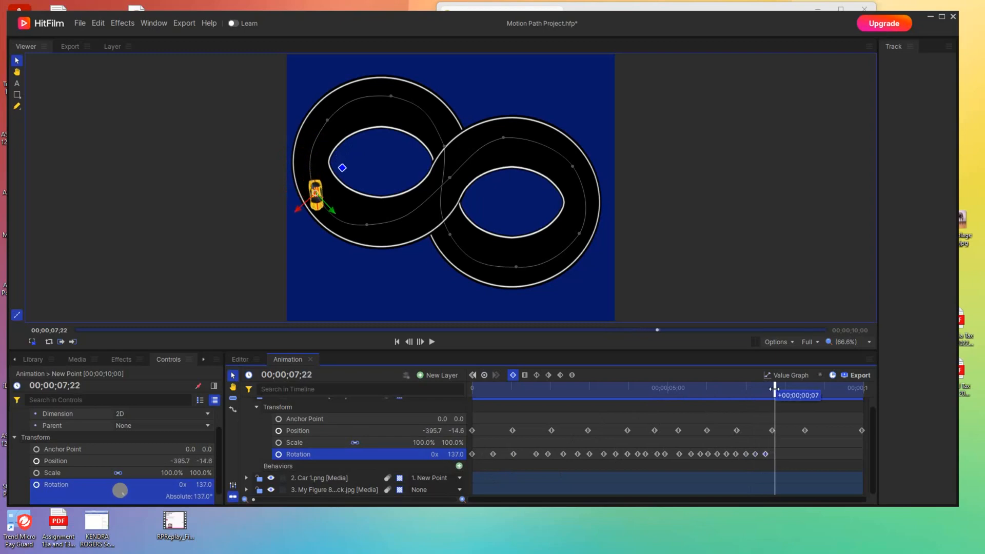
pyautogui.moveTo(454, 455); pyautogui.dragTo(454, 455)
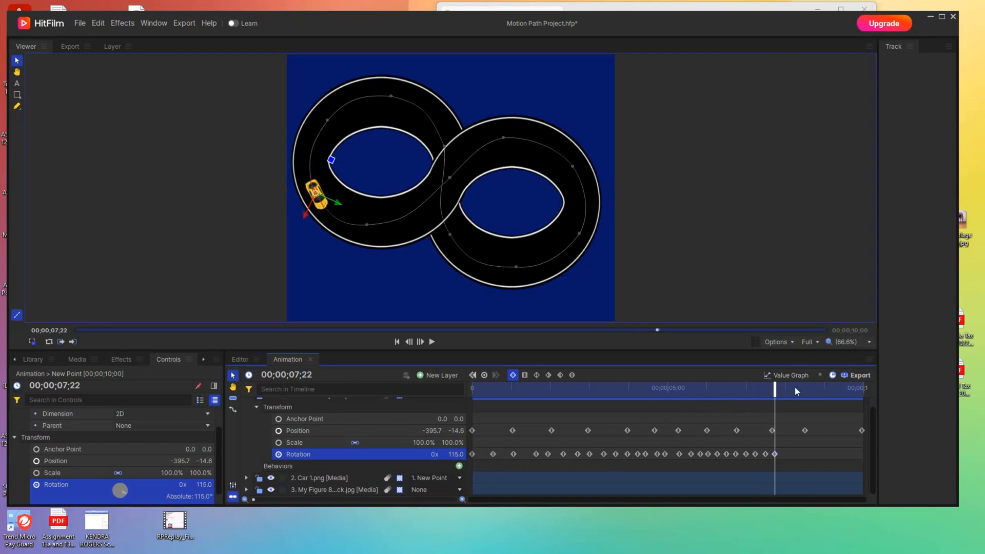
# - Set the point's rotation to 91.0° at 8;01 and 73.0° at 8;07 around the lower-left curve
pyautogui.moveTo(773, 391); pyautogui.dragTo(787, 391)
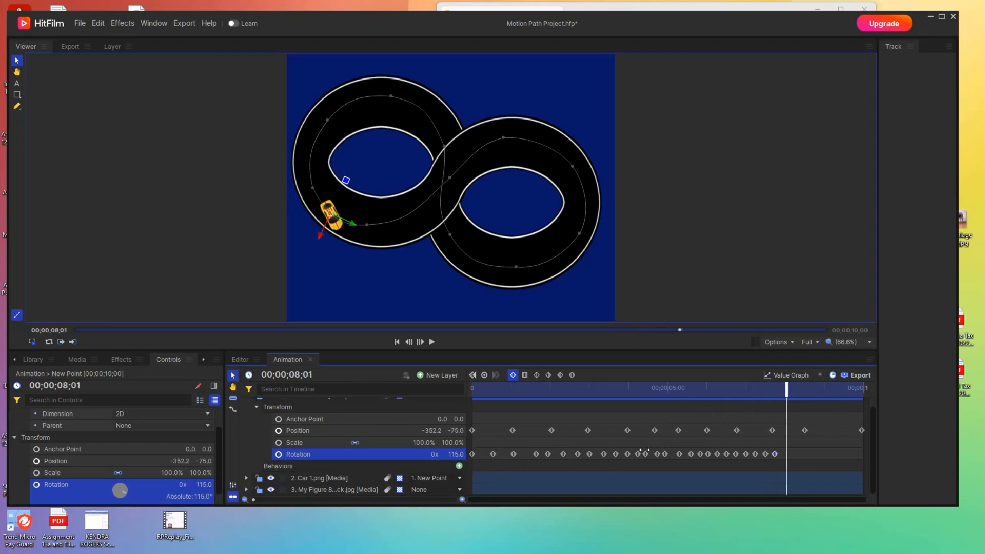
pyautogui.moveTo(452, 455); pyautogui.dragTo(452, 455)
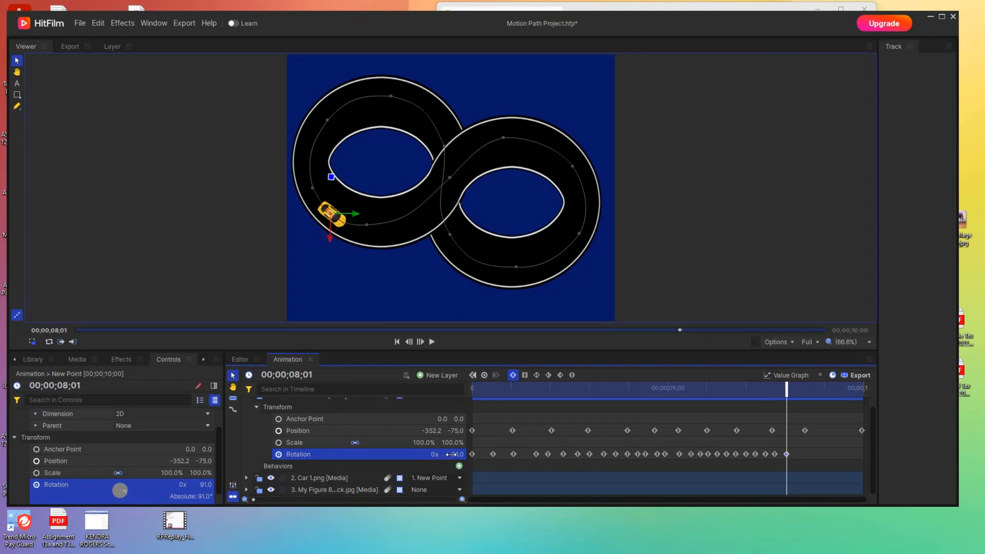
pyautogui.moveTo(787, 391); pyautogui.dragTo(795, 391)
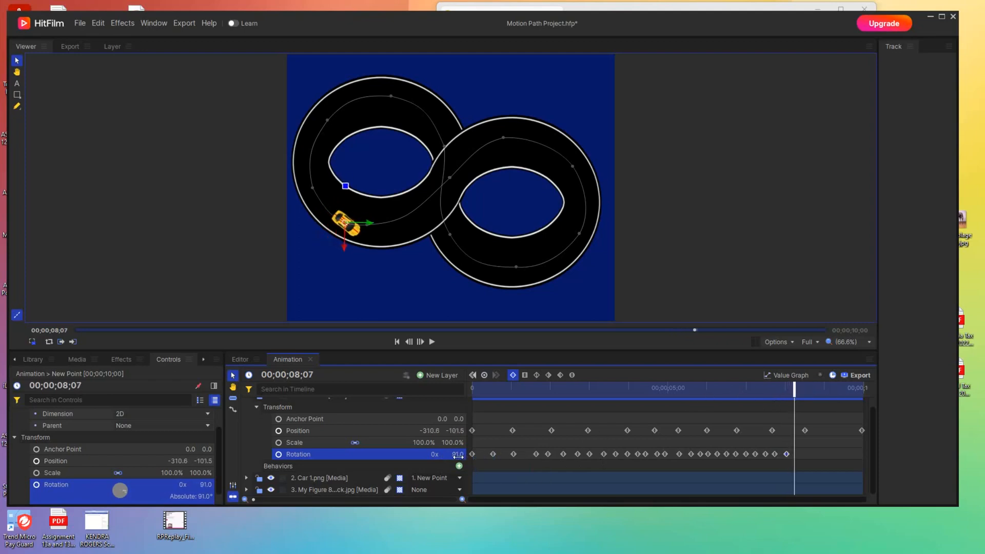
pyautogui.moveTo(457, 454); pyautogui.dragTo(457, 454)
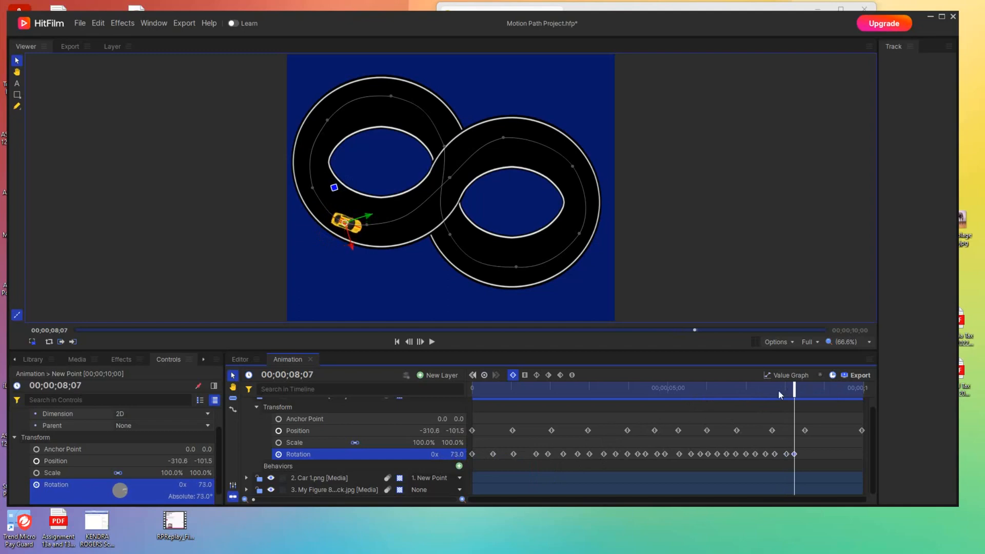
# - Keyframe the point's rotation along the bottom of the left loop at 51.0° about midway between 8;07 and 8;24, and 41.0° at 8;24
pyautogui.moveTo(794, 386); pyautogui.dragTo(803, 383)
pyautogui.moveTo(454, 453); pyautogui.dragTo(454, 453)
pyautogui.moveTo(803, 388); pyautogui.dragTo(816, 388)
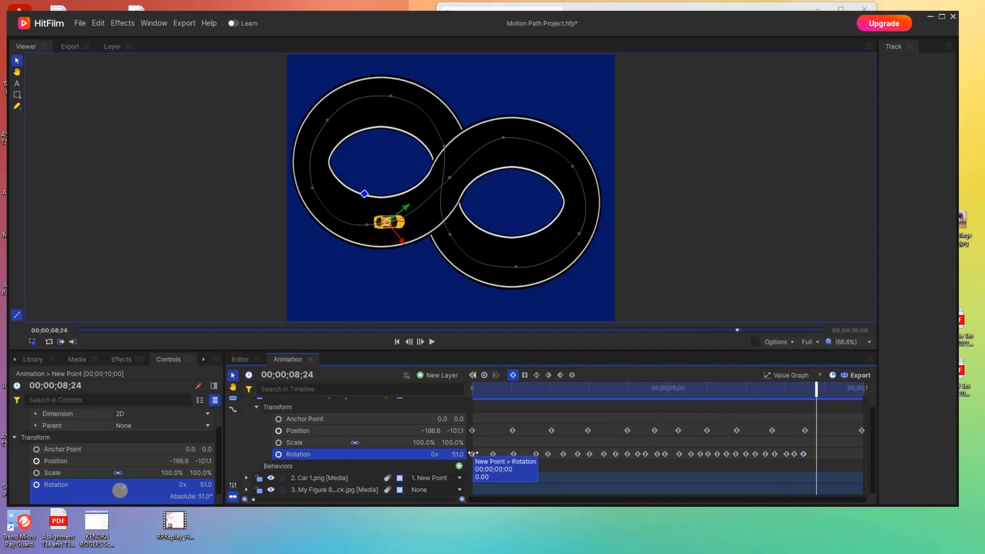
pyautogui.moveTo(473, 454); pyautogui.dragTo(459, 455)
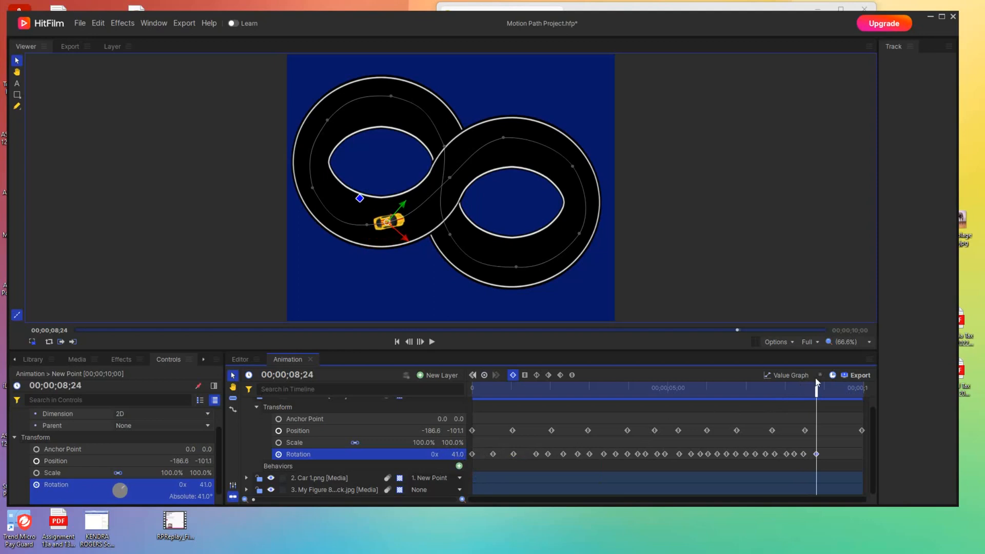
# - Set the point's rotation to 28.0° at 9;01 and 19.0° at 9;08 as the car heads back to the crossing
pyautogui.moveTo(815, 387); pyautogui.dragTo(825, 387)
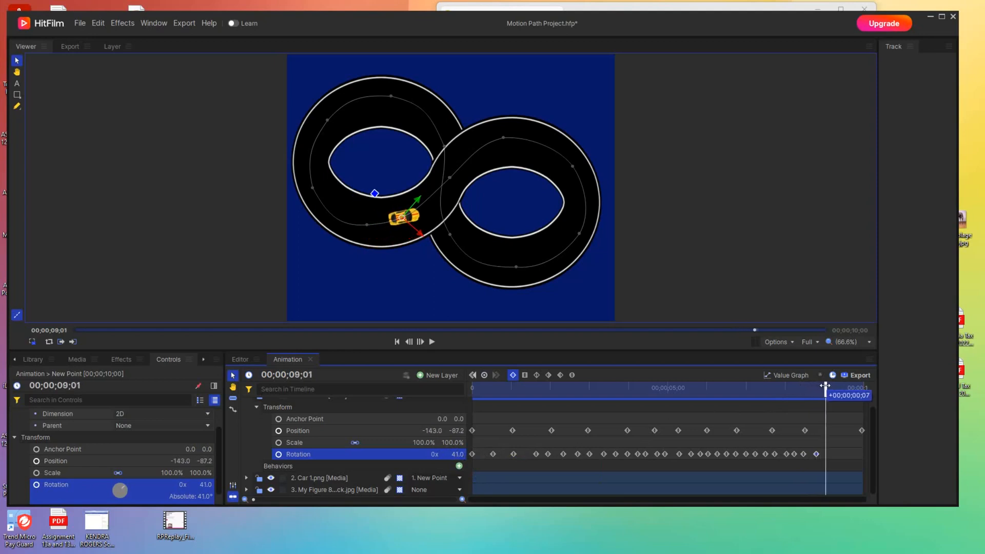
pyautogui.moveTo(454, 455); pyautogui.dragTo(454, 456)
pyautogui.moveTo(823, 388); pyautogui.dragTo(835, 388)
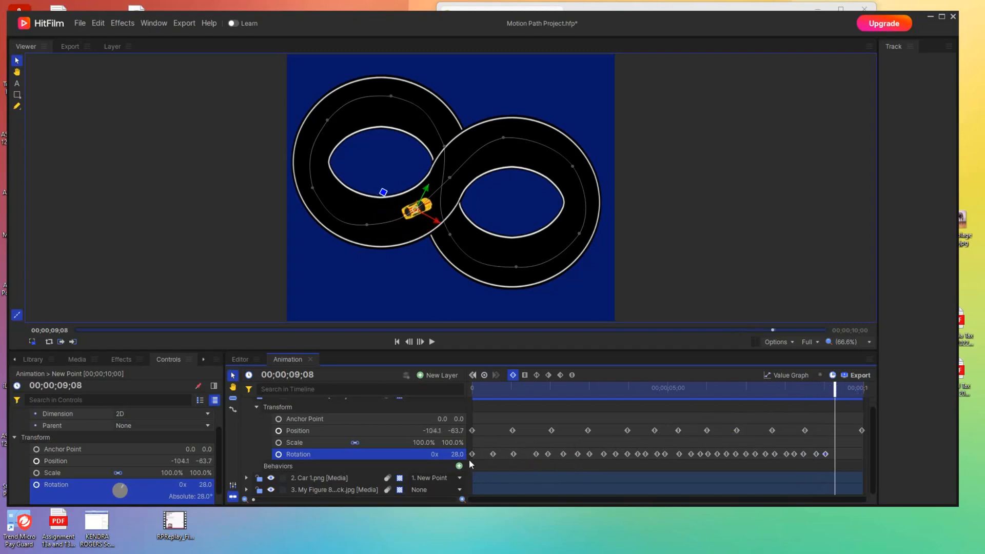
pyautogui.moveTo(456, 455); pyautogui.dragTo(457, 455)
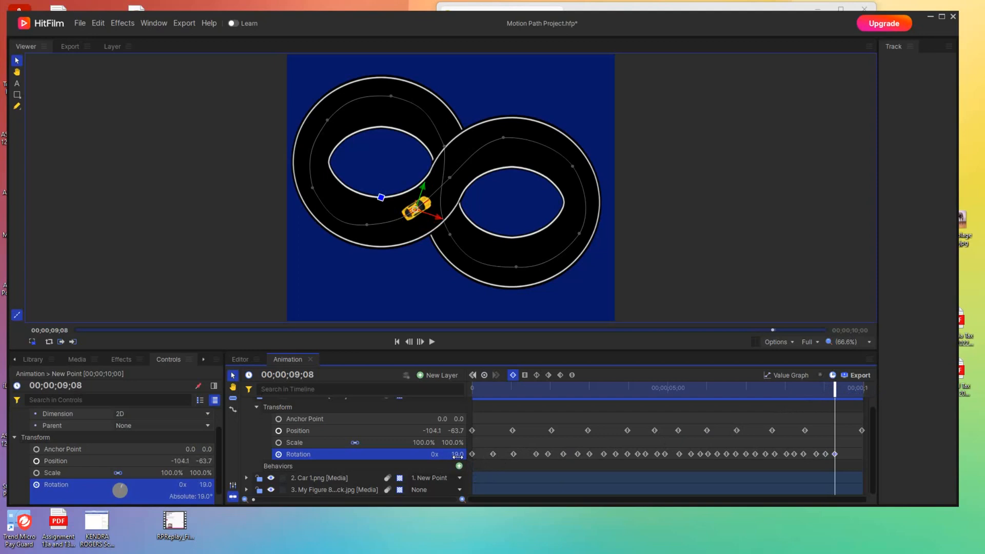
# - Set the point's rotation to 10.0° at 9;14 and move the last rotation keyframe to the end of the timeline
pyautogui.moveTo(832, 387); pyautogui.dragTo(841, 385)
pyautogui.moveTo(455, 455)
pyautogui.mouseDown()
pyautogui.moveTo(447, 455)
pyautogui.moveTo(464, 465)
pyautogui.mouseUp()
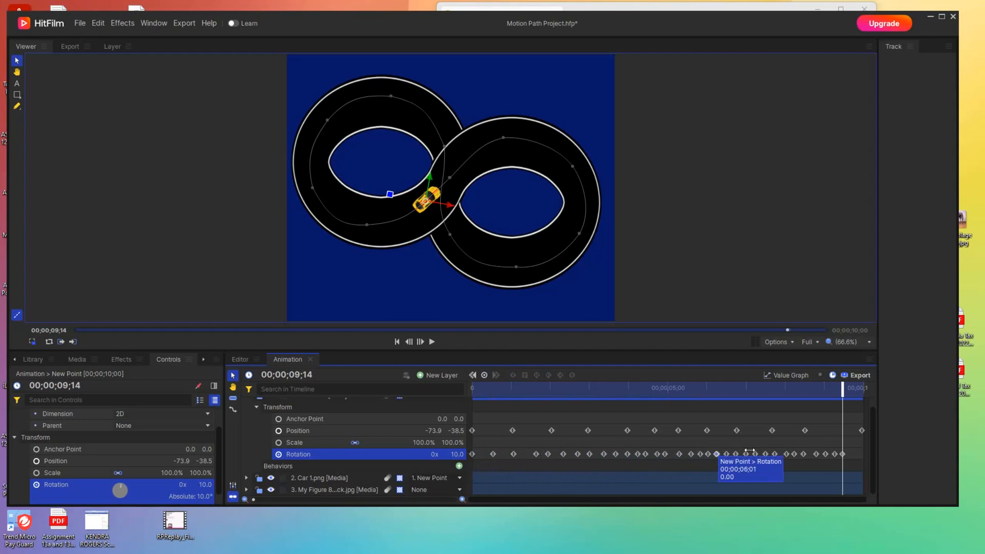
pyautogui.moveTo(852, 459); pyautogui.dragTo(863, 459)
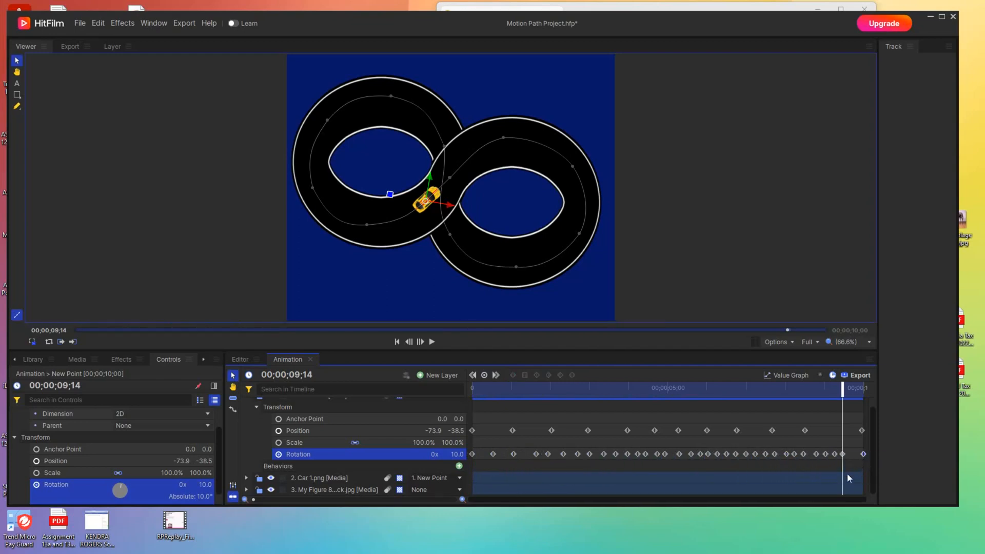
# - Play back the animation from the start to check how the car follows the track, and return to the first frame
pyautogui.moveTo(844, 389); pyautogui.dragTo(468, 398)
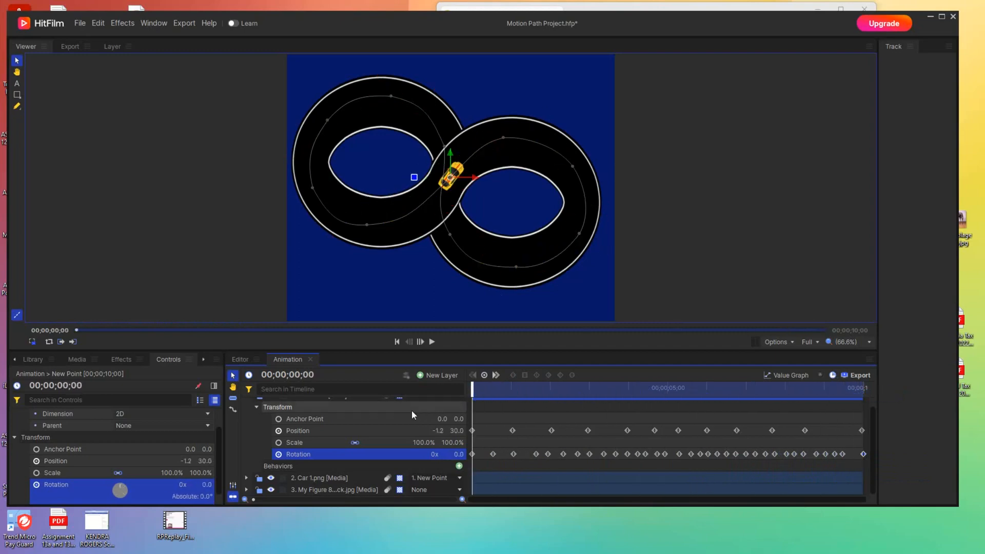
pyautogui.press('space')
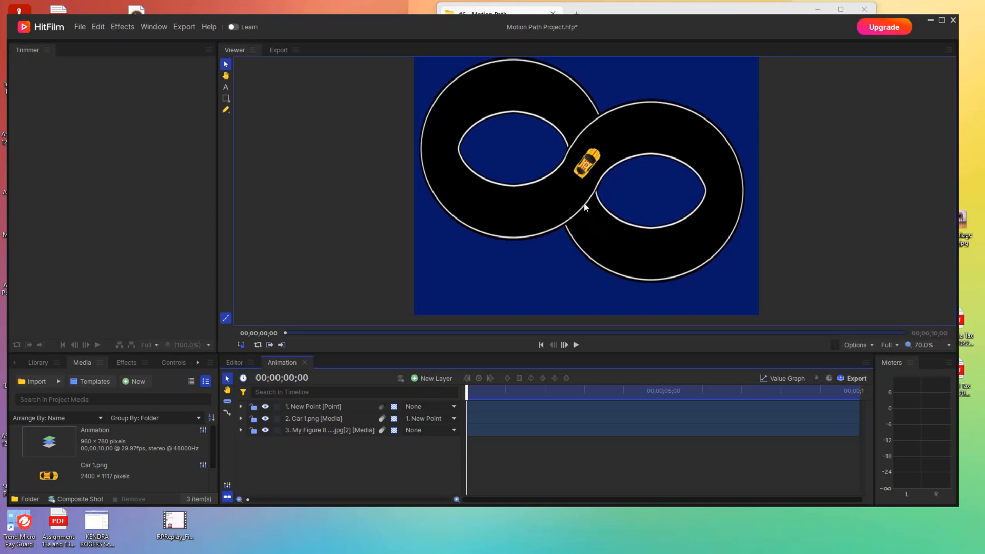
pyautogui.press('space')
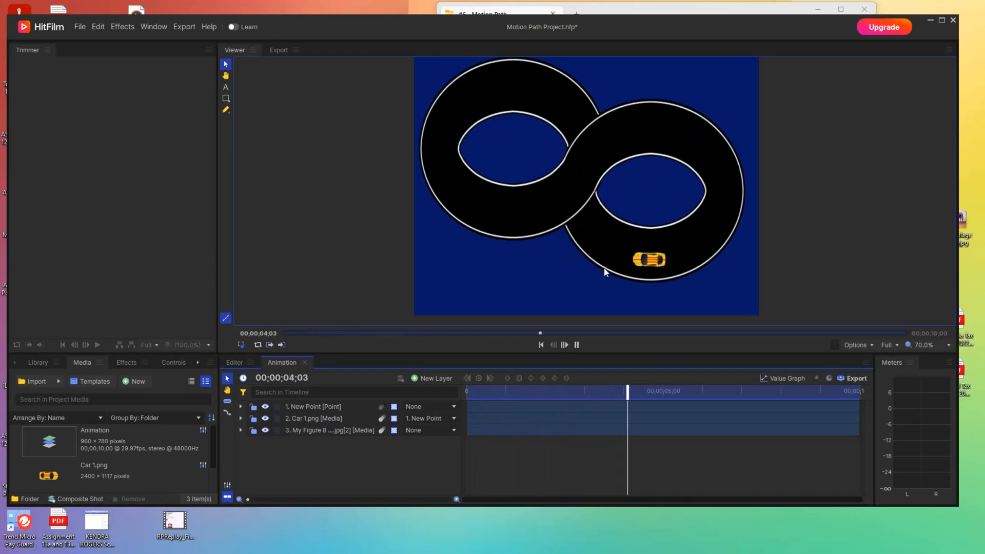
pyautogui.press('space')
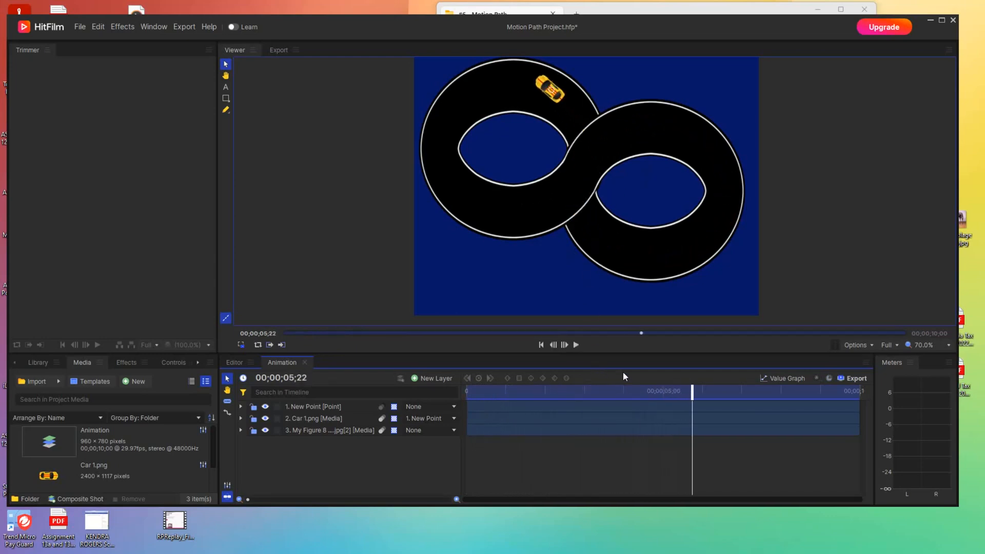
pyautogui.moveTo(687, 388); pyautogui.dragTo(439, 384)
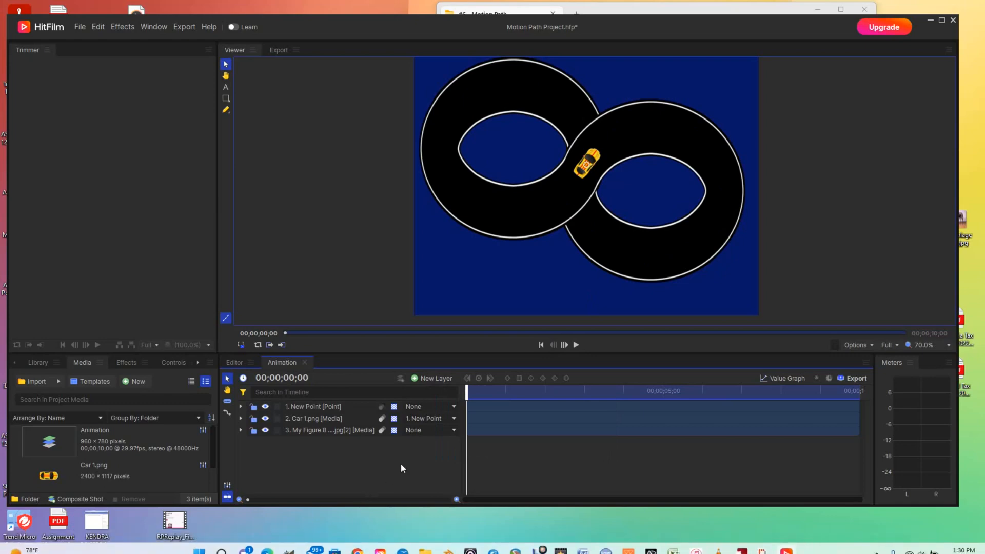
# - Duplicate the figure-8 track layer and move the lower copy to the top of the layer stack
pyautogui.click(325, 433)
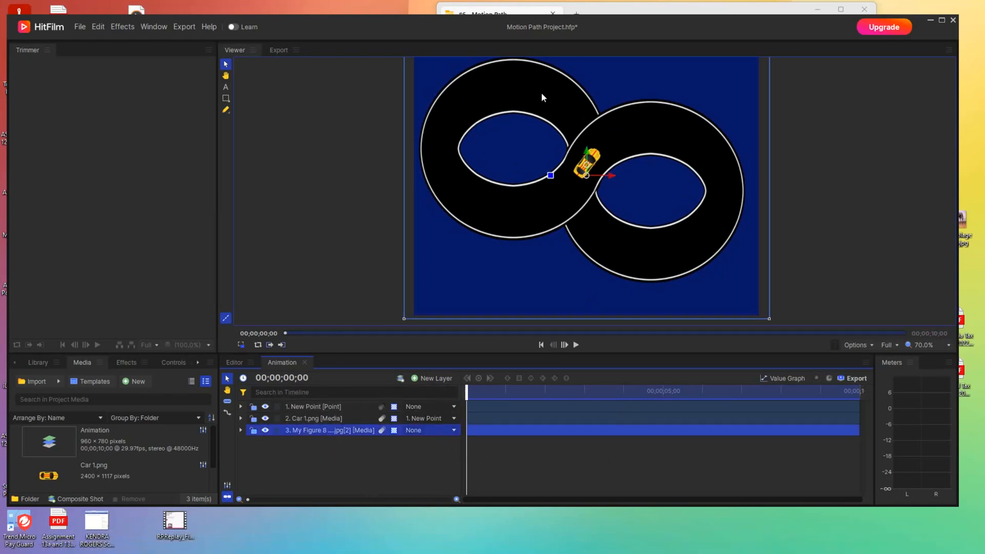
pyautogui.rightClick(312, 430)
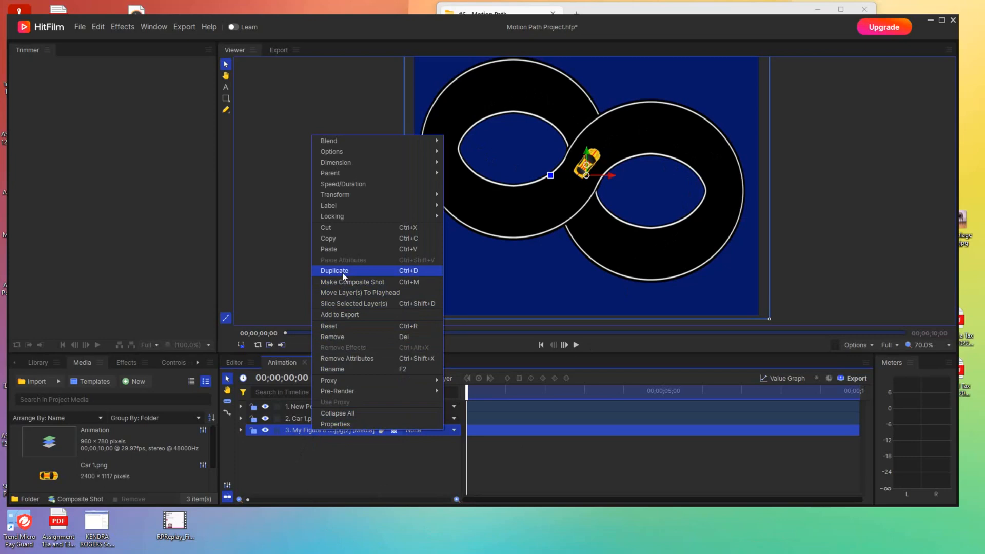
pyautogui.click(402, 272)
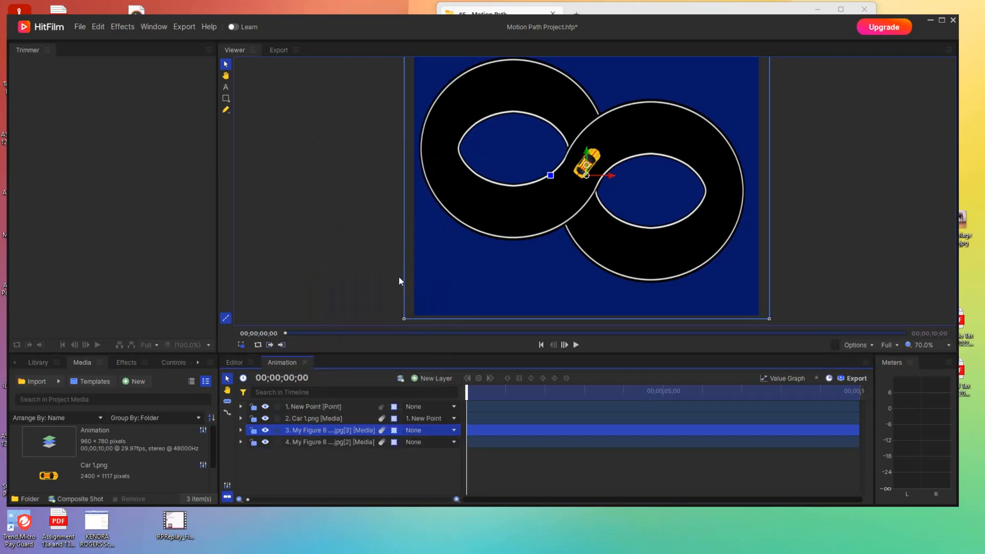
pyautogui.click(301, 444)
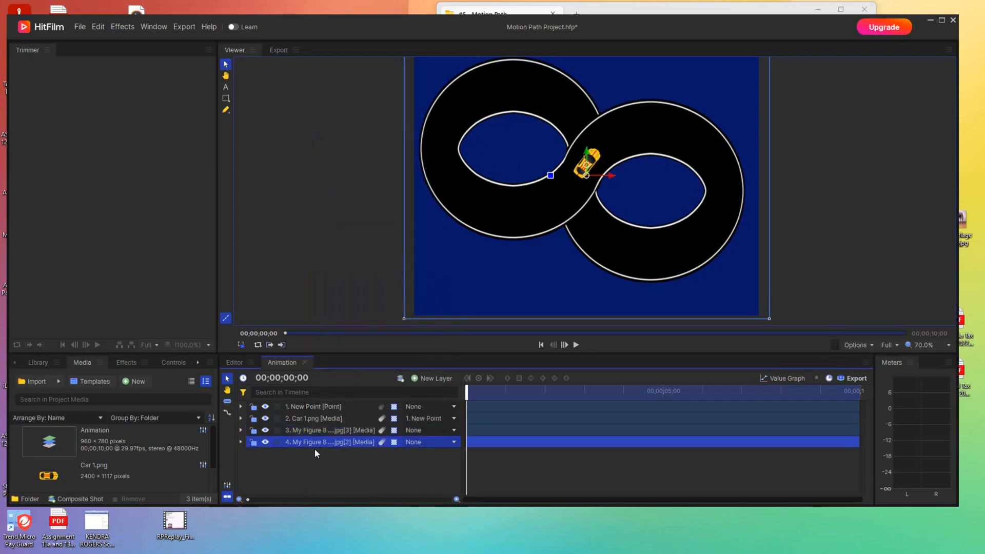
pyautogui.moveTo(320, 441); pyautogui.dragTo(315, 403)
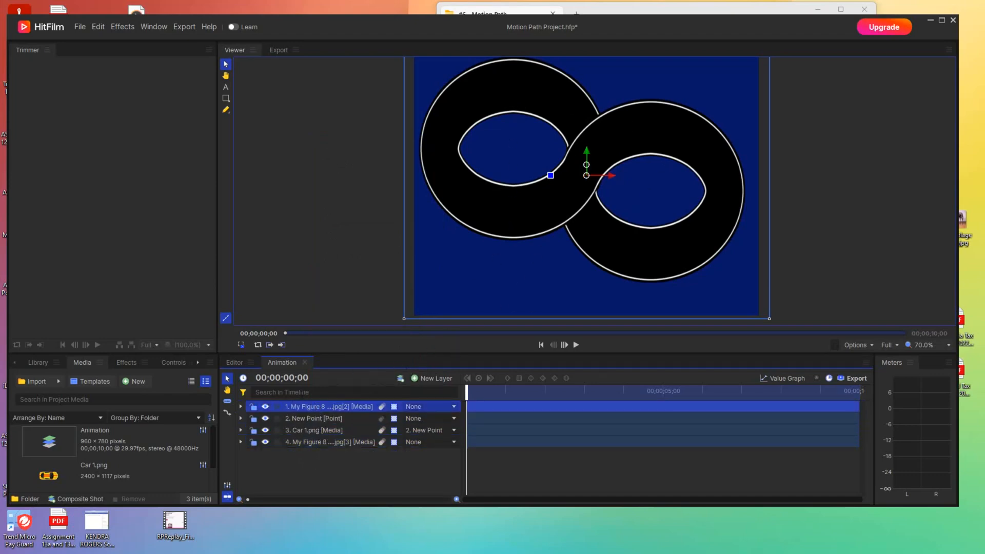
# - Start a freehand mask on the top track layer at 100% view scale, tracing the lower-right edge of the crossing road from the lower junction
pyautogui.click(265, 407)
pyautogui.click(265, 406)
pyautogui.click(227, 111)
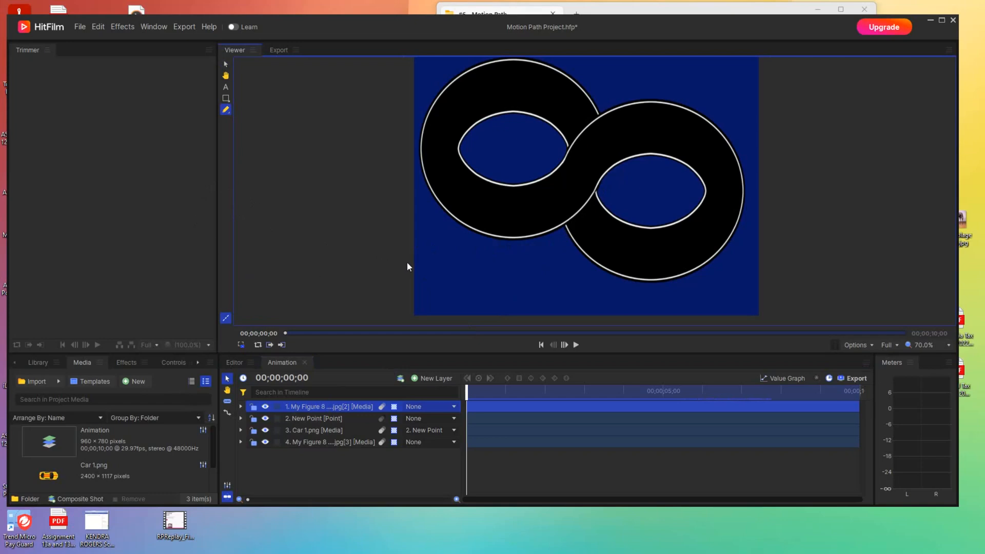
pyautogui.click(947, 344)
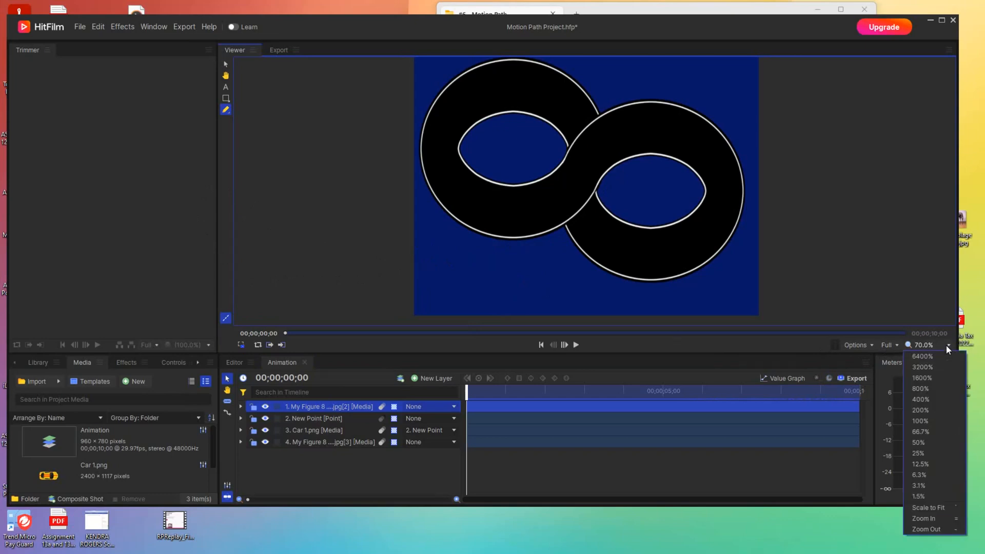
pyautogui.click(919, 422)
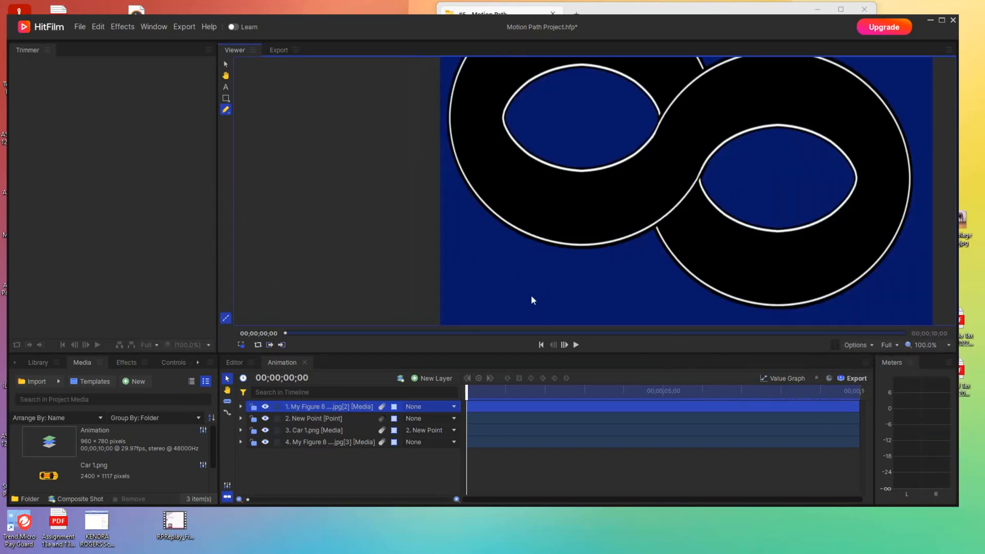
pyautogui.moveTo(501, 354); pyautogui.dragTo(467, 449)
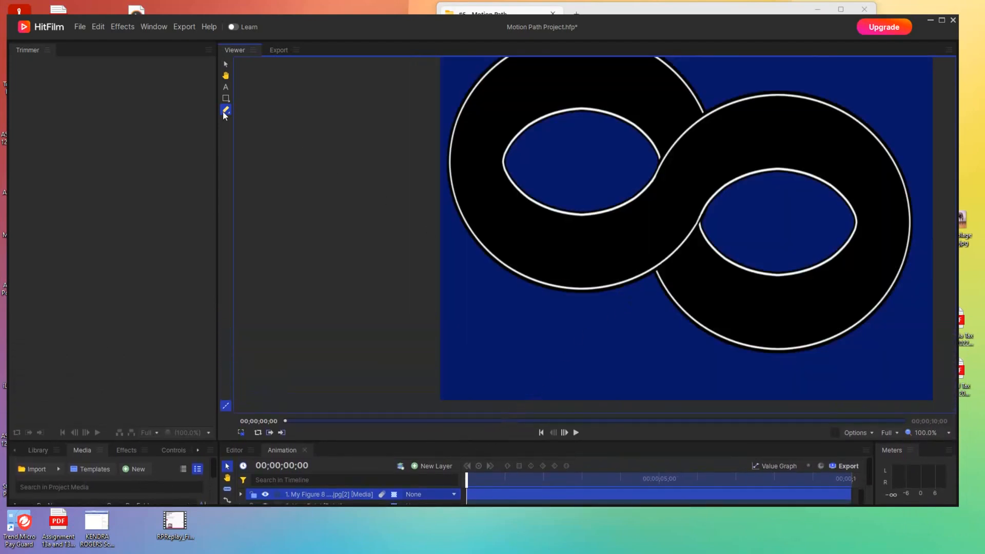
pyautogui.click(655, 275)
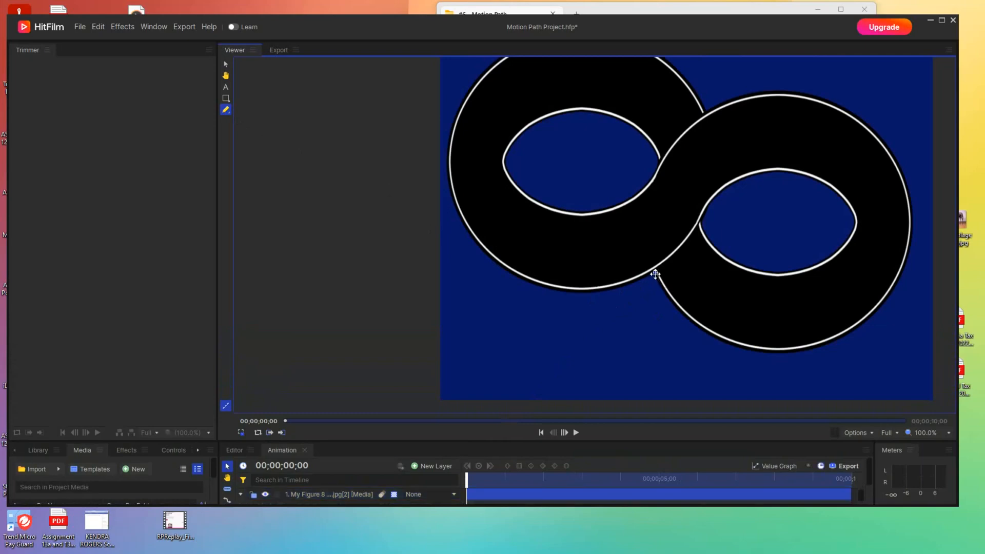
pyautogui.click(687, 241)
pyautogui.click(694, 230)
pyautogui.click(700, 223)
# - Continue the mask across the crossing road, trace its upper-left edge down to the left loop's inner edge, and close it at the starting point
pyautogui.click(723, 101)
pyautogui.click(711, 107)
pyautogui.click(701, 113)
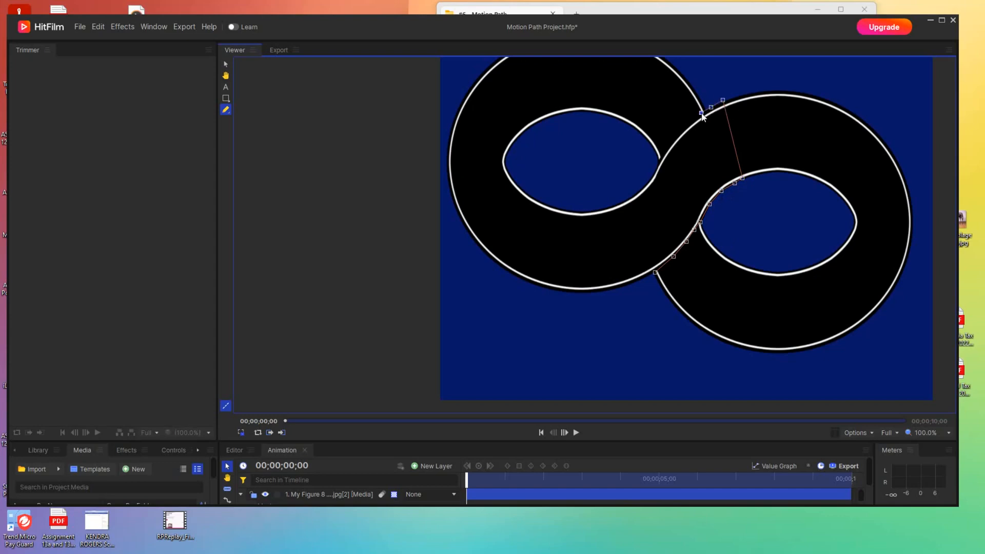
pyautogui.click(684, 126)
pyautogui.click(674, 137)
pyautogui.click(665, 149)
pyautogui.click(656, 161)
pyautogui.click(653, 166)
pyautogui.click(651, 172)
pyautogui.click(642, 183)
pyautogui.click(631, 191)
pyautogui.click(625, 194)
pyautogui.click(631, 214)
pyautogui.click(655, 272)
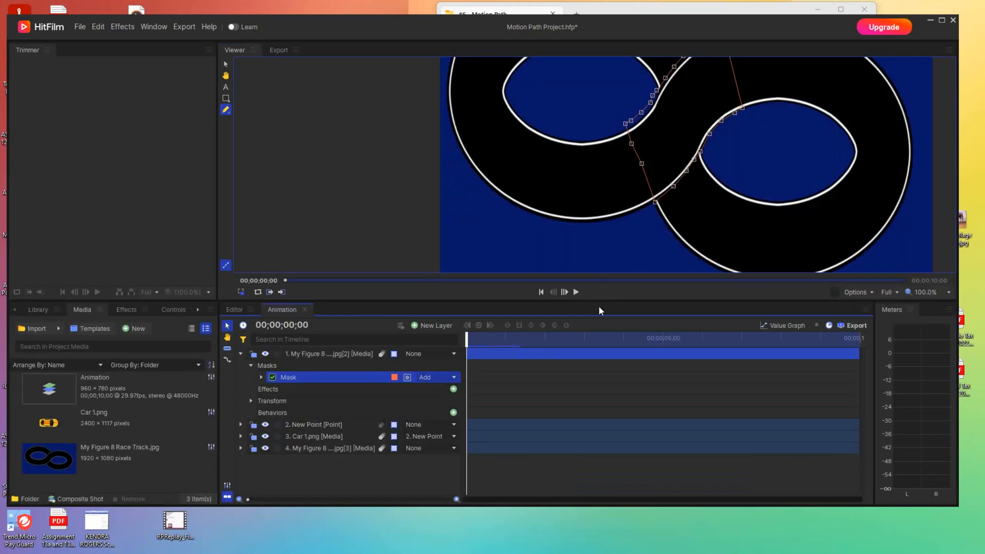
# - View the whole track at 66.7% and play back the masked animation, returning to the first frame
pyautogui.click(948, 291)
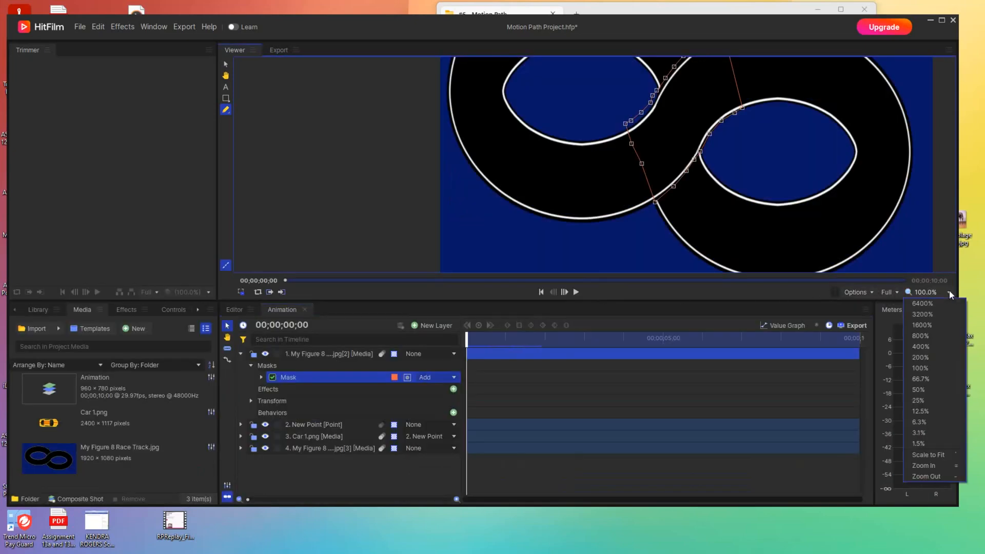
pyautogui.click(926, 379)
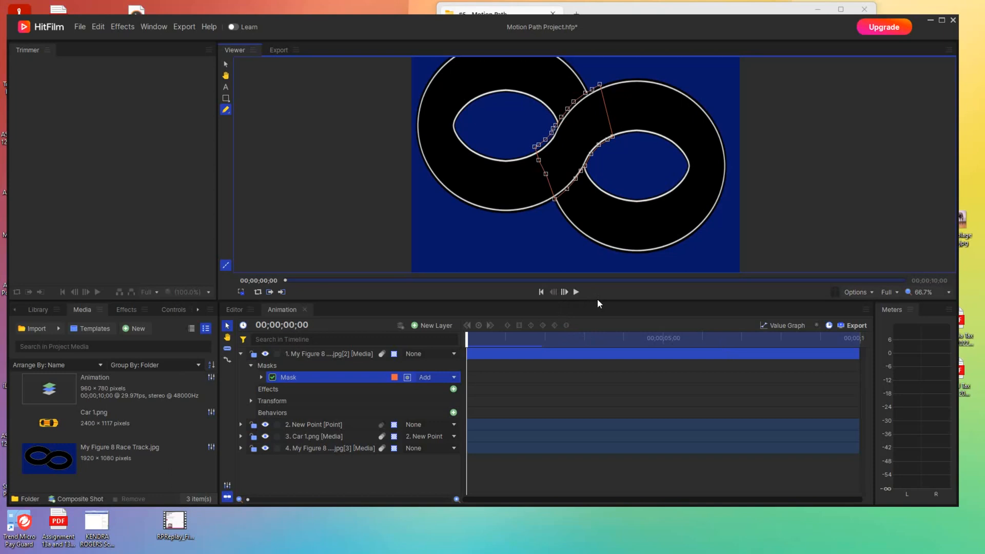
pyautogui.moveTo(598, 300); pyautogui.dragTo(596, 348)
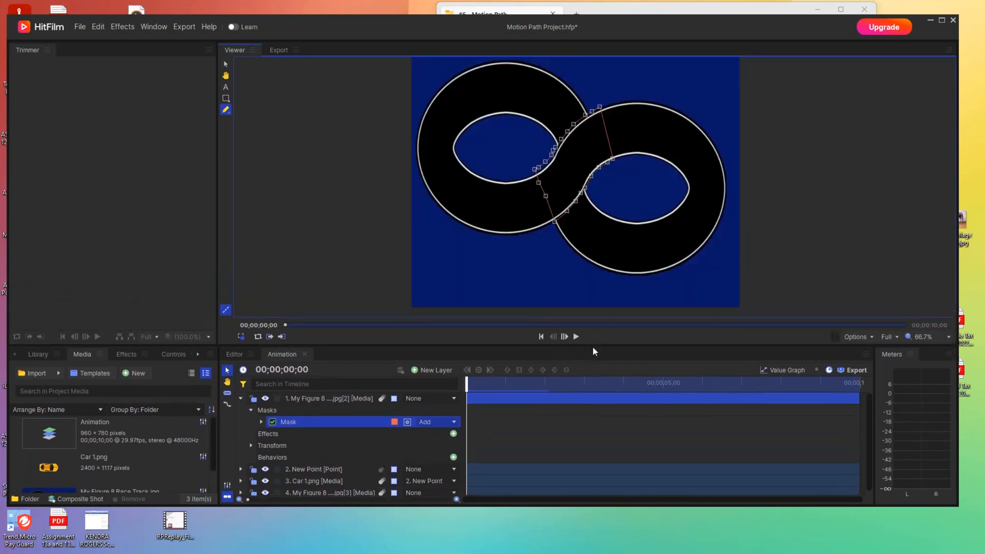
pyautogui.click(576, 337)
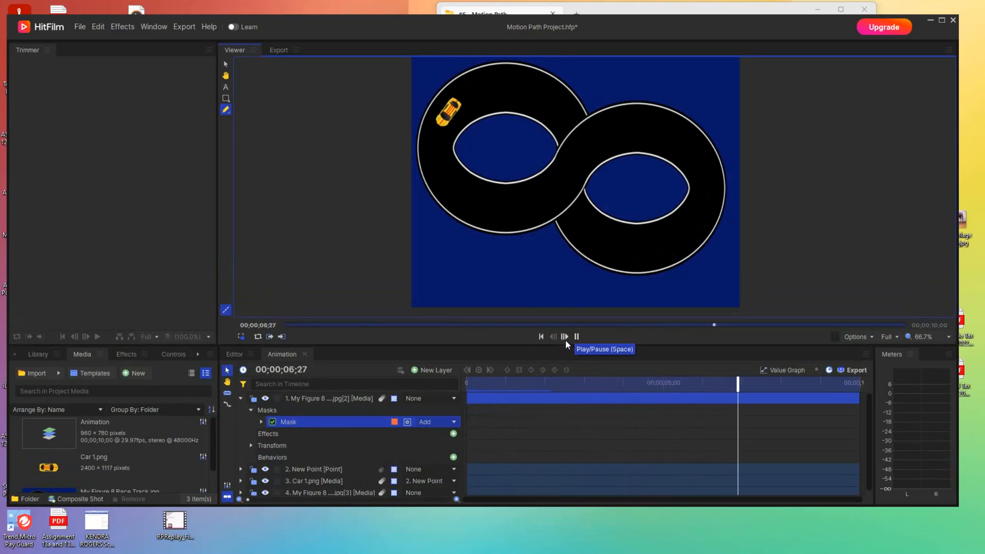
pyautogui.click(566, 339)
pyautogui.click(542, 337)
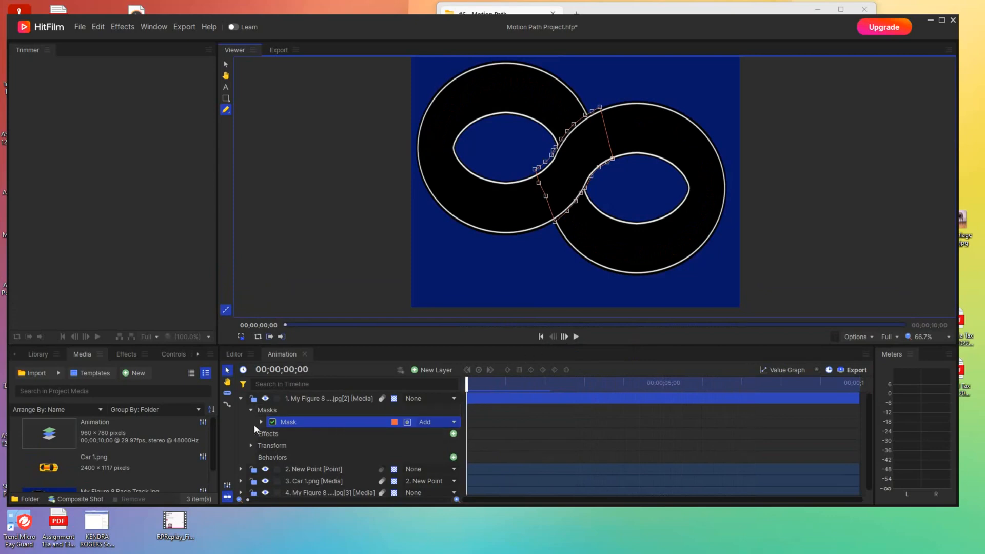
# - Hide the point, car and bottom track layers to inspect the masked crossing piece, and make all layers visible again
pyautogui.click(240, 399)
pyautogui.click(306, 402)
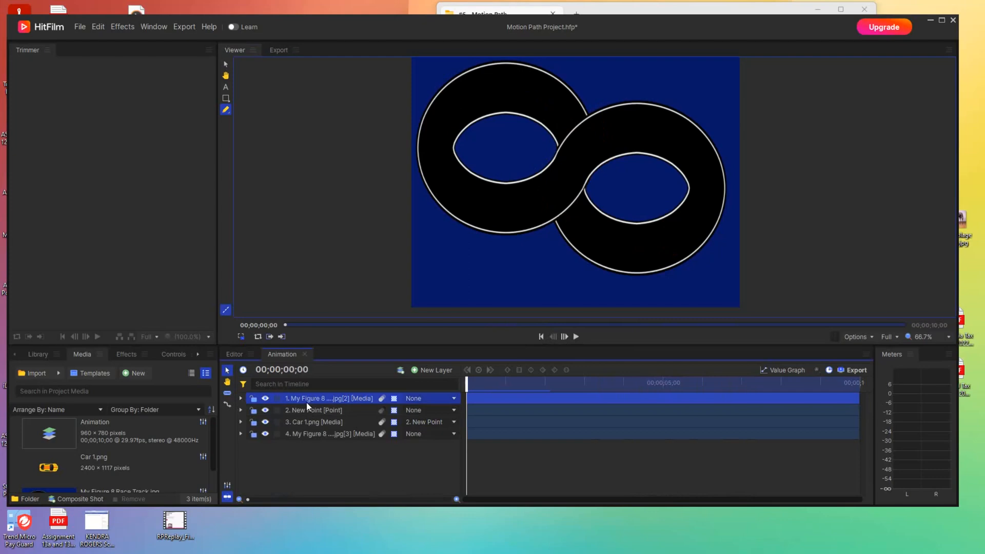
pyautogui.click(264, 413)
pyautogui.click(264, 422)
pyautogui.click(264, 434)
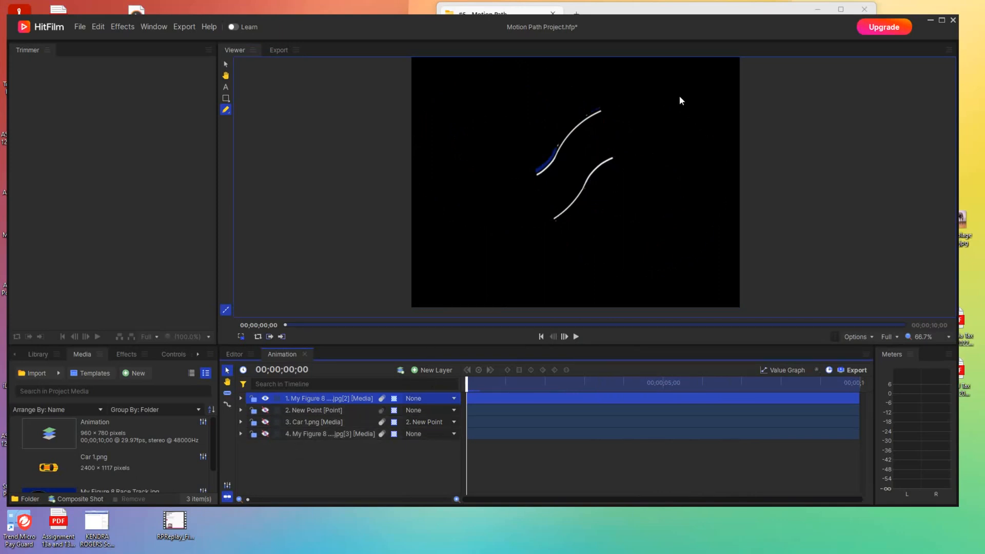
pyautogui.click(264, 434)
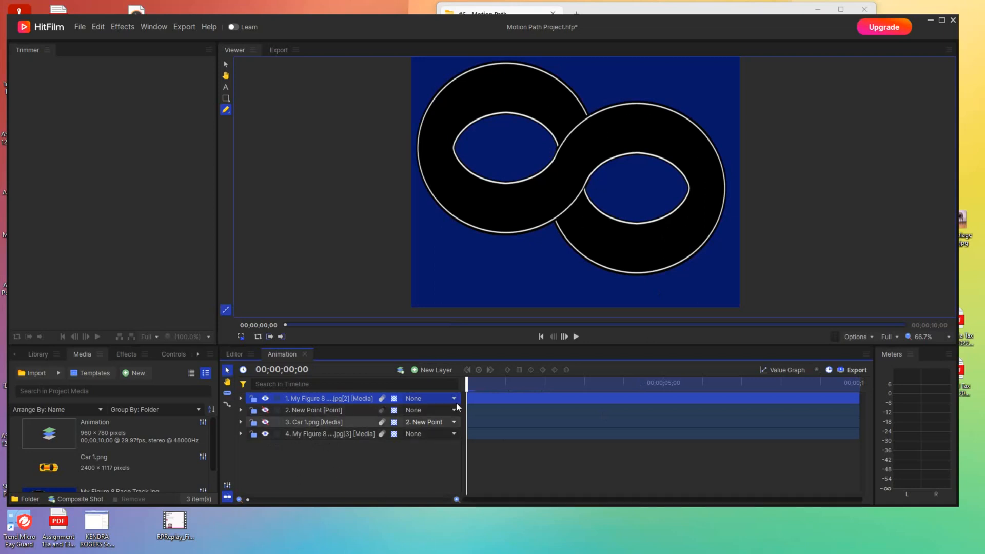
pyautogui.moveTo(467, 383); pyautogui.dragTo(466, 354)
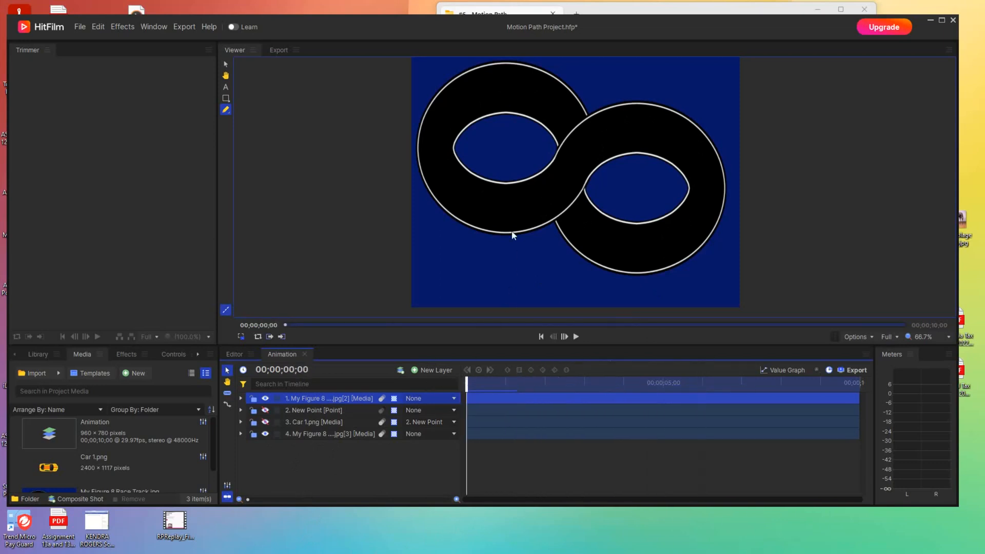
pyautogui.click(265, 410)
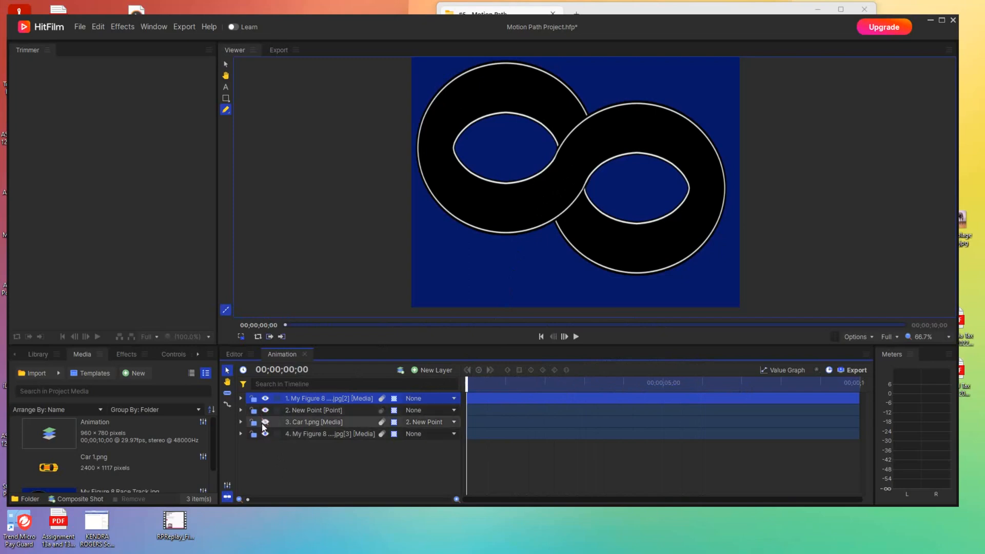
pyautogui.click(265, 434)
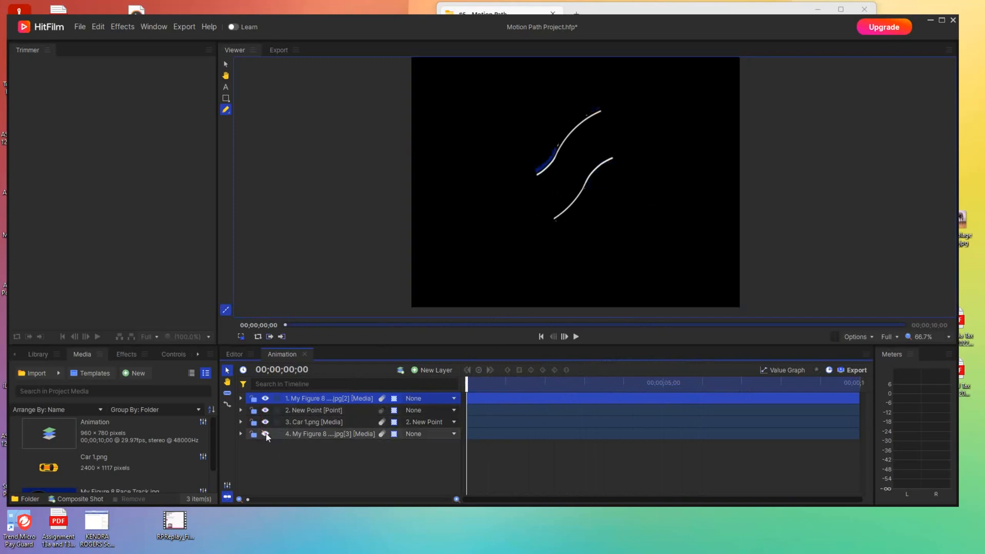
pyautogui.click(266, 434)
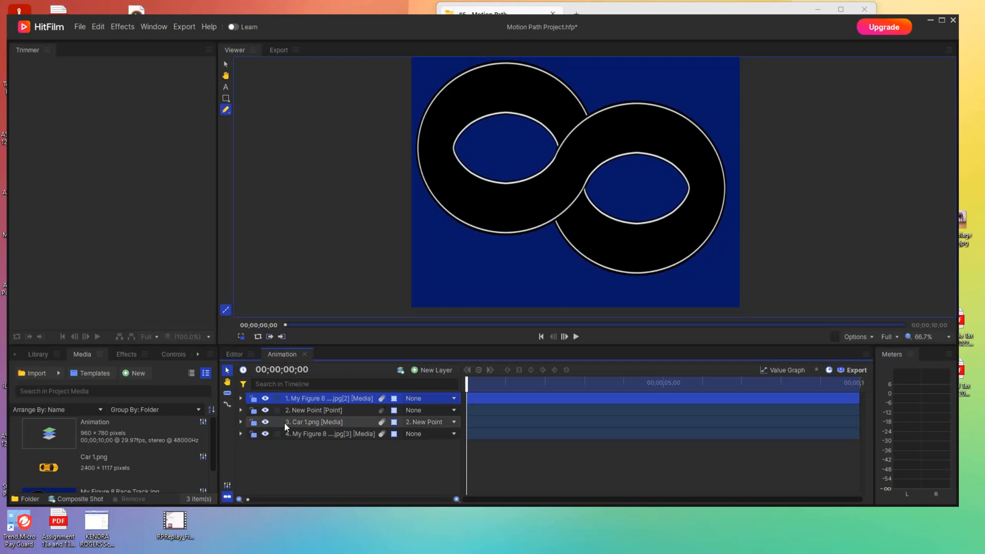
# - Set the masked top track layer's opacity to 0% and keyframe it at the first frame
pyautogui.click(240, 399)
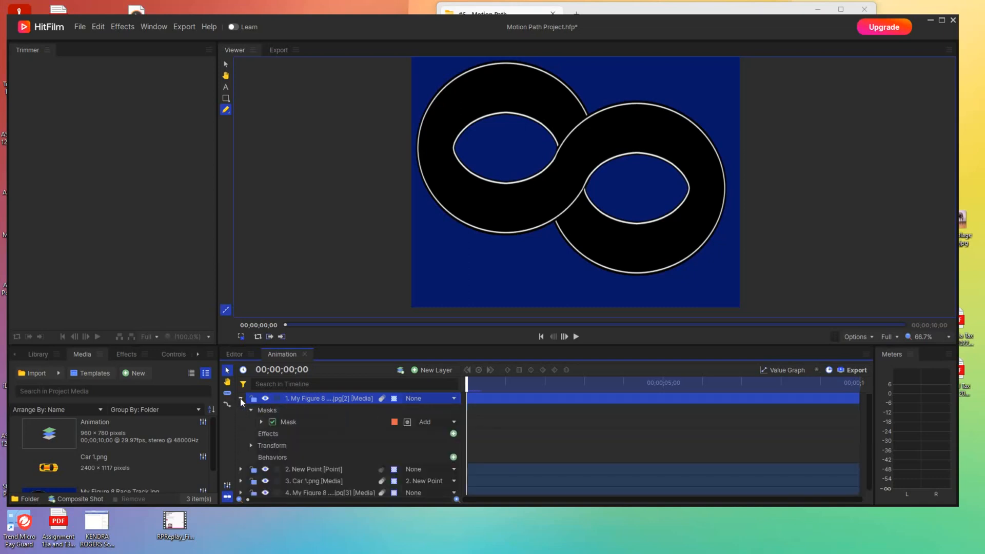
pyautogui.click(251, 445)
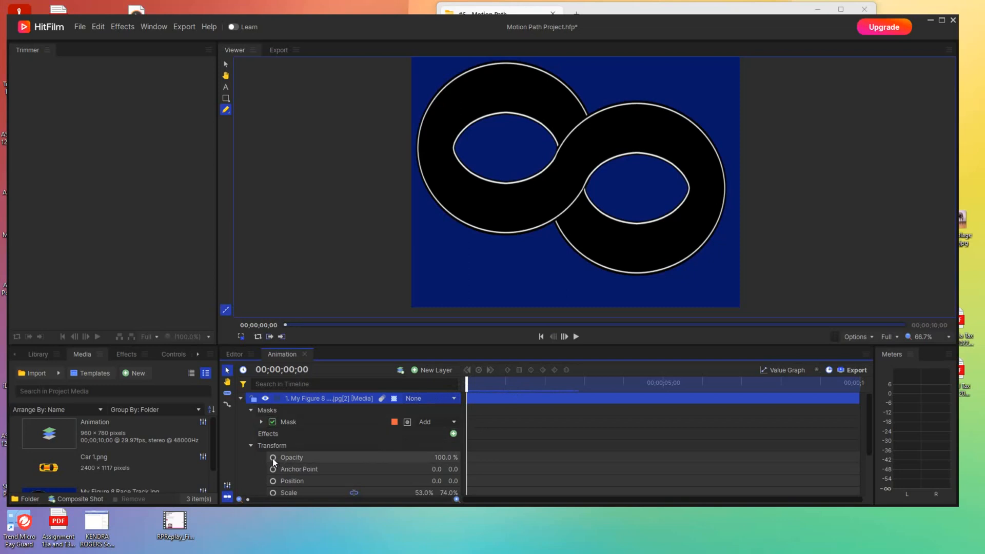
pyautogui.moveTo(448, 457); pyautogui.dragTo(449, 457)
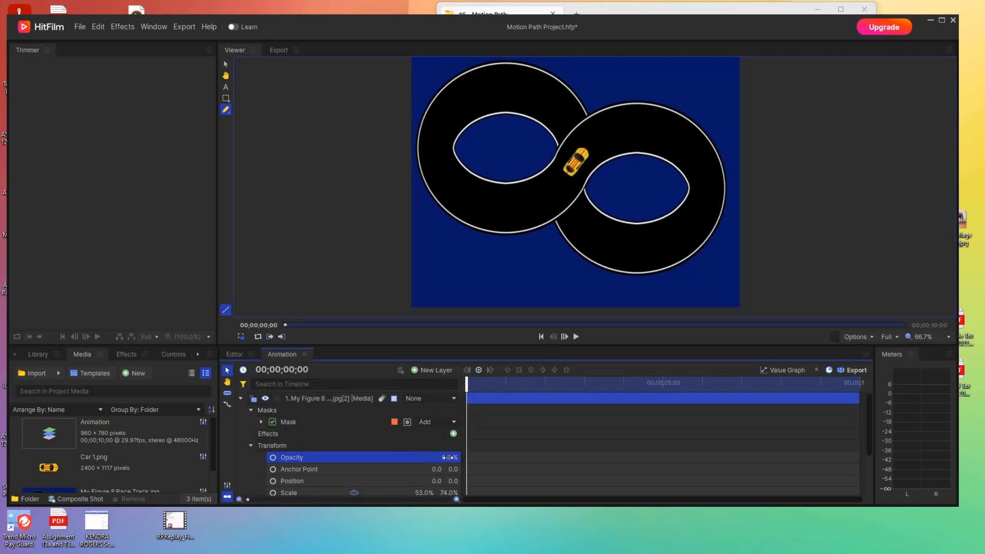
pyautogui.click(273, 458)
pyautogui.click(324, 400)
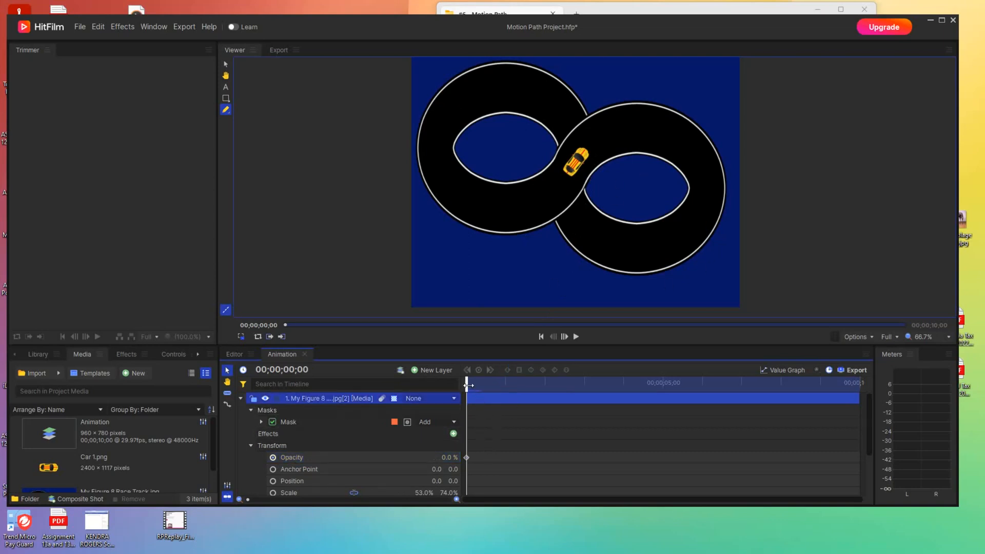
# - Preview where the car nears the crossing and copy the masked track's 0% opacity keyframe to just before the 4-second mark
pyautogui.moveTo(467, 384); pyautogui.dragTo(635, 401)
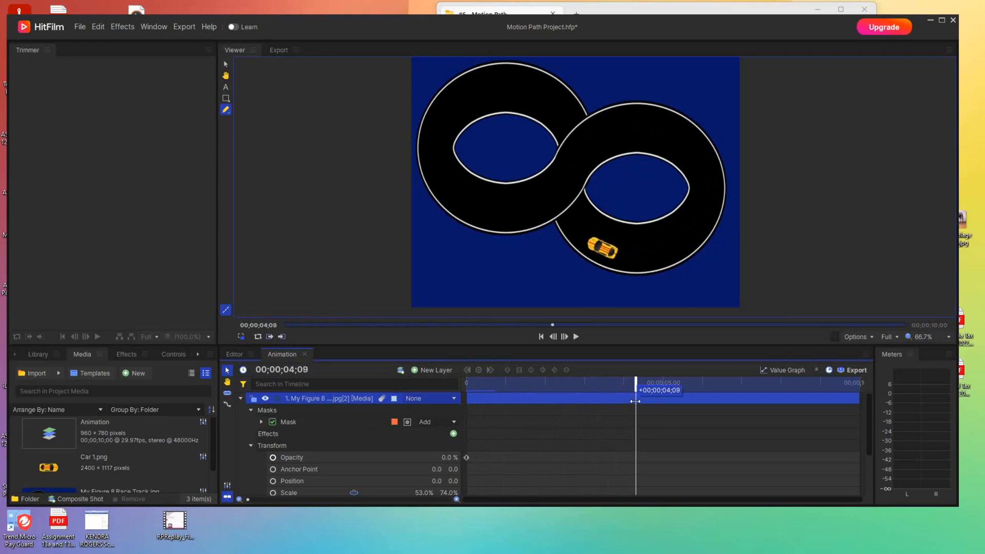
pyautogui.moveTo(635, 401); pyautogui.dragTo(635, 401)
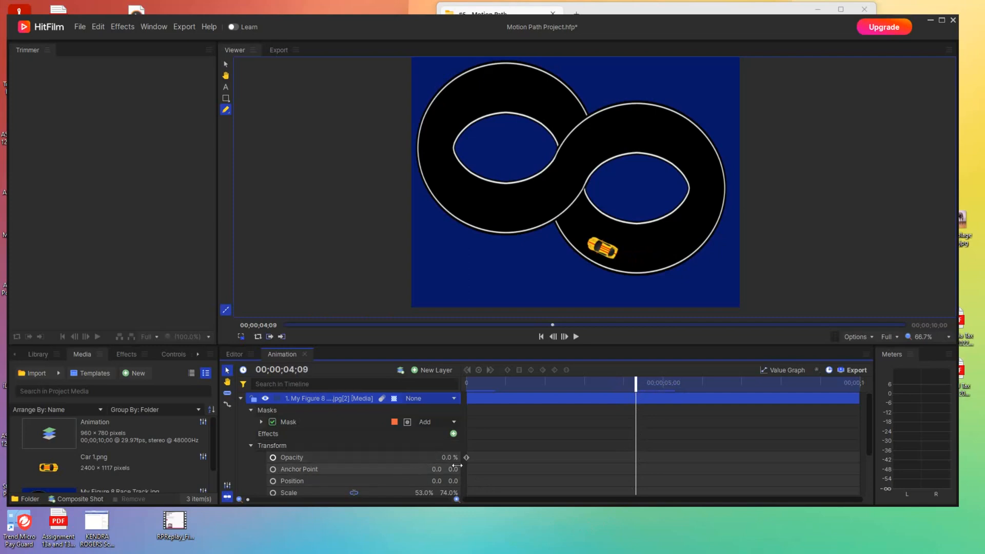
pyautogui.moveTo(636, 381); pyautogui.dragTo(433, 436)
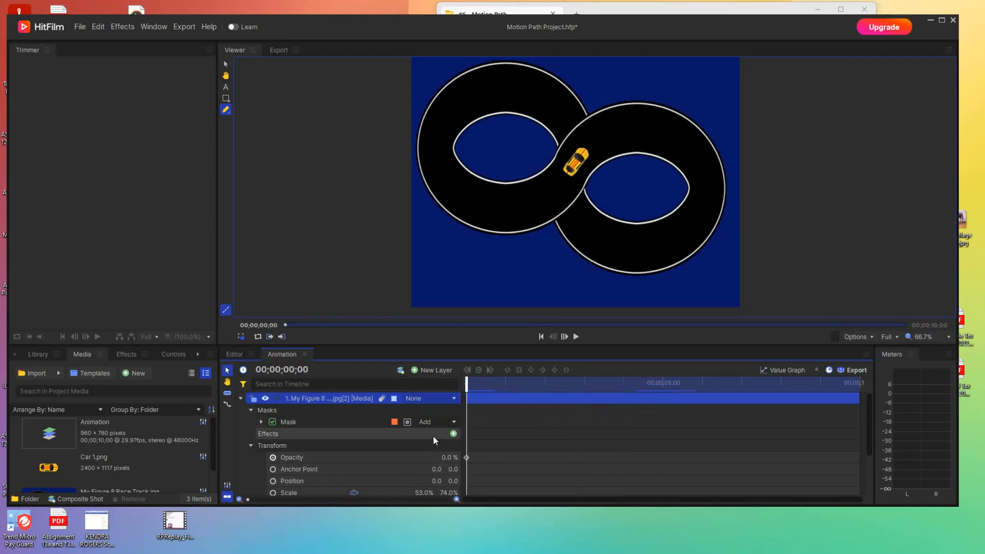
pyautogui.click(467, 457)
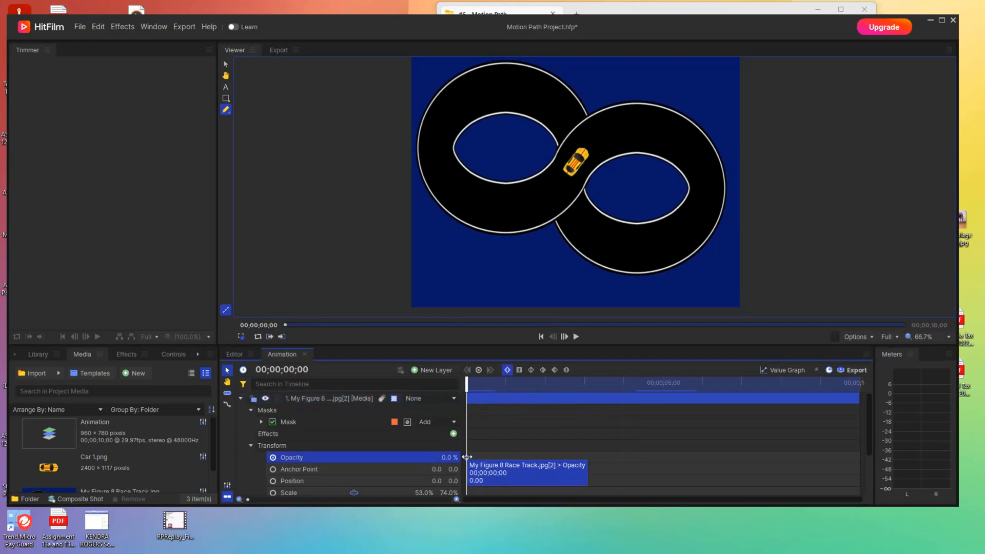
pyautogui.moveTo(467, 457); pyautogui.dragTo(597, 457)
pyautogui.moveTo(474, 385); pyautogui.dragTo(620, 411)
pyautogui.moveTo(597, 457); pyautogui.dragTo(618, 457)
# - Keyframe the masked track layer's opacity at 100% at 00;00;04;16 and scrub back through the fade-in
pyautogui.moveTo(620, 388); pyautogui.dragTo(645, 395)
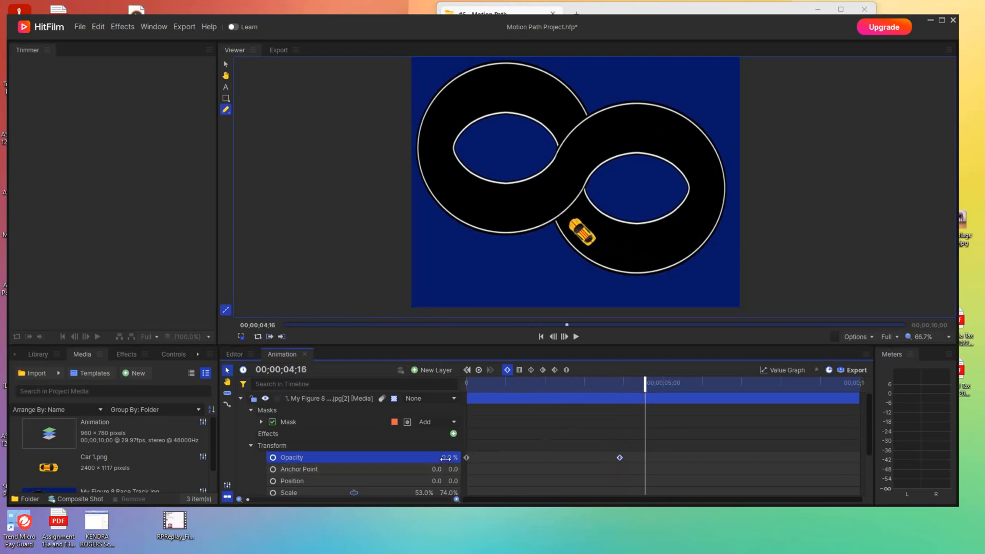
pyautogui.moveTo(444, 459); pyautogui.dragTo(445, 458)
pyautogui.moveTo(646, 387); pyautogui.dragTo(468, 398)
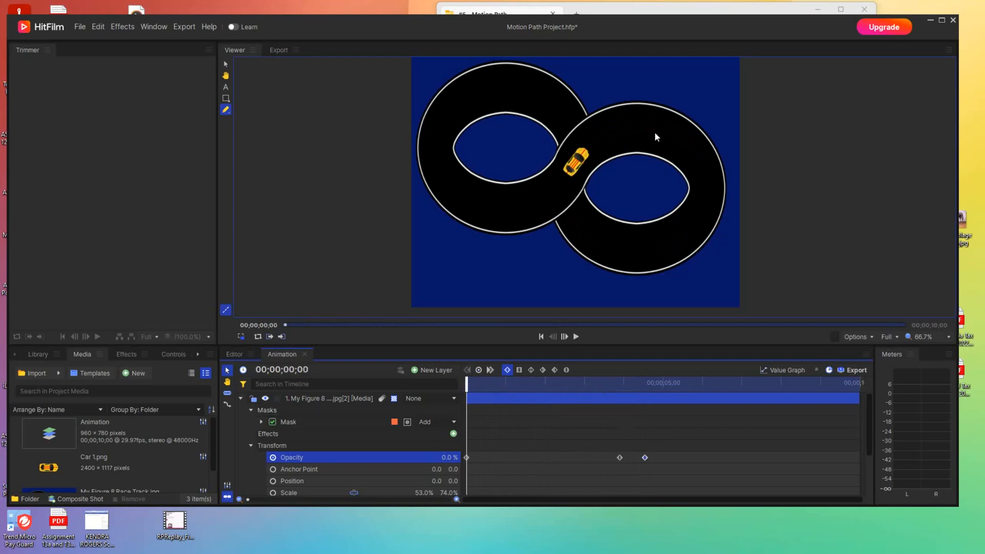
pyautogui.moveTo(473, 384); pyautogui.dragTo(622, 394)
pyautogui.click(366, 396)
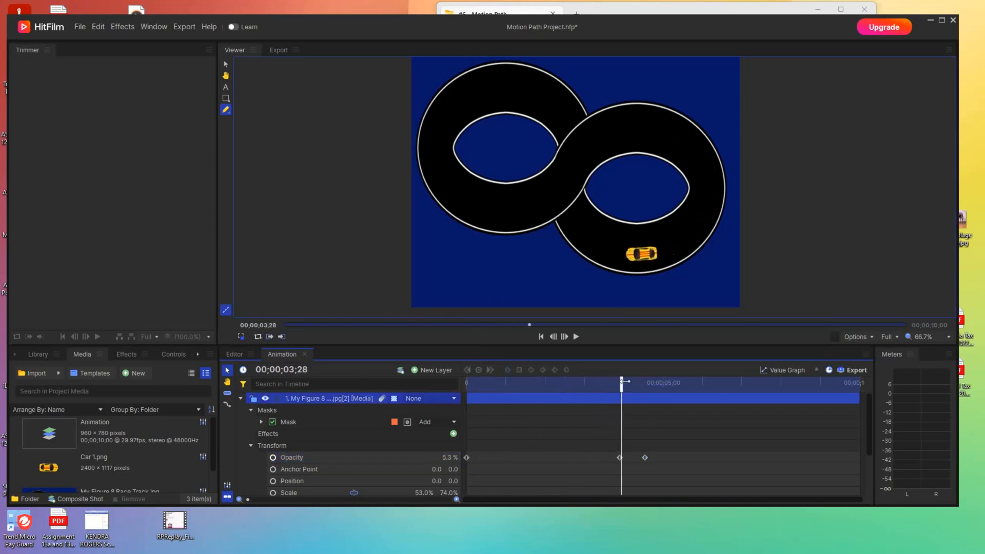
# - Copy the 100% opacity keyframe to 00;00;08;03 and set the masked track layer's opacity to 0% at 00;00;09;00
pyautogui.moveTo(619, 384); pyautogui.dragTo(783, 441)
pyautogui.click(645, 458)
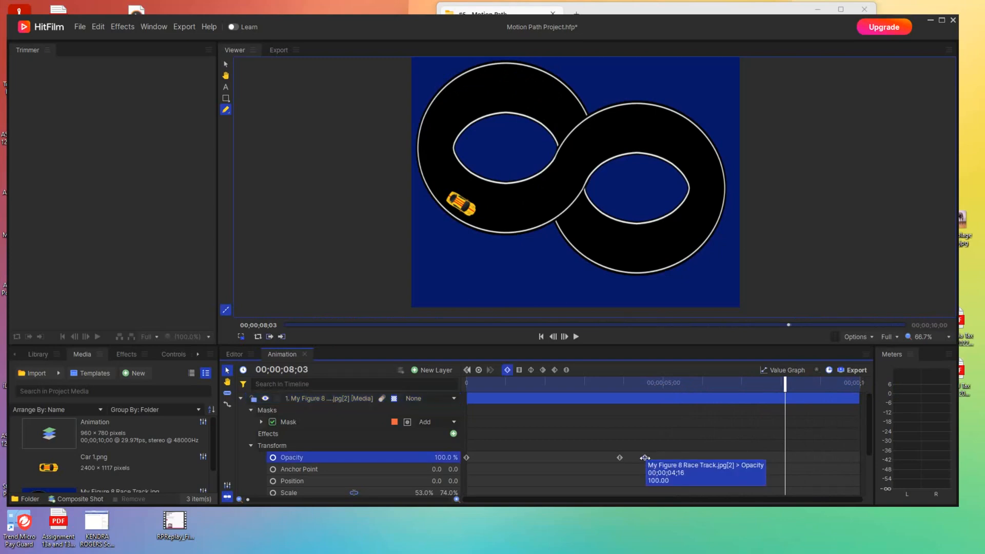
pyautogui.moveTo(644, 457); pyautogui.dragTo(785, 458)
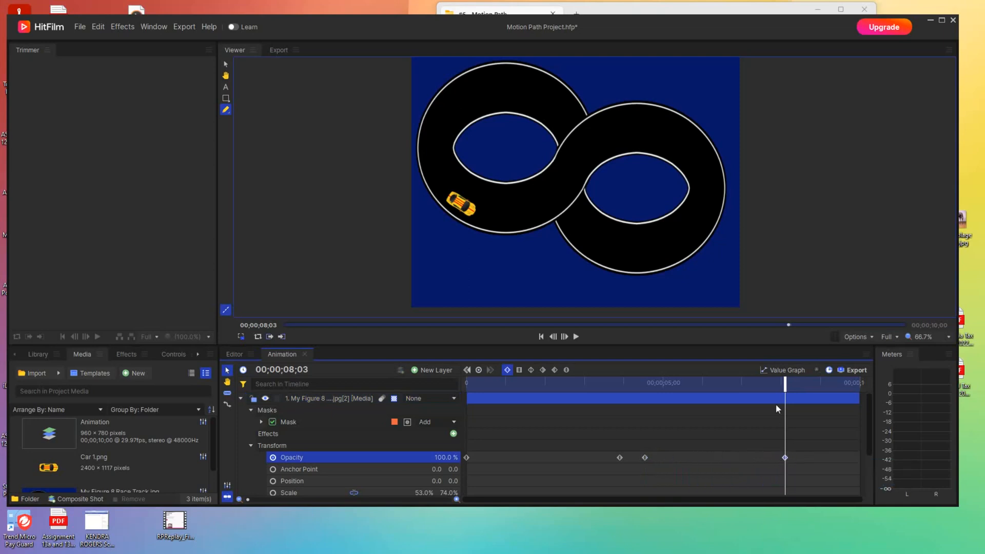
pyautogui.moveTo(785, 386); pyautogui.dragTo(822, 433)
pyautogui.moveTo(441, 457); pyautogui.dragTo(442, 458)
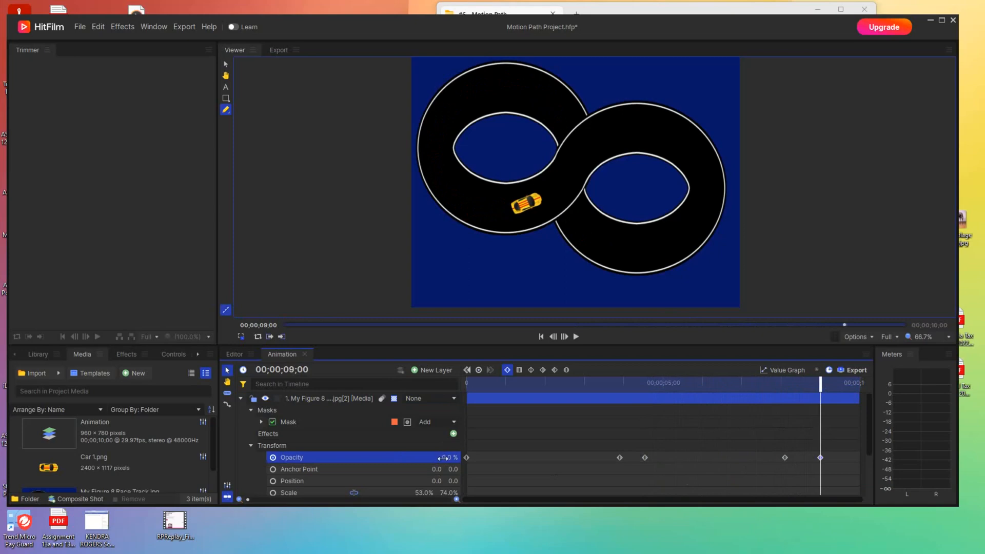
# - Play back the whole animation from the first frame and collapse the masked top track layer's properties
pyautogui.moveTo(820, 380); pyautogui.dragTo(868, 378)
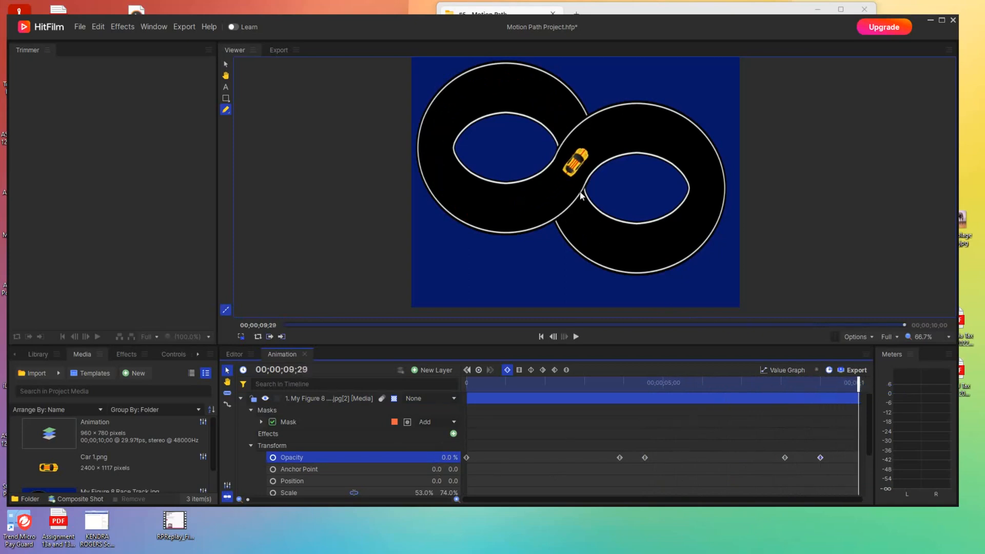
pyautogui.moveTo(859, 384); pyautogui.dragTo(462, 385)
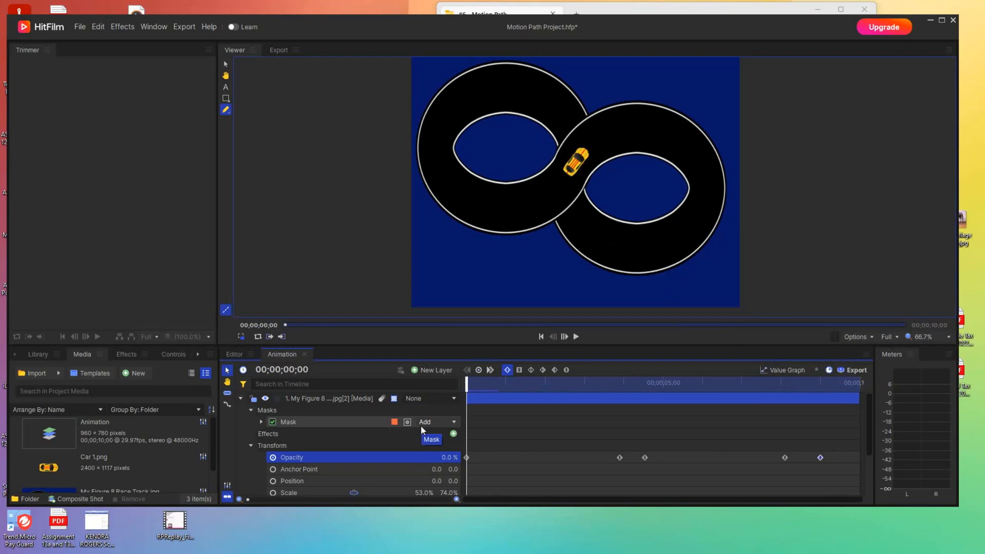
pyautogui.press('space')
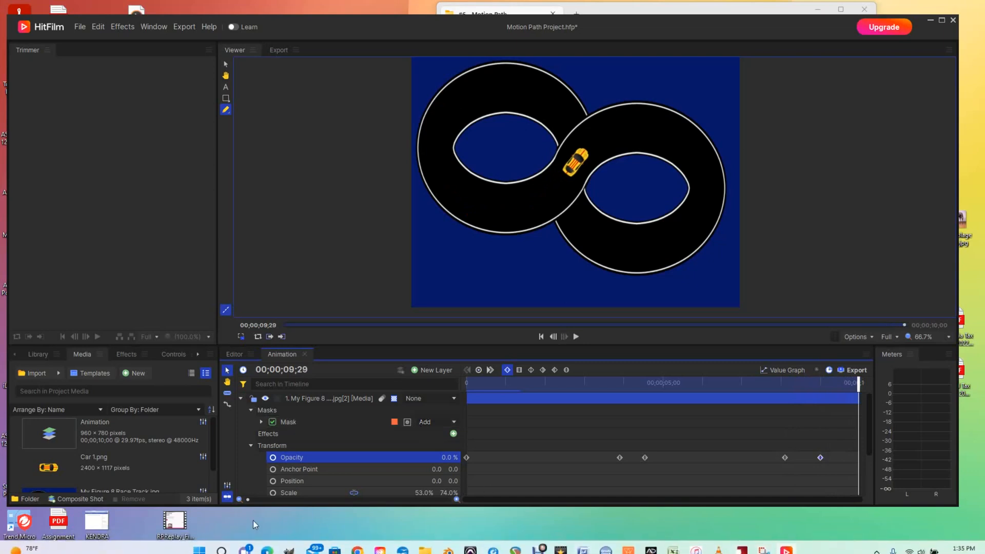
pyautogui.click(239, 398)
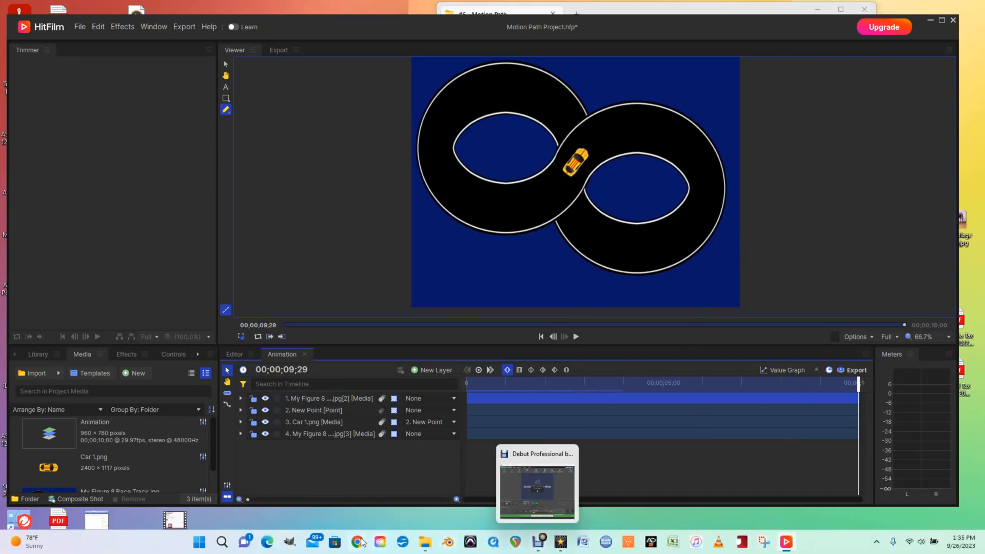
# - Switch to Chrome, open the Week 7 Assignment #6 motion path resources page from the course modules, and find its audio clip
pyautogui.click(358, 543)
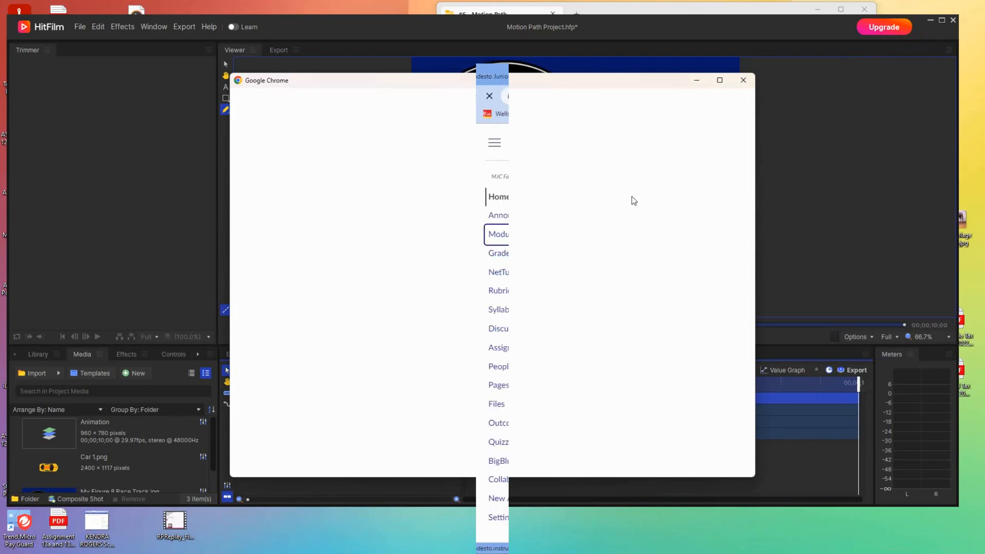
pyautogui.click(503, 235)
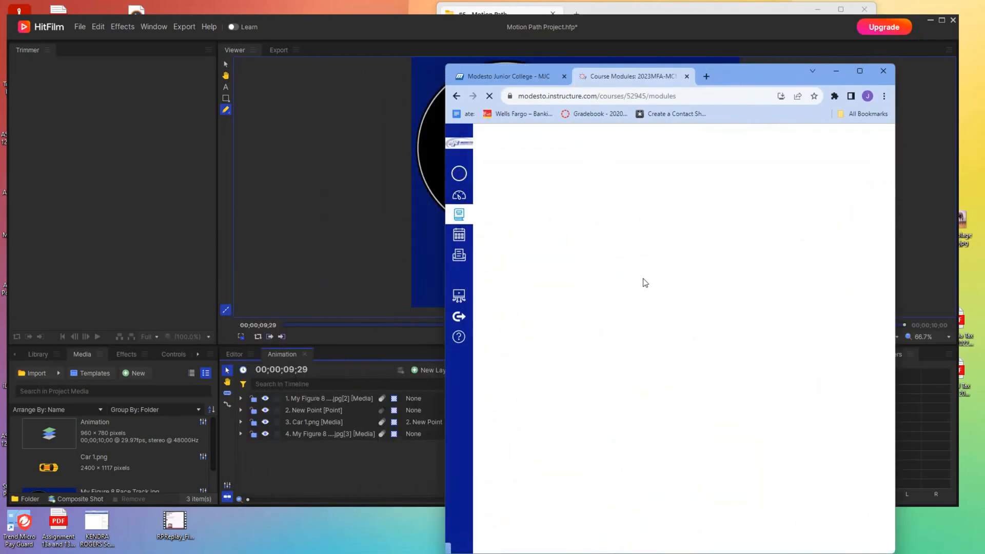
pyautogui.scroll(-15, 645, 285)
pyautogui.scroll(-20, 661, 351)
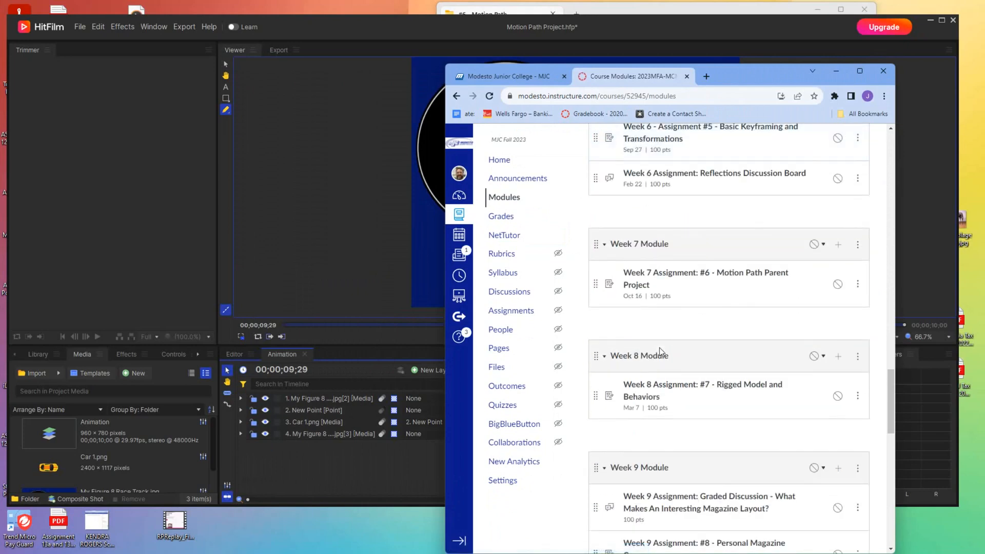
pyautogui.click(716, 277)
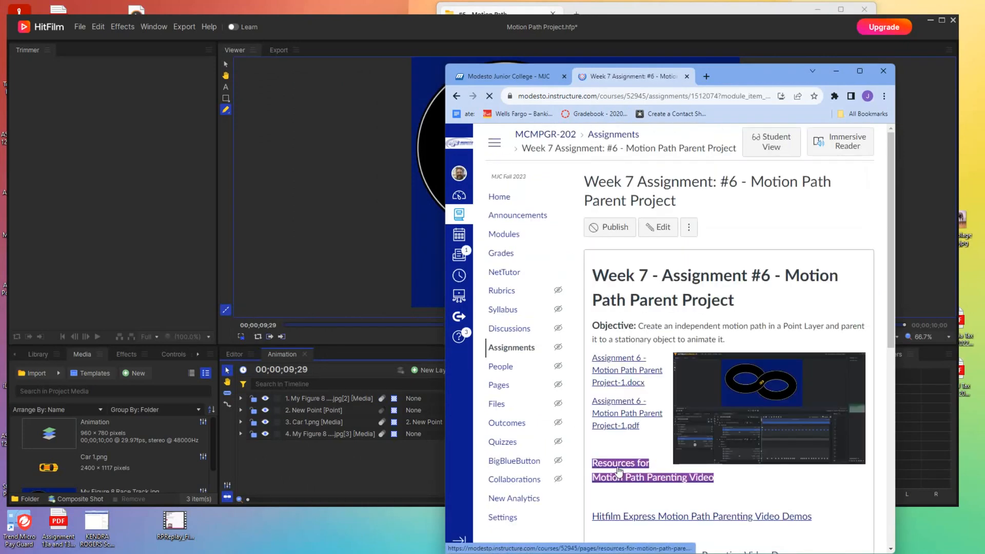
pyautogui.click(620, 467)
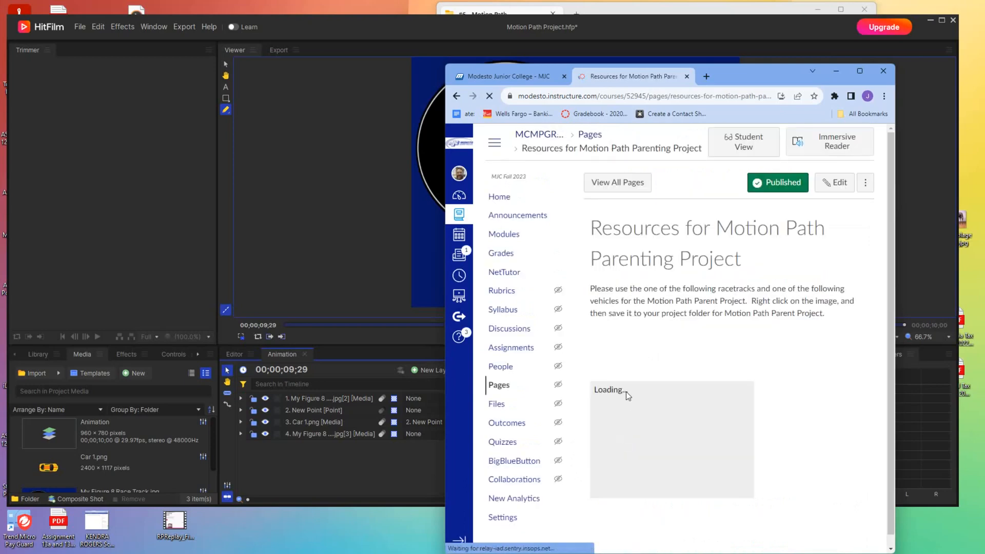
pyautogui.scroll(-10, 820, 303)
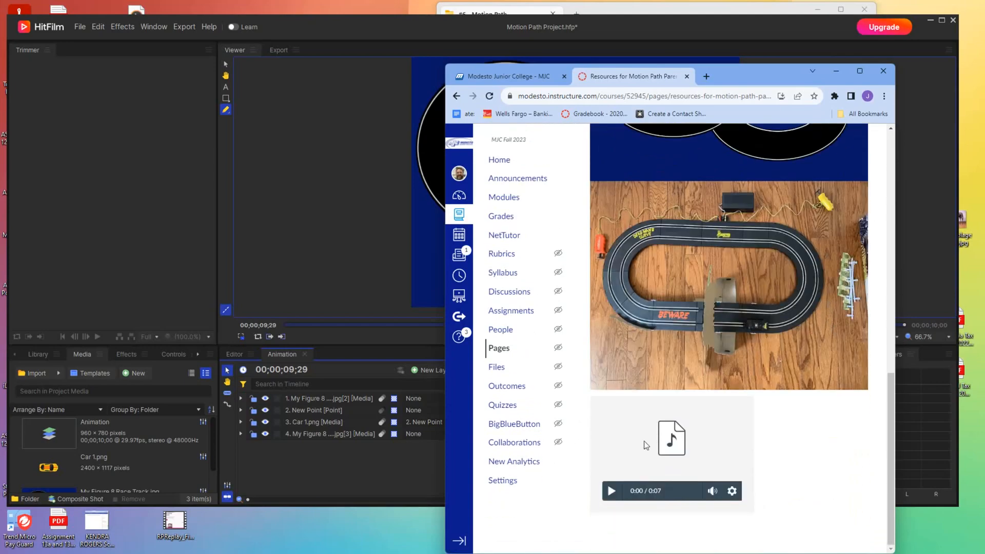
# - Move the HitFilm window down to uncover the desktop and start saving the resources page's audio clip as a file
pyautogui.moveTo(398, 41); pyautogui.dragTo(406, 553)
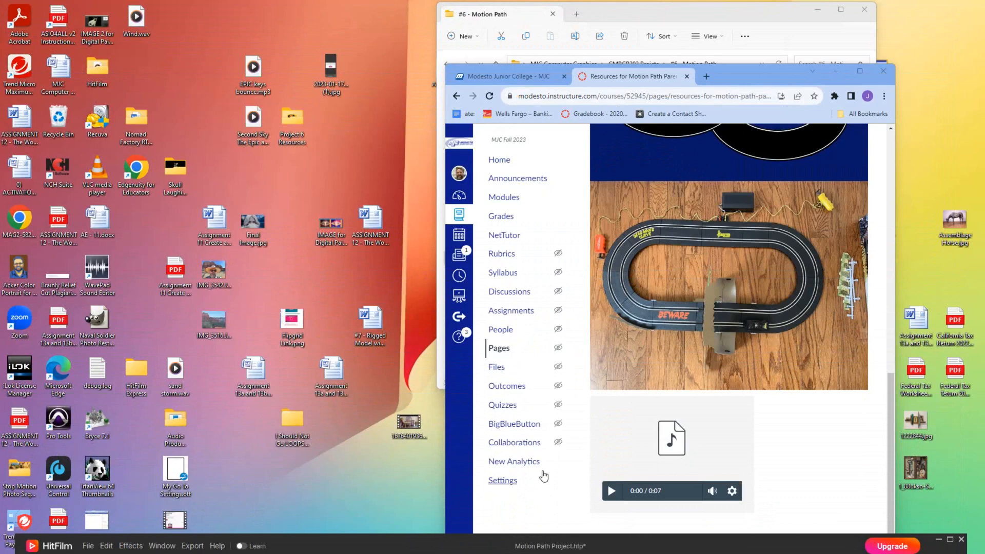
pyautogui.rightClick(671, 437)
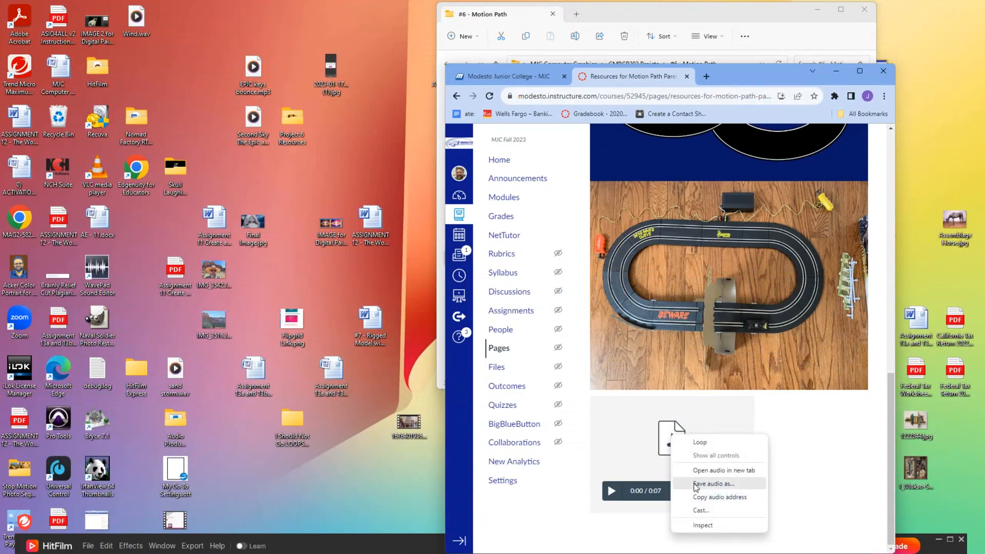
pyautogui.click(665, 434)
pyautogui.rightClick(664, 433)
pyautogui.click(608, 495)
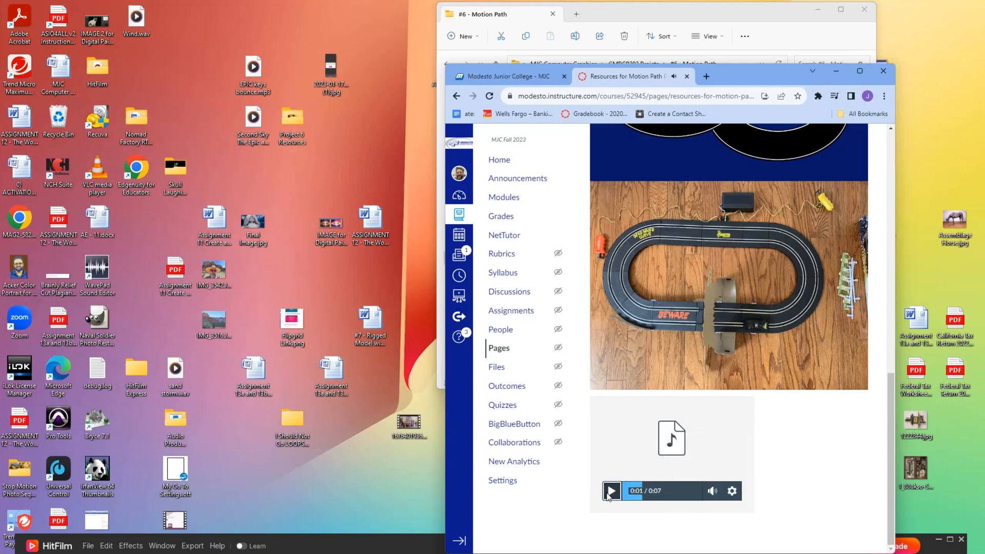
pyautogui.rightClick(679, 440)
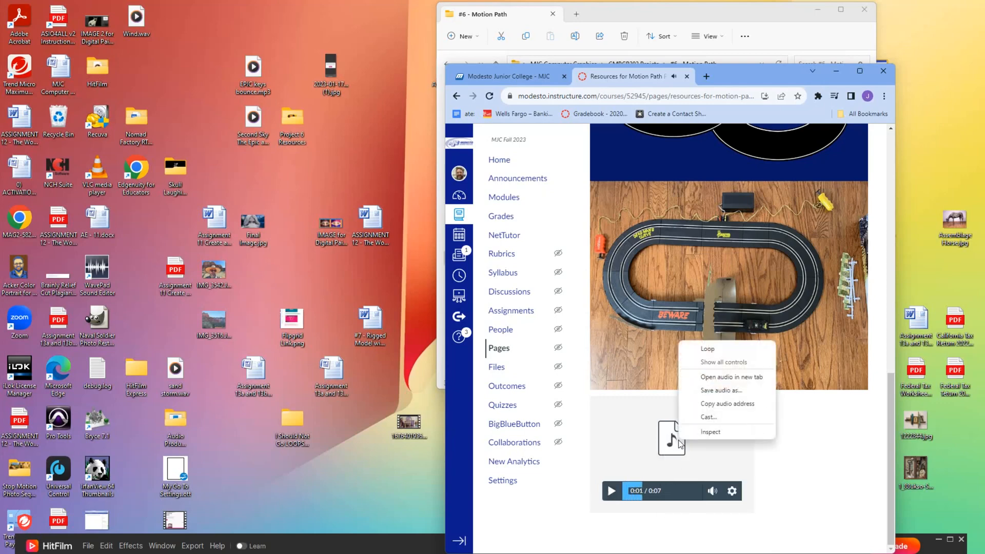
pyautogui.click(723, 396)
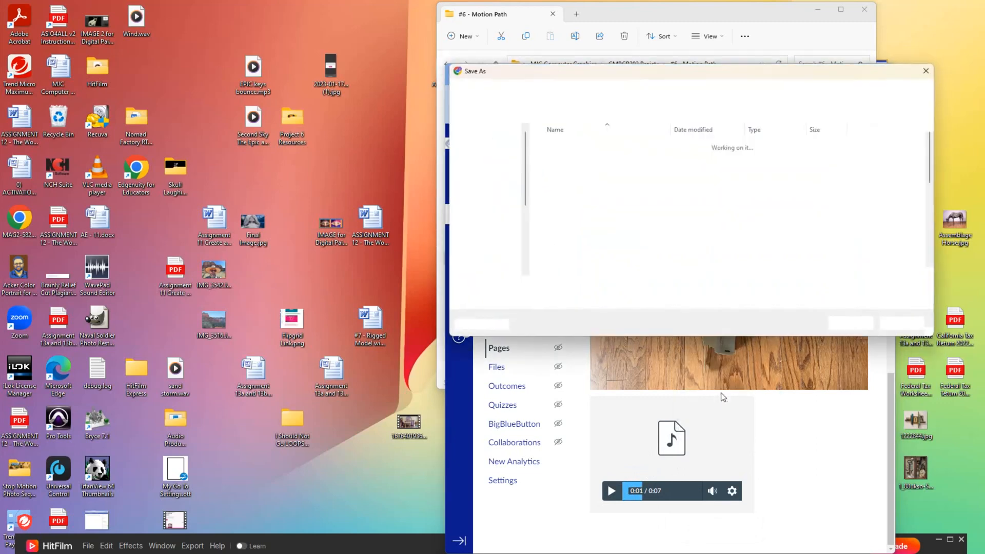
# - Save the audio clip as Racing Sound in the desktop's Project 6 Resources folder
pyautogui.write('Racing Sound')
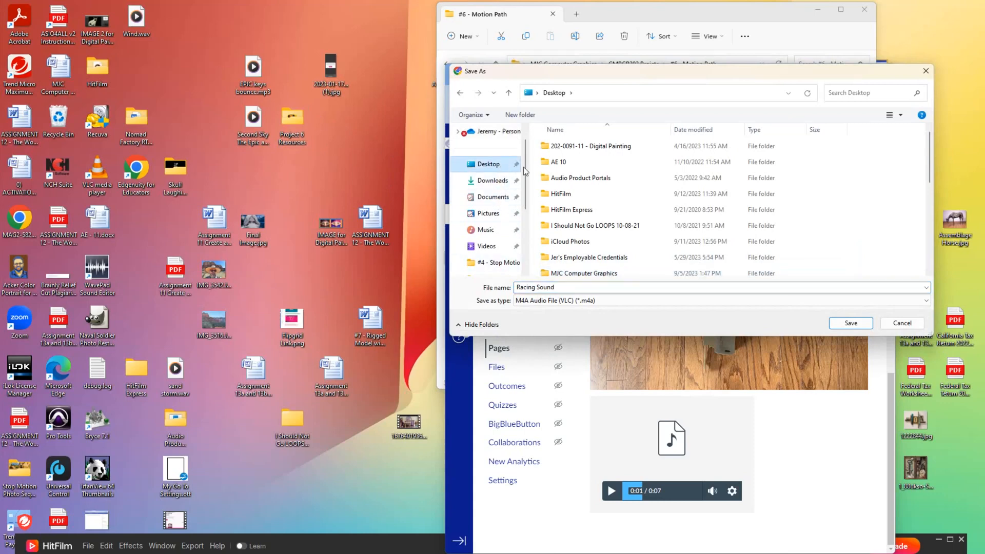
pyautogui.scroll(-3, 629, 205)
pyautogui.scroll(-2, 630, 204)
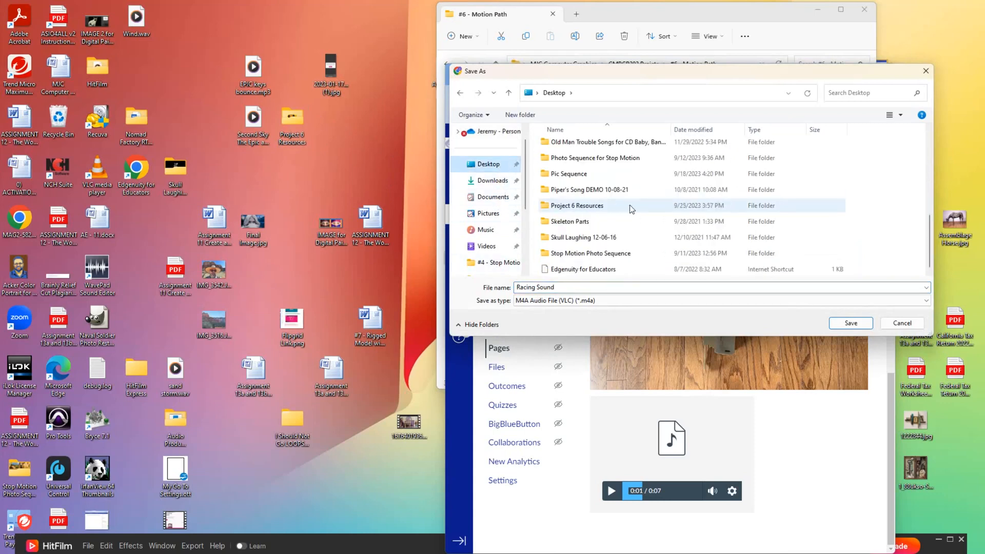
pyautogui.click(615, 205)
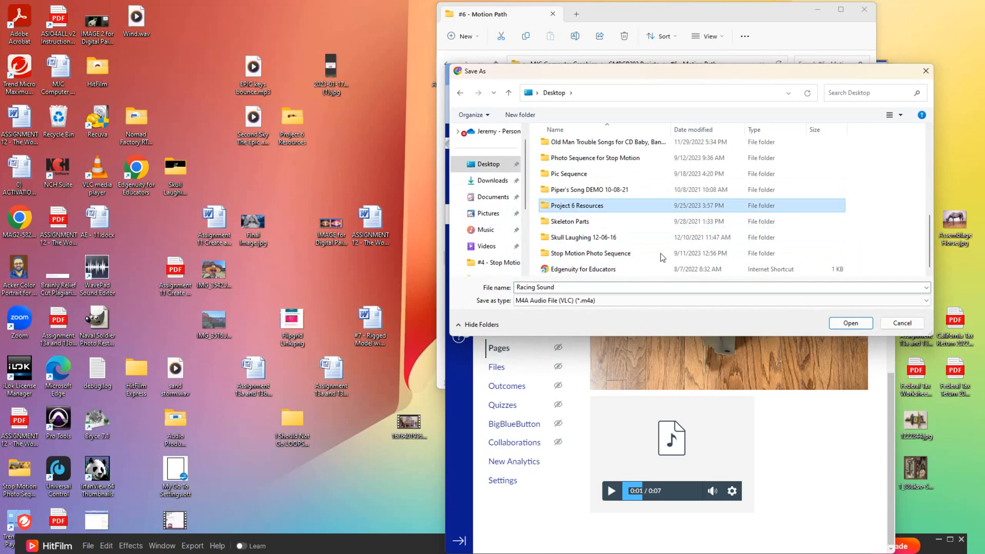
pyautogui.click(854, 323)
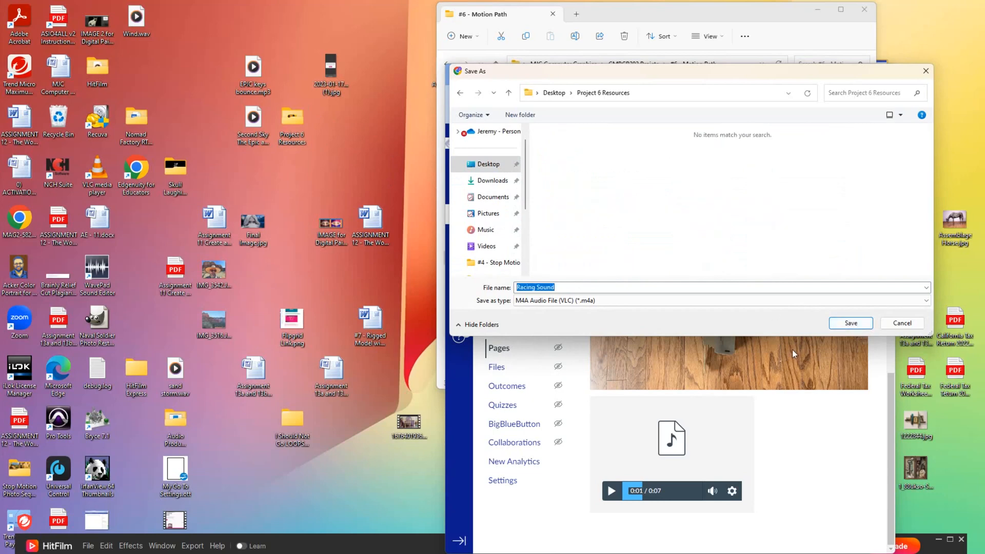
pyautogui.click(851, 323)
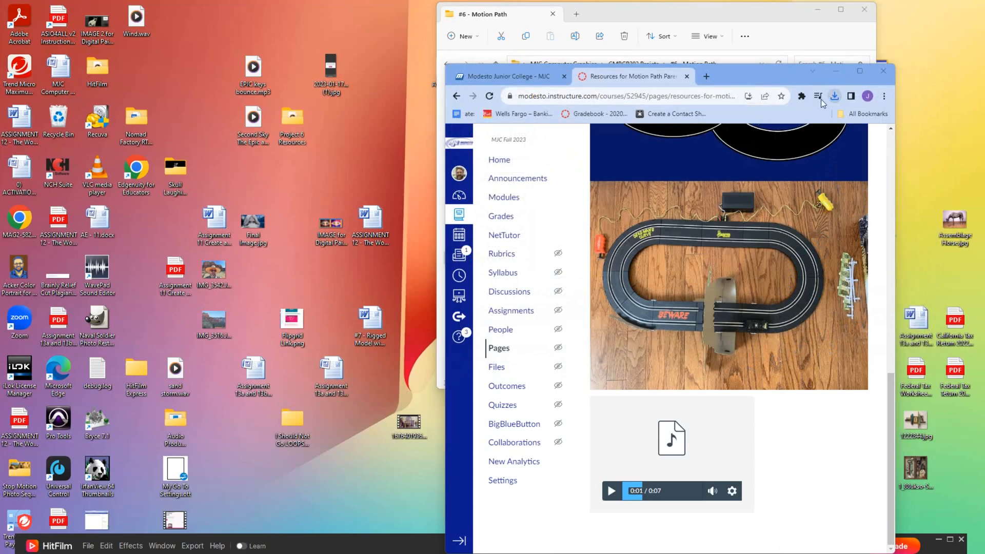
# - Try to copy the downloaded Racing Sound.m4a into the desktop's Project 6 Resources folder, skipping the duplicate file
pyautogui.click(835, 97)
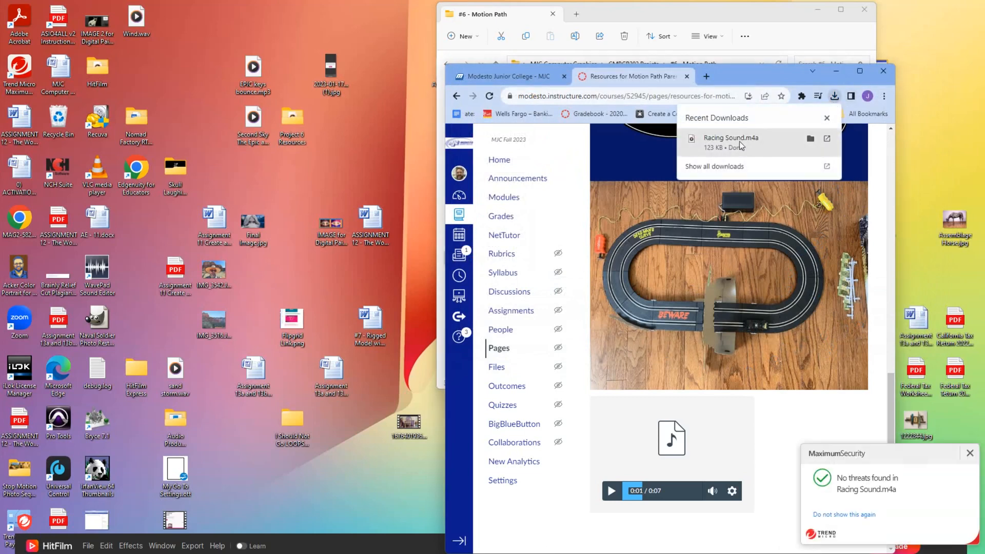
pyautogui.moveTo(734, 142); pyautogui.dragTo(297, 119)
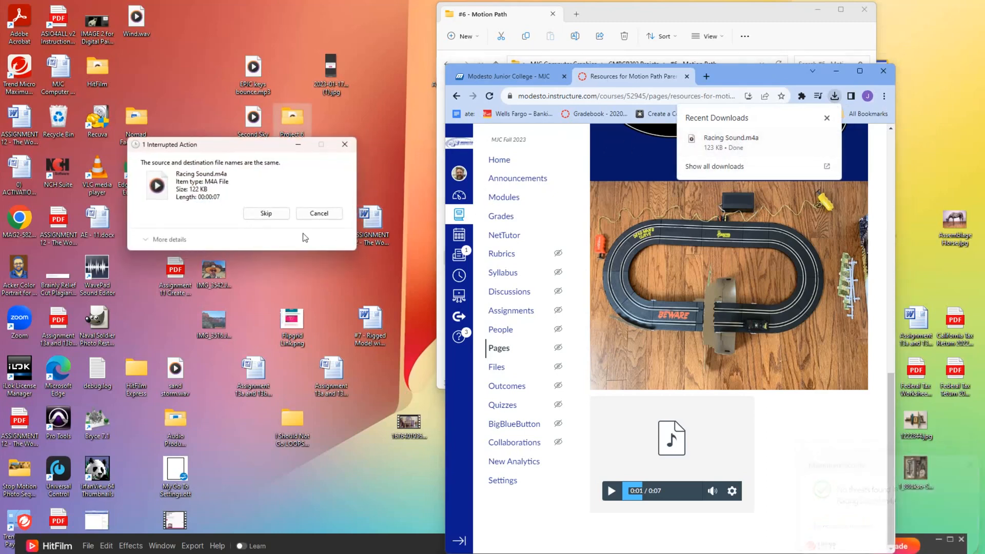
pyautogui.click(271, 219)
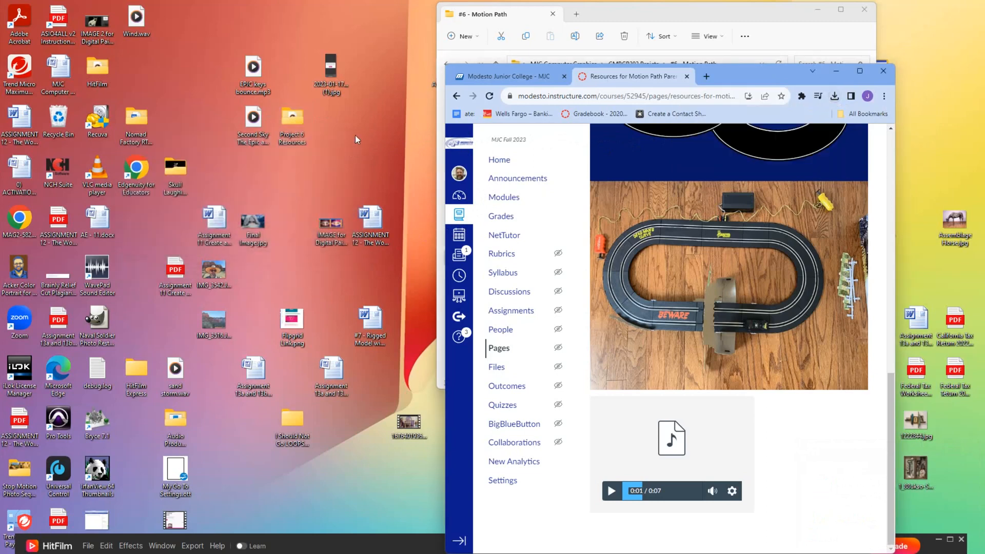
# - Minimise the Chrome window and the #6 - Motion Path folder window to clear the desktop
pyautogui.click(835, 70)
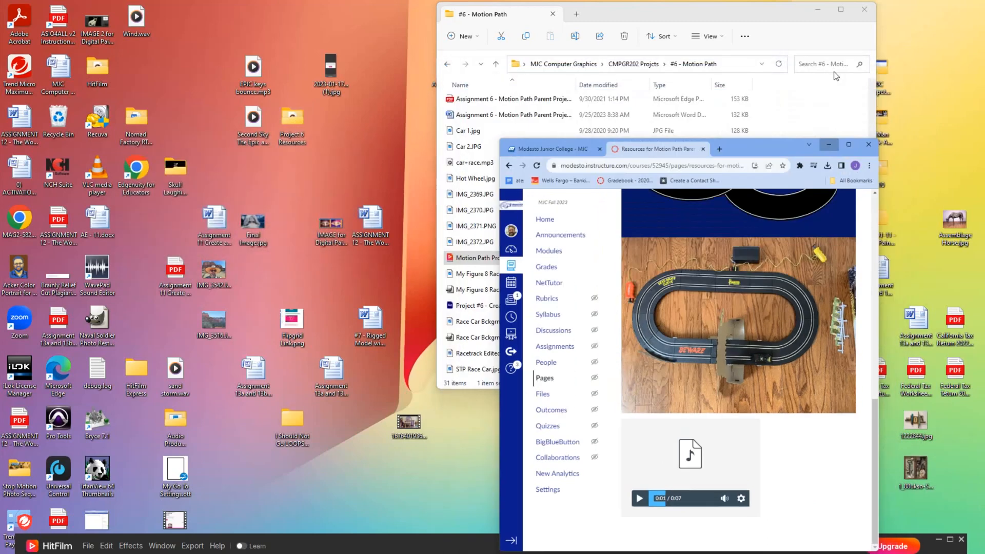
pyautogui.click(819, 11)
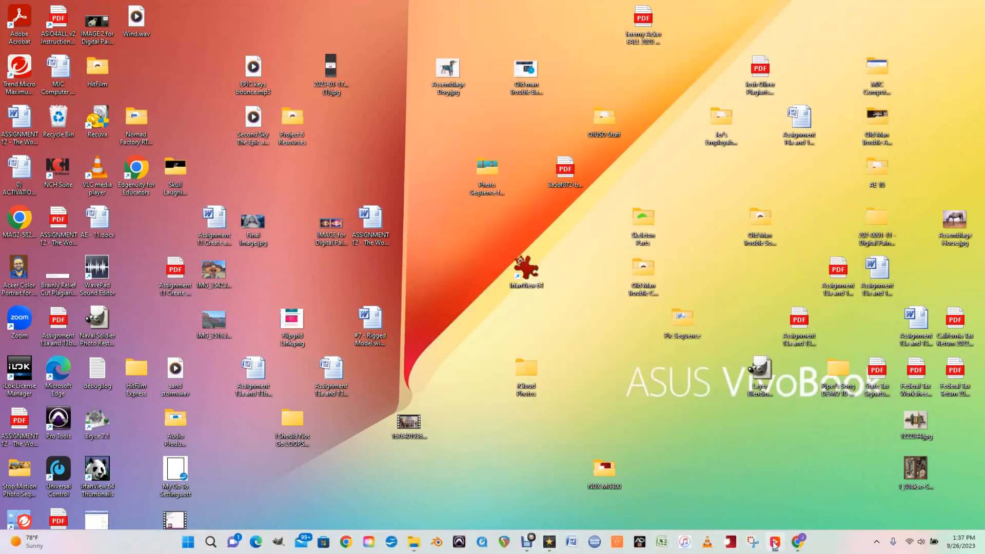
# - Bring the HitFilm window back up on the desktop so that its media list and timeline are in view
pyautogui.click(775, 542)
pyautogui.moveTo(776, 547)
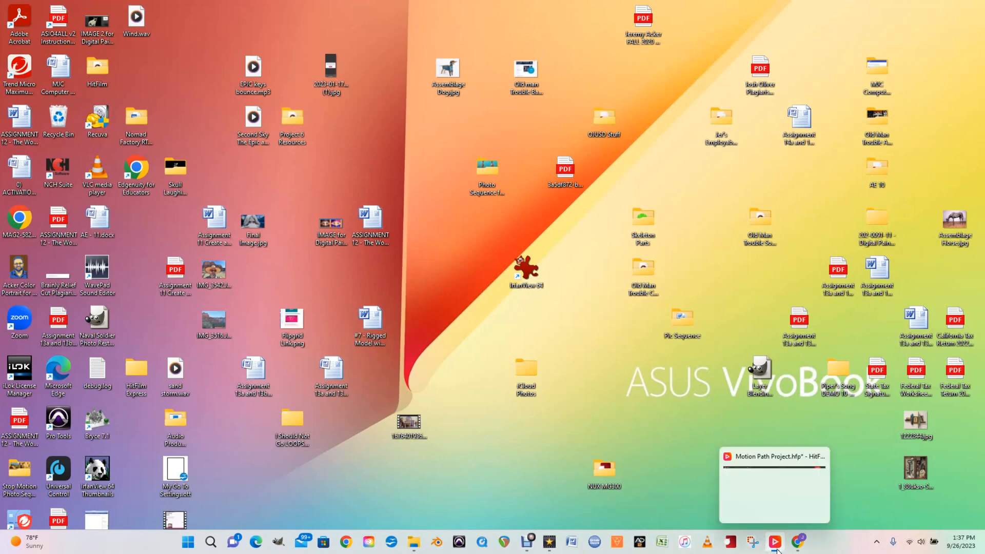
pyautogui.click(772, 507)
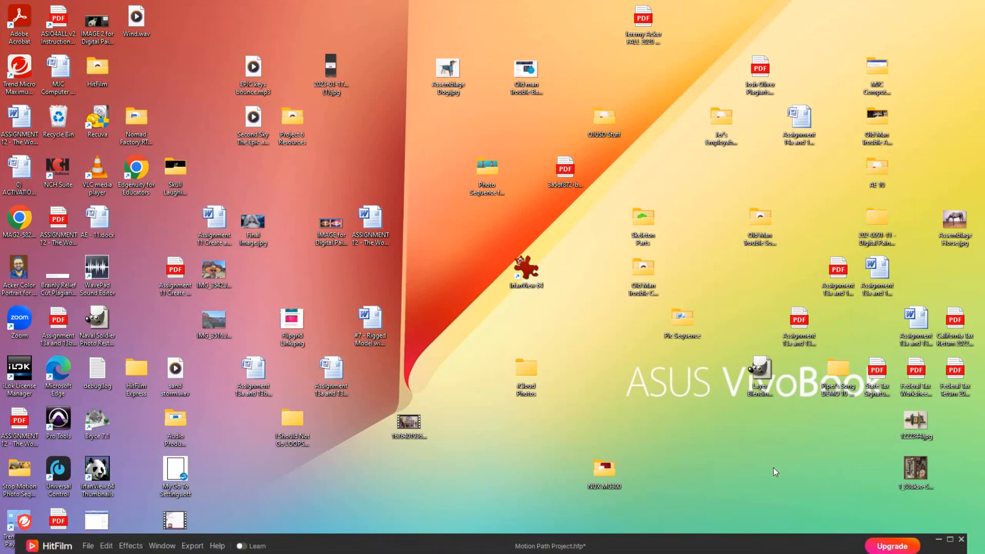
pyautogui.moveTo(793, 545); pyautogui.dragTo(843, 73)
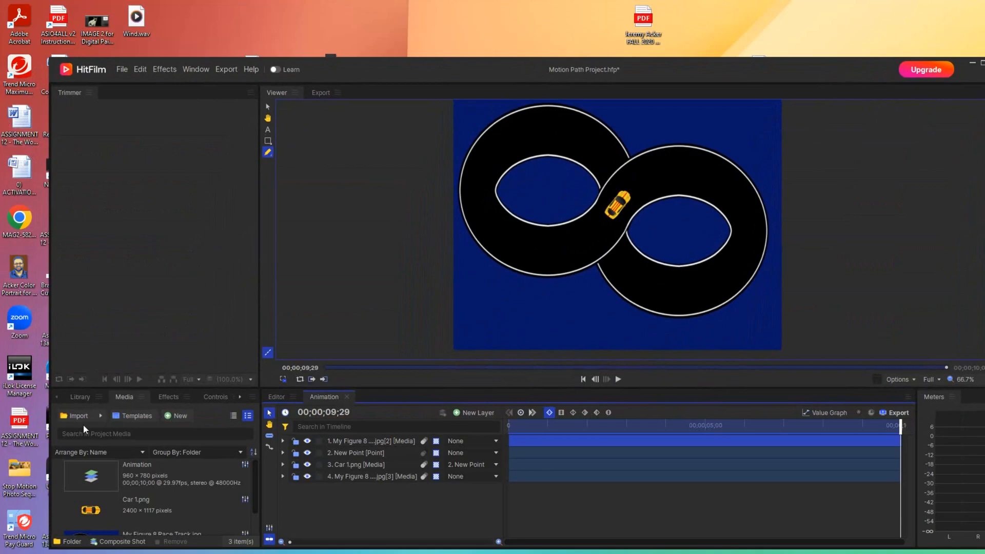
# - Import Racing Sound.m4a from the desktop's Project 6 Resources folder into the project media
pyautogui.click(99, 416)
pyautogui.click(109, 429)
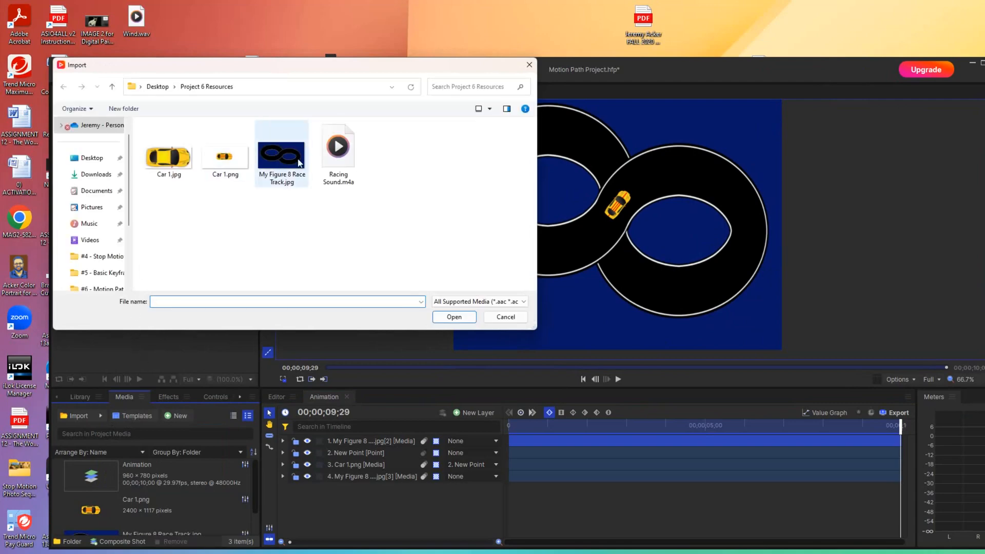
pyautogui.click(339, 167)
pyautogui.click(446, 317)
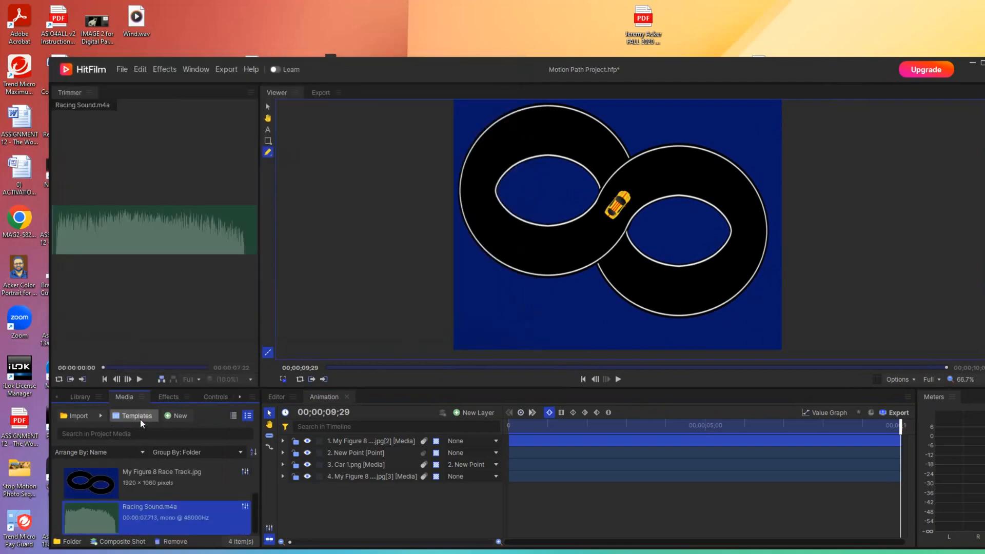
# - Place the Animation composite shot at the start of Video 1 in the Editor timeline
pyautogui.moveTo(115, 517); pyautogui.dragTo(297, 507)
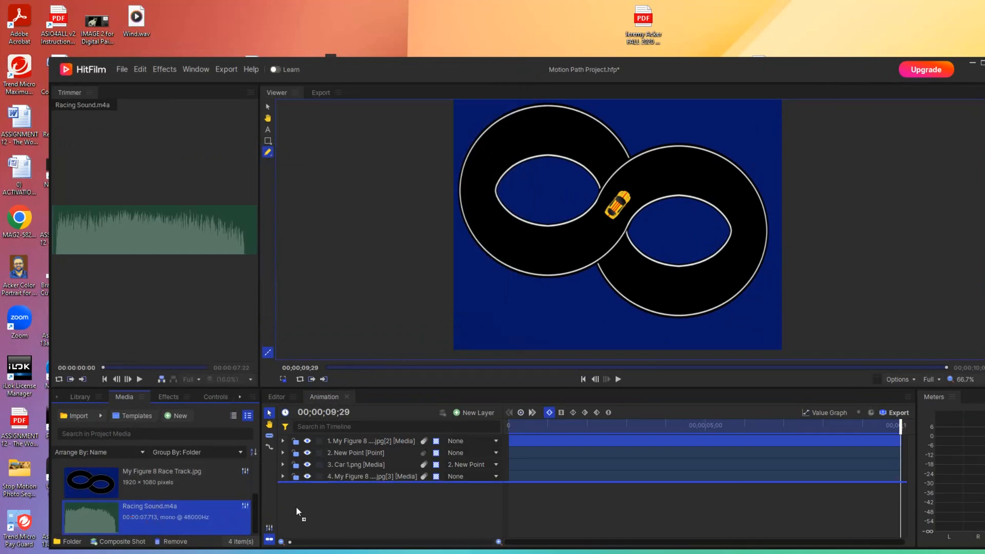
pyautogui.moveTo(463, 499); pyautogui.dragTo(190, 519)
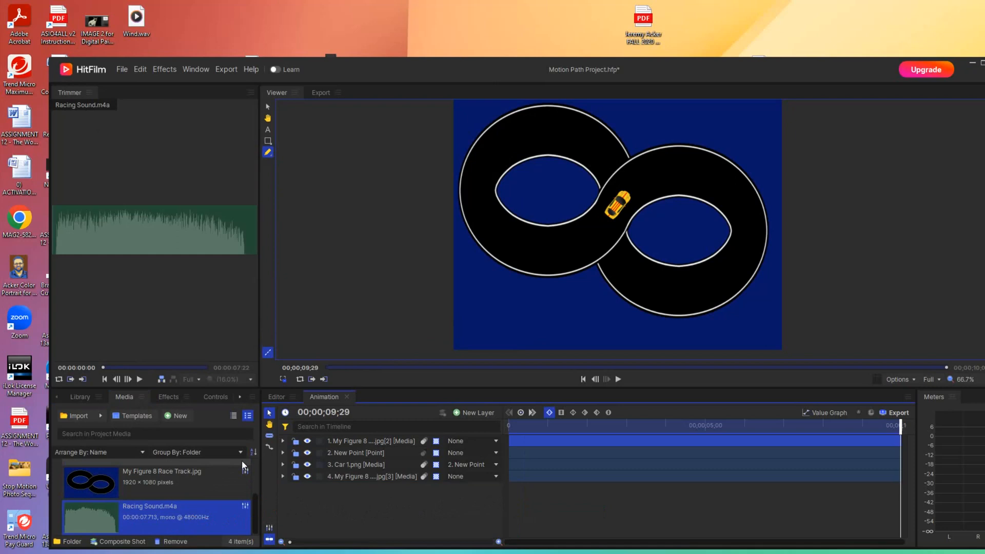
pyautogui.moveTo(901, 428); pyautogui.dragTo(508, 425)
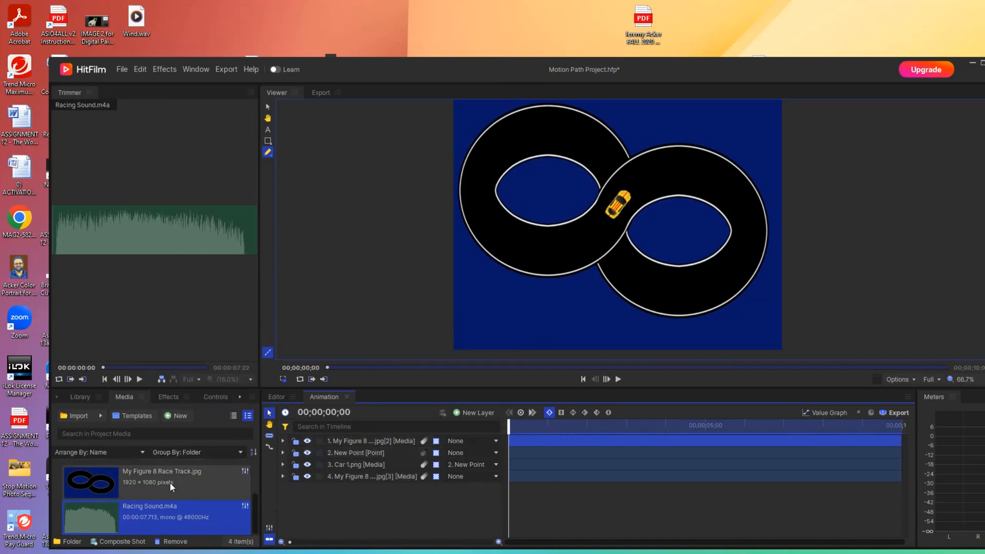
pyautogui.moveTo(252, 506); pyautogui.dragTo(258, 459)
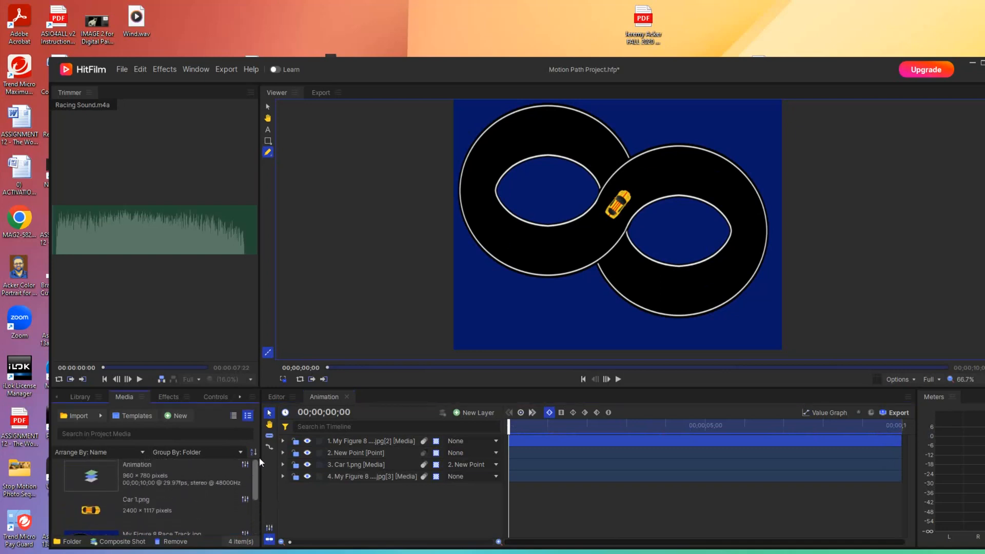
pyautogui.click(161, 473)
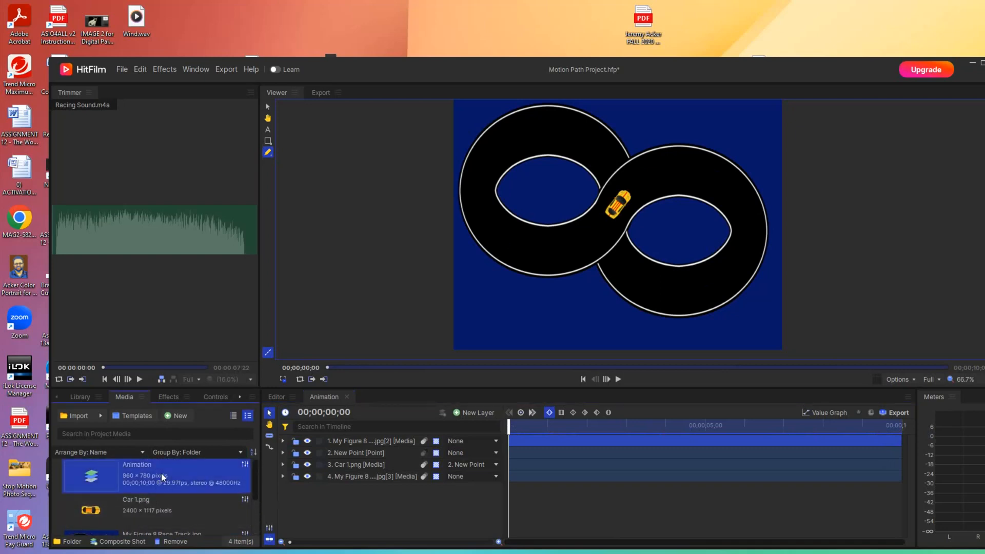
pyautogui.click(276, 396)
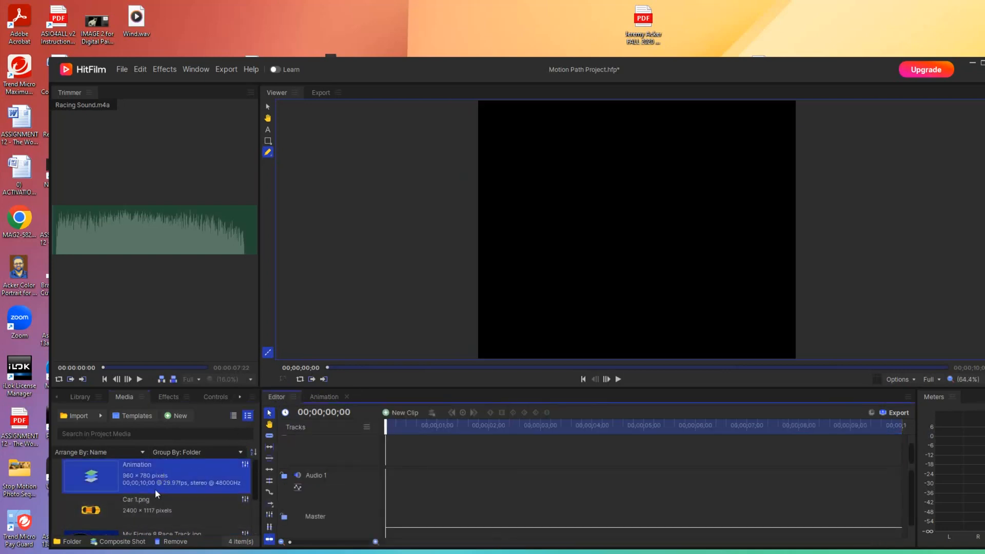
pyautogui.moveTo(144, 474); pyautogui.dragTo(382, 452)
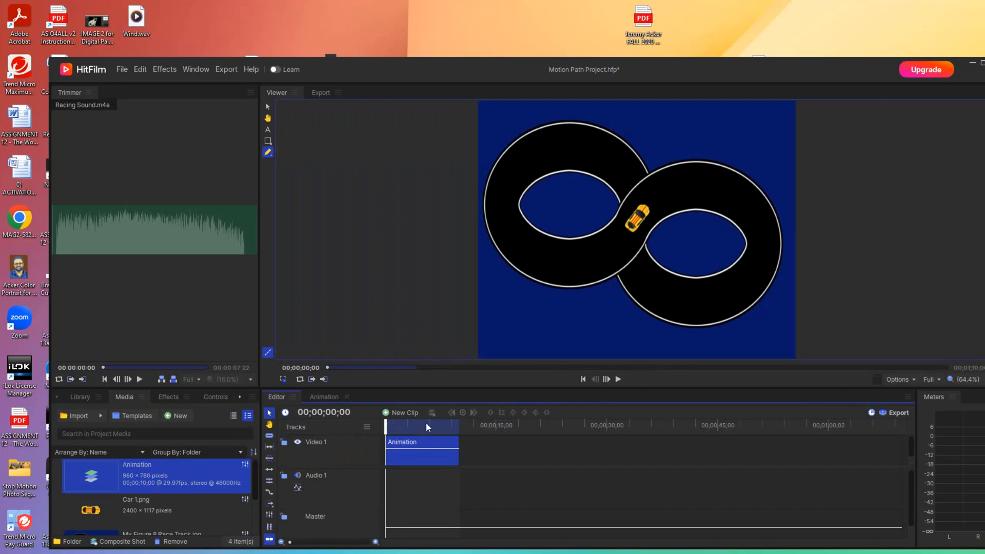
# - Place Racing Sound.m4a at the start of Audio 1, stretched to the Animation clip's end, and play back the edit
pyautogui.moveTo(256, 480); pyautogui.dragTo(262, 511)
pyautogui.moveTo(194, 514); pyautogui.dragTo(387, 483)
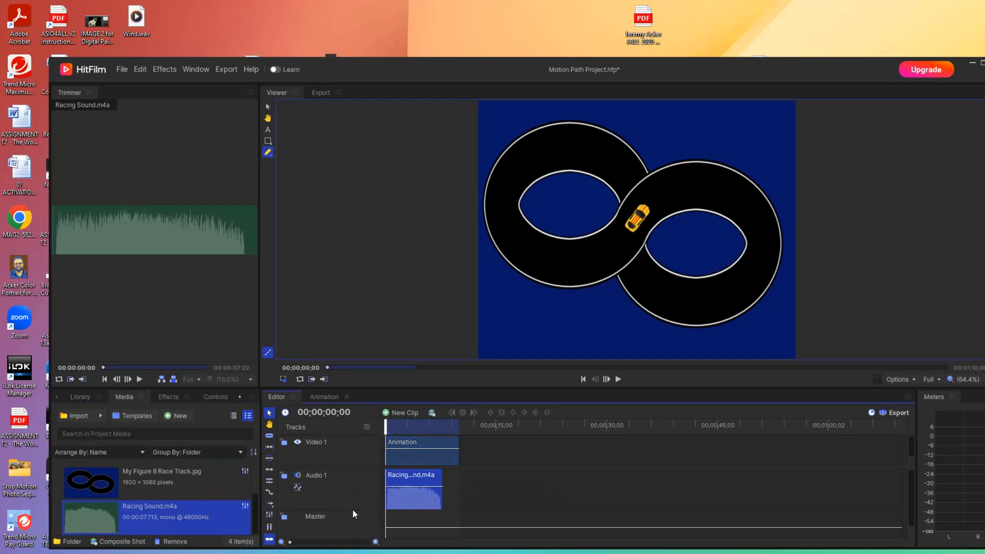
pyautogui.click(270, 488)
pyautogui.moveTo(445, 483)
pyautogui.mouseDown()
pyautogui.moveTo(580, 484)
pyautogui.moveTo(459, 482)
pyautogui.mouseUp()
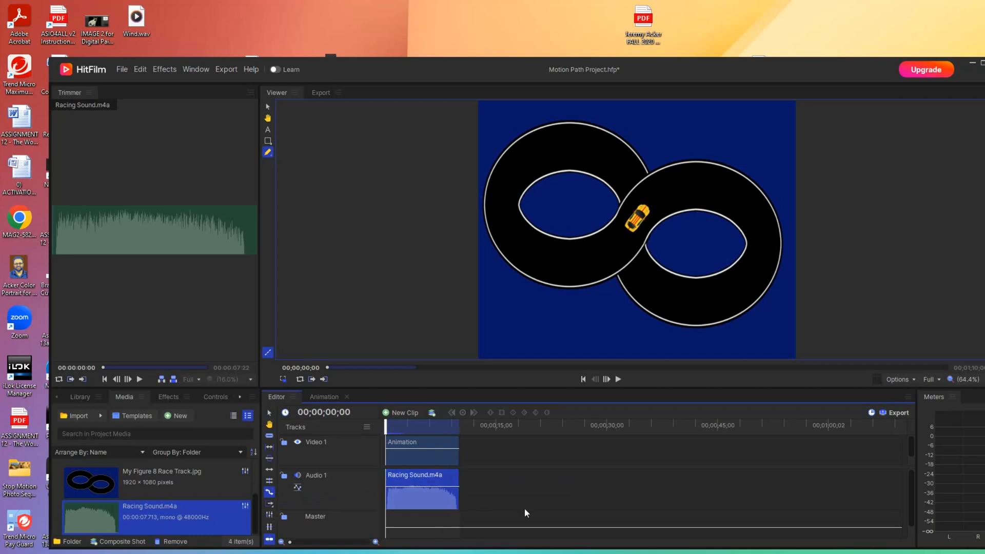
pyautogui.press('space')
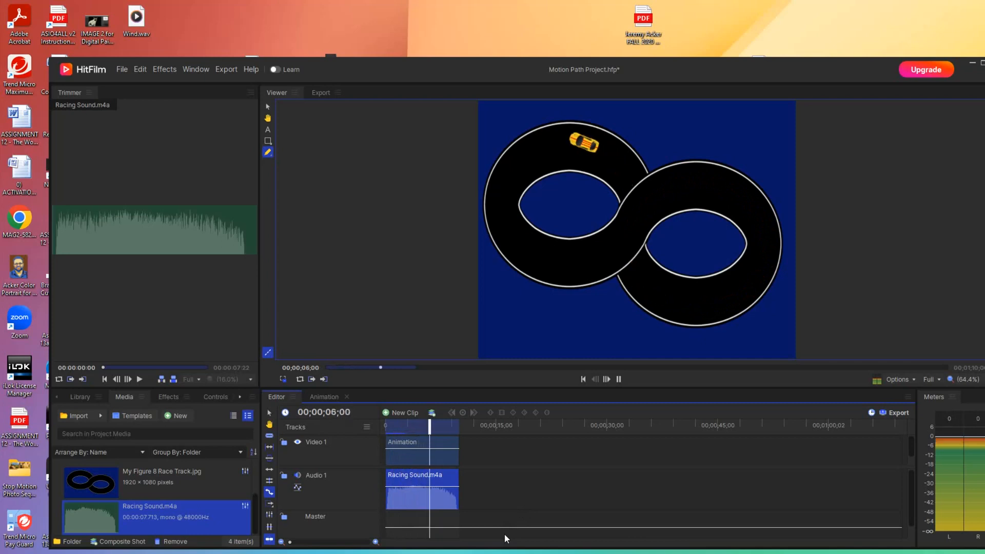
pyautogui.moveTo(520, 551)
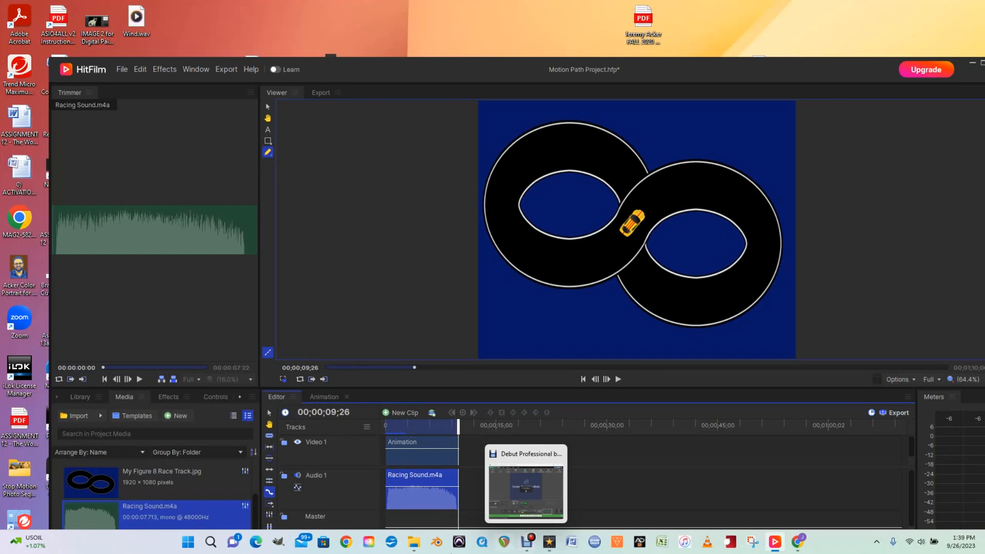
# - Examine the Animation composite shot's layers, including the car's parent setting and the New Point layer's position and rotation keyframes
pyautogui.click(324, 398)
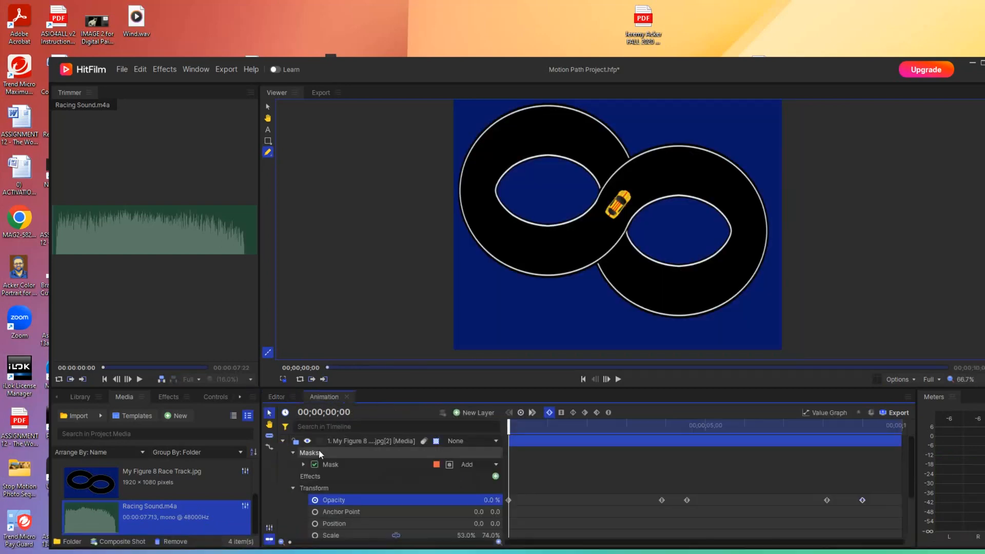
pyautogui.click(290, 452)
pyautogui.click(283, 441)
pyautogui.click(284, 452)
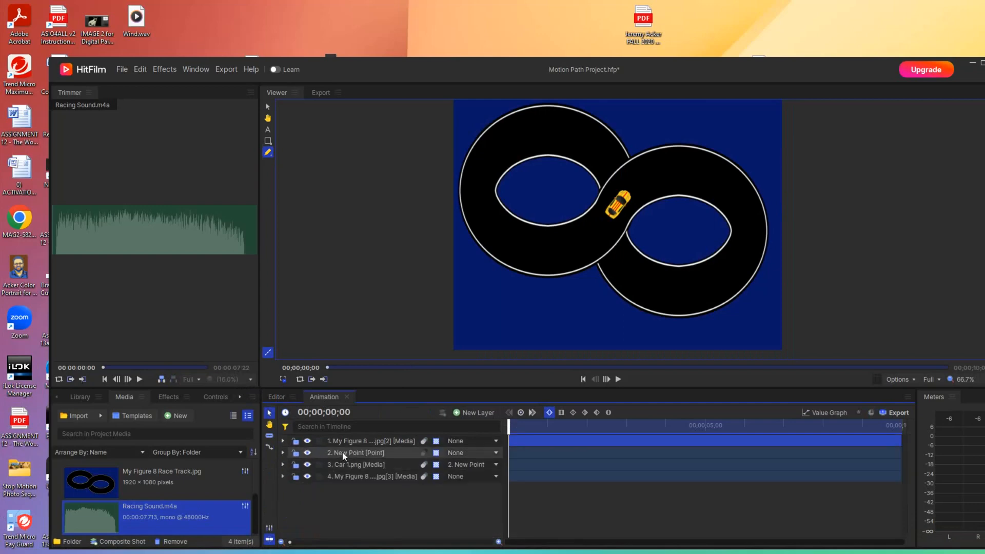
pyautogui.click(283, 452)
pyautogui.click(283, 452)
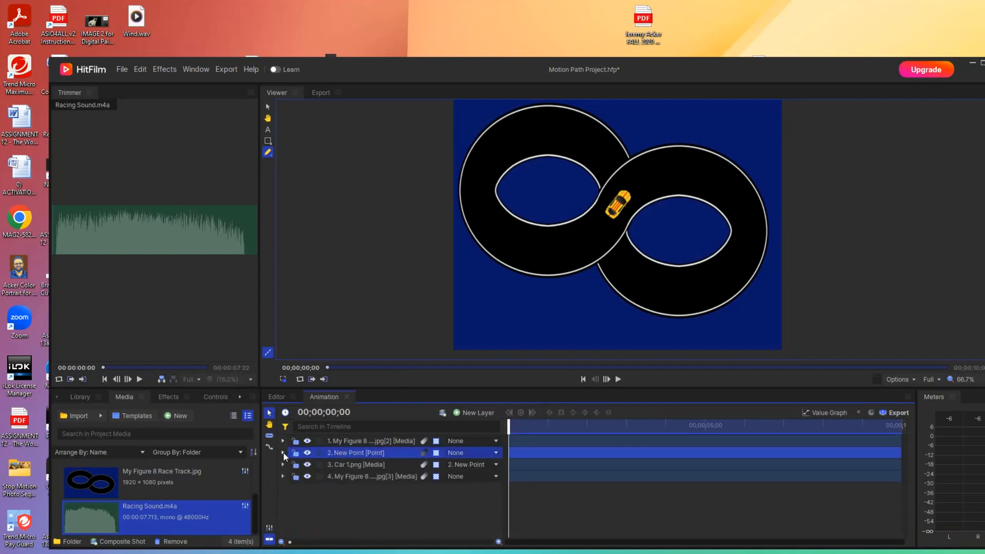
pyautogui.click(352, 467)
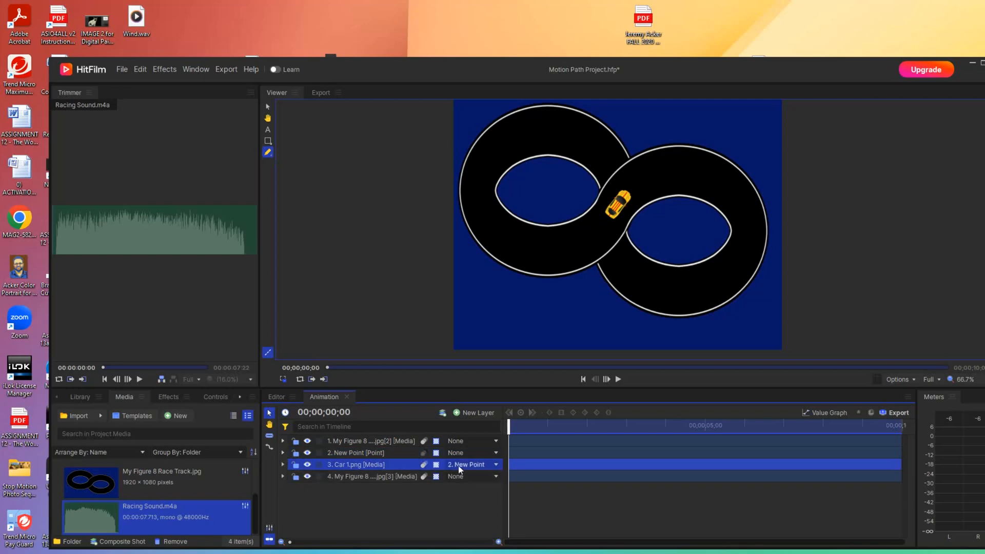
pyautogui.click(282, 454)
pyautogui.click(348, 452)
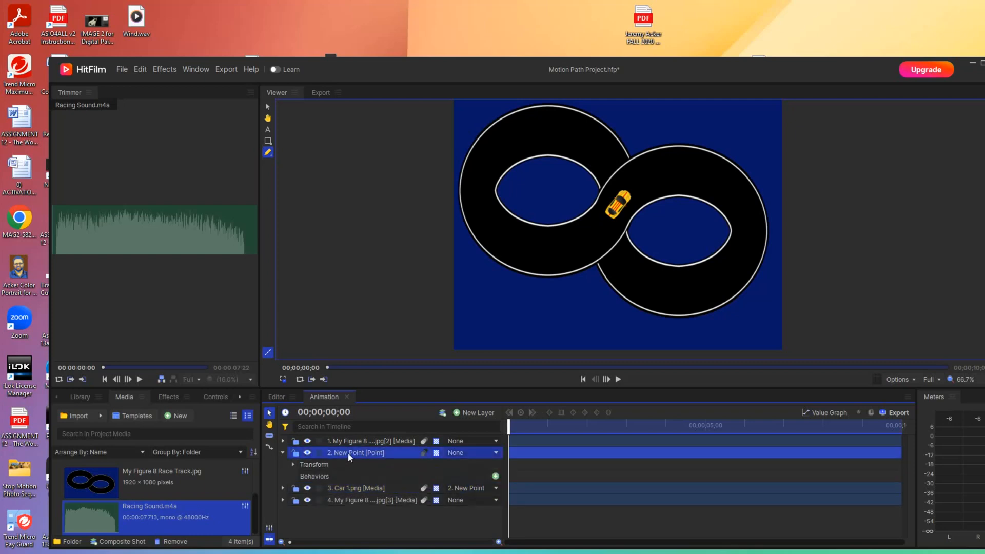
pyautogui.click(294, 464)
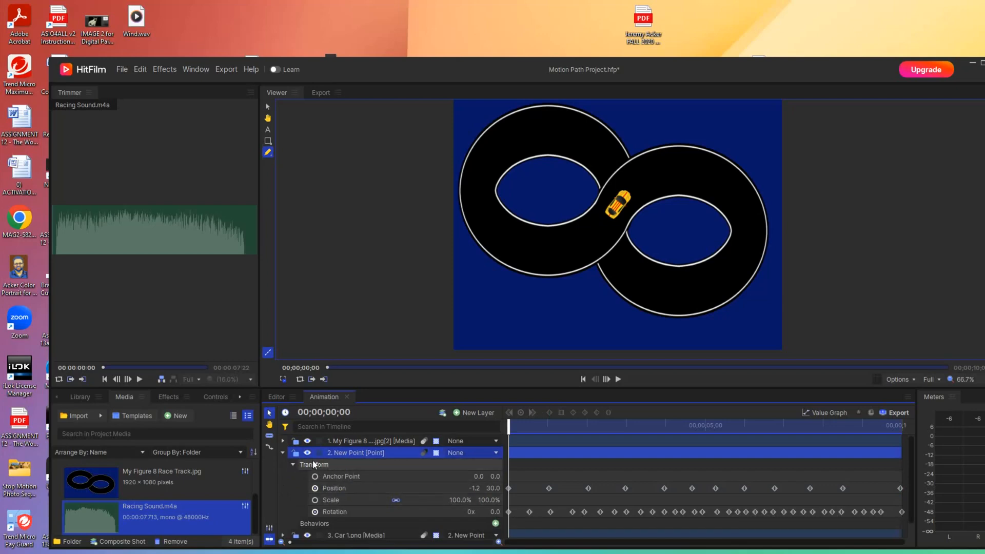
pyautogui.click(283, 452)
pyautogui.click(347, 466)
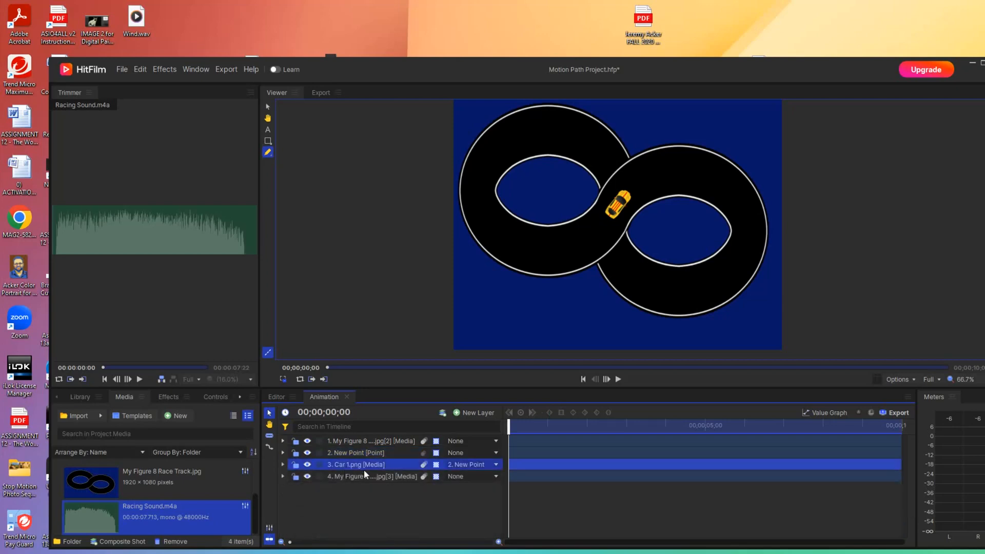